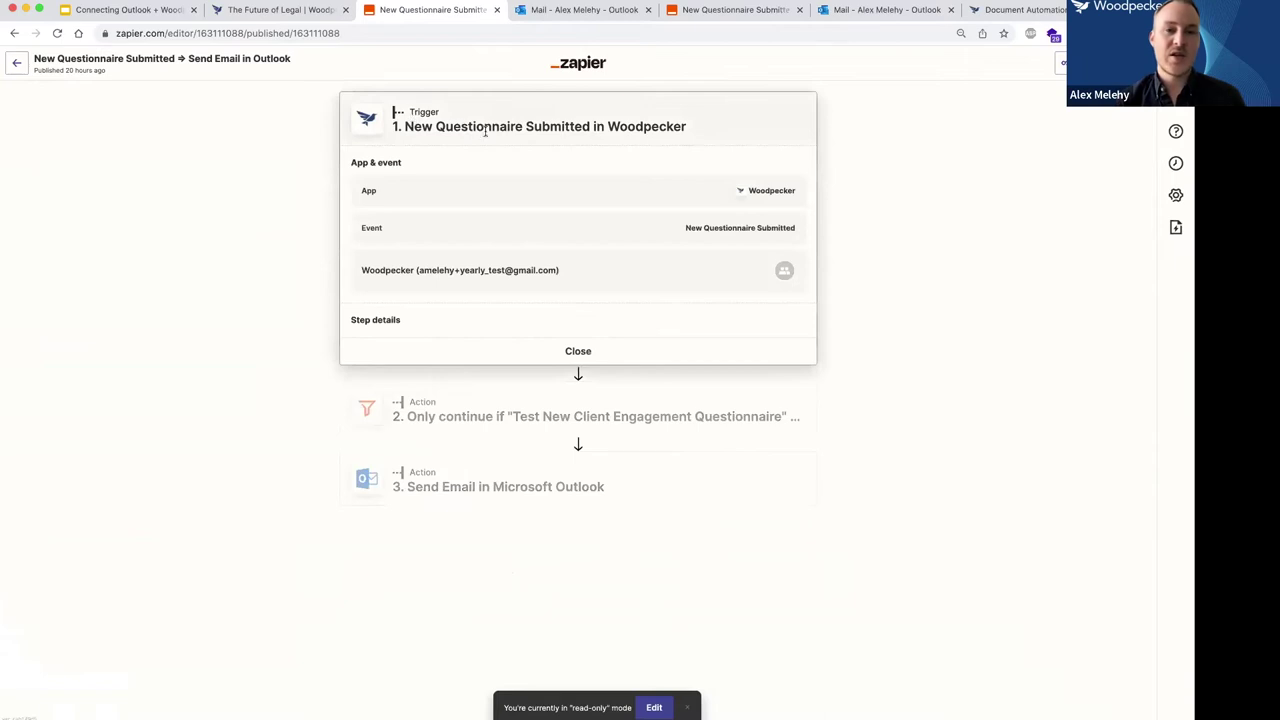
# Make the published zap editable and expand the trigger's Woodpecker app and event settings.
pyautogui.click(654, 707)
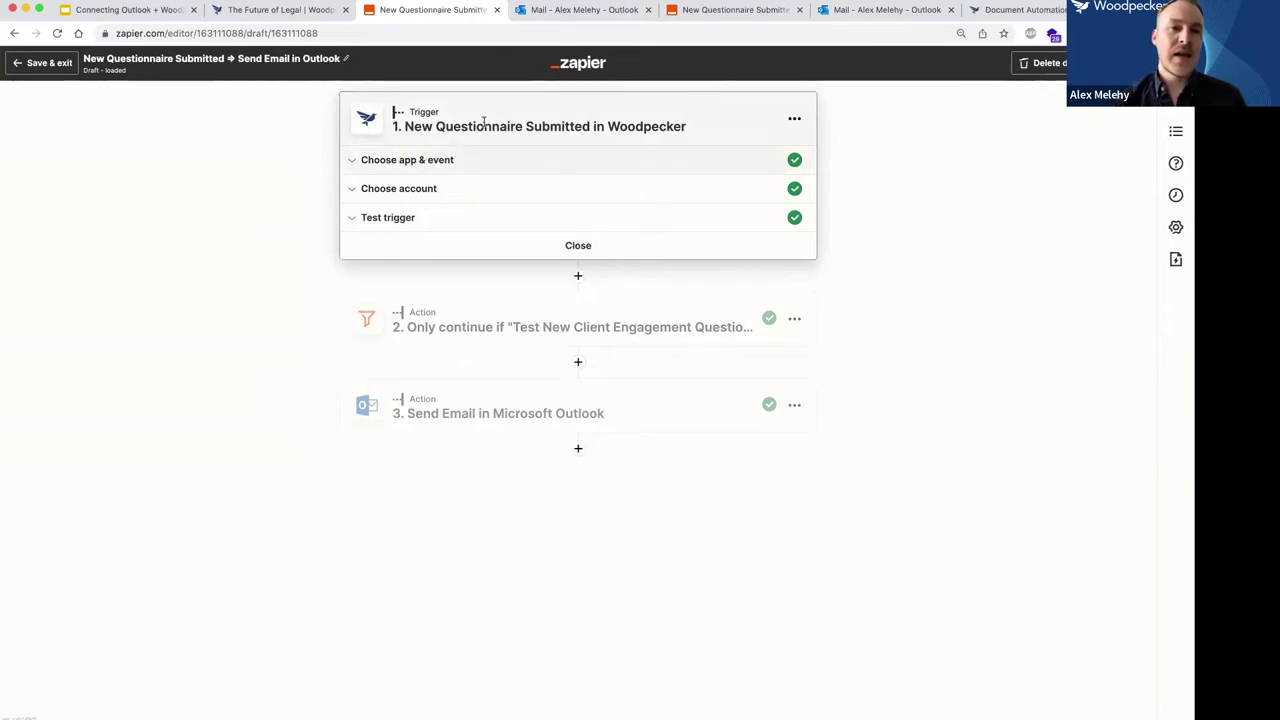
pyautogui.click(421, 160)
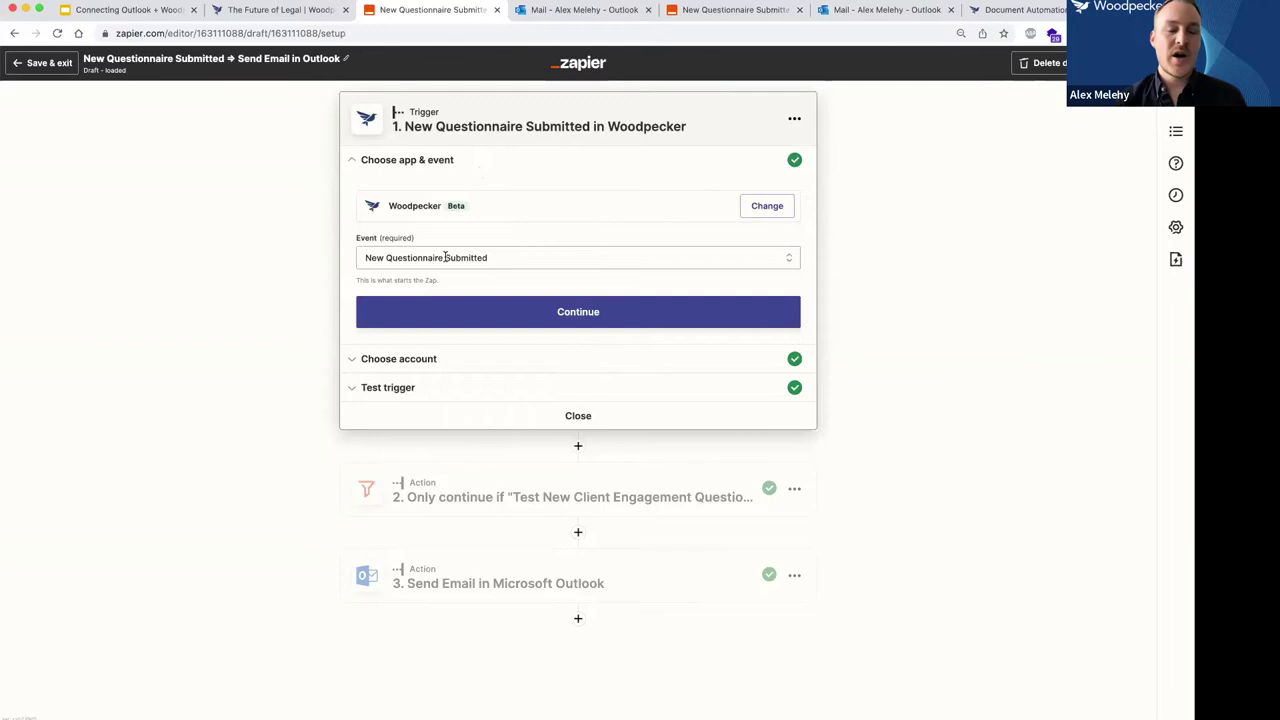
# Keep New Questionnaire Submitted as the Woodpecker trigger event and continue to account settings.
pyautogui.click(445, 257)
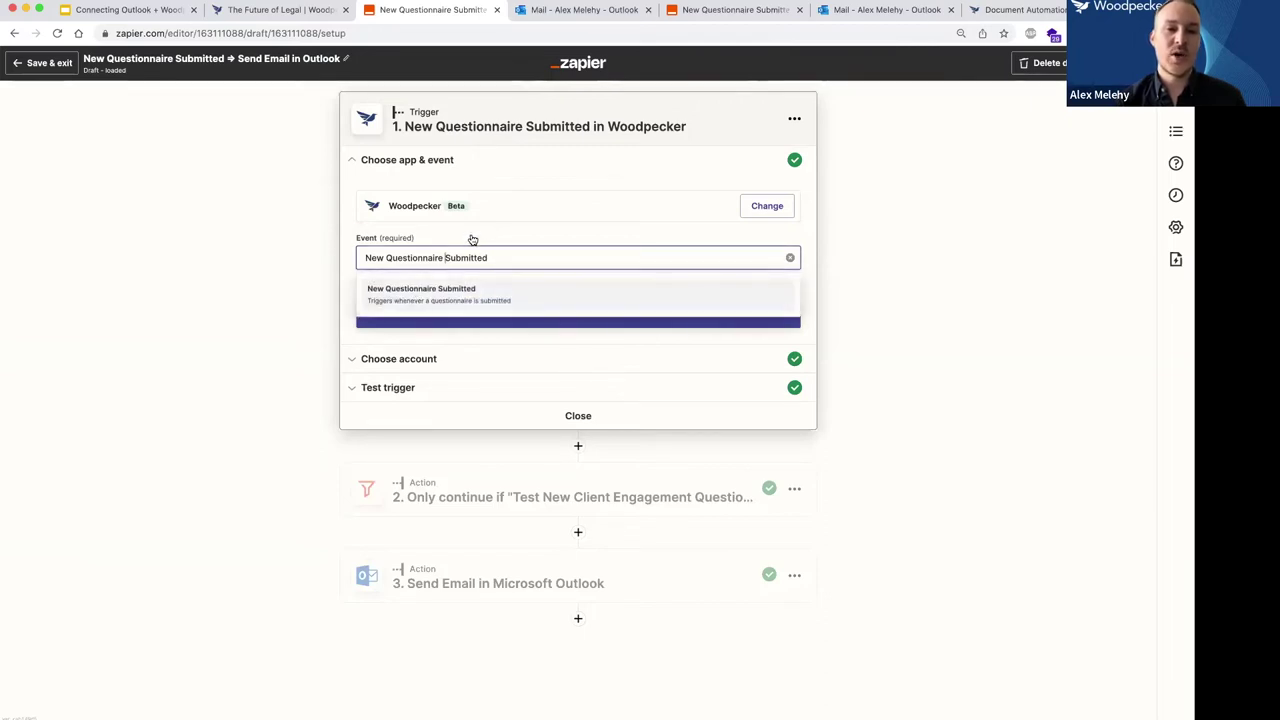
pyautogui.click(814, 228)
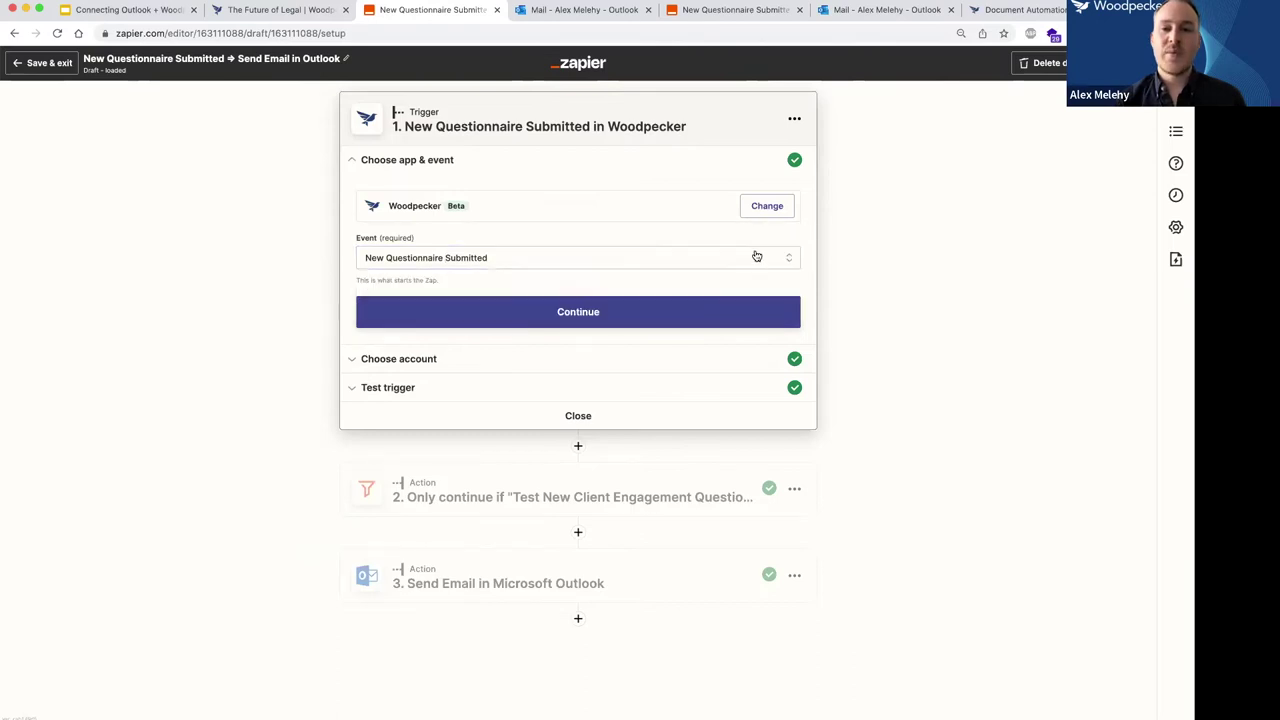
pyautogui.click(553, 313)
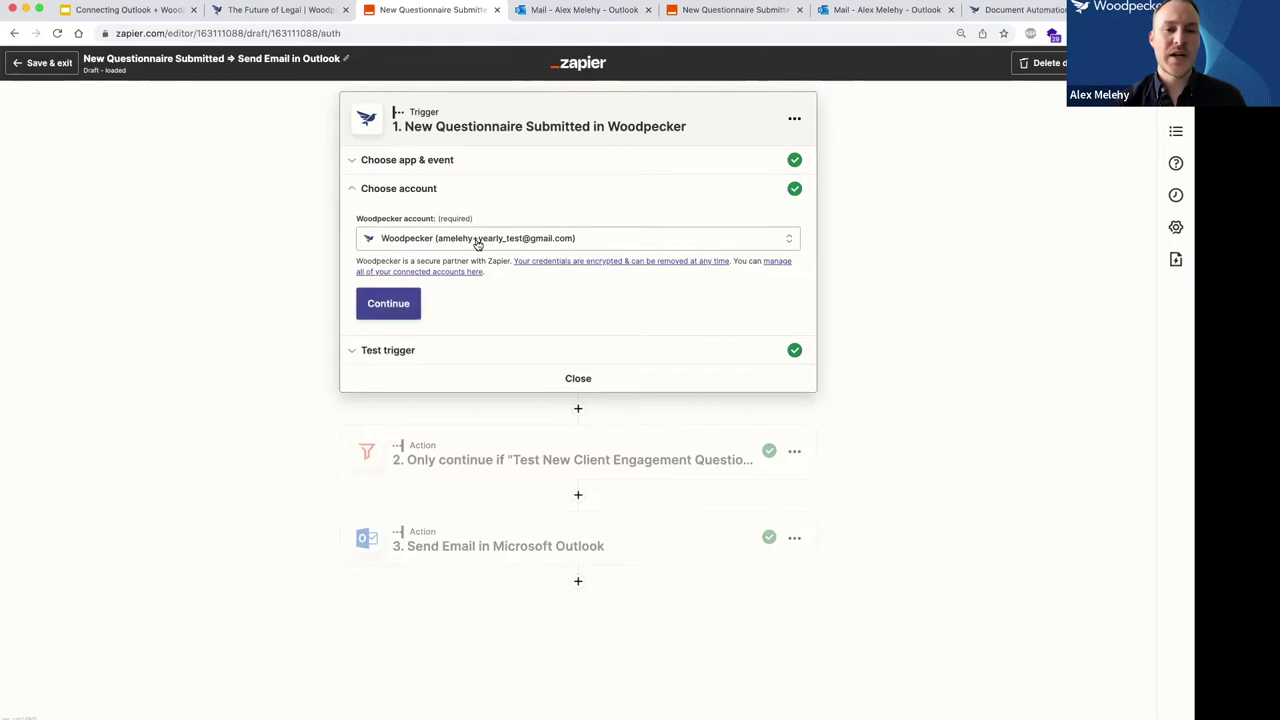
pyautogui.click(478, 243)
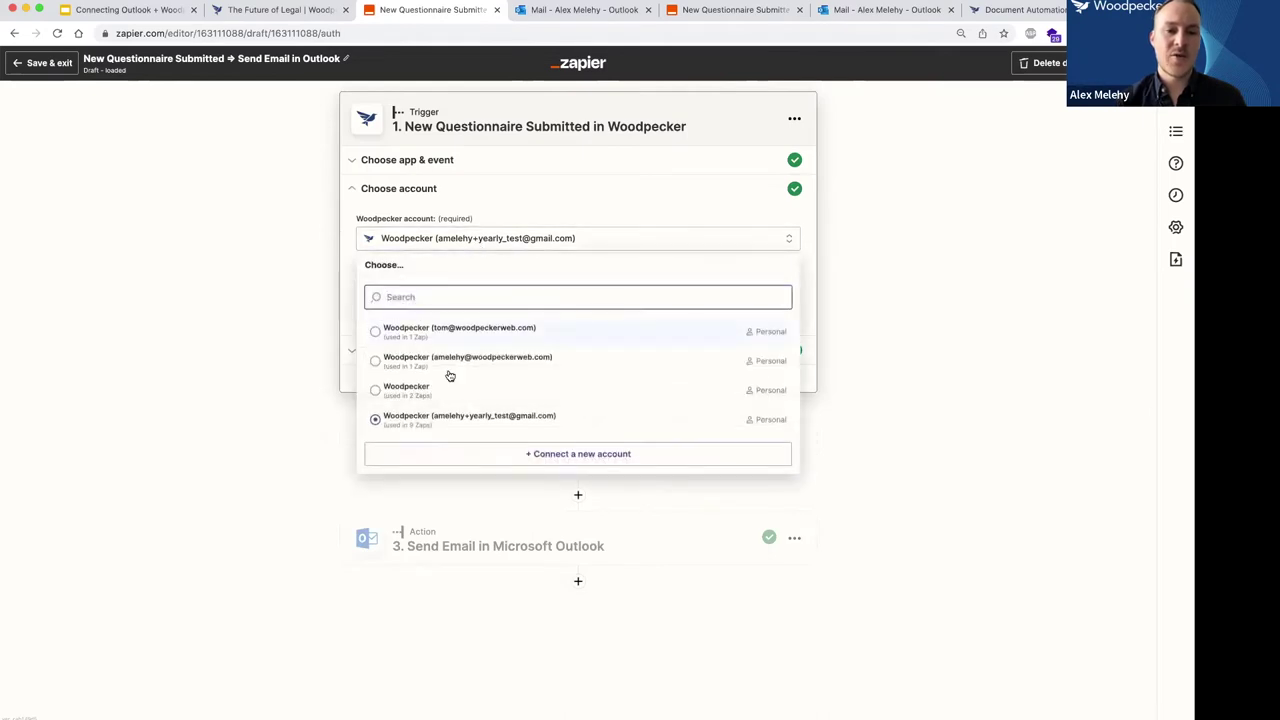
pyautogui.click(522, 208)
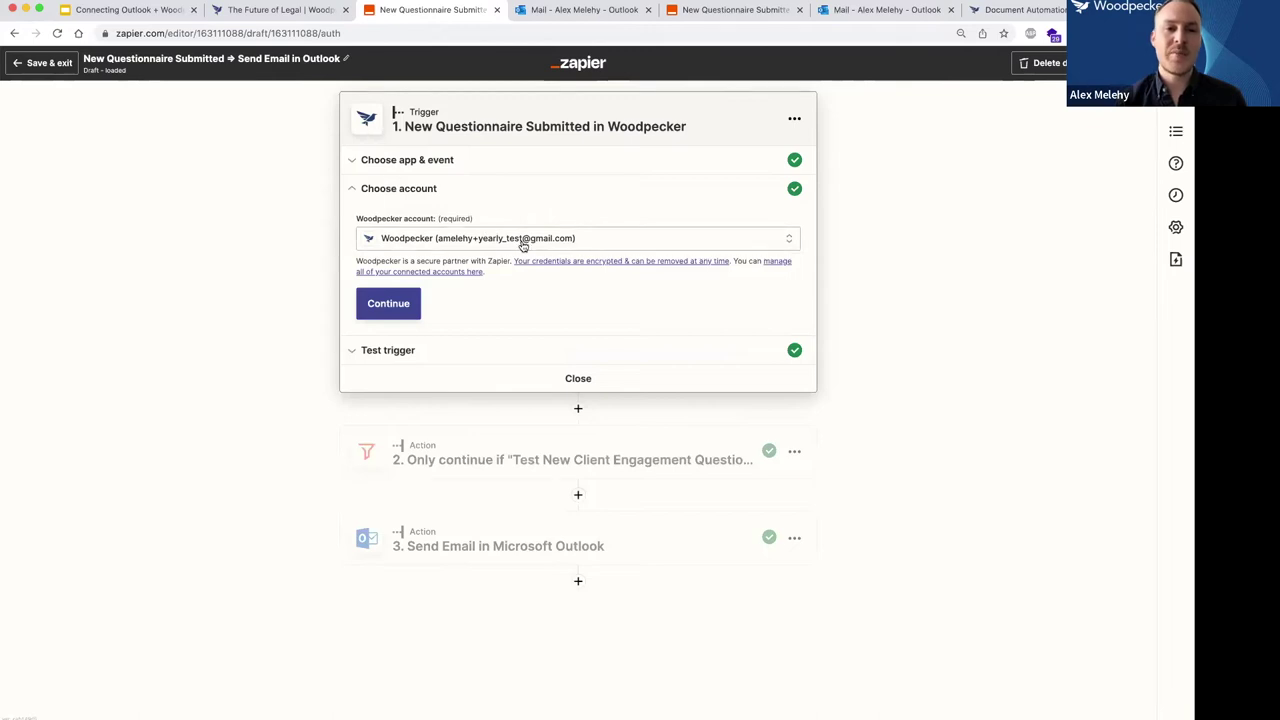
pyautogui.click(522, 243)
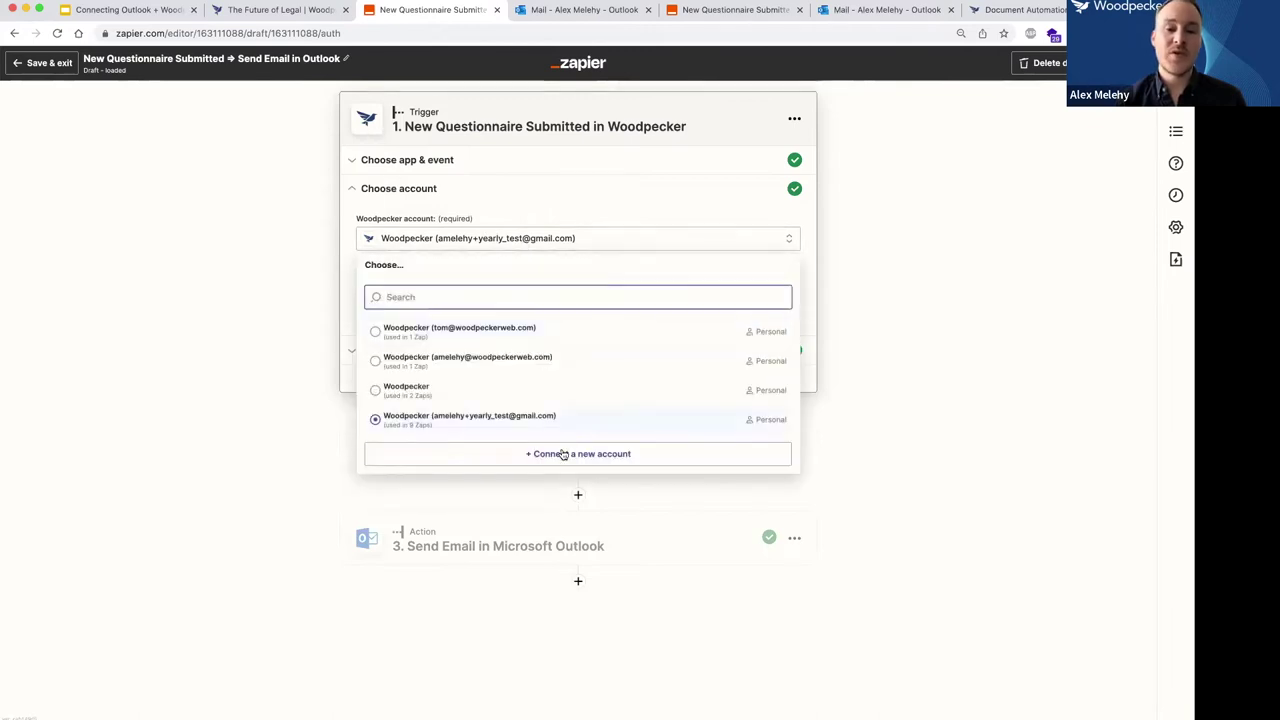
pyautogui.click(589, 190)
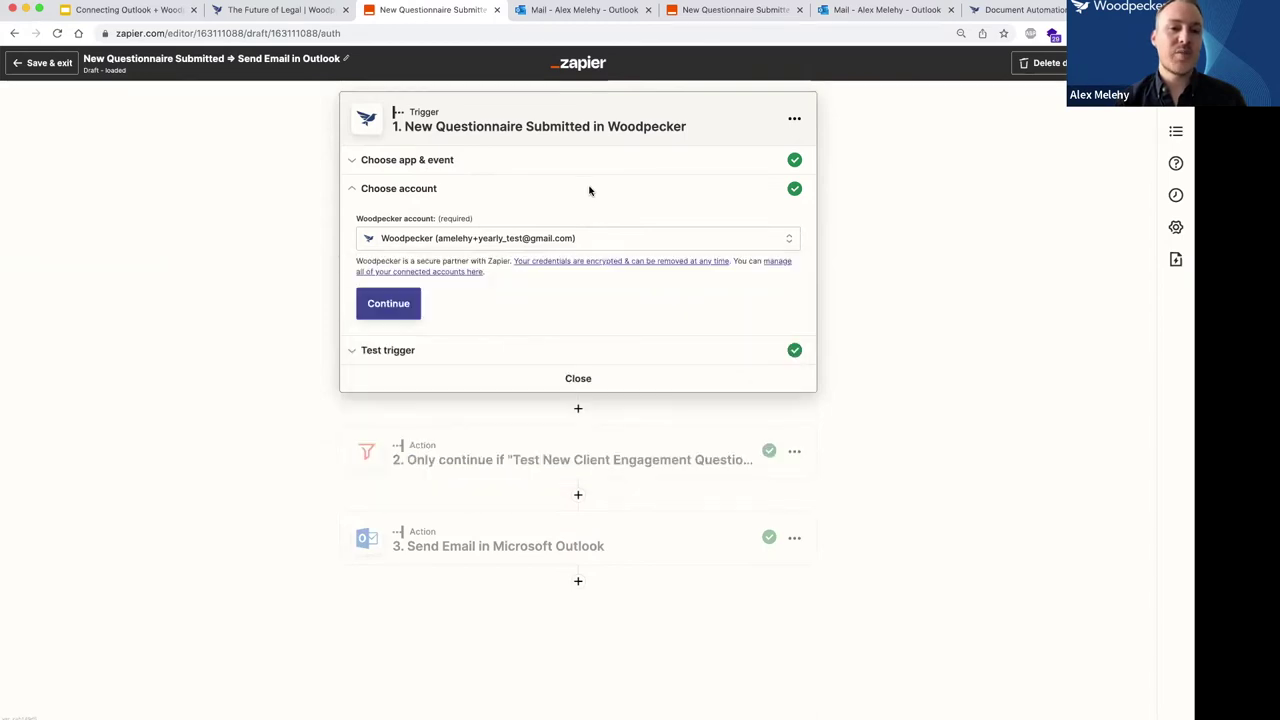
pyautogui.click(560, 239)
pyautogui.click(572, 454)
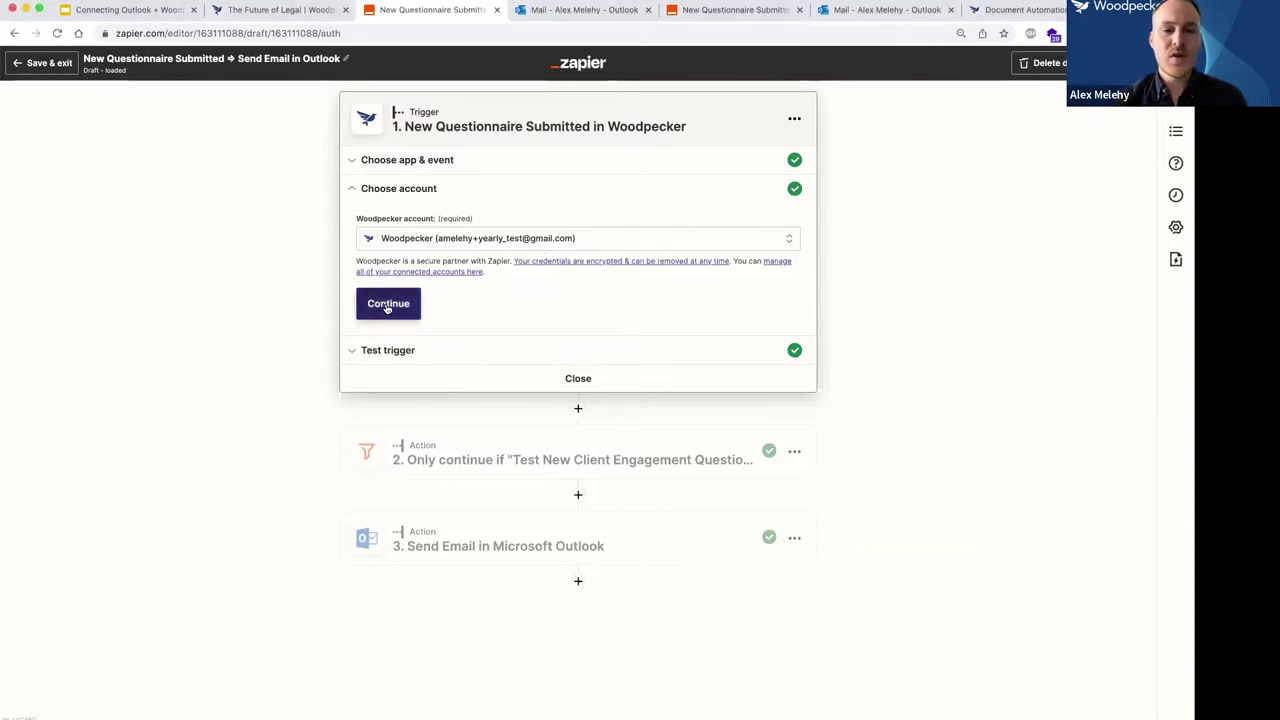
# Confirm the Woodpecker account and load the trigger test, keeping sample Submission A.
pyautogui.click(391, 305)
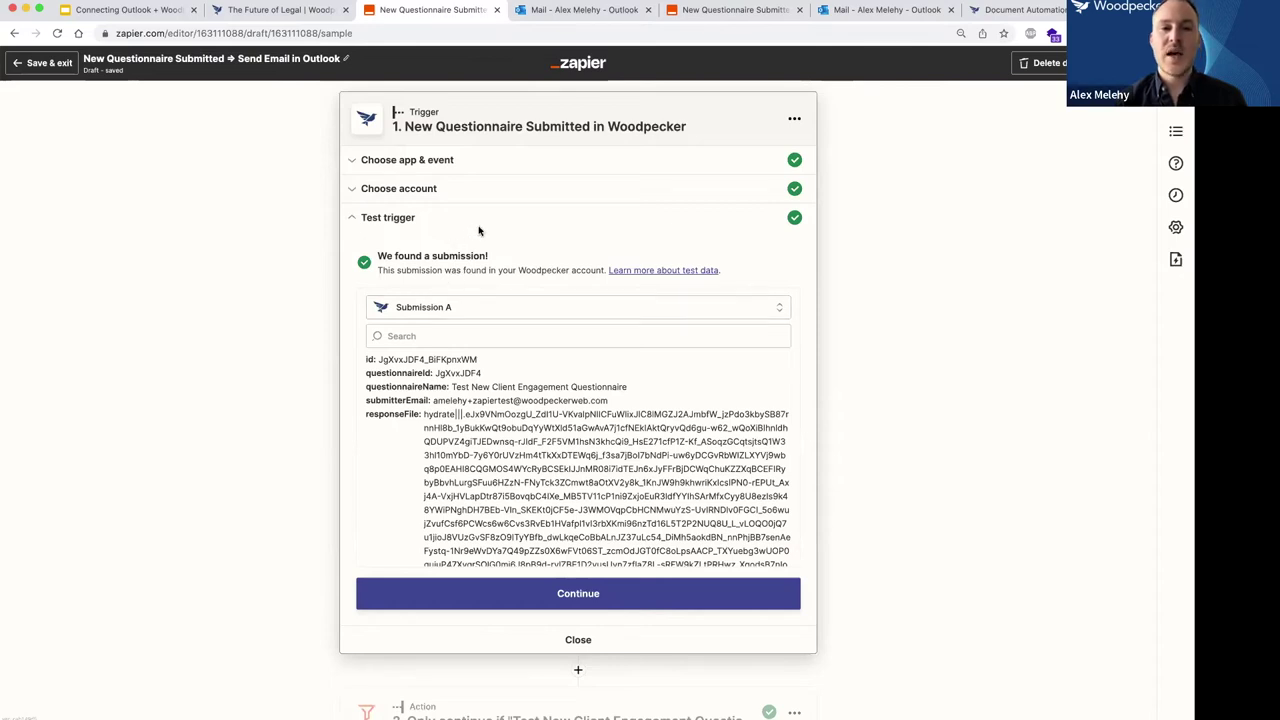
pyautogui.click(471, 307)
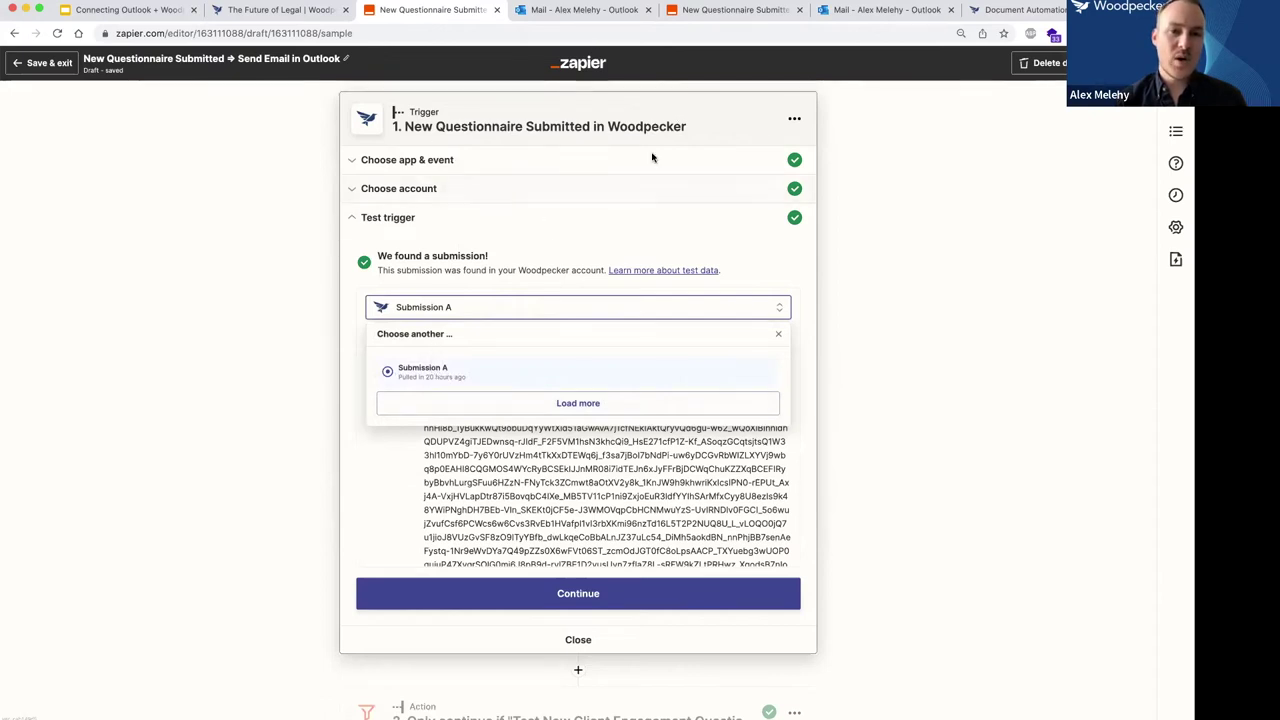
pyautogui.click(527, 243)
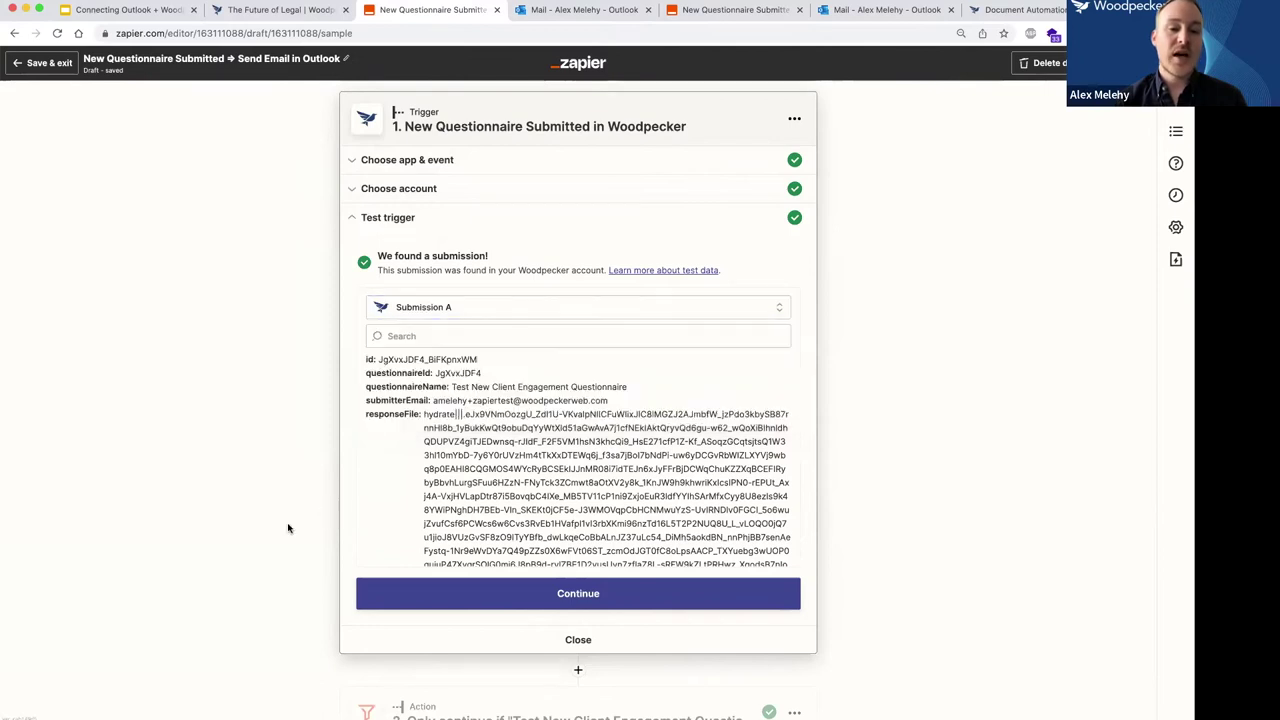
pyautogui.scroll(-3, 286, 526)
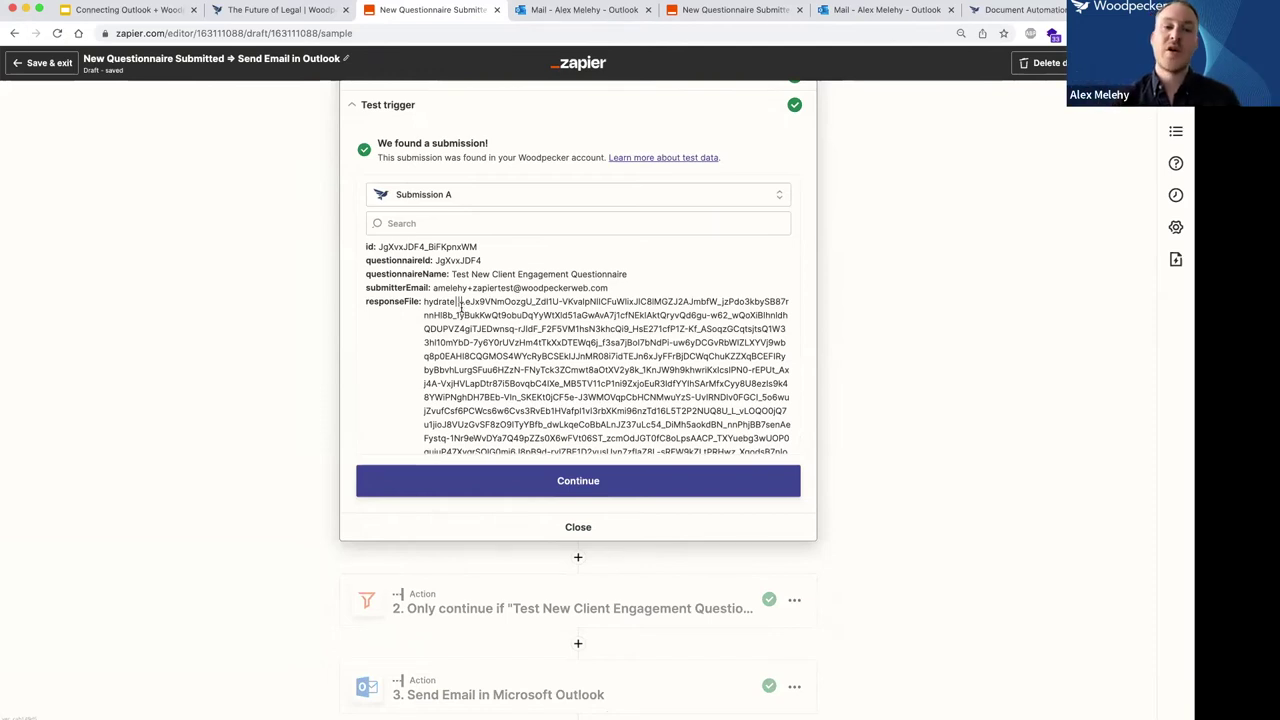
pyautogui.scroll(2, 251, 262)
pyautogui.scroll(2, 251, 262)
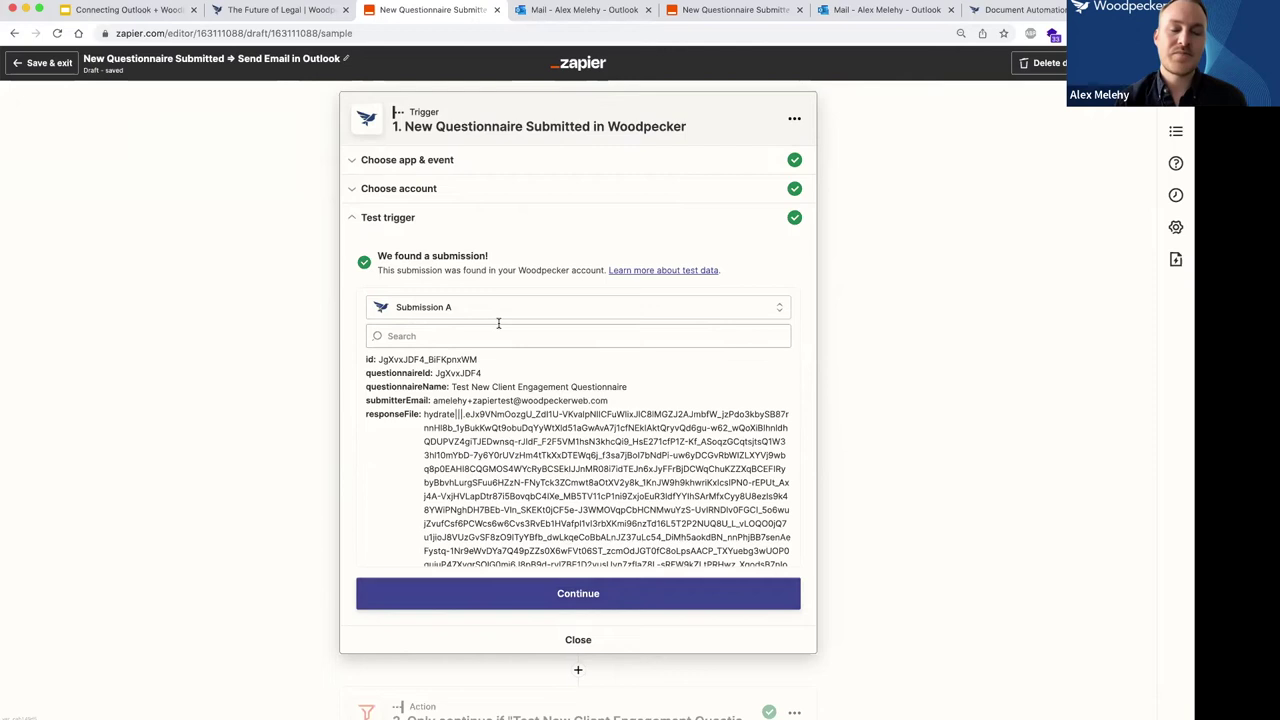
# Open the filter step and browse apps matching 'zapier', keeping Filter by Zapier as the app.
pyautogui.click(561, 597)
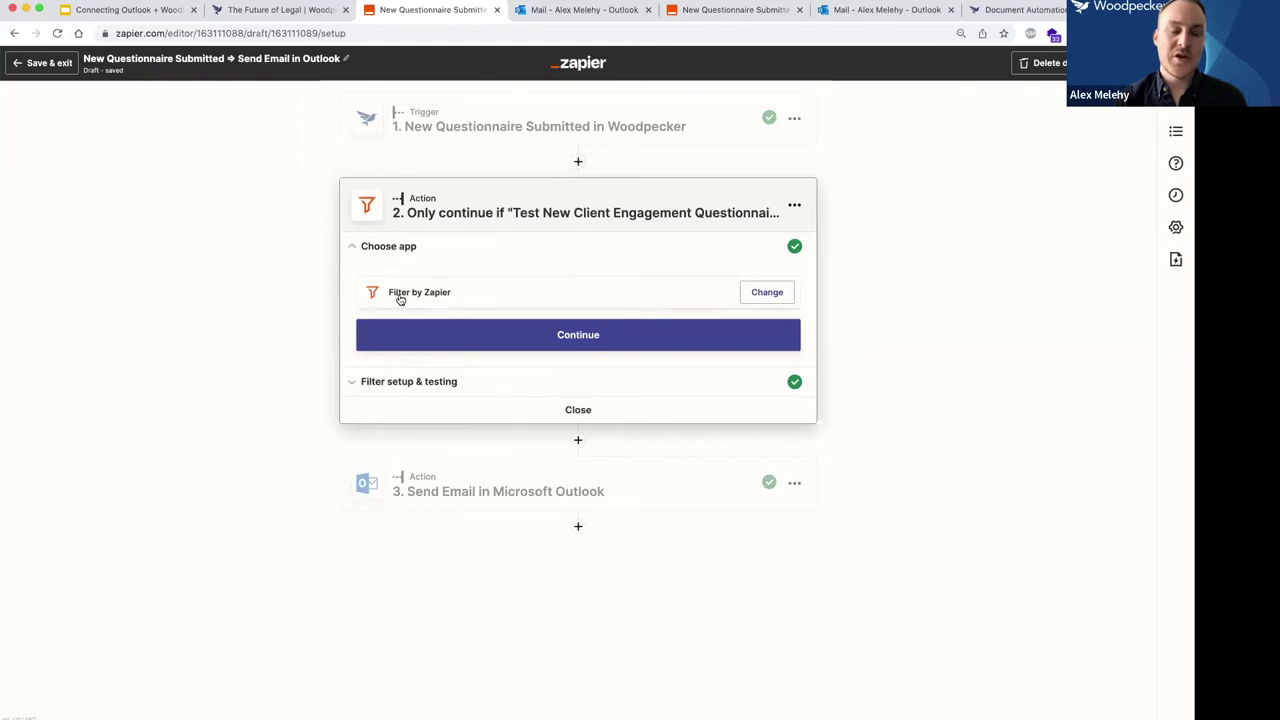
pyautogui.click(527, 296)
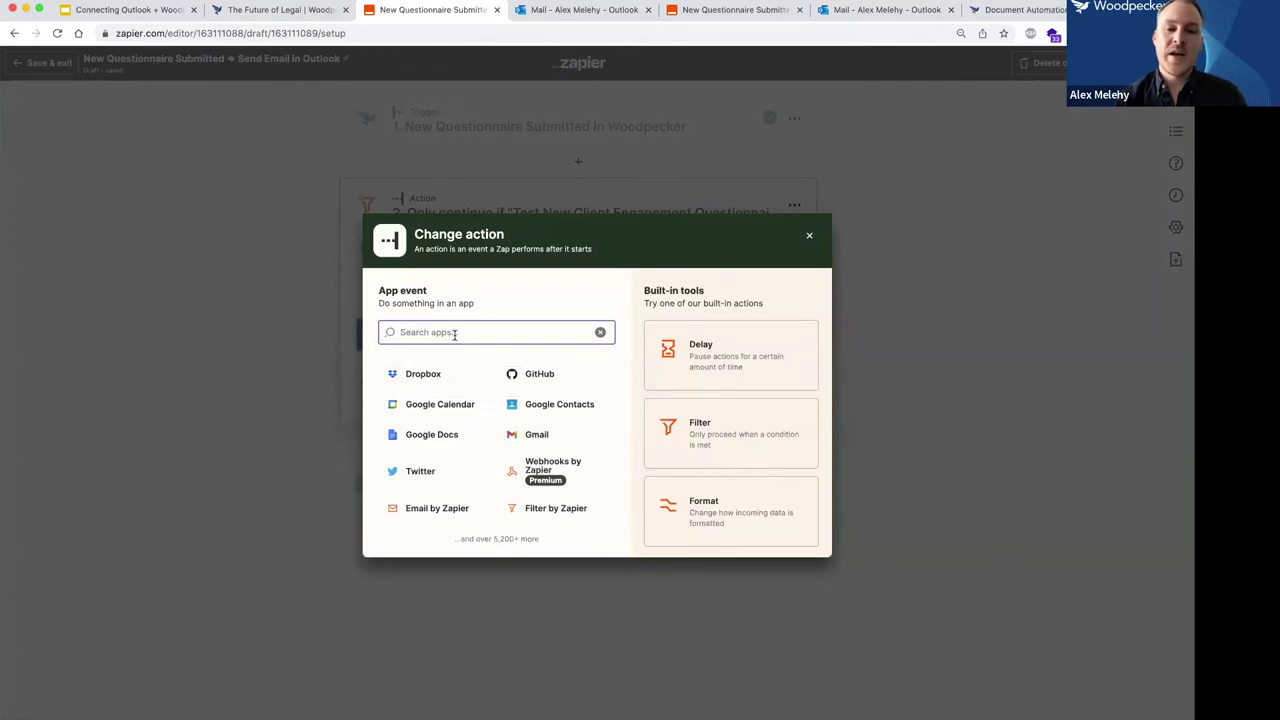
pyautogui.write('zapier')
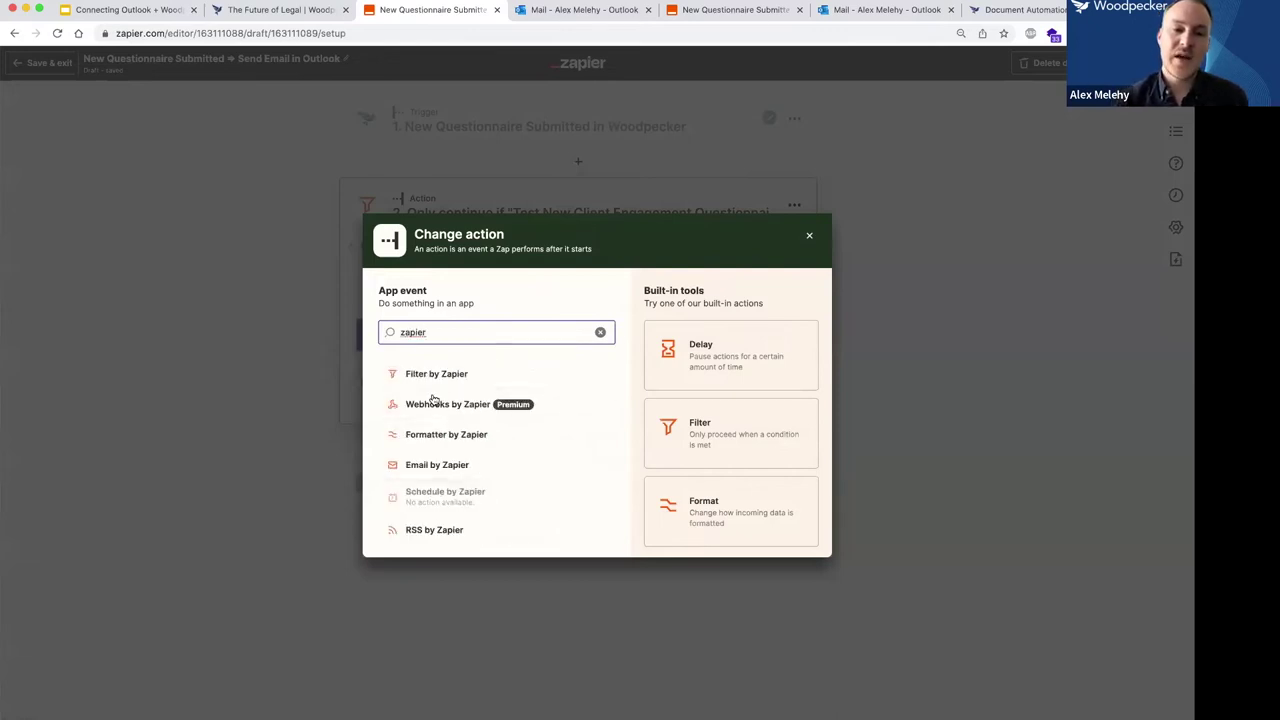
pyautogui.scroll(-1, 433, 442)
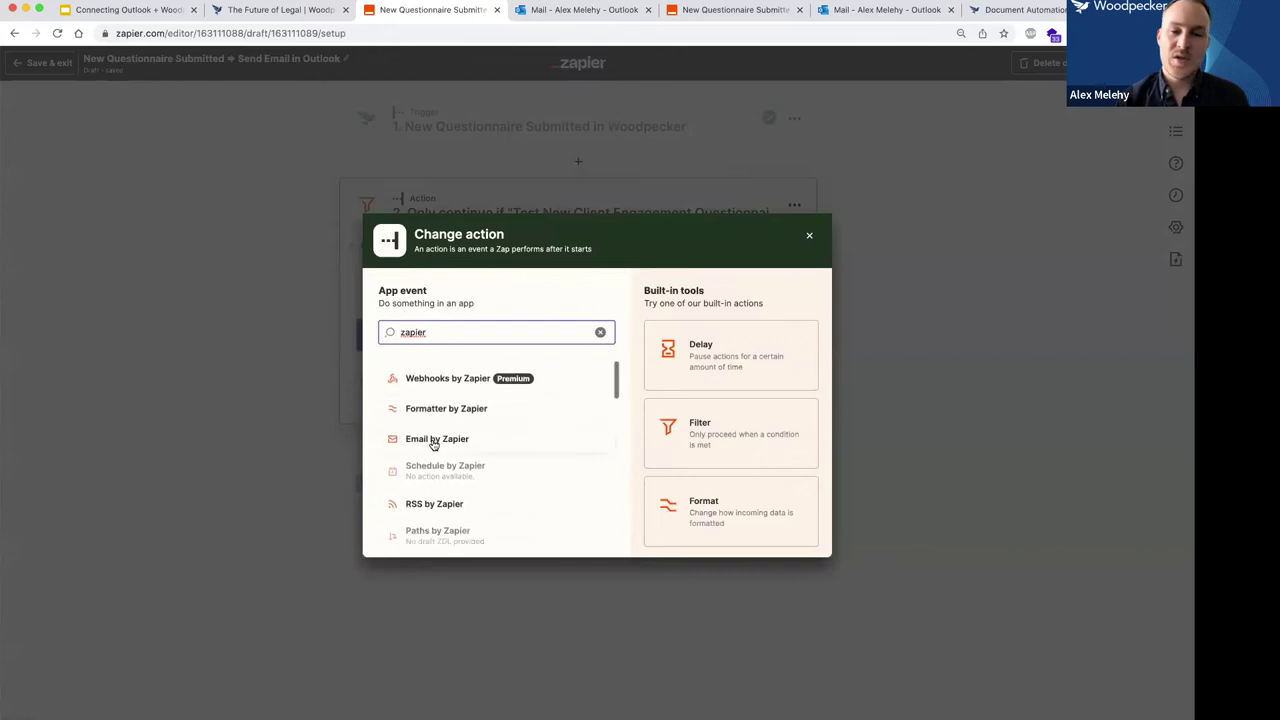
pyautogui.click(430, 440)
pyautogui.scroll(-3, 430, 441)
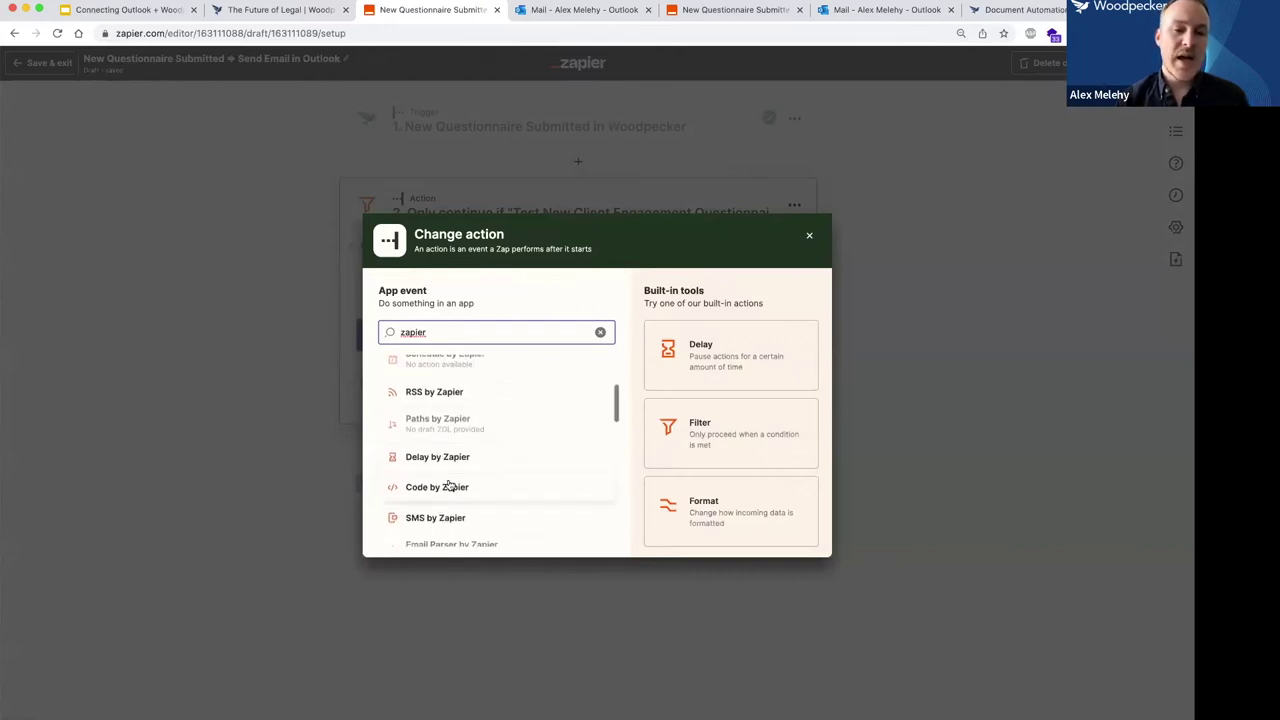
pyautogui.scroll(-5, 455, 490)
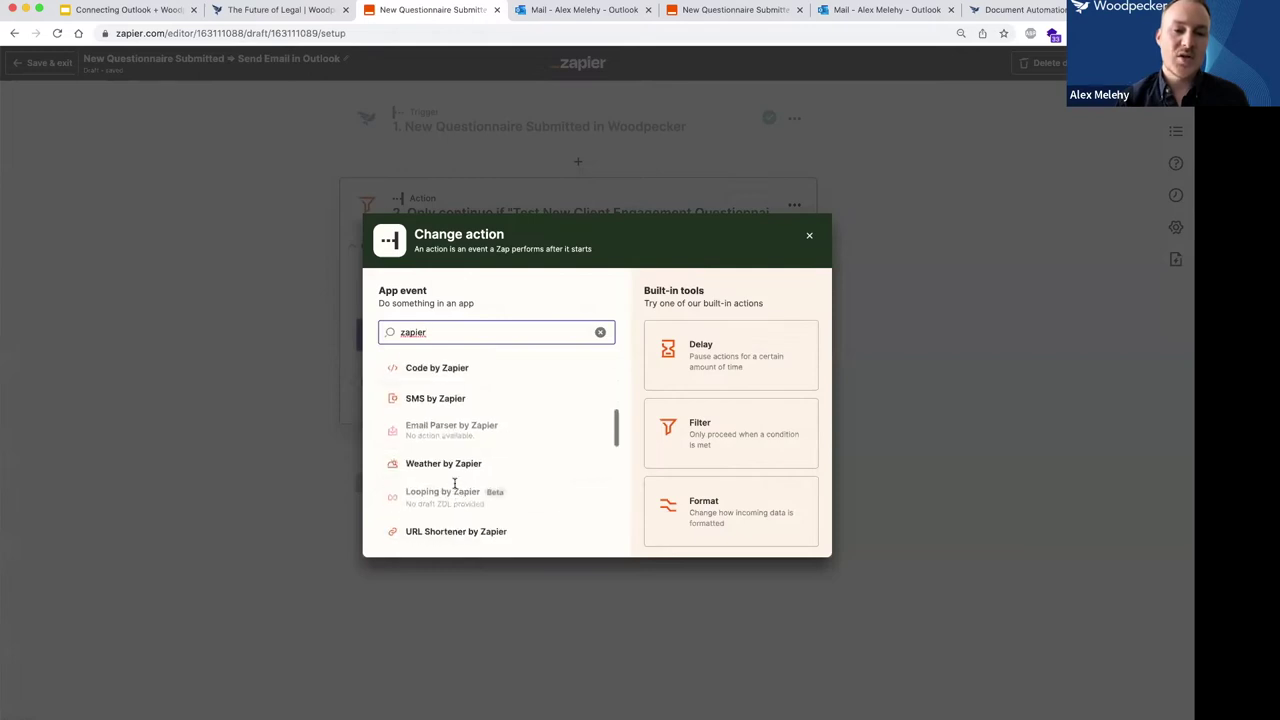
pyautogui.scroll(-1, 455, 490)
pyautogui.scroll(1, 440, 420)
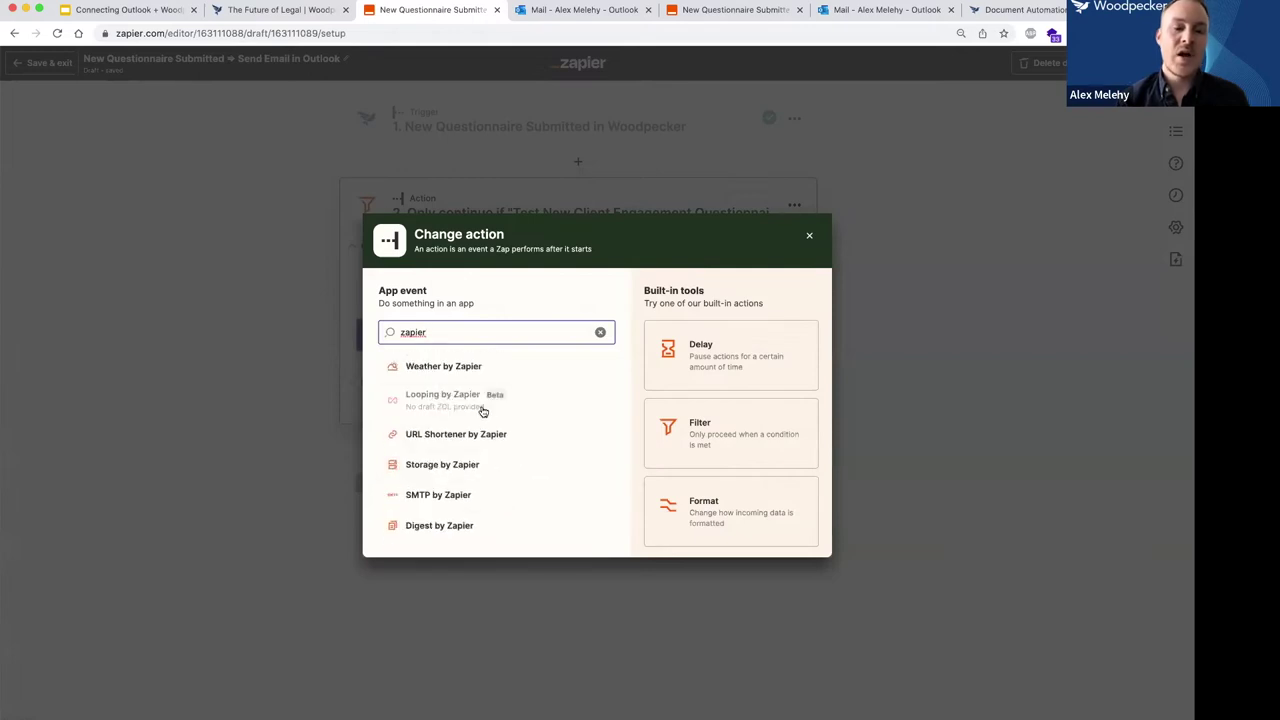
pyautogui.scroll(-1, 510, 425)
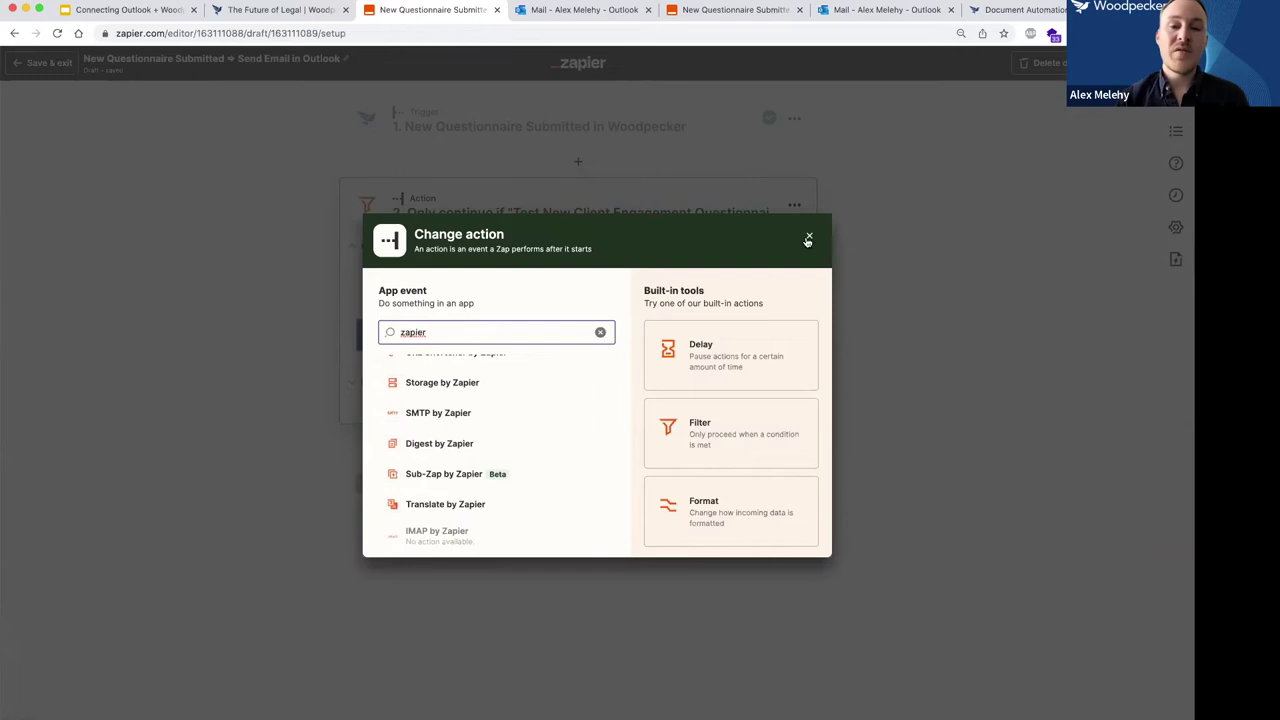
pyautogui.click(809, 236)
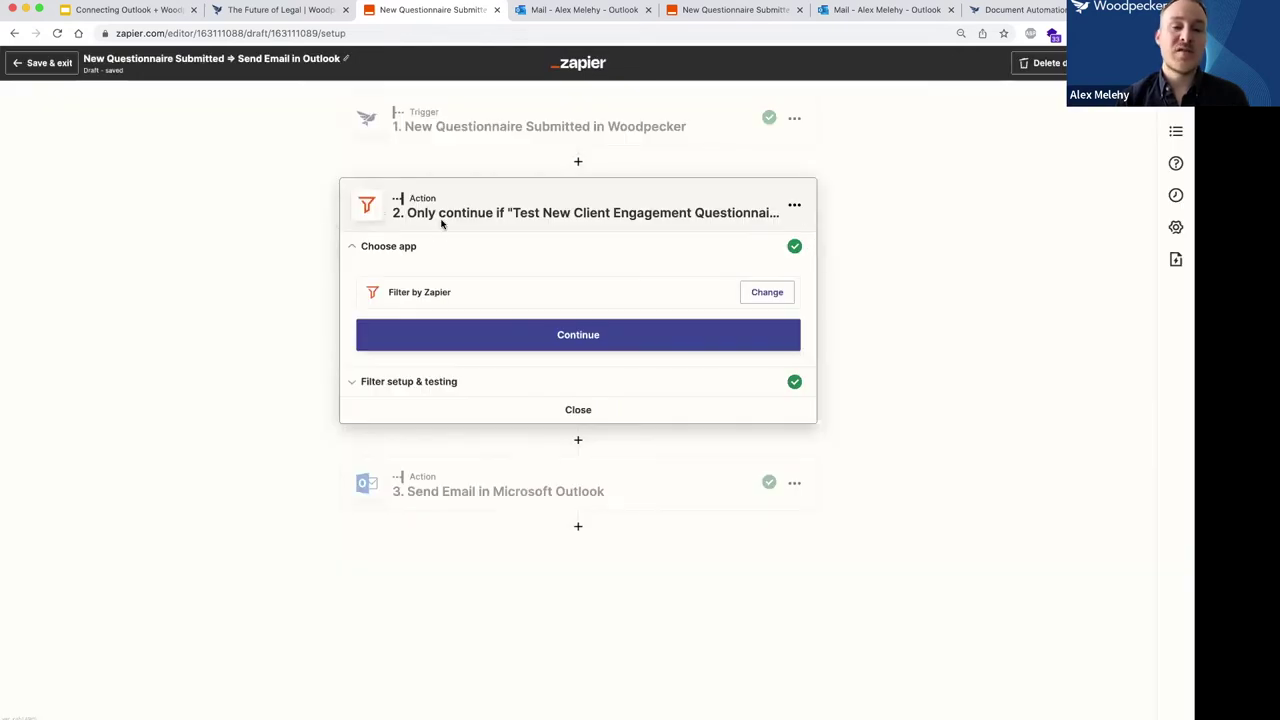
# Show the filter conditions and expand the full list of Woodpecker trigger fields.
pyautogui.click(551, 338)
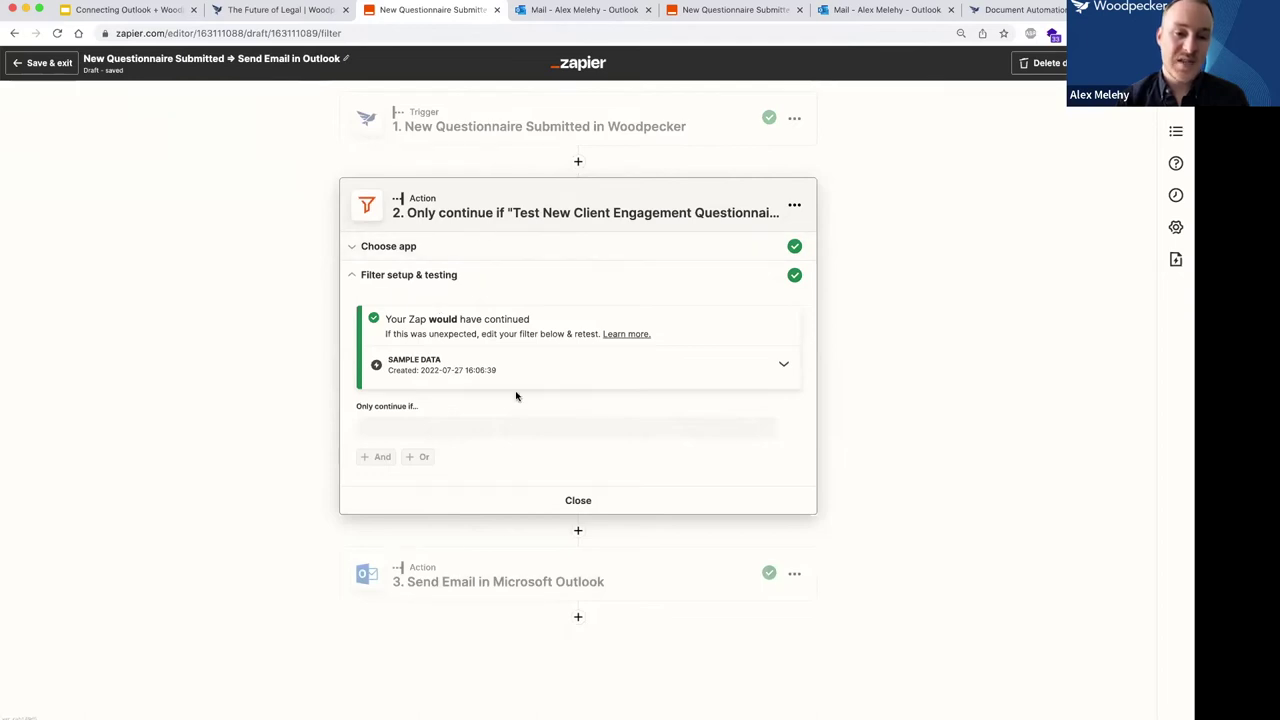
pyautogui.click(470, 246)
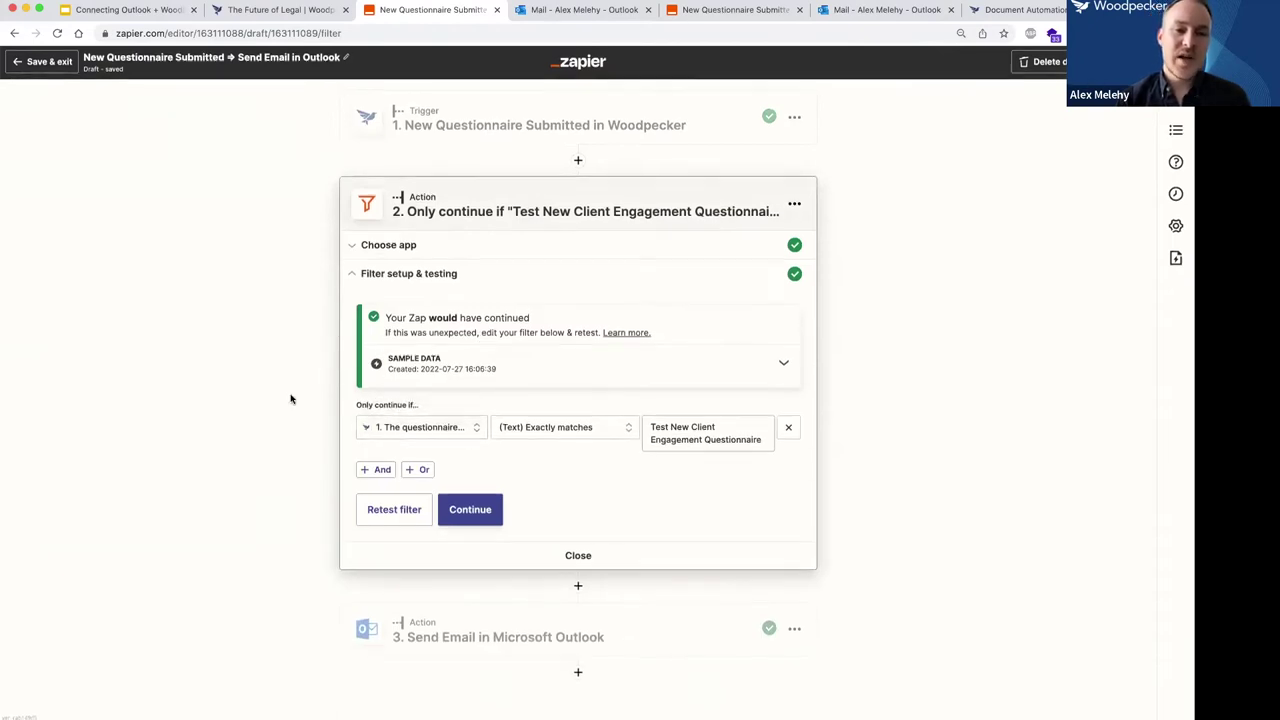
pyautogui.click(440, 429)
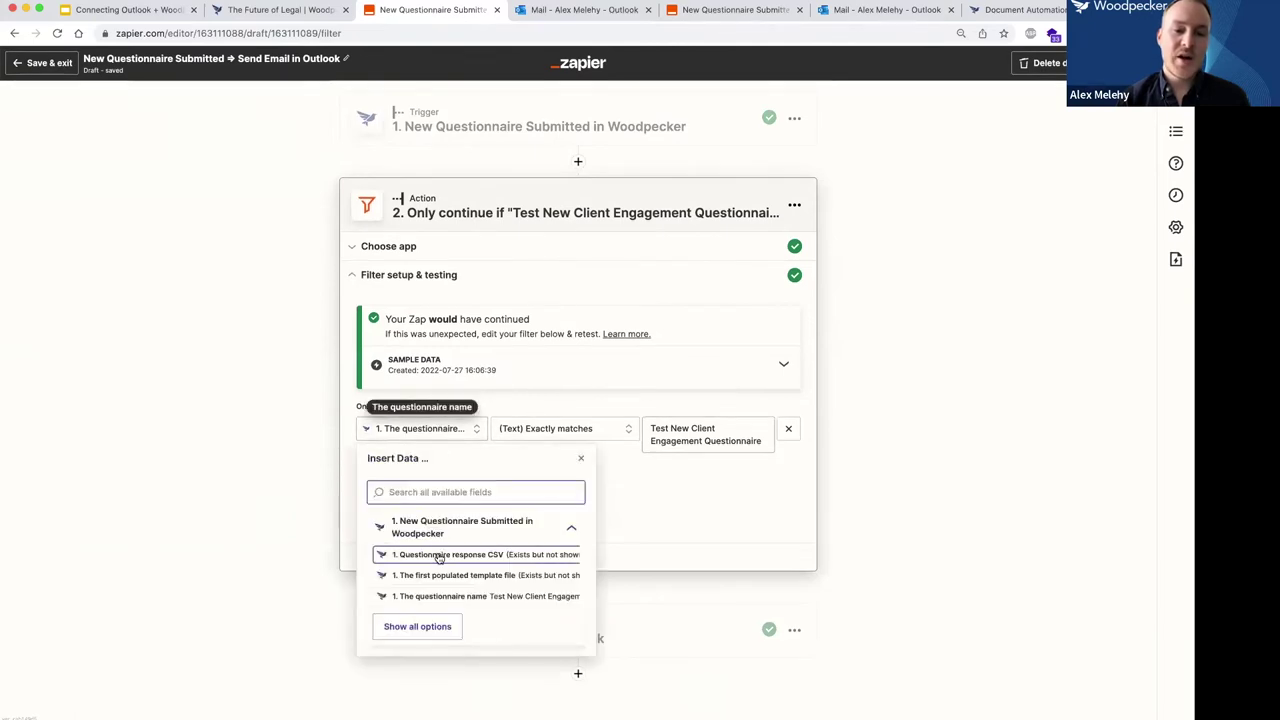
pyautogui.click(310, 450)
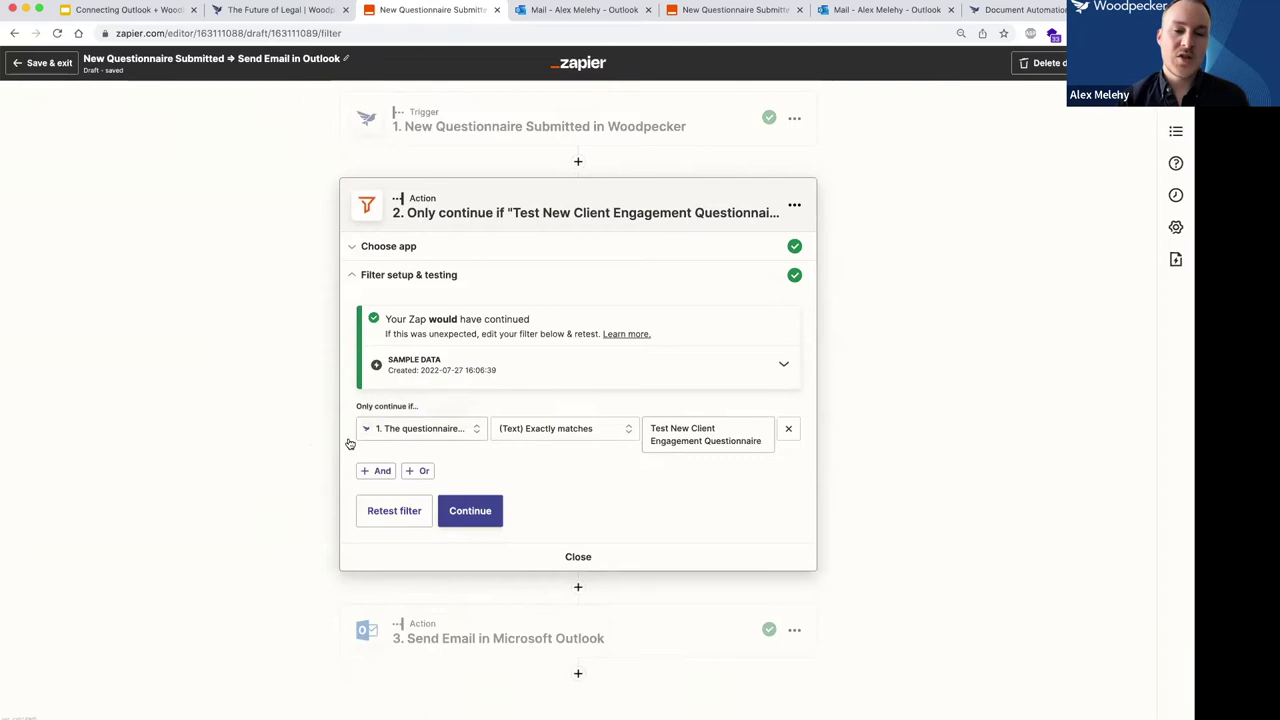
pyautogui.click(449, 432)
pyautogui.click(429, 630)
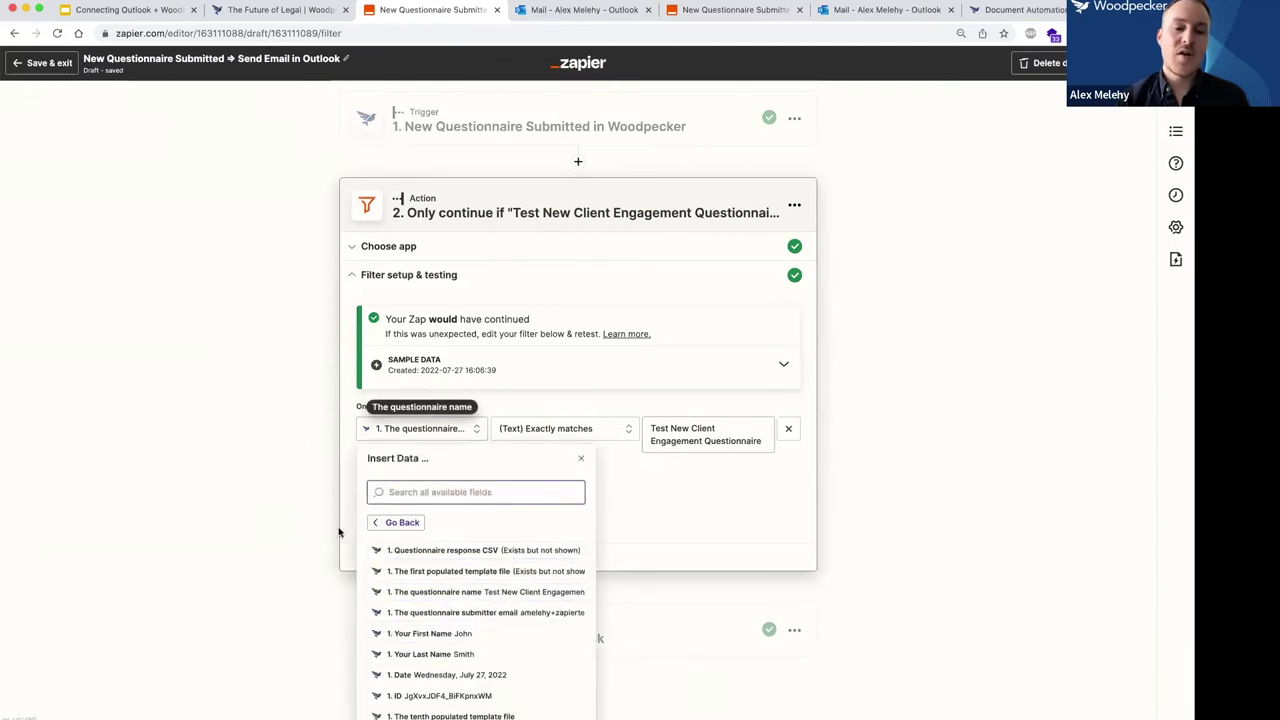
# Scroll through the Woodpecker fields, then close the list, leaving the questionnaire-name condition.
pyautogui.scroll(-3, 337, 528)
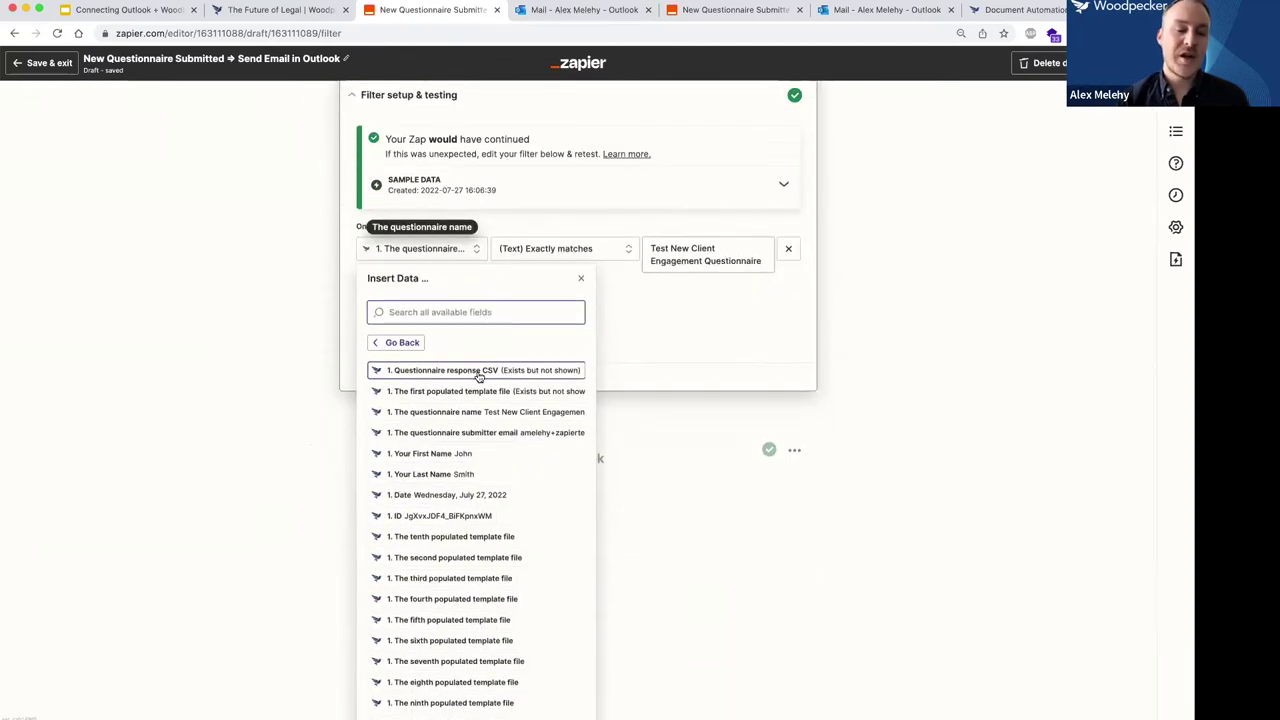
pyautogui.scroll(3, 300, 400)
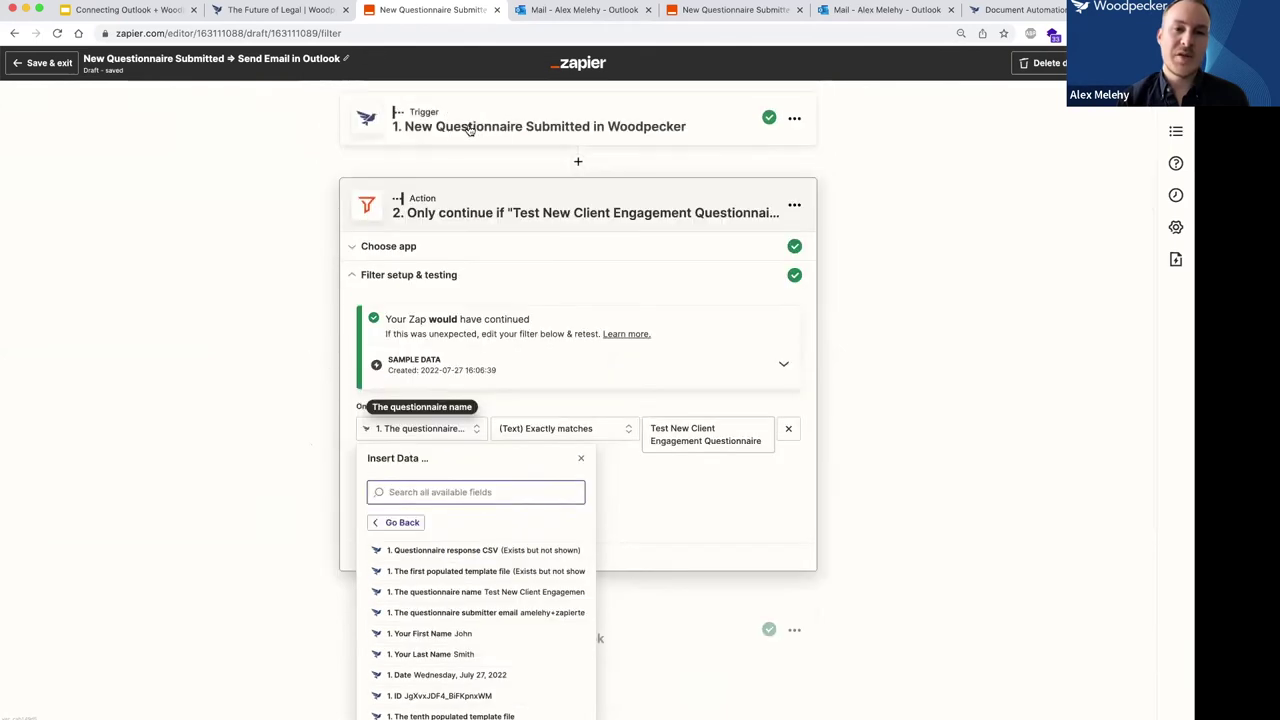
pyautogui.scroll(-5, 251, 462)
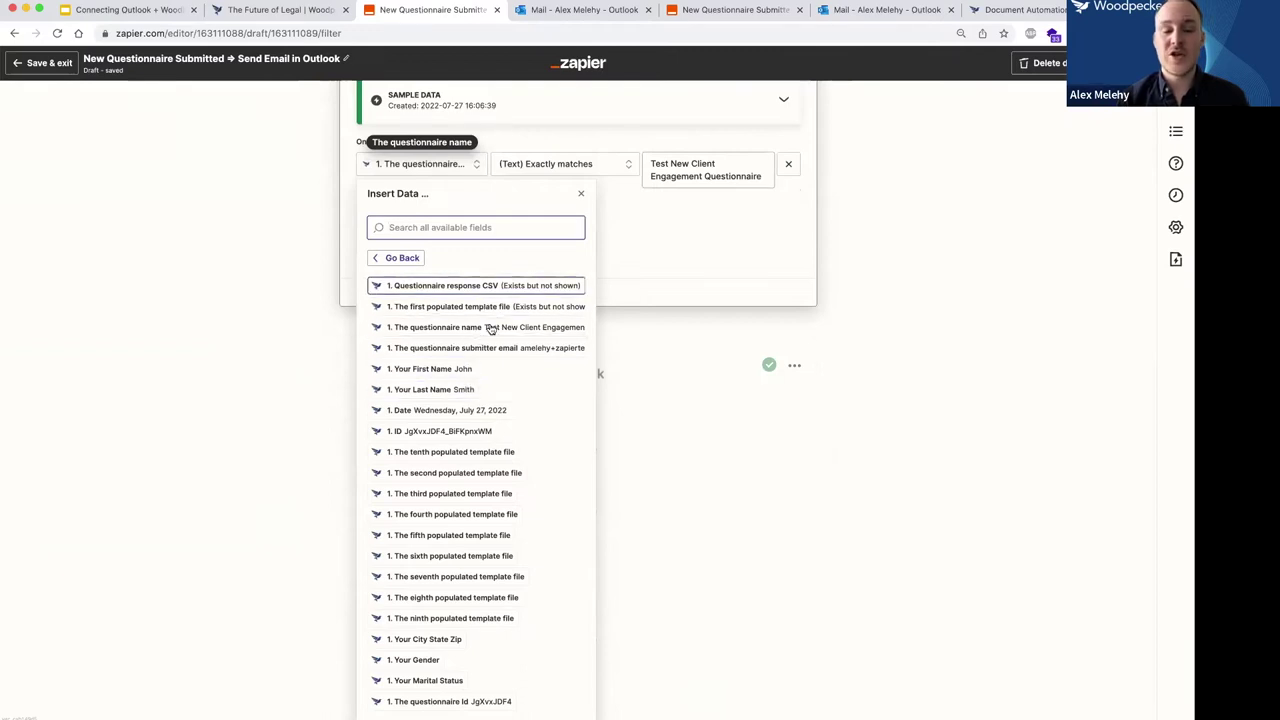
pyautogui.scroll(3, 474, 126)
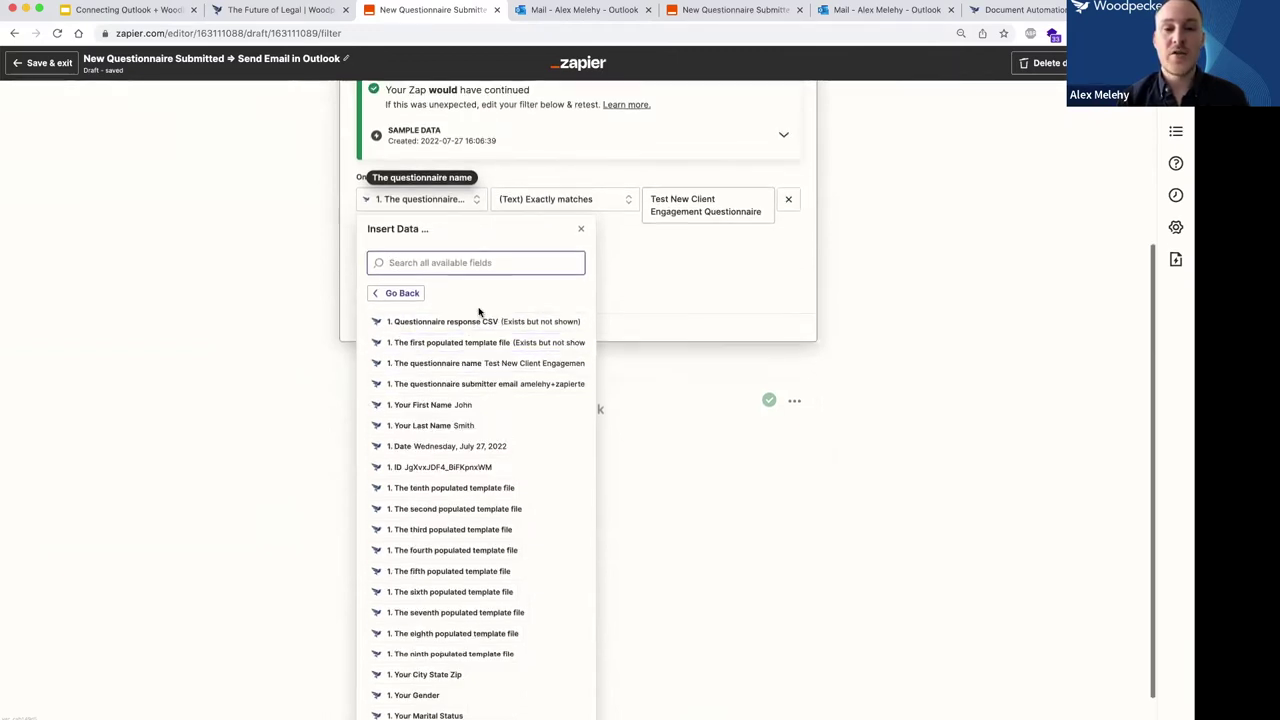
pyautogui.scroll(2, 474, 126)
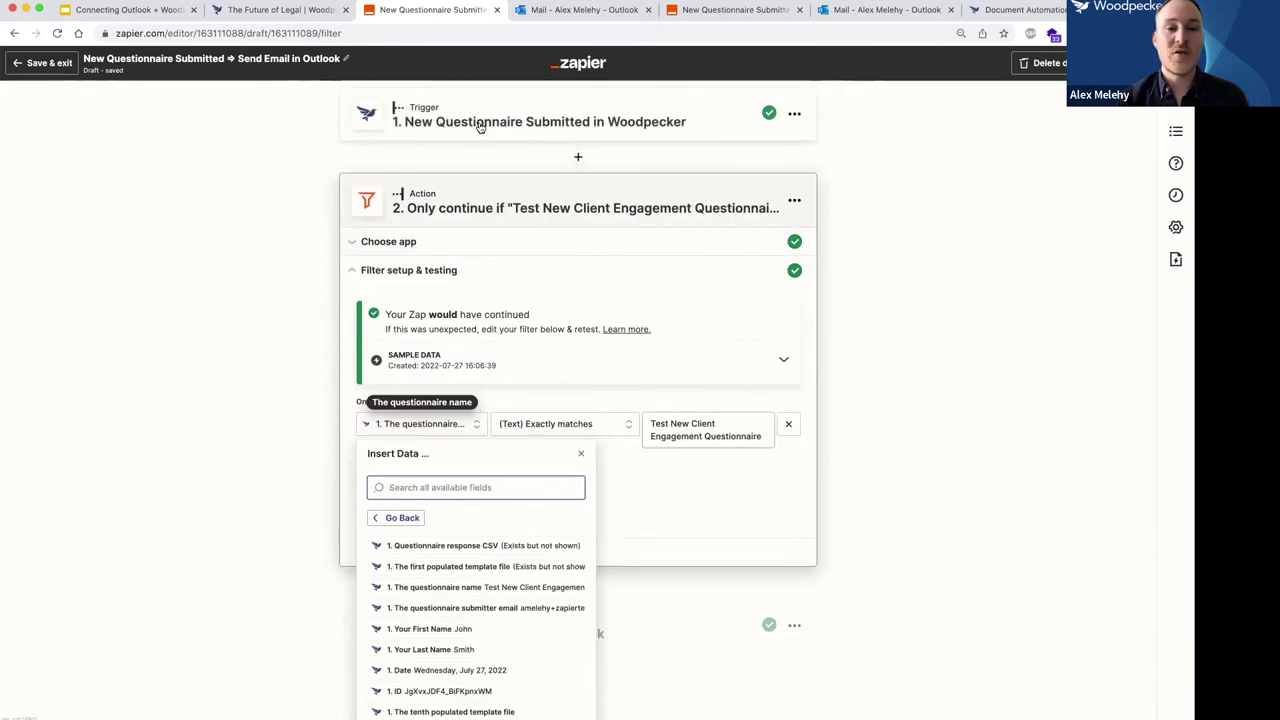
pyautogui.scroll(-4, 271, 377)
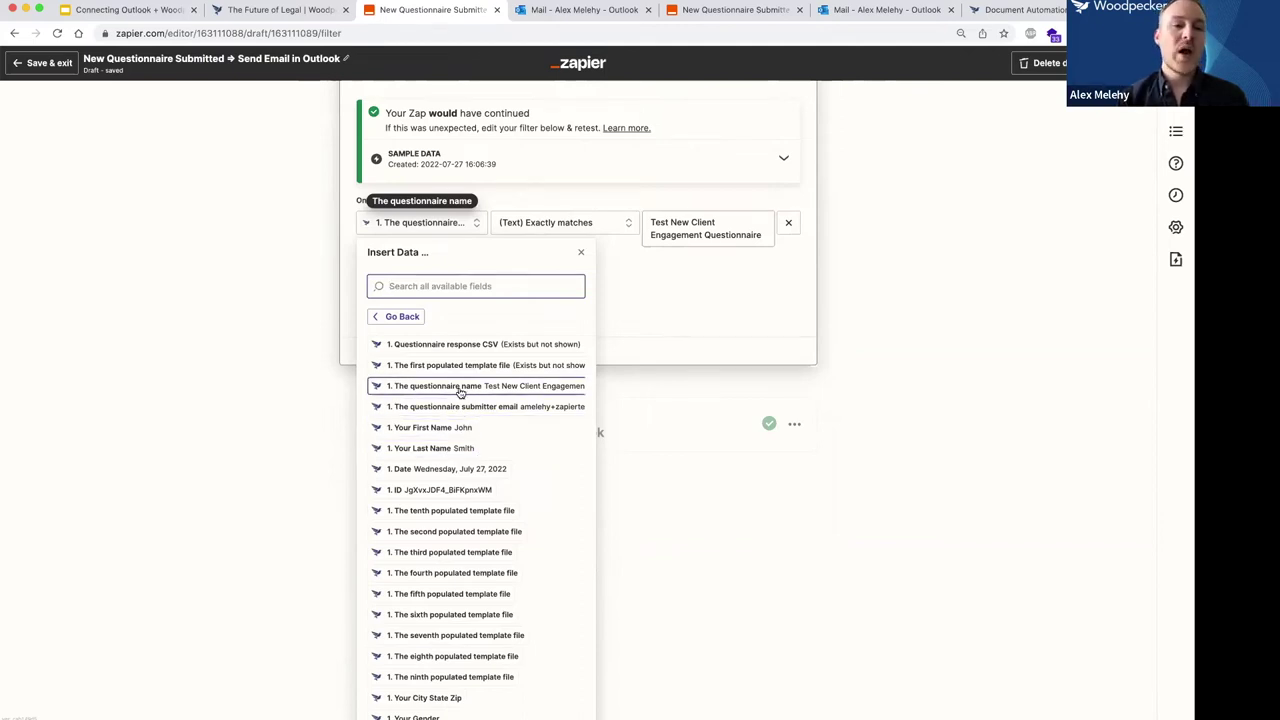
pyautogui.click(292, 348)
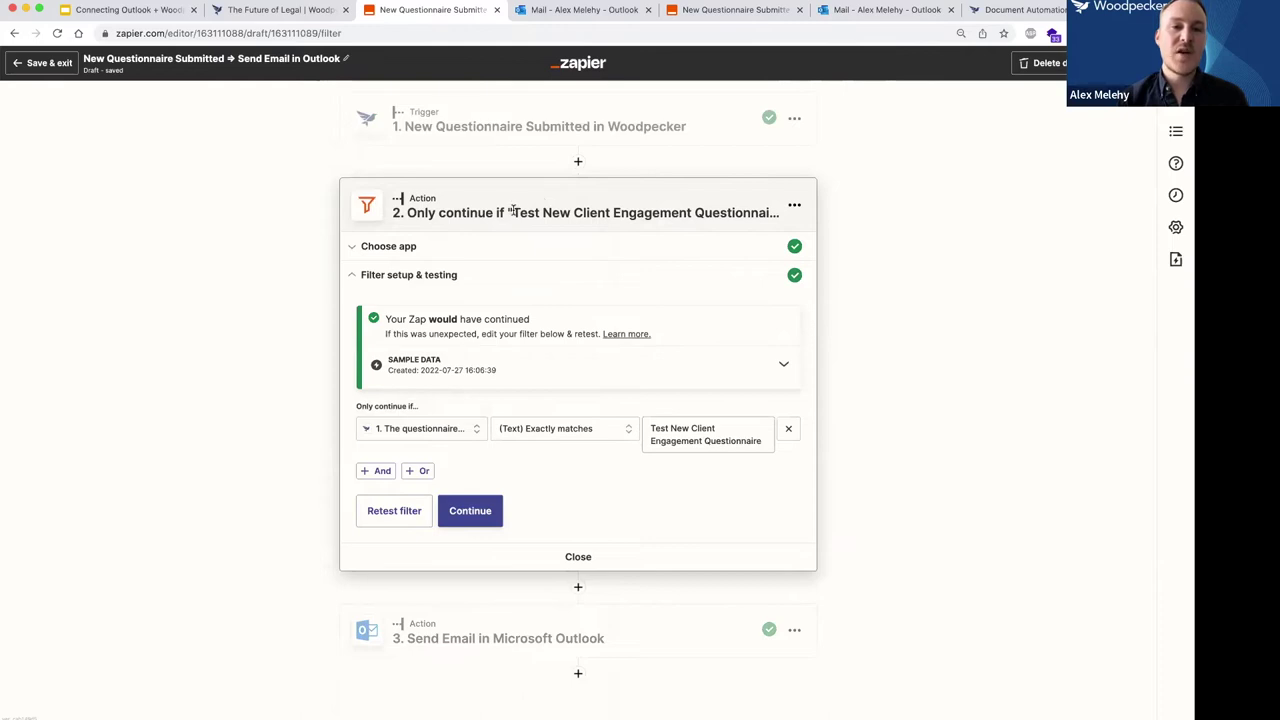
# Compare the filter's questionnaire name with the Woodpecker form title in the other tab.
pyautogui.moveTo(514, 214); pyautogui.dragTo(770, 217)
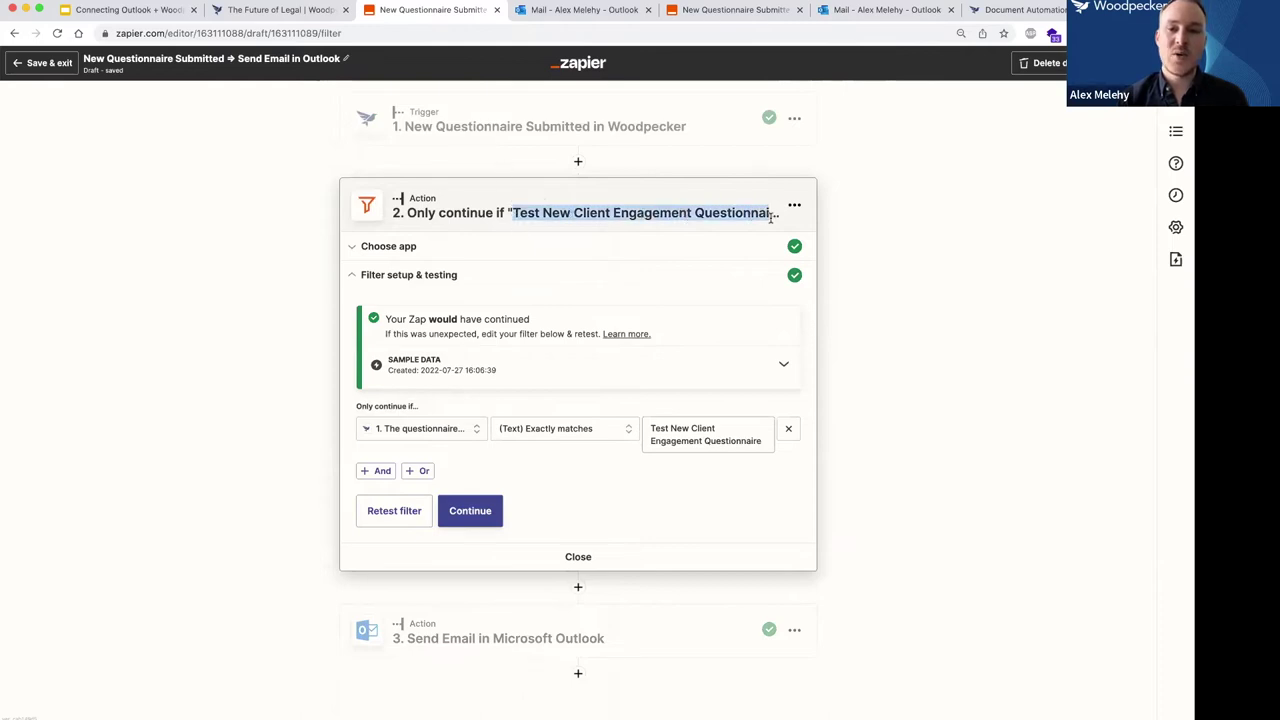
pyautogui.click(275, 10)
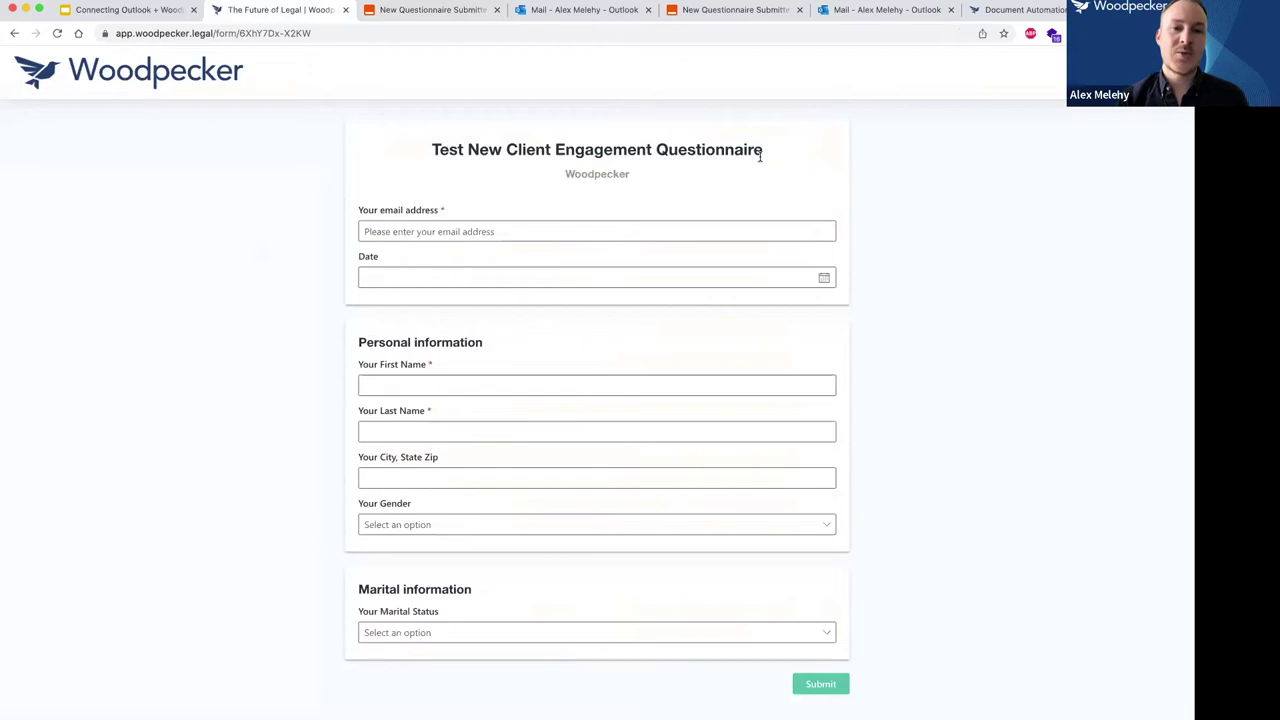
pyautogui.click(436, 11)
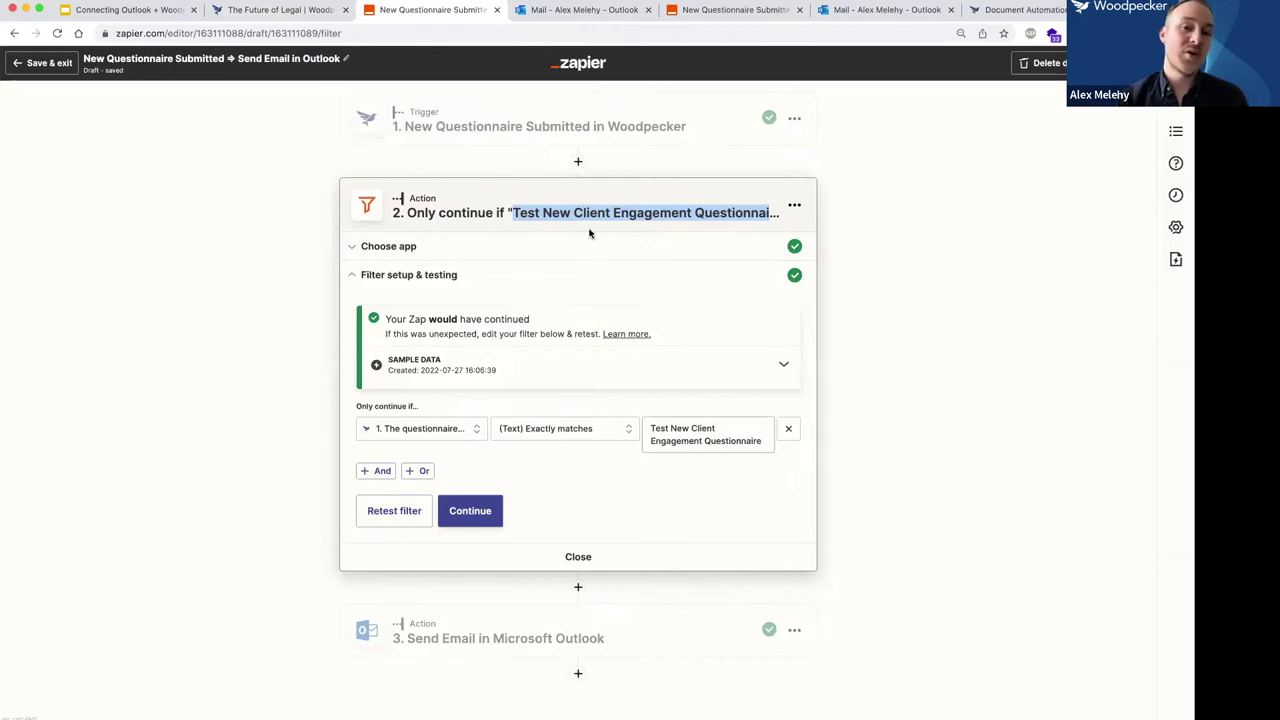
pyautogui.click(280, 10)
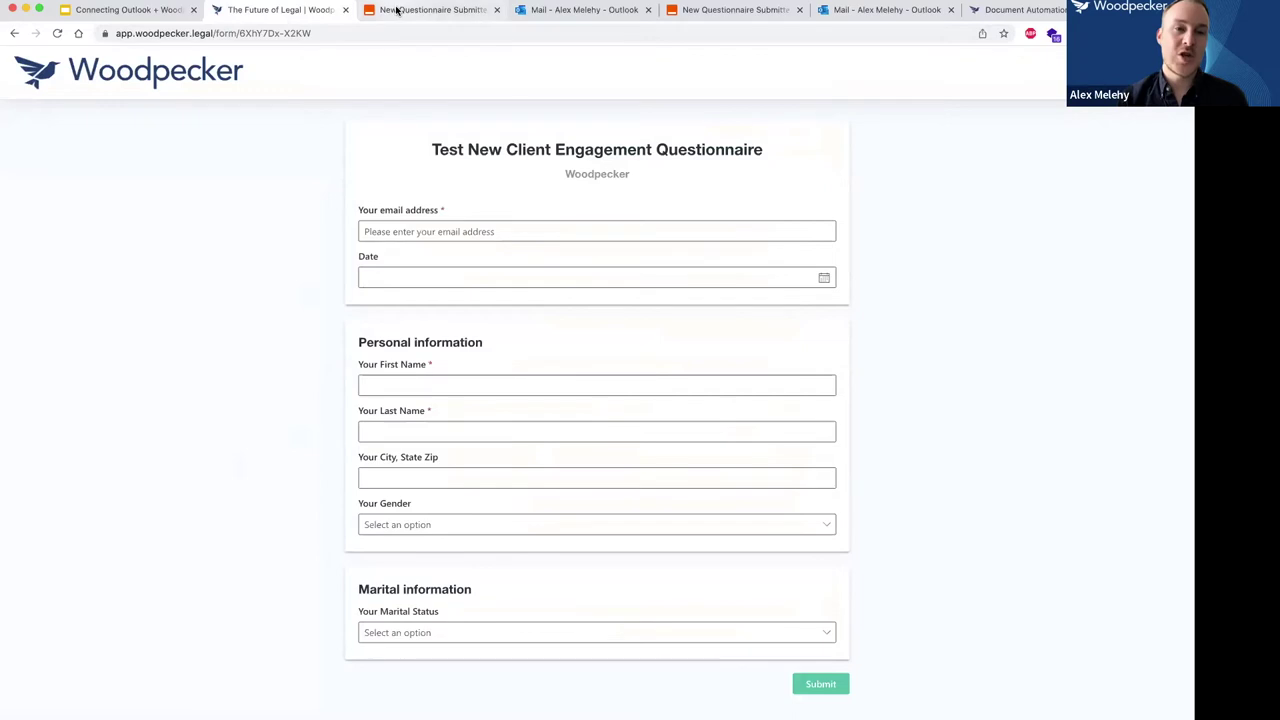
pyautogui.click(430, 10)
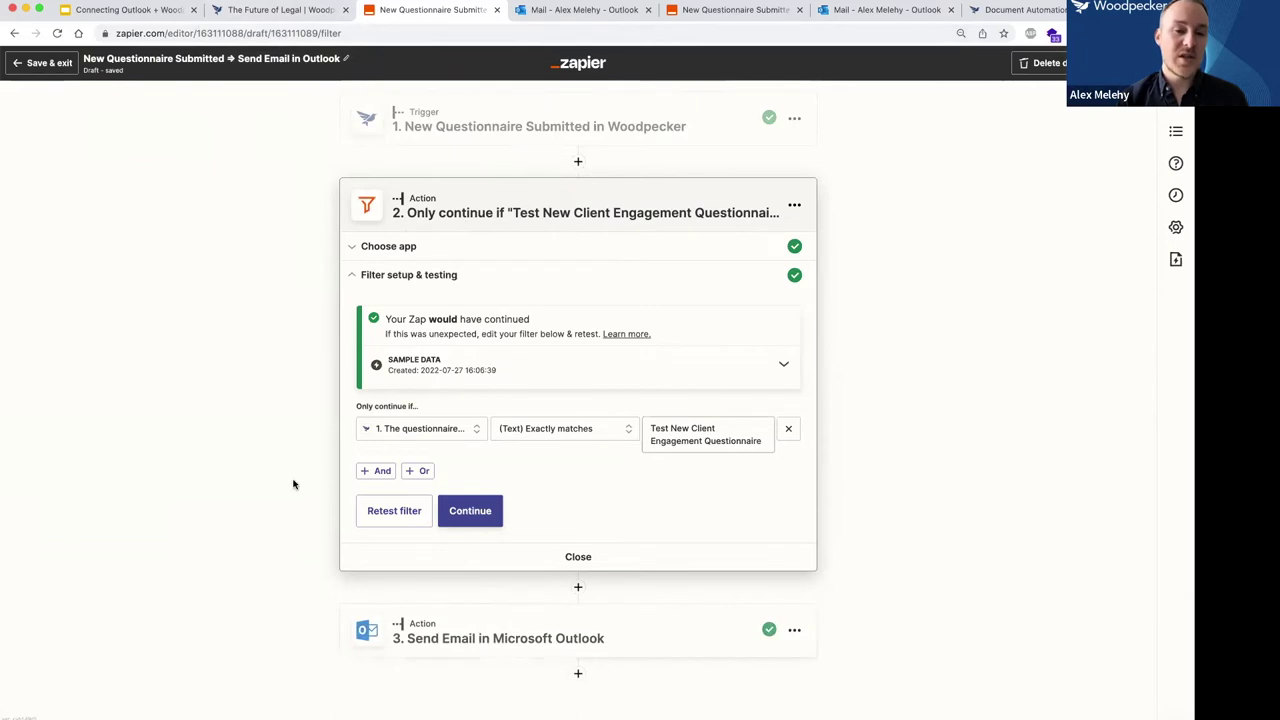
pyautogui.click(256, 12)
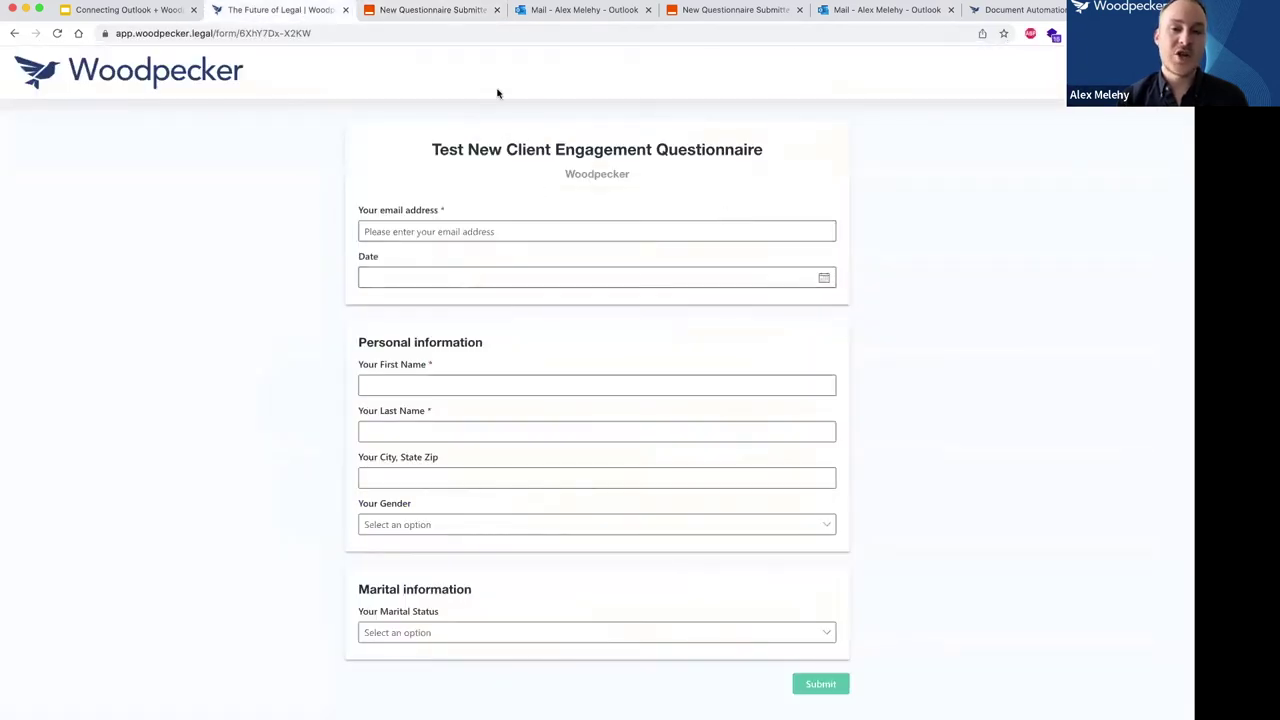
pyautogui.click(430, 11)
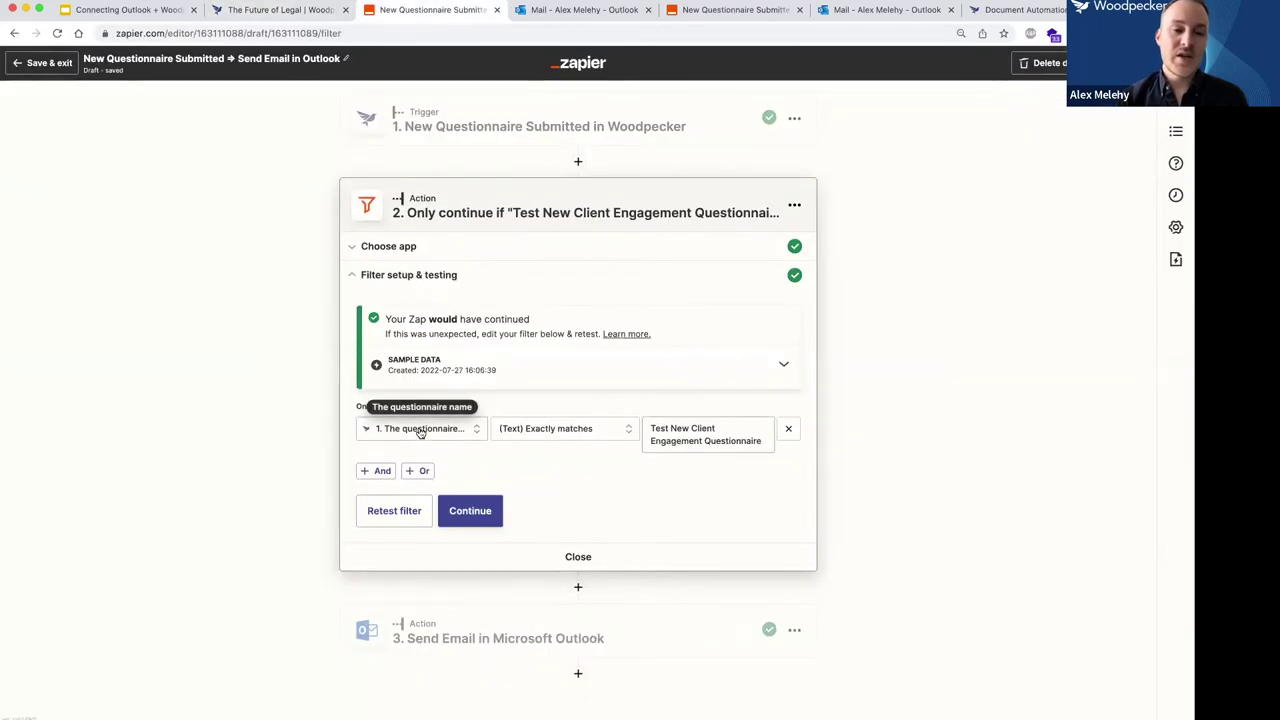
# Keep the condition as Exactly matches 'Test New Client Engagement Questionnaire'.
pyautogui.click(563, 441)
pyautogui.click(598, 410)
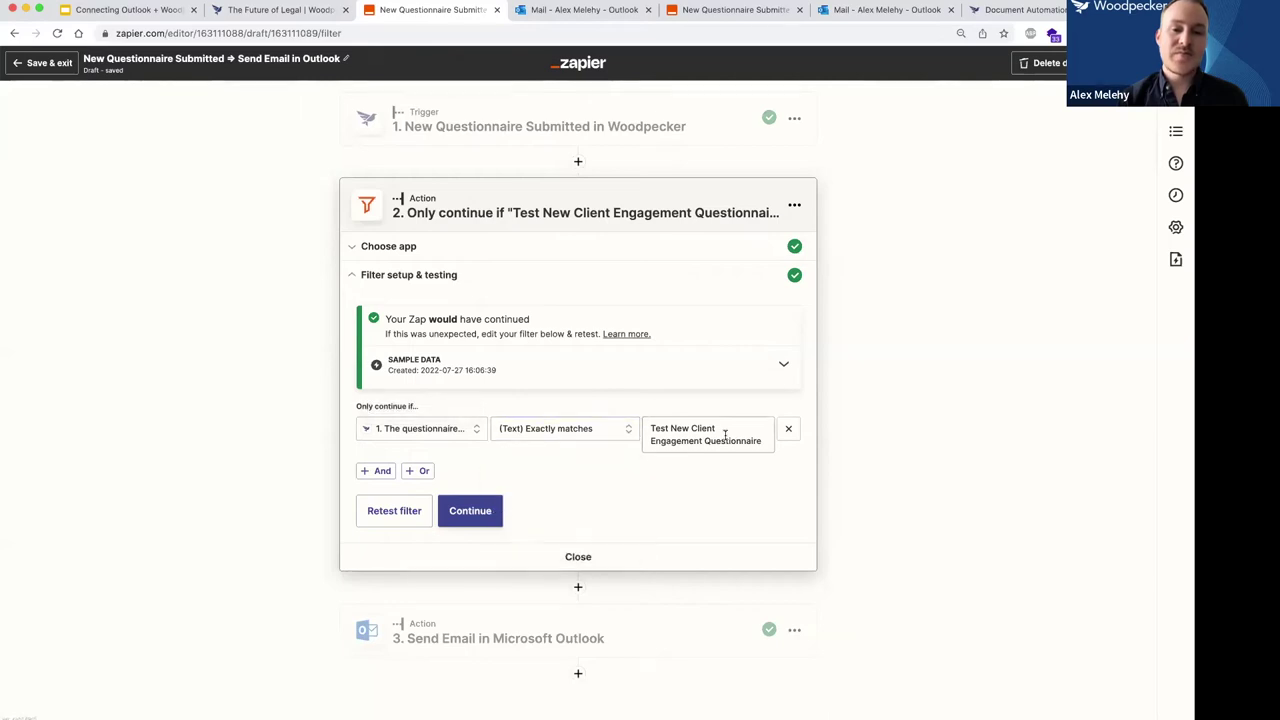
pyautogui.click(707, 430)
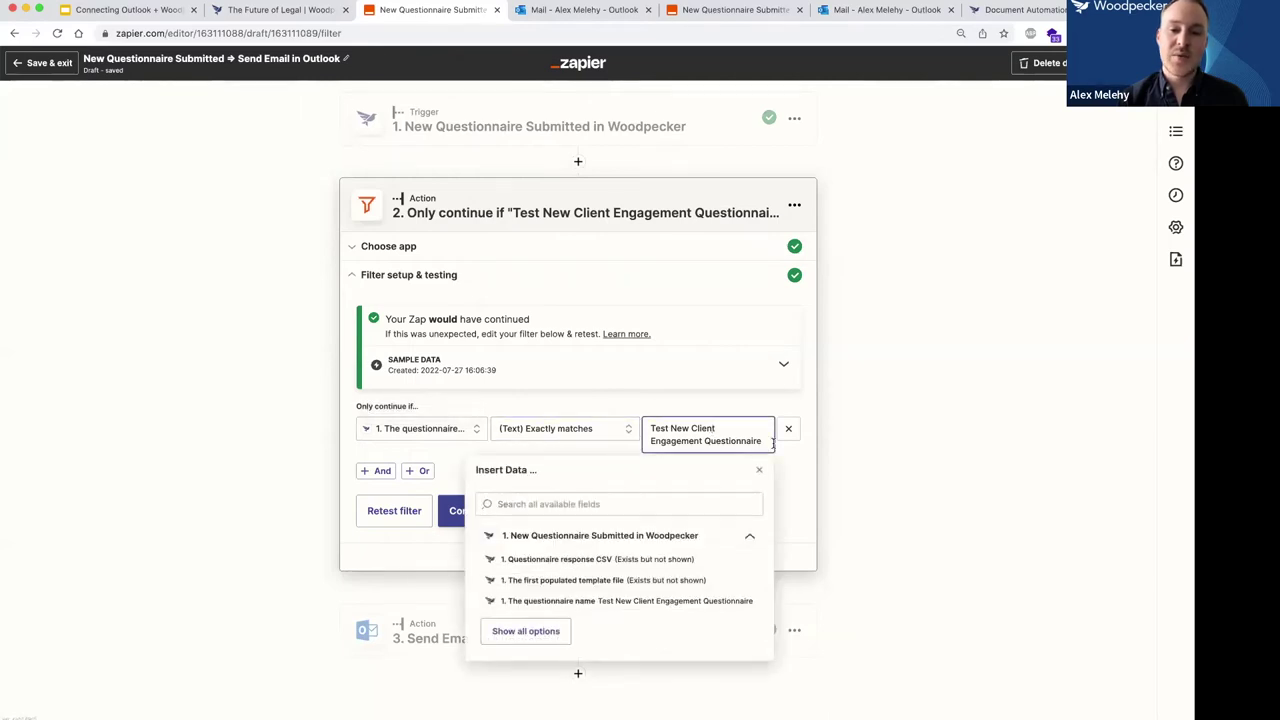
pyautogui.moveTo(761, 440); pyautogui.dragTo(690, 418)
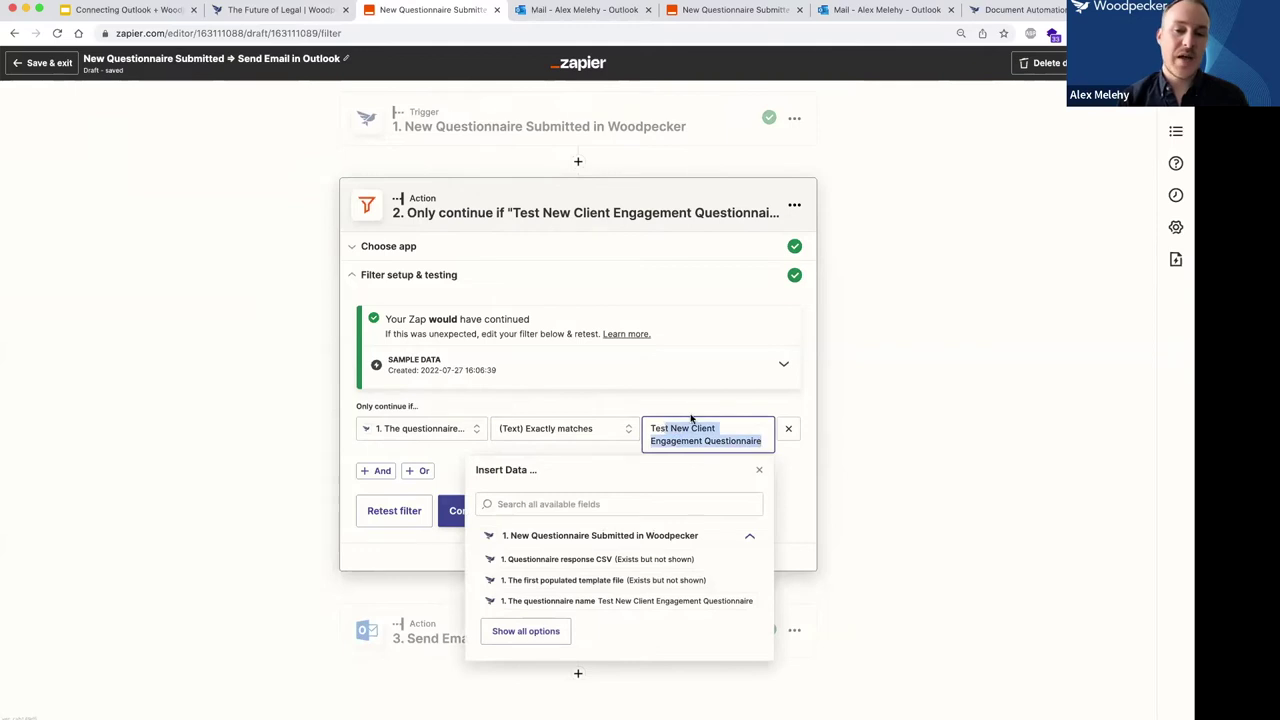
pyautogui.click(894, 418)
pyautogui.click(548, 334)
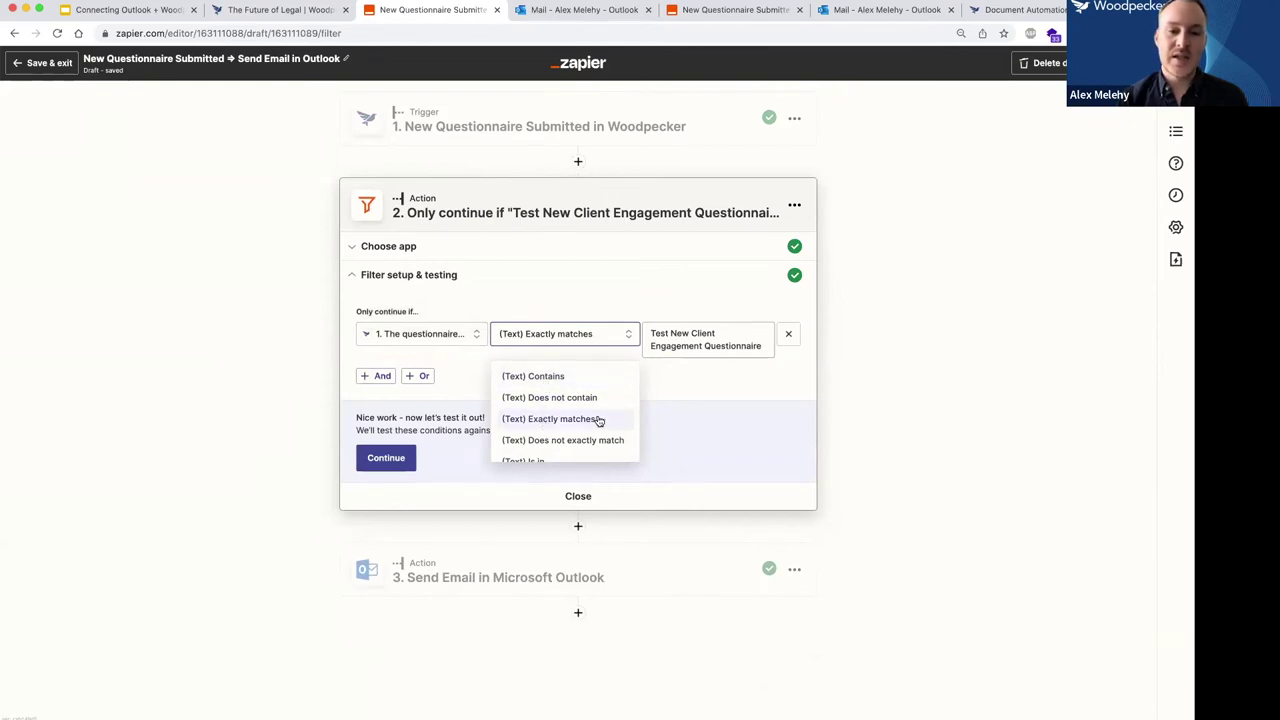
pyautogui.click(526, 340)
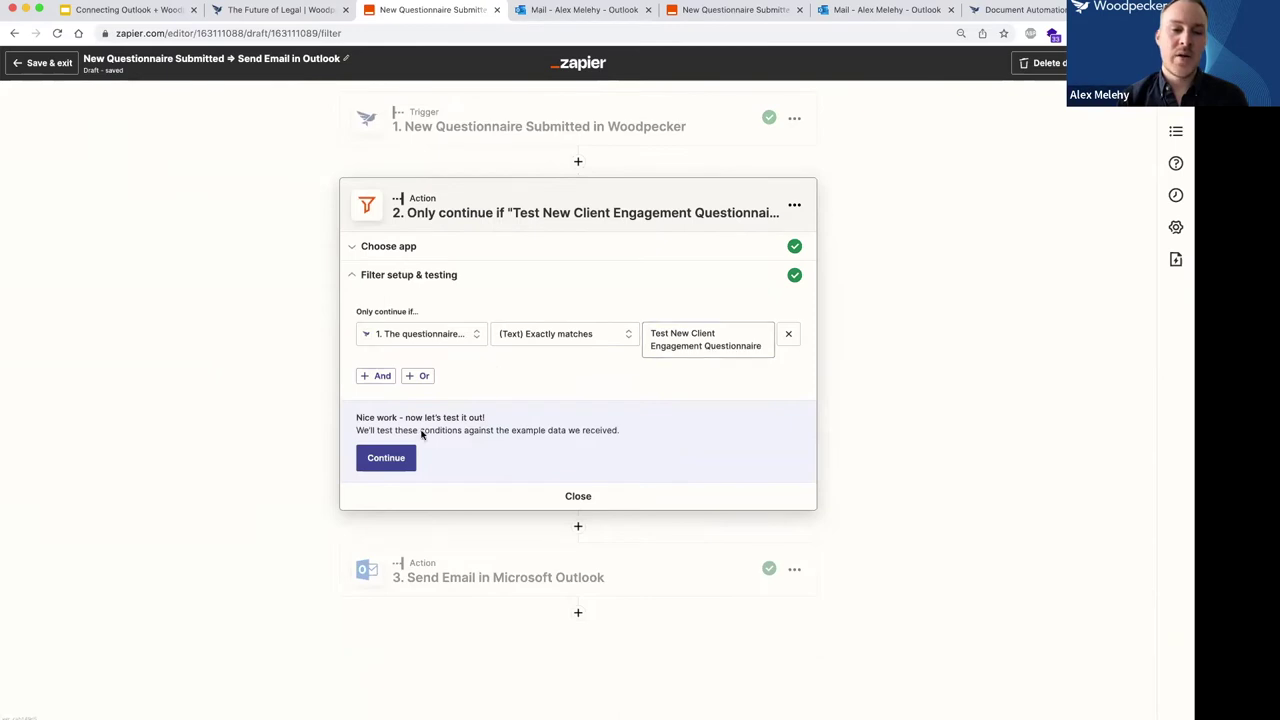
# Retest the filter and expand sample data showing the matched questionnaire name.
pyautogui.click(386, 466)
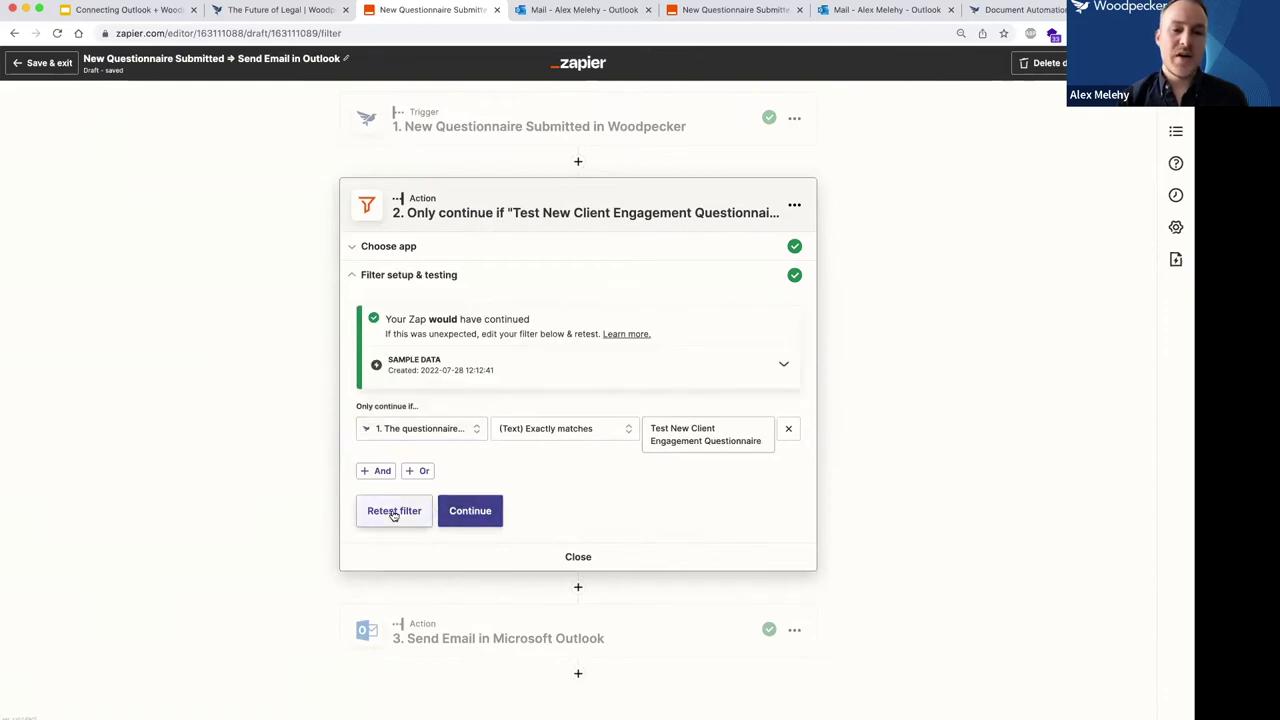
pyautogui.click(394, 512)
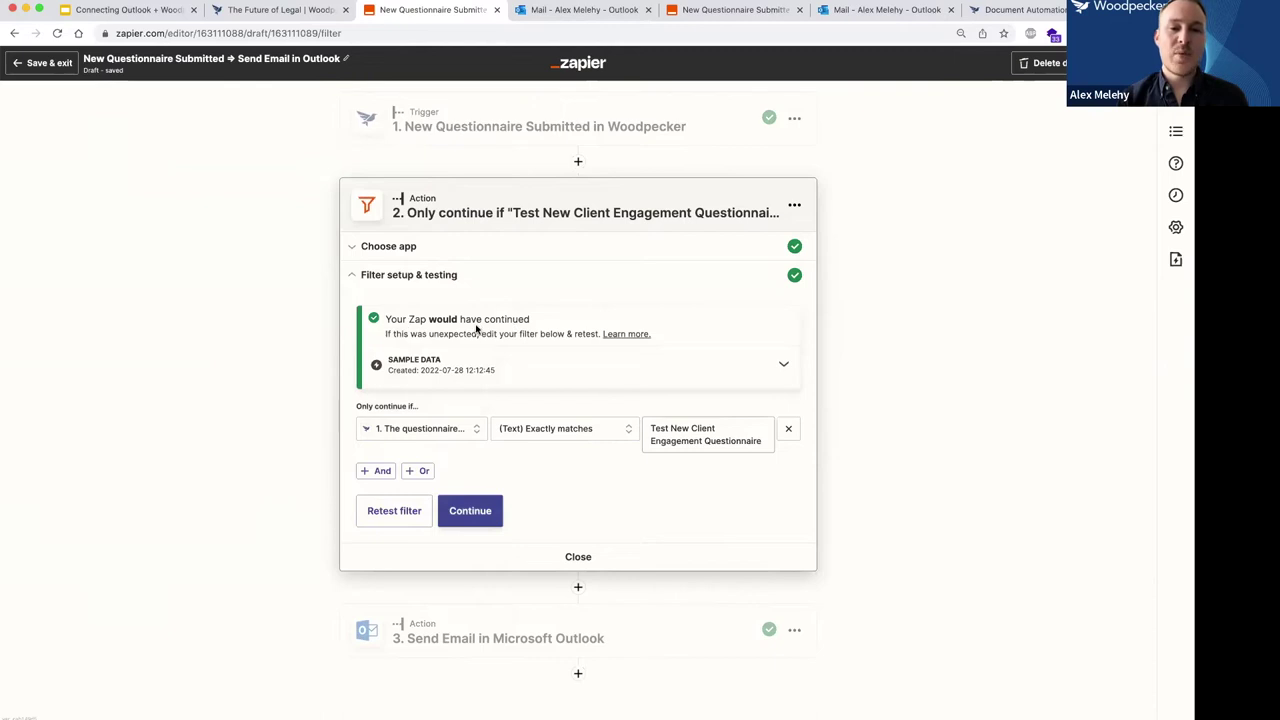
pyautogui.click(784, 366)
pyautogui.moveTo(400, 408); pyautogui.dragTo(672, 417)
pyautogui.click(700, 412)
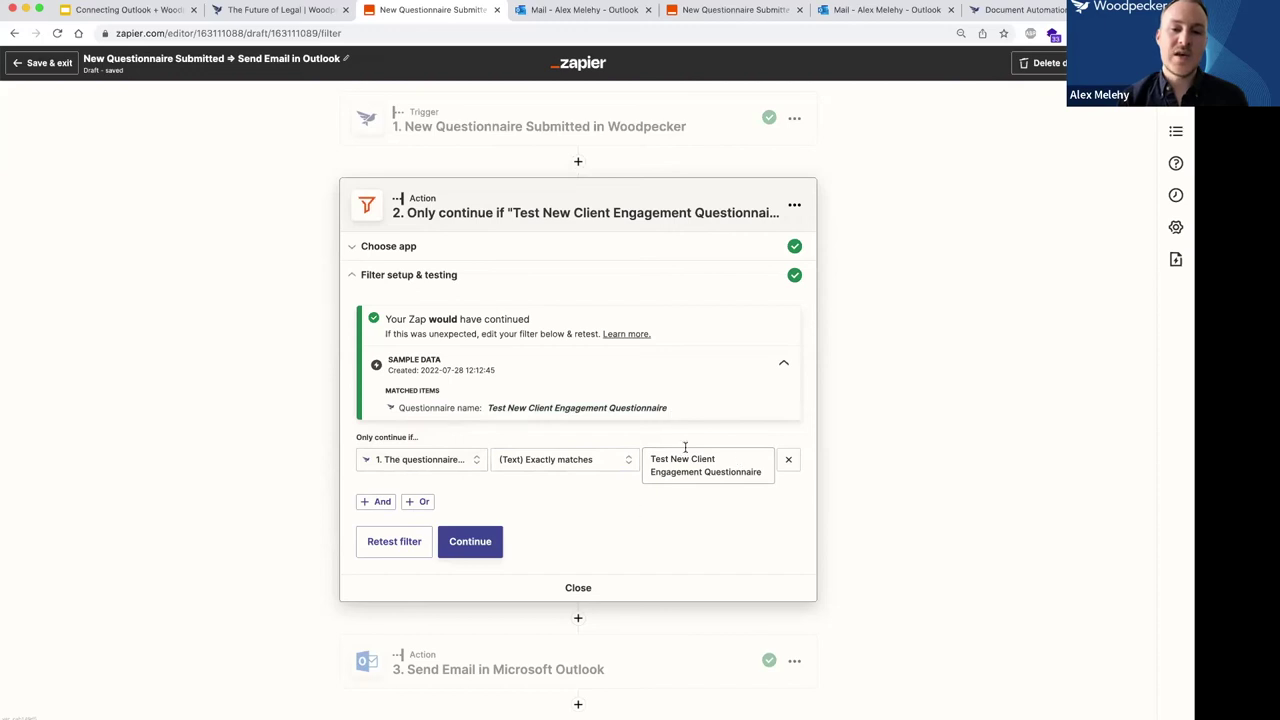
pyautogui.click(460, 545)
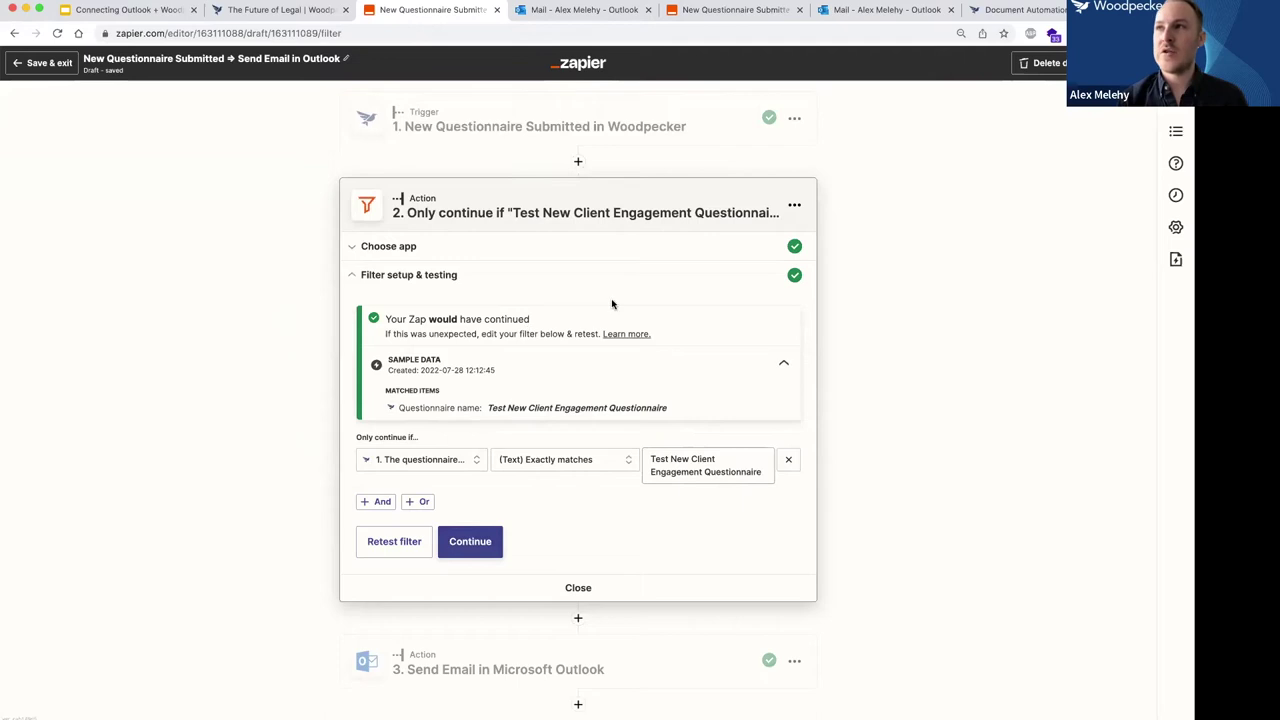
# Continue to the Outlook step, keeping Send Email as the event and the existing Outlook account.
pyautogui.click(471, 542)
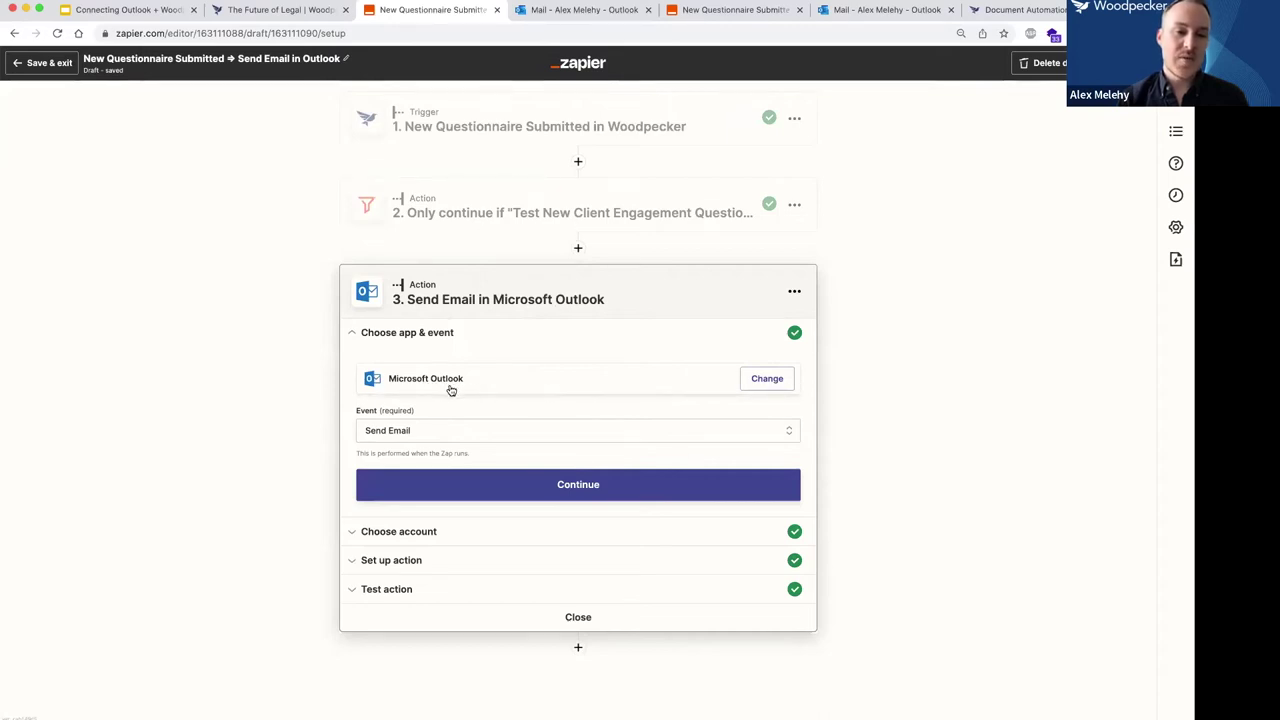
pyautogui.click(446, 435)
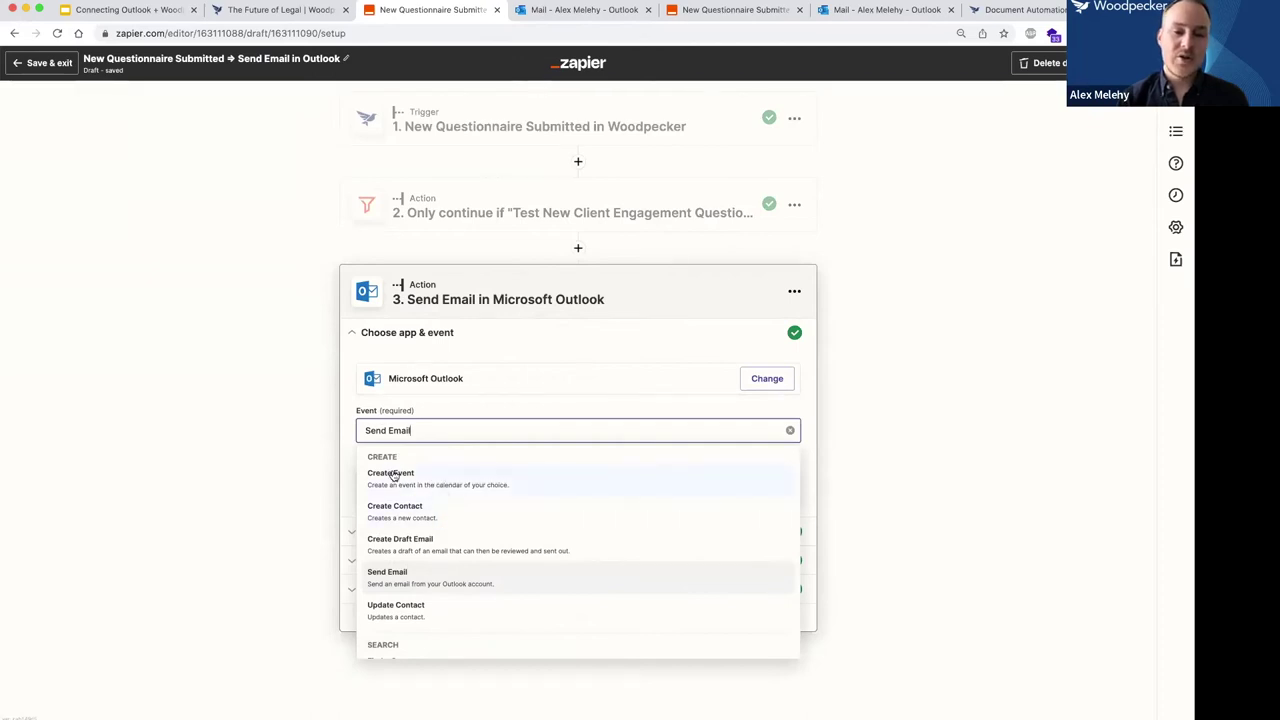
pyautogui.scroll(-1, 463, 554)
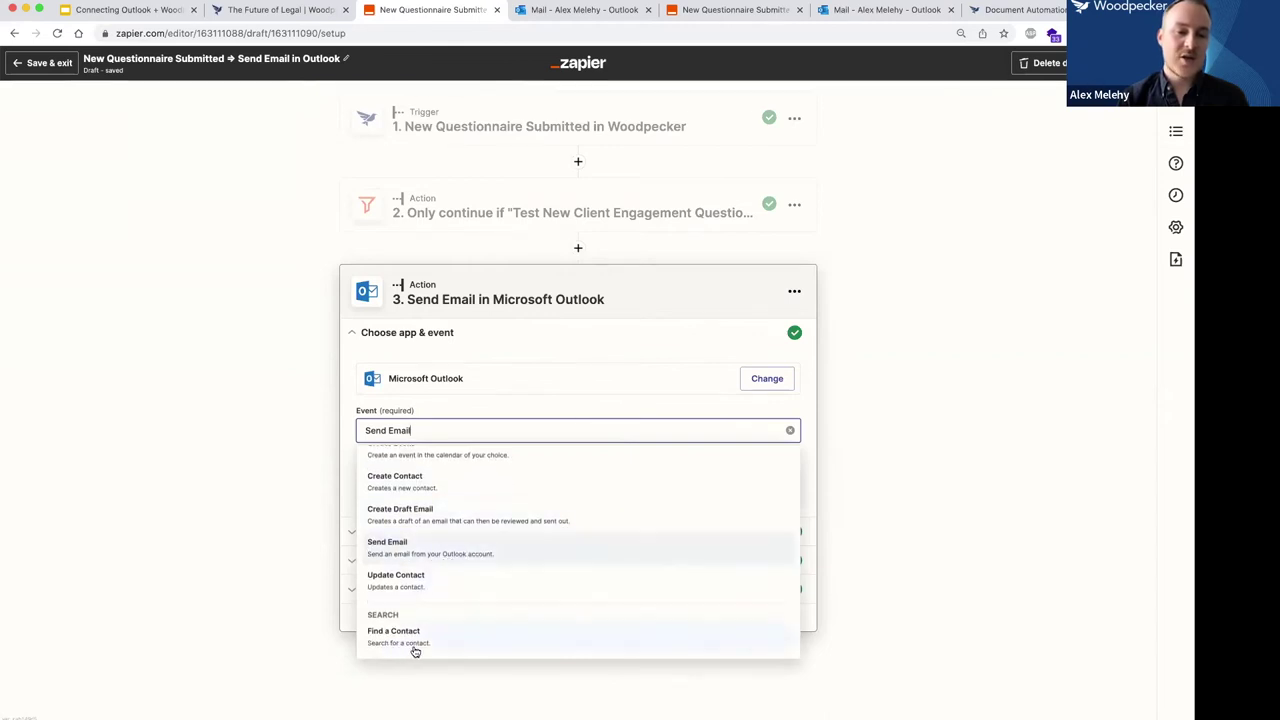
pyautogui.click(266, 494)
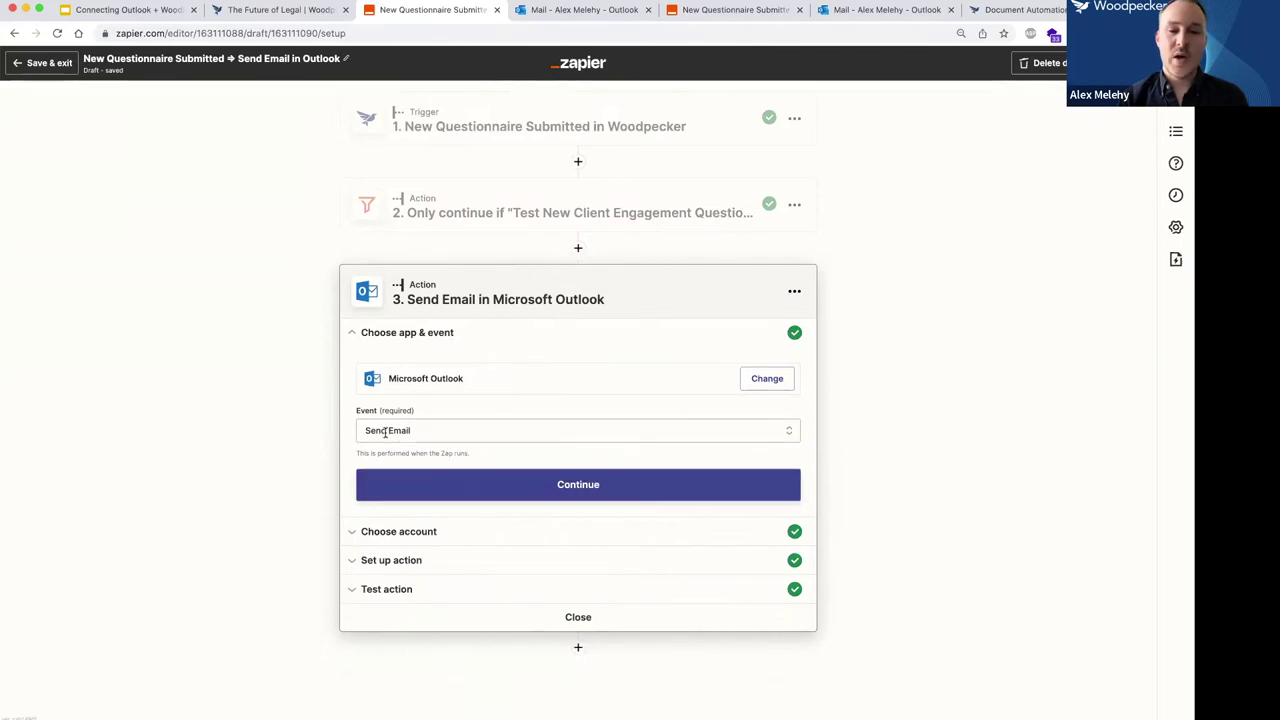
pyautogui.click(451, 474)
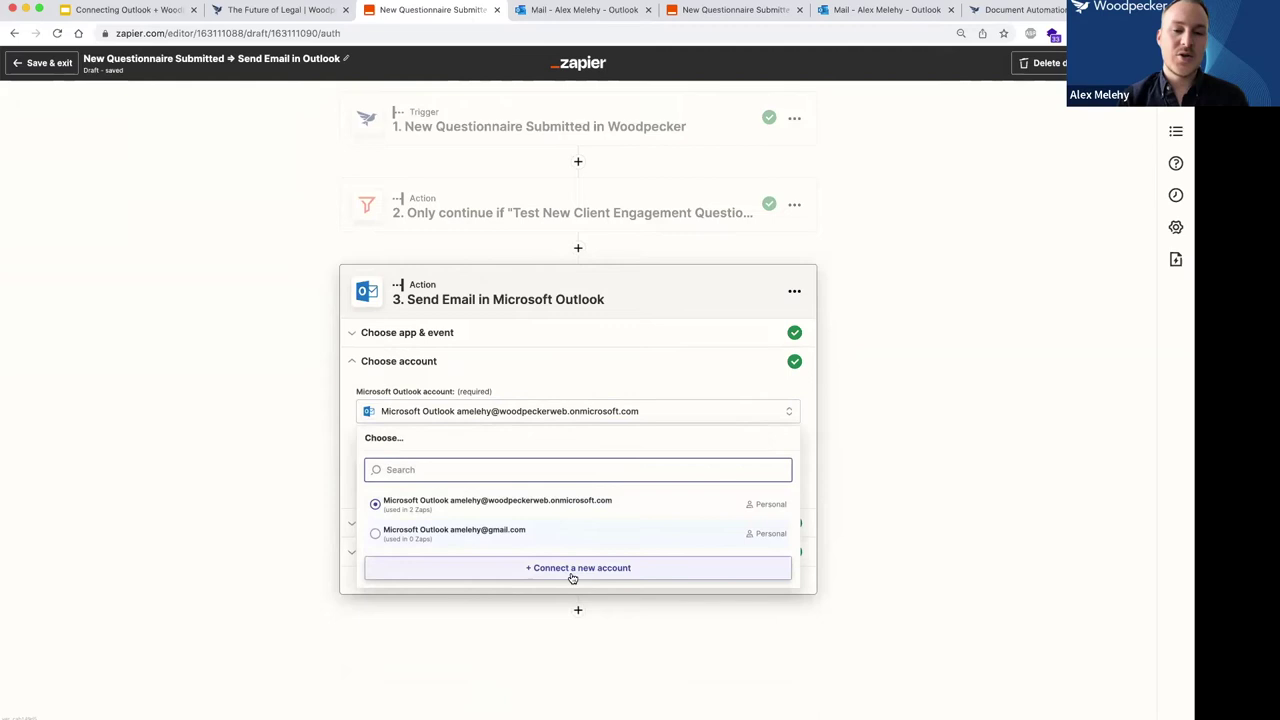
pyautogui.click(234, 452)
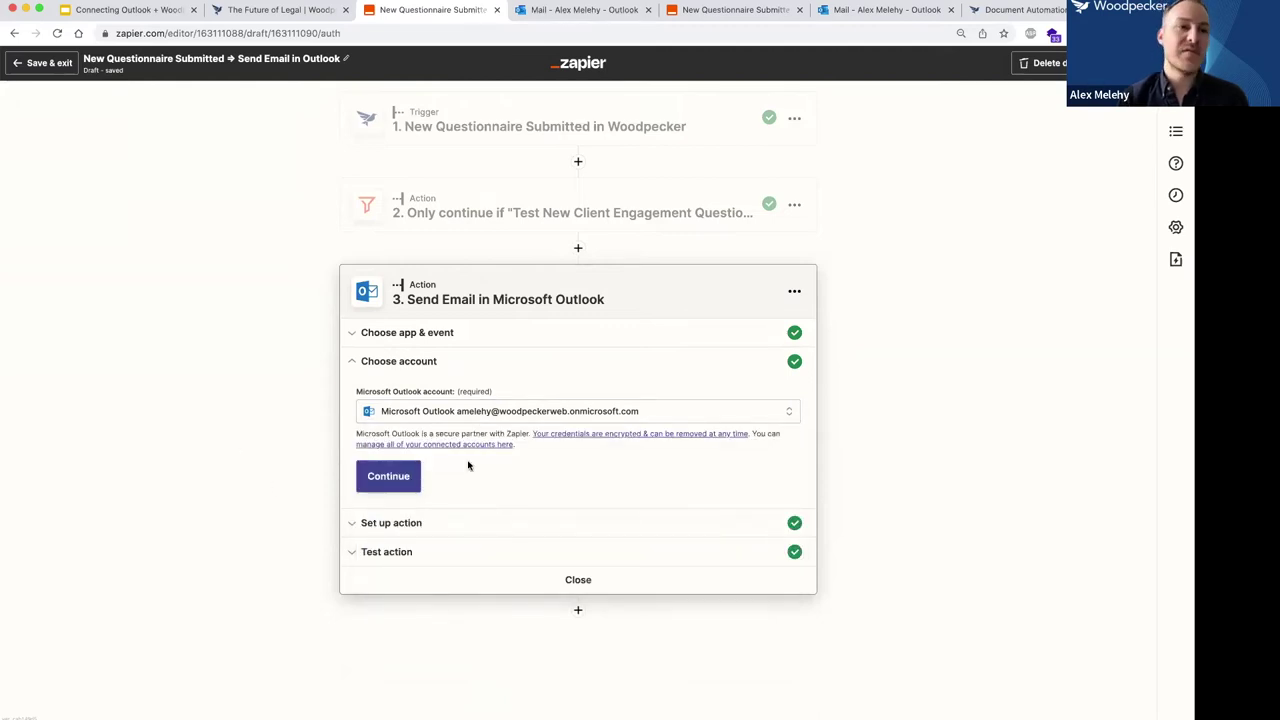
pyautogui.click(390, 477)
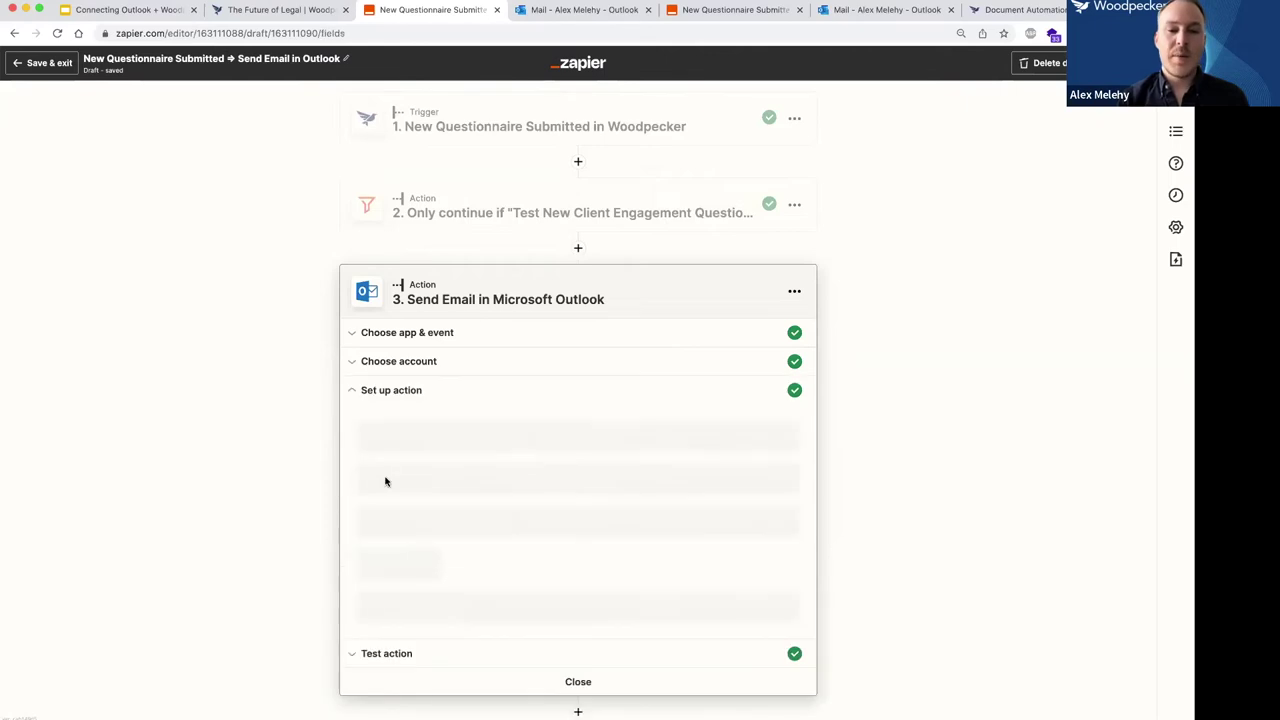
pyautogui.scroll(-4, 323, 438)
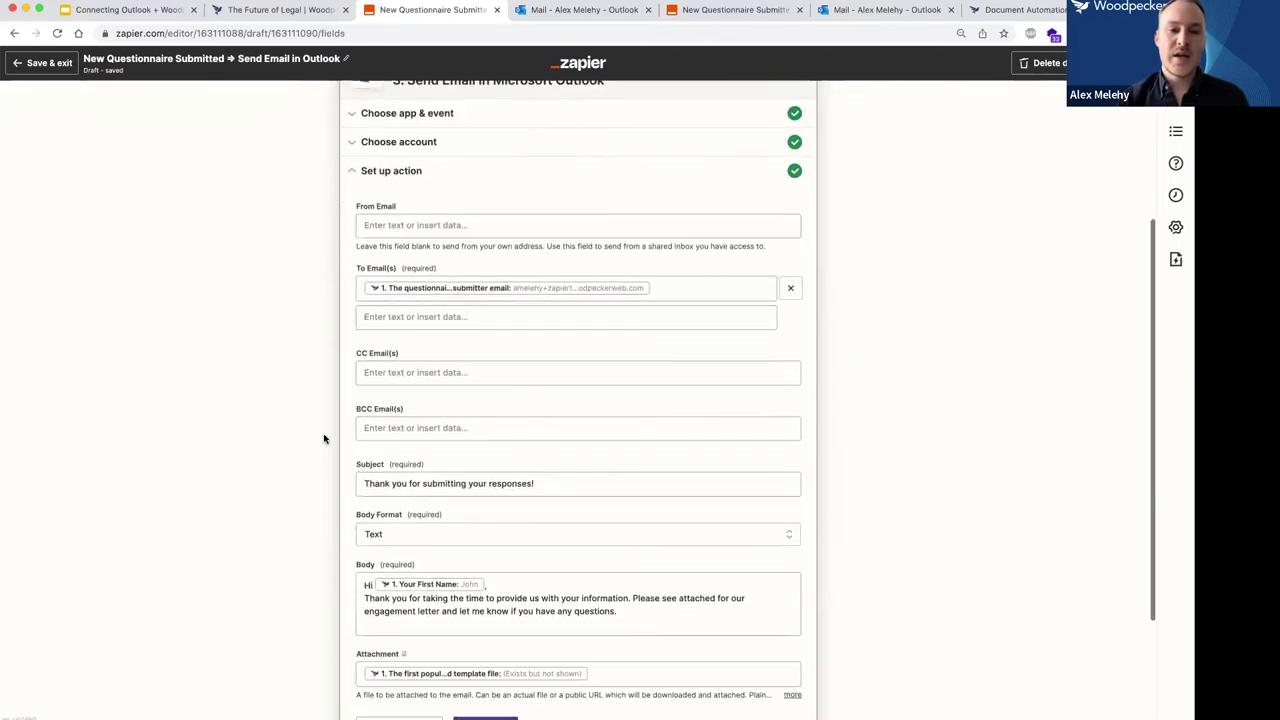
pyautogui.scroll(1, 344, 373)
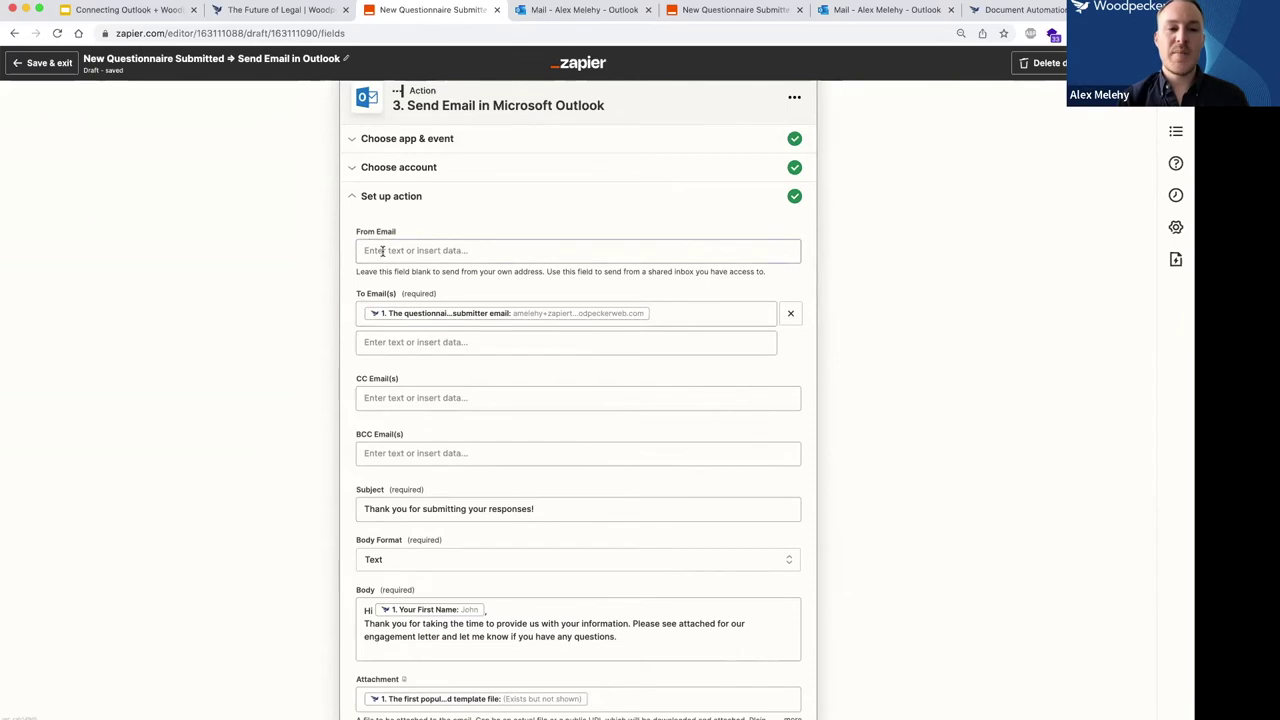
pyautogui.moveTo(355, 276); pyautogui.dragTo(547, 272)
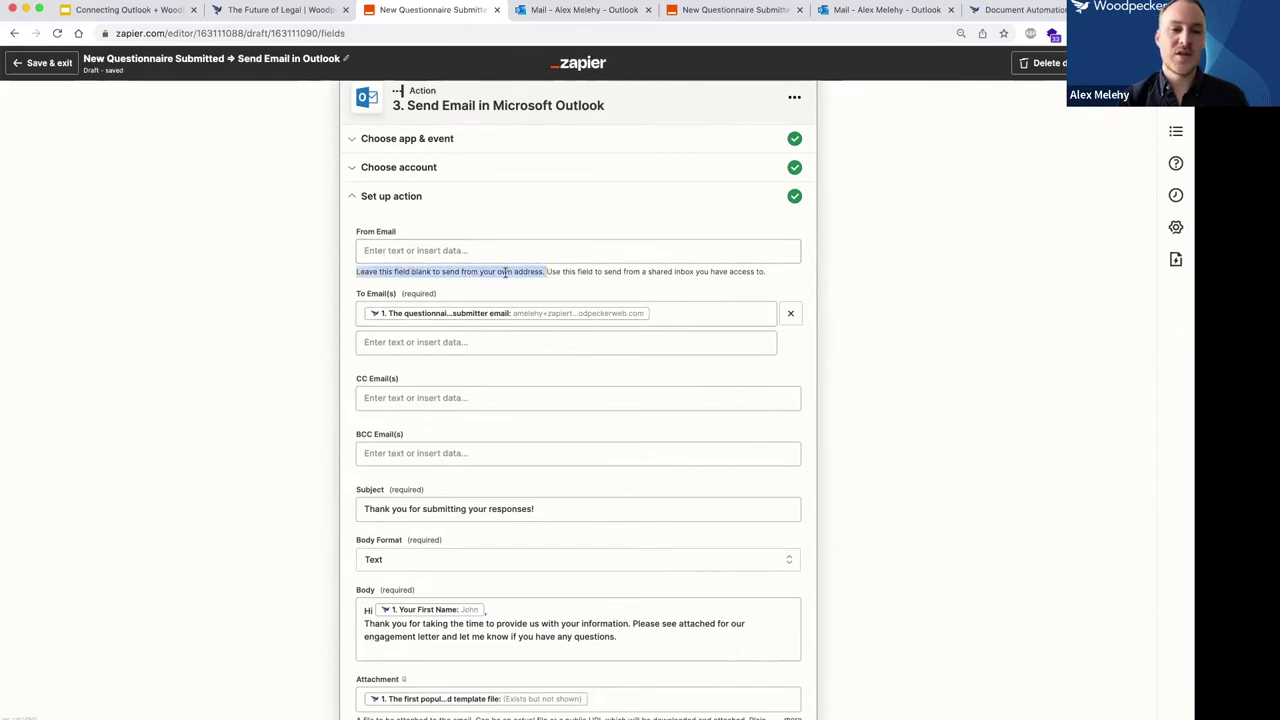
pyautogui.click(505, 272)
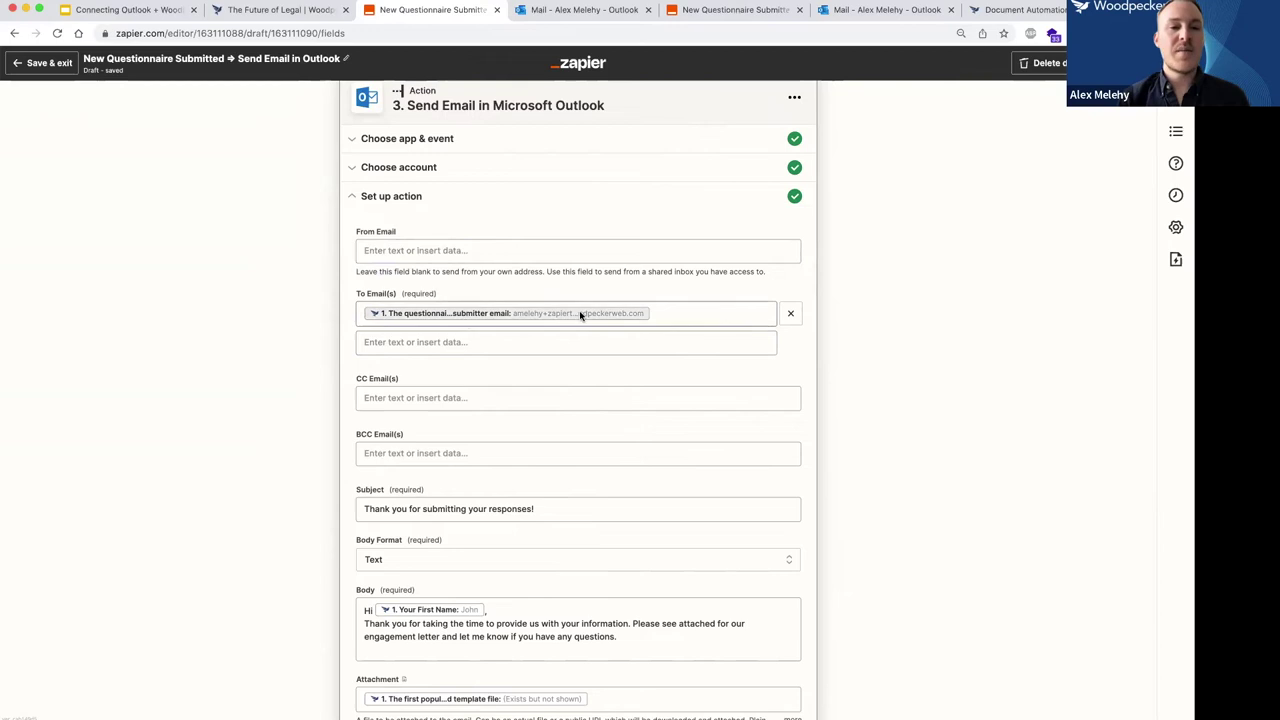
pyautogui.click(451, 342)
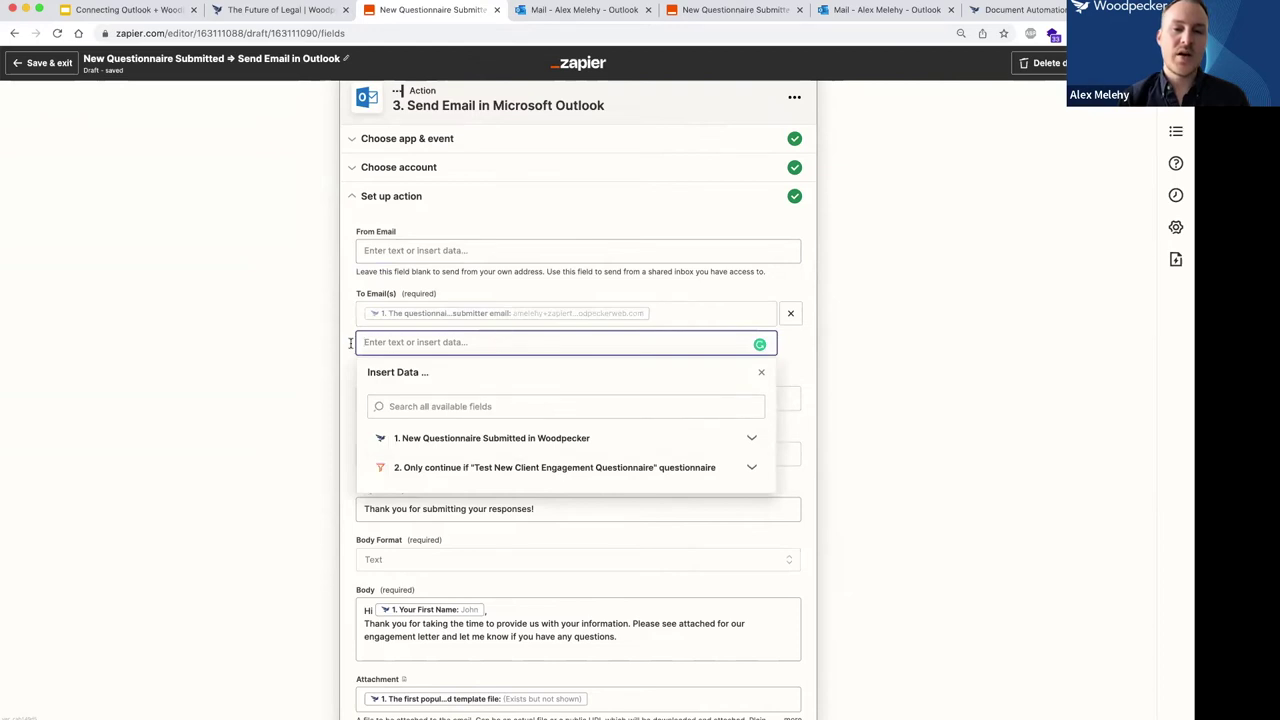
pyautogui.click(305, 362)
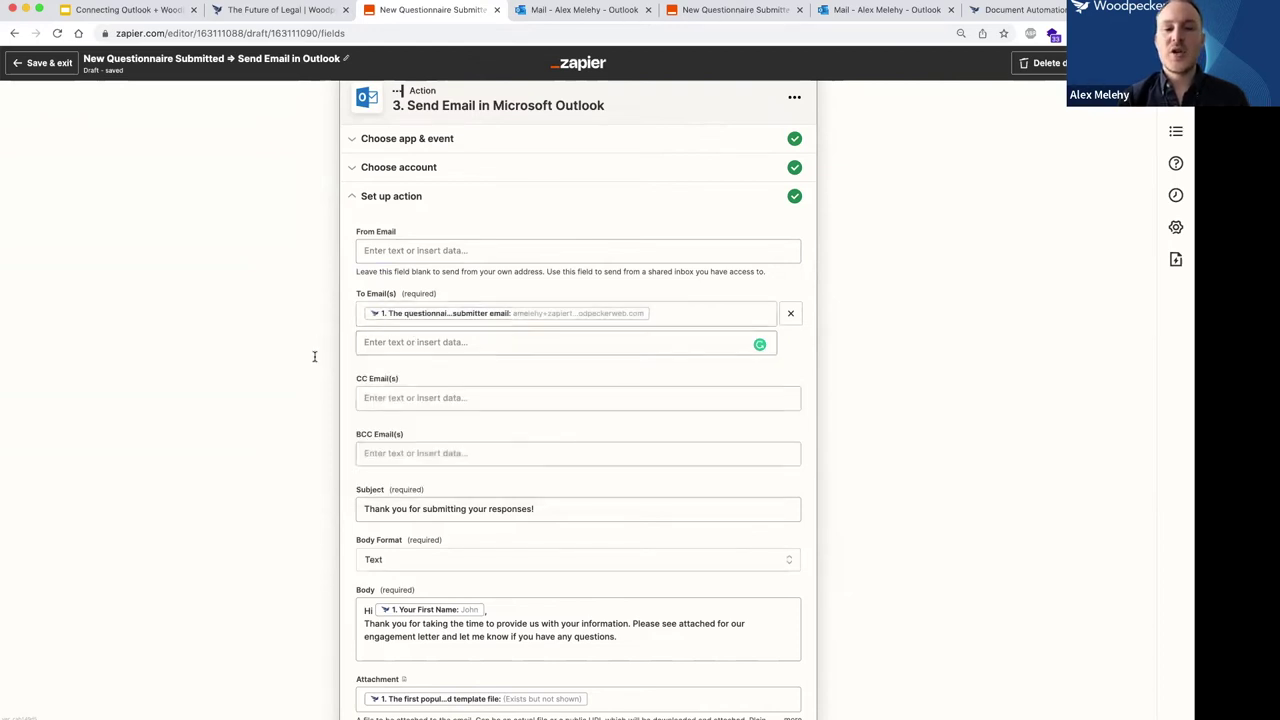
pyautogui.click(401, 398)
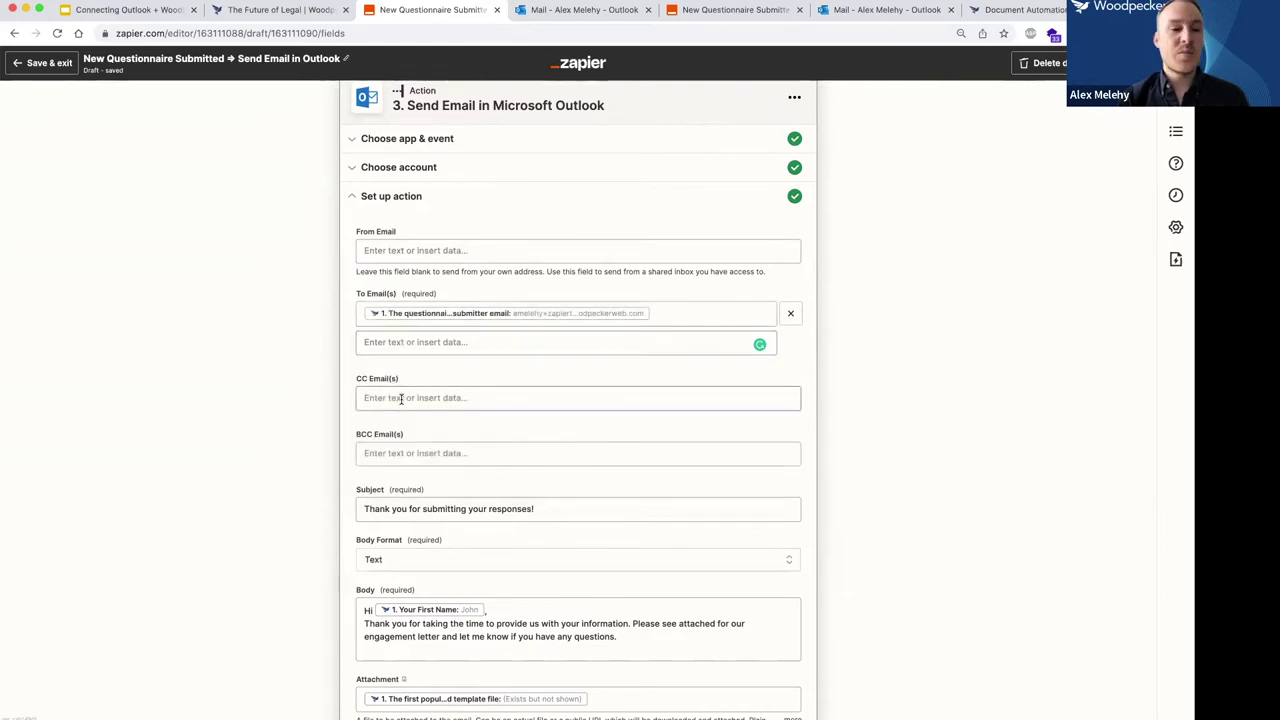
pyautogui.click(406, 343)
pyautogui.click(285, 355)
pyautogui.click(412, 343)
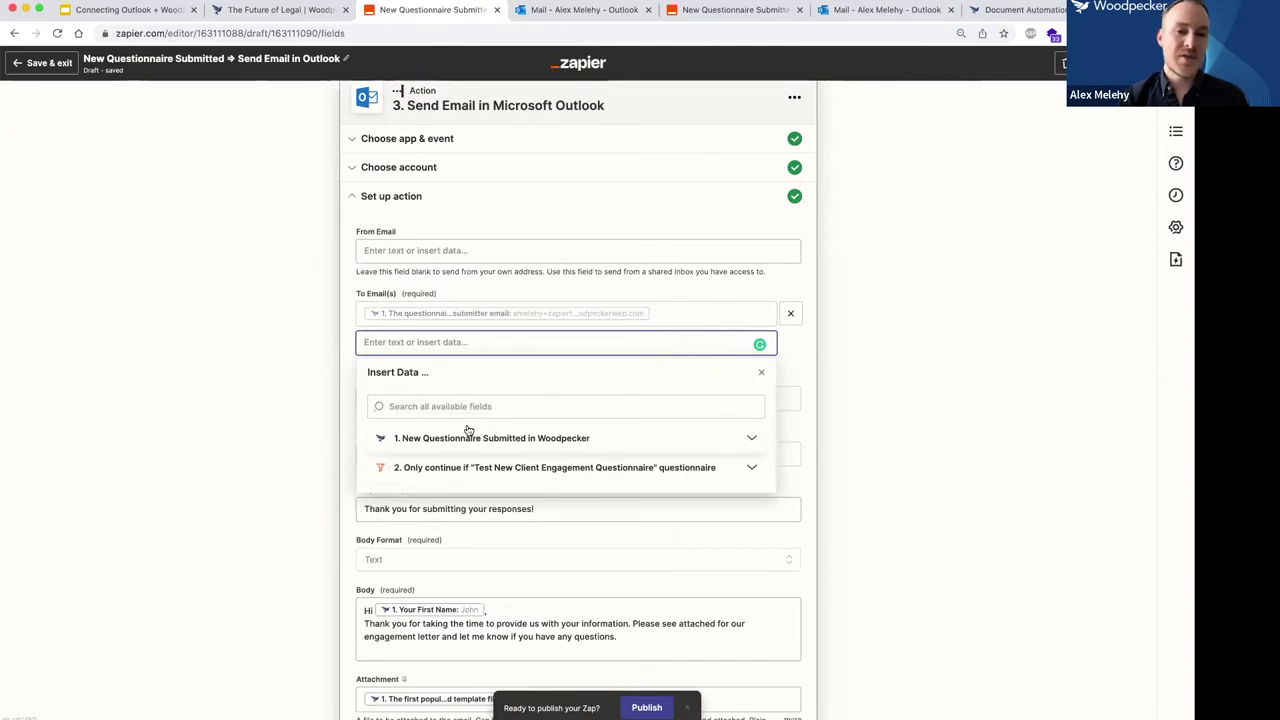
pyautogui.scroll(2, 310, 300)
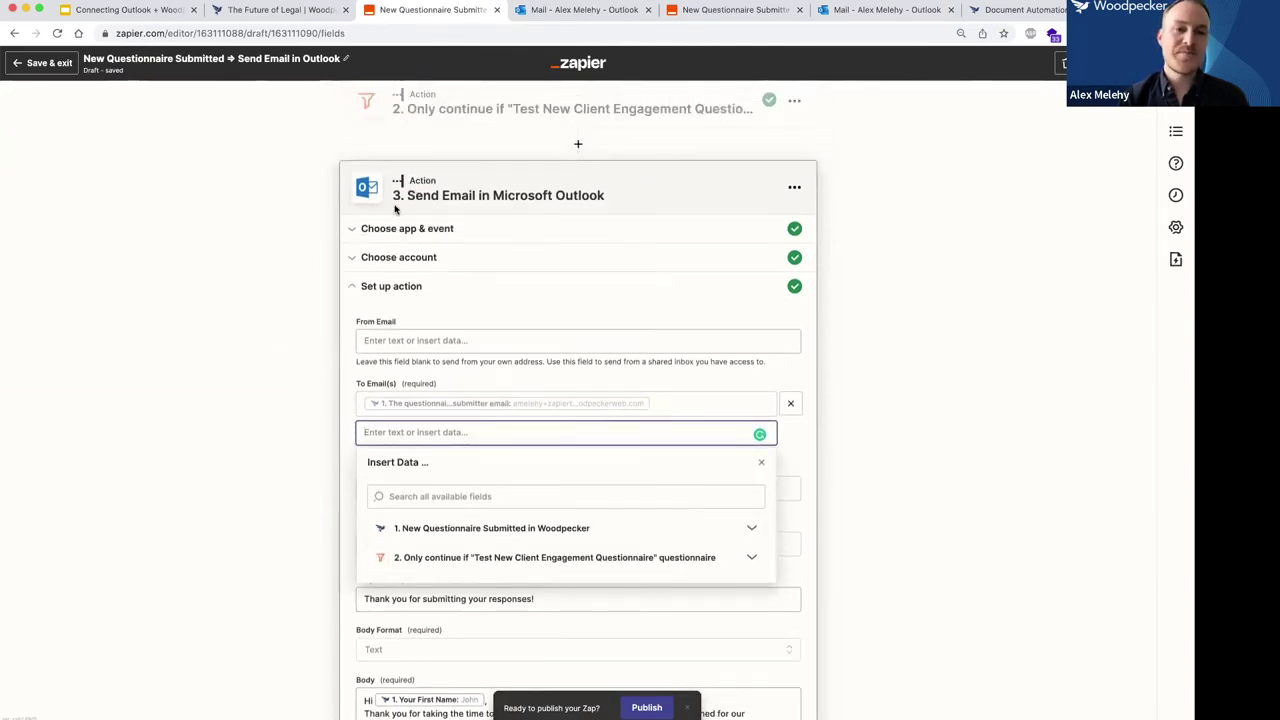
pyautogui.scroll(-2, 285, 440)
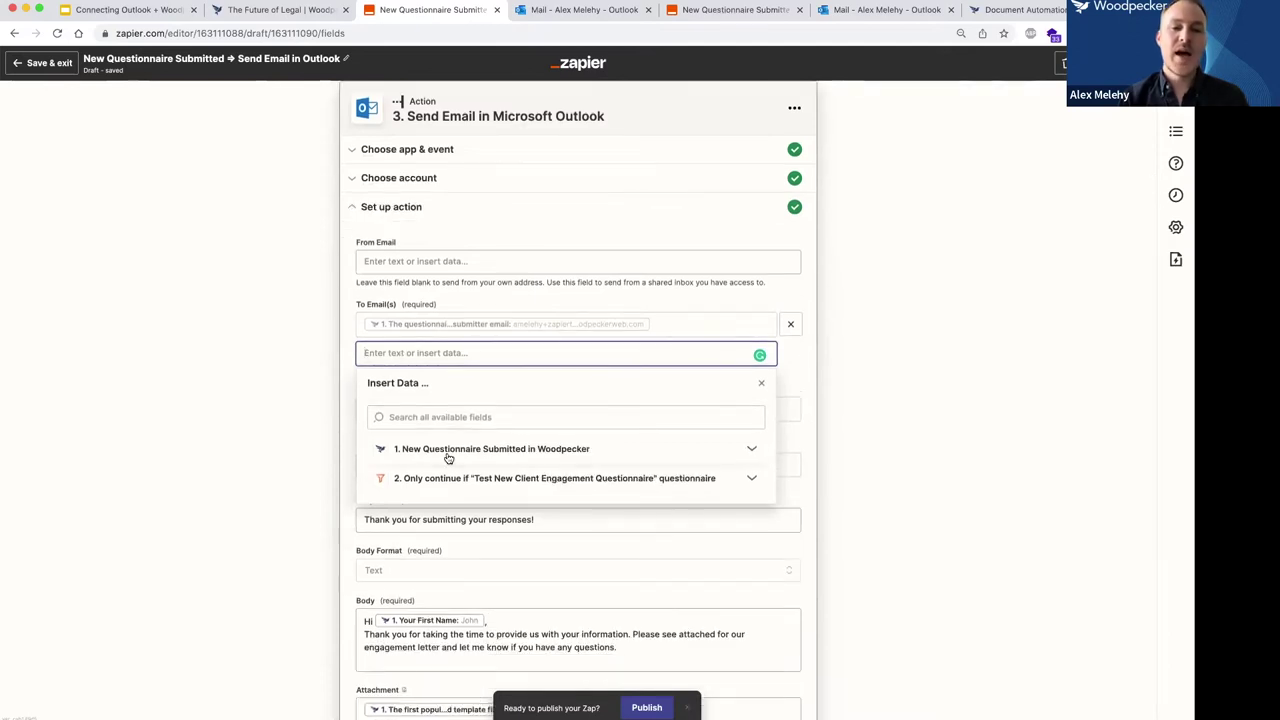
pyautogui.click(752, 452)
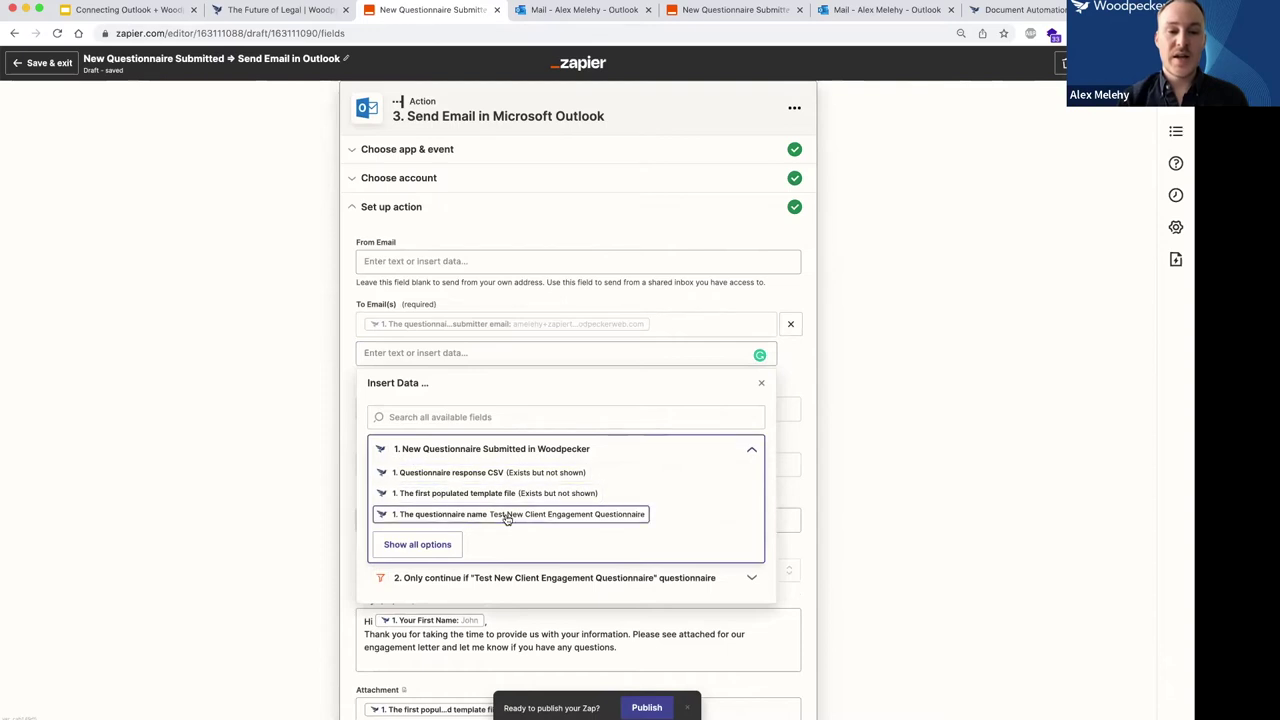
pyautogui.click(430, 544)
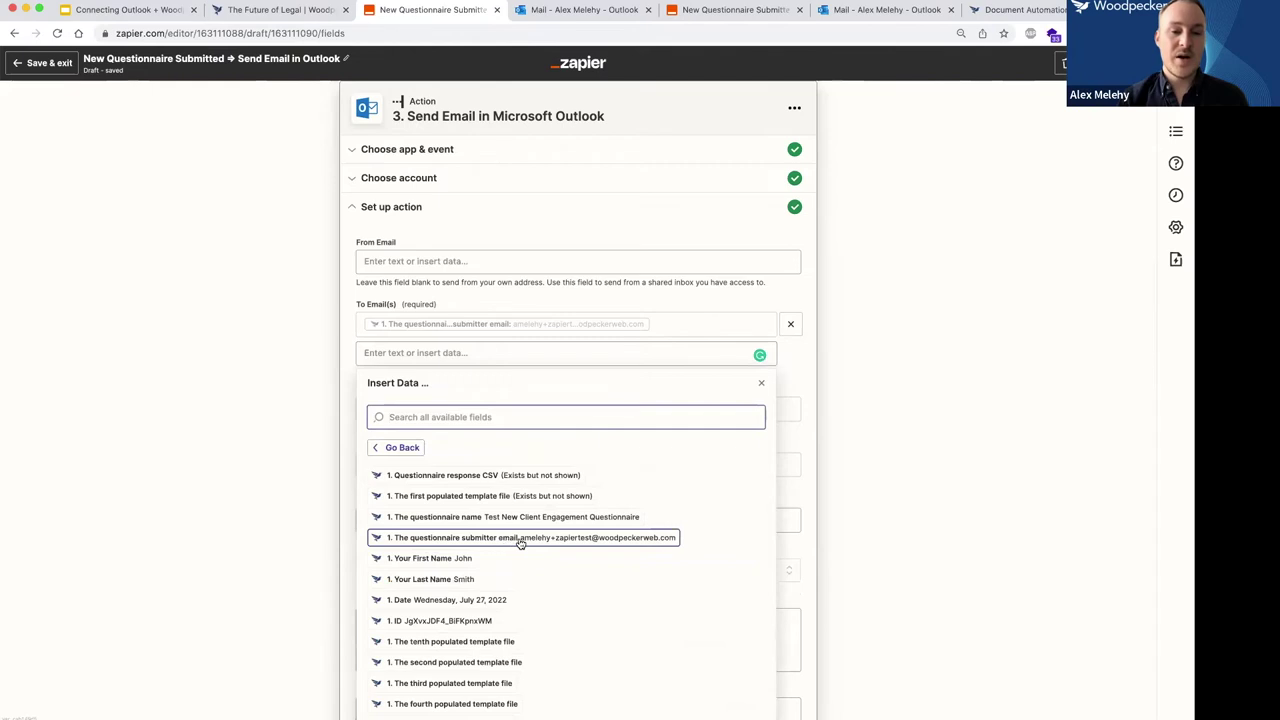
pyautogui.click(520, 540)
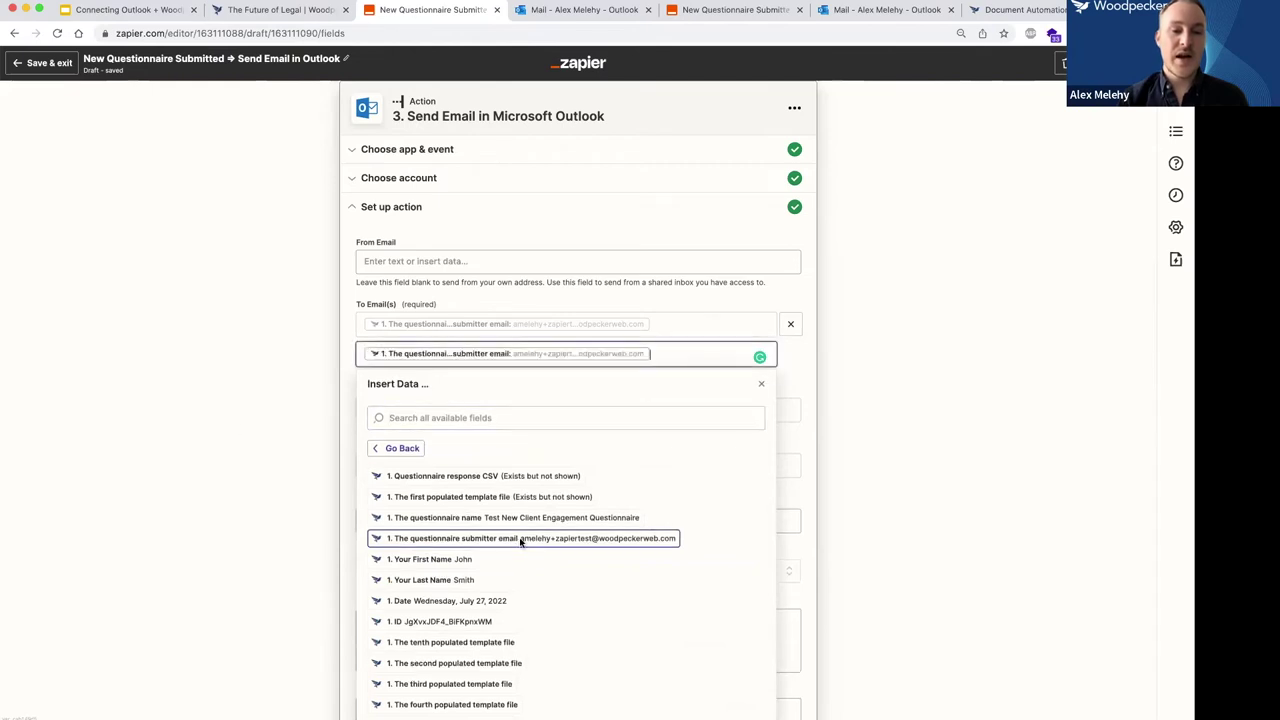
pyautogui.click(234, 423)
pyautogui.click(674, 354)
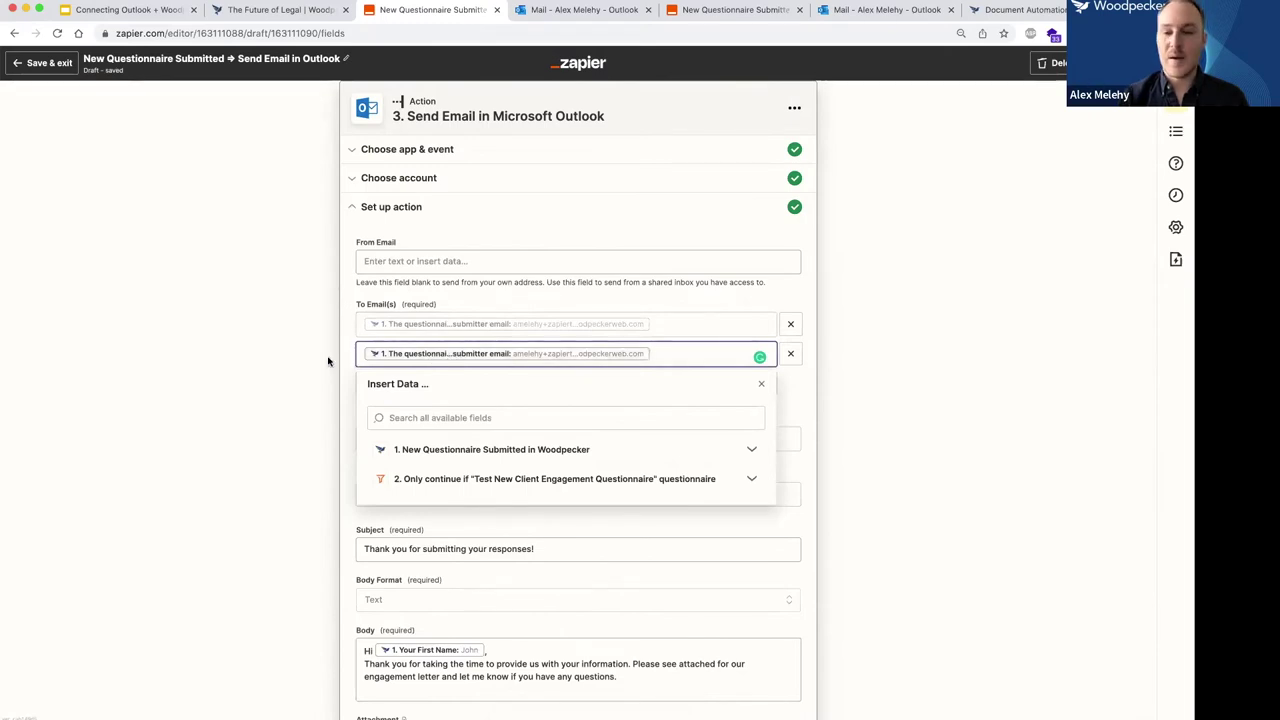
pyautogui.press('BackSpace')
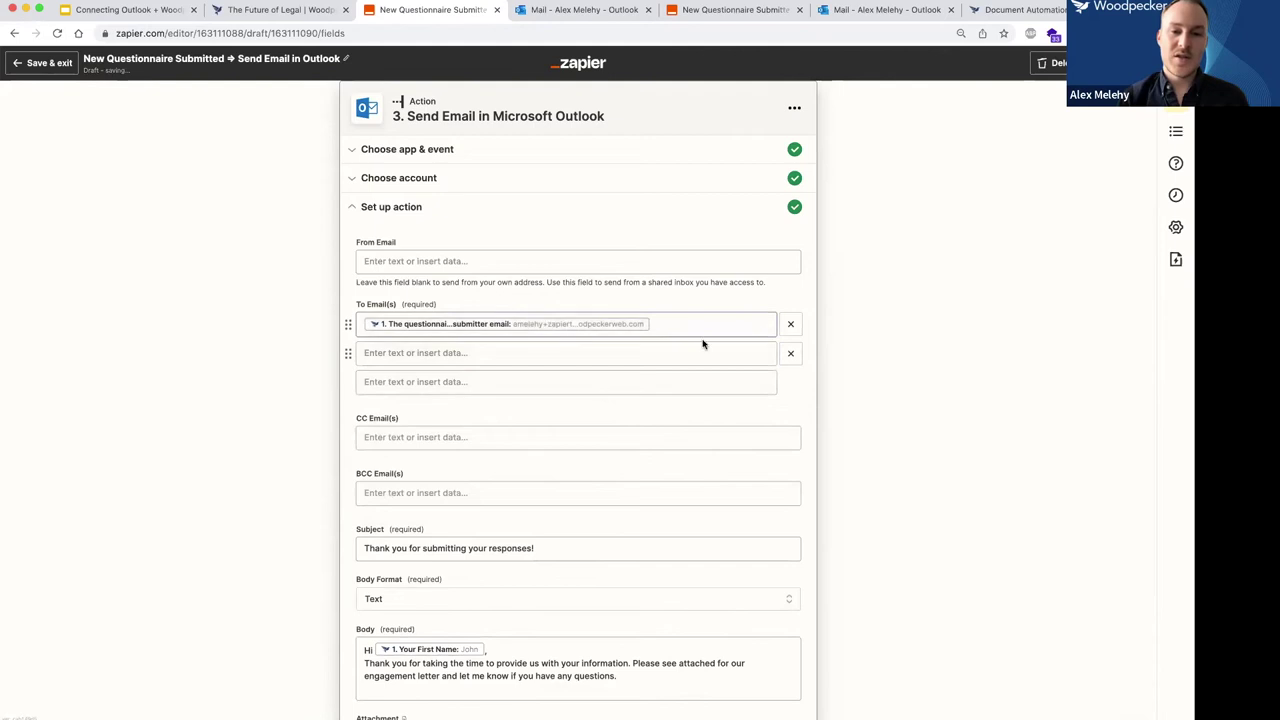
pyautogui.click(789, 353)
pyautogui.click(680, 323)
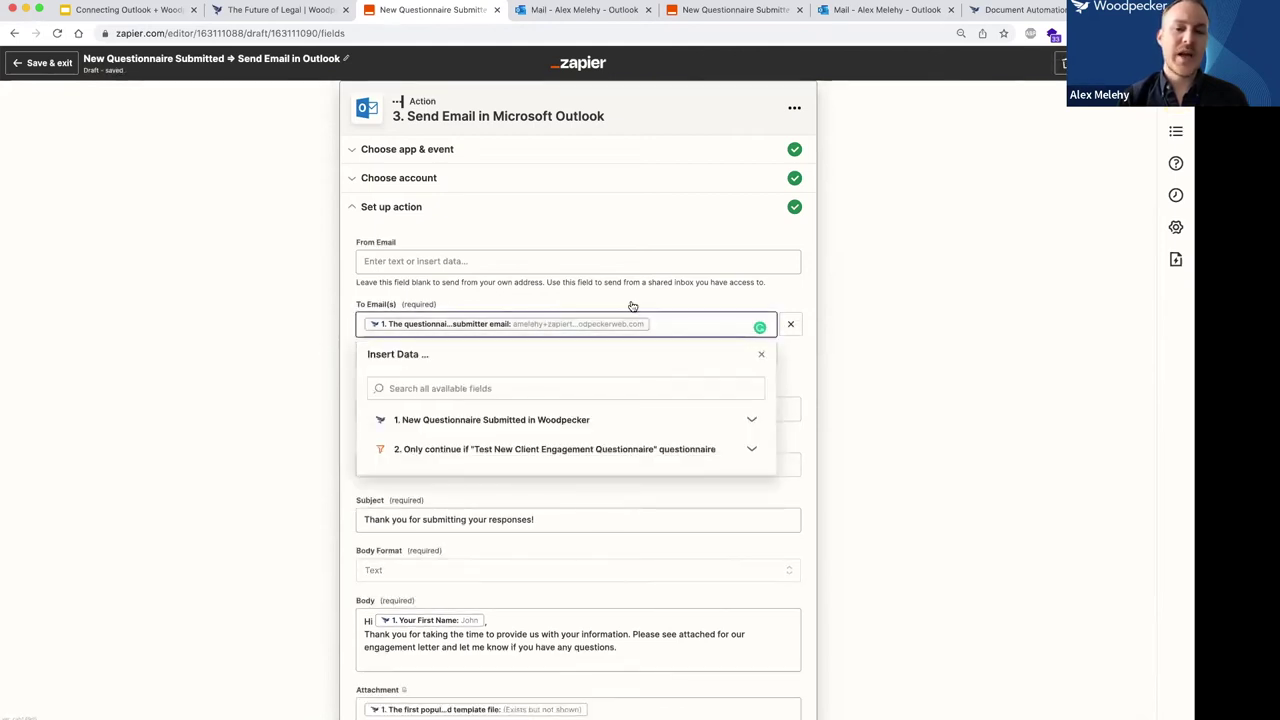
pyautogui.click(260, 314)
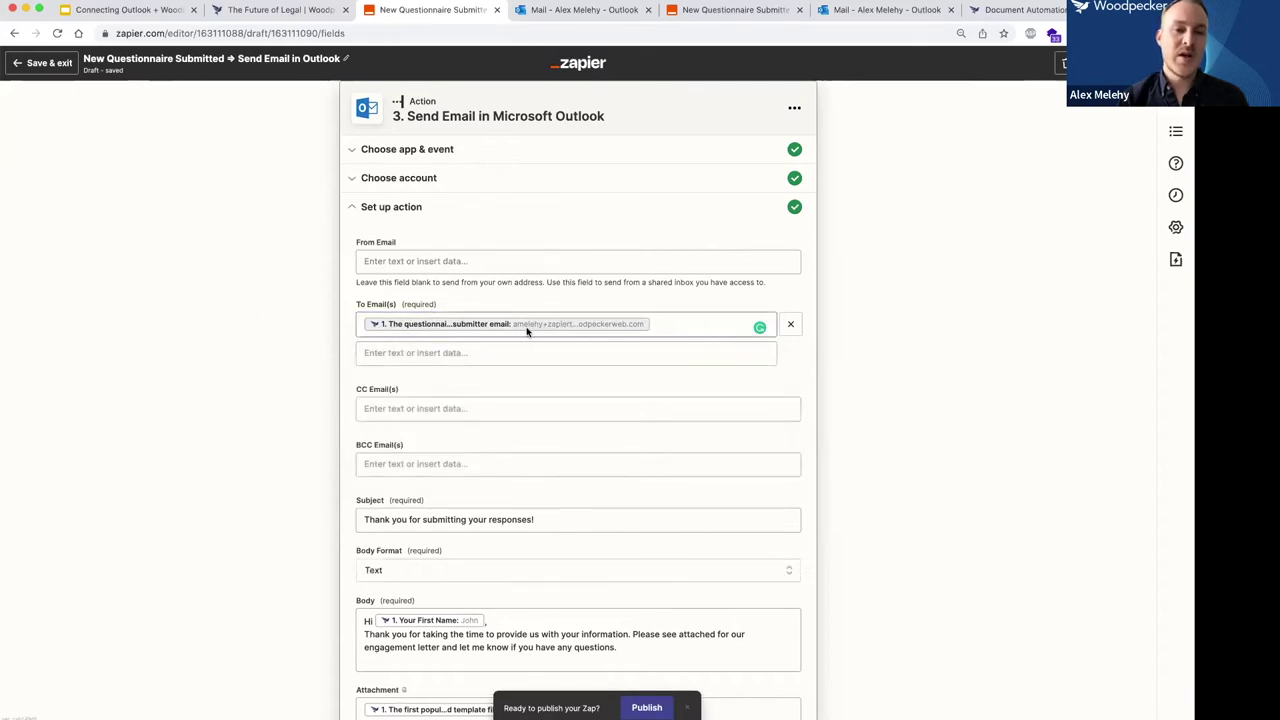
pyautogui.scroll(4, 486, 306)
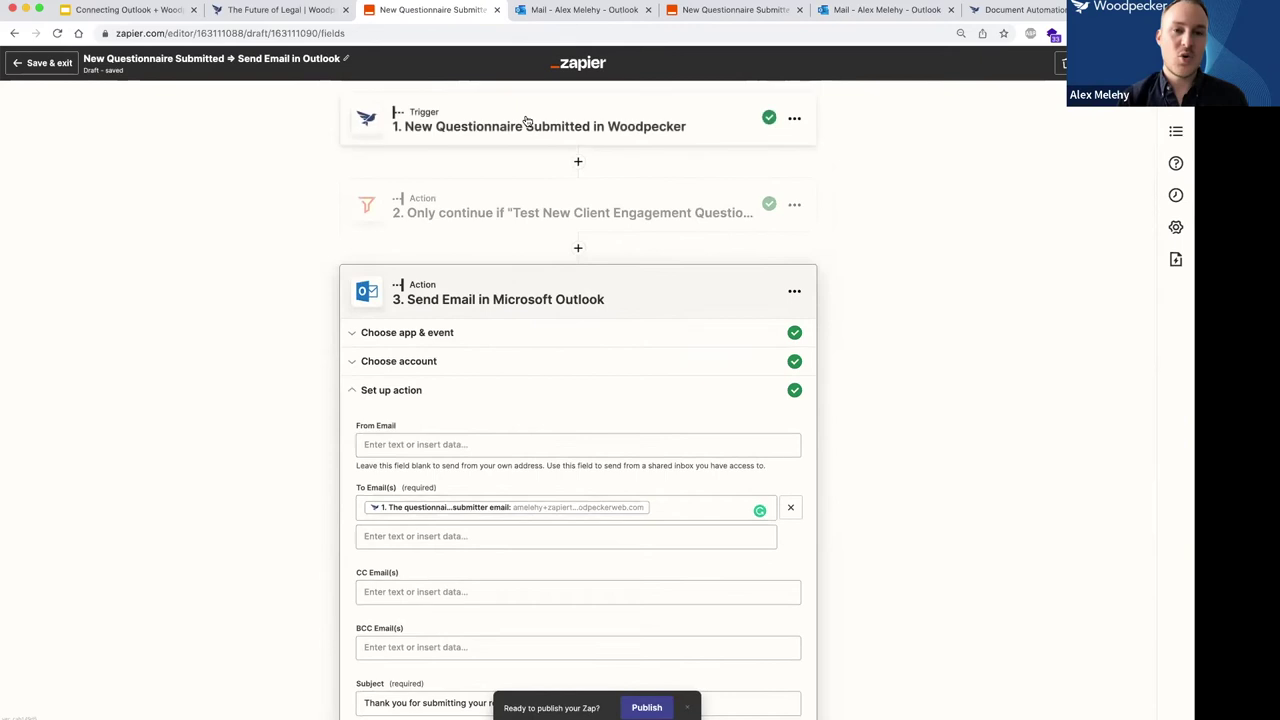
pyautogui.scroll(-6, 491, 134)
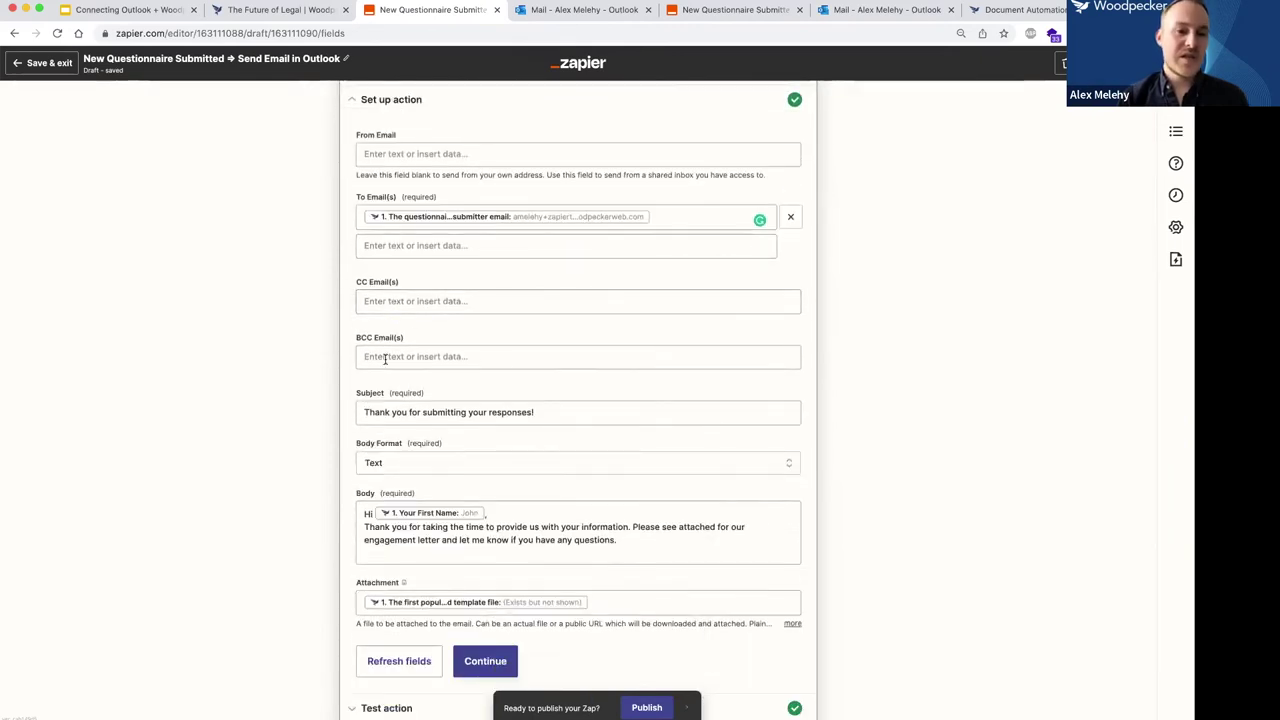
pyautogui.scroll(-2, 274, 414)
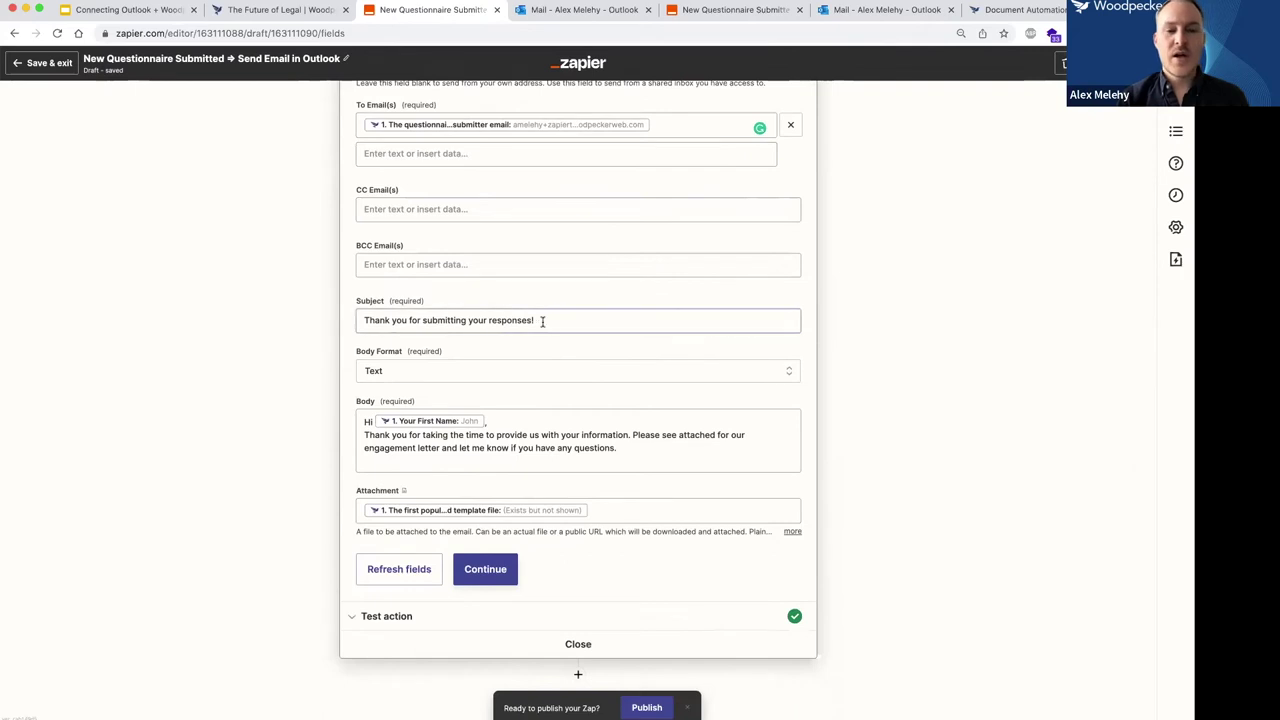
pyautogui.click(473, 320)
pyautogui.click(460, 320)
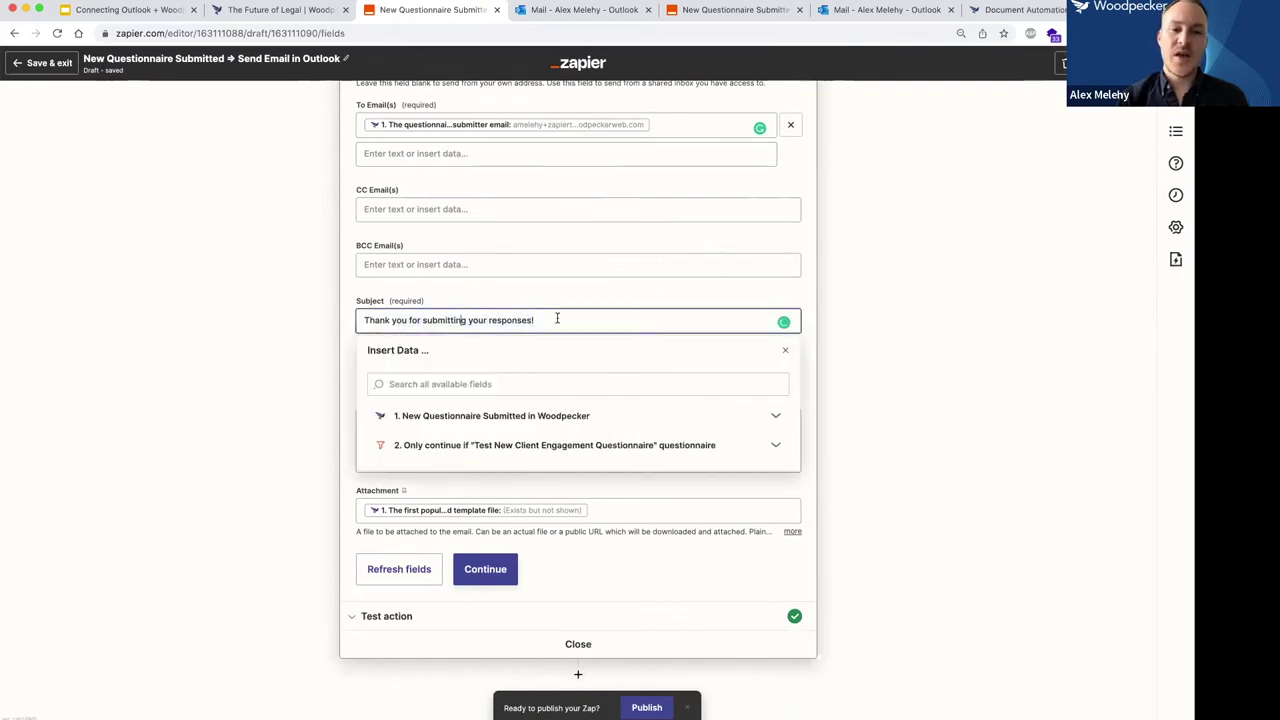
pyautogui.click(307, 308)
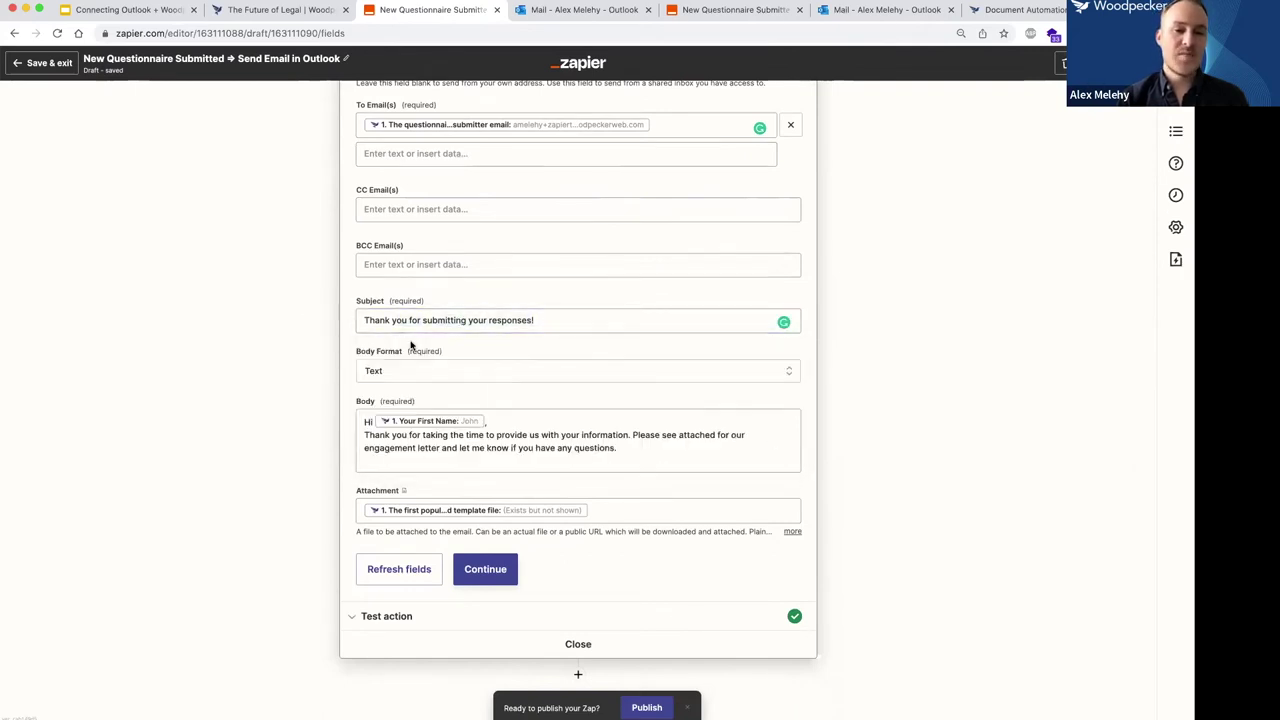
pyautogui.click(417, 447)
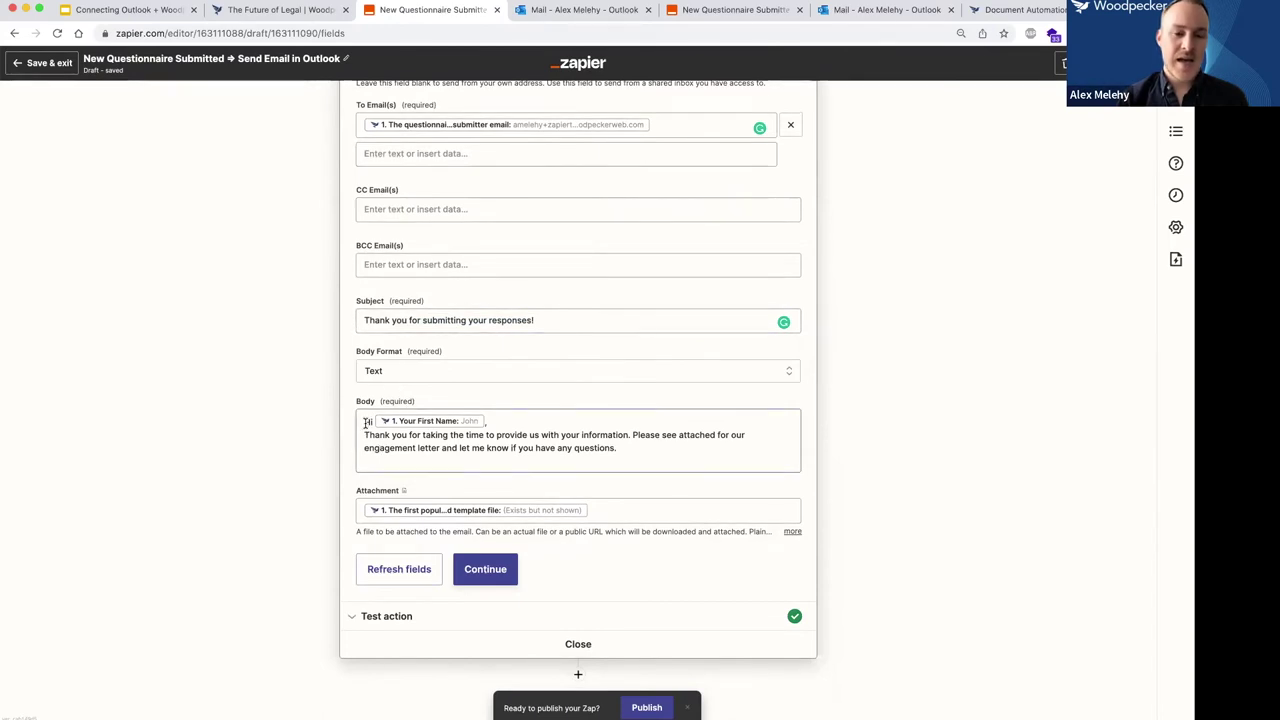
pyautogui.click(490, 420)
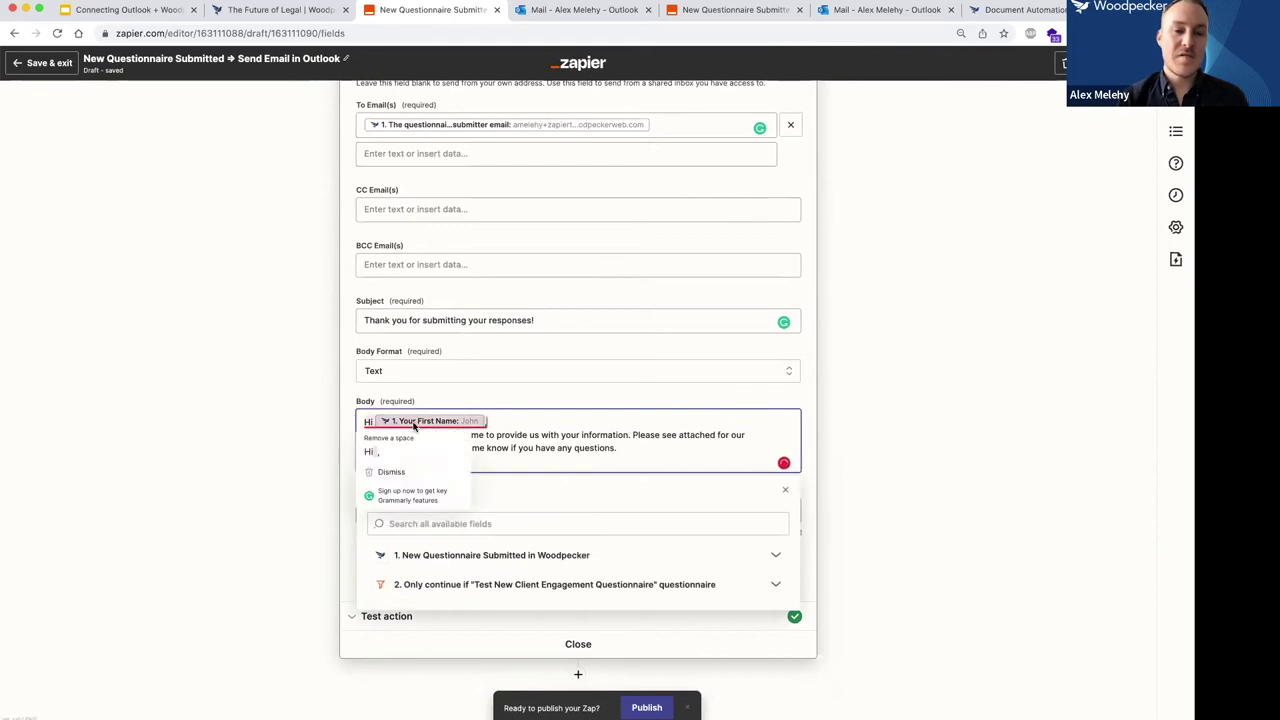
pyautogui.click(550, 556)
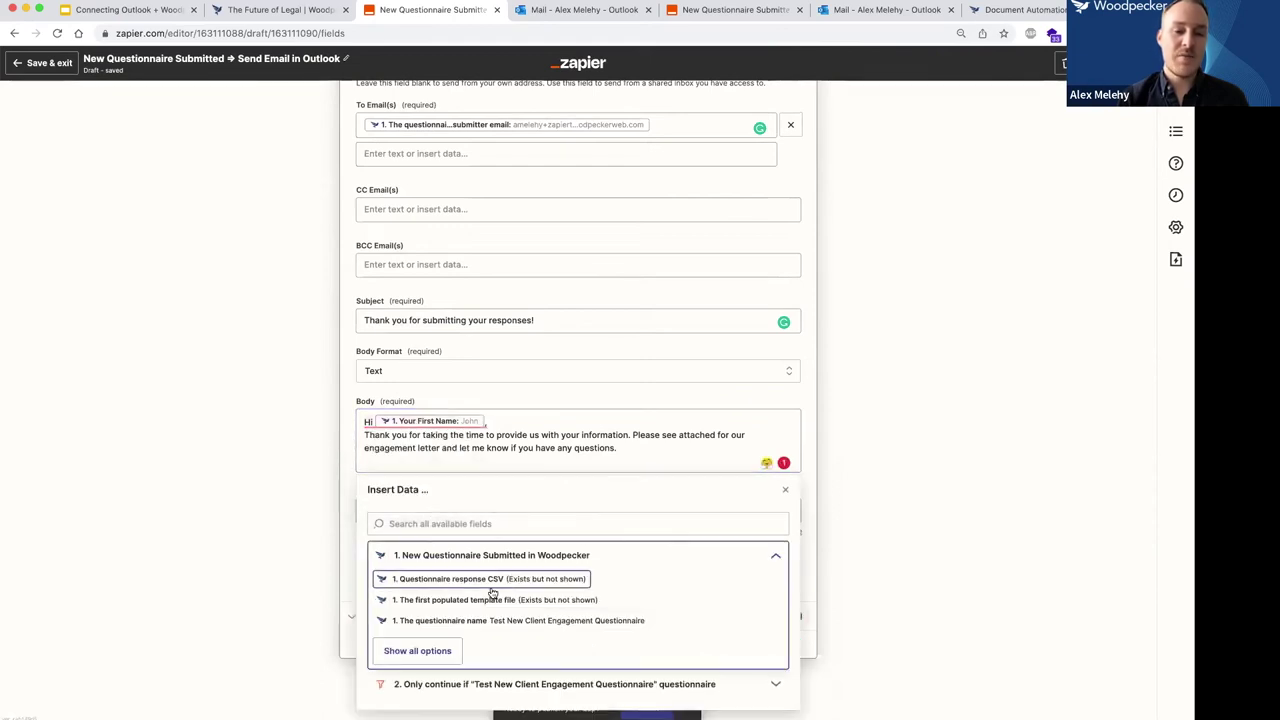
pyautogui.click(417, 649)
pyautogui.scroll(-2, 485, 604)
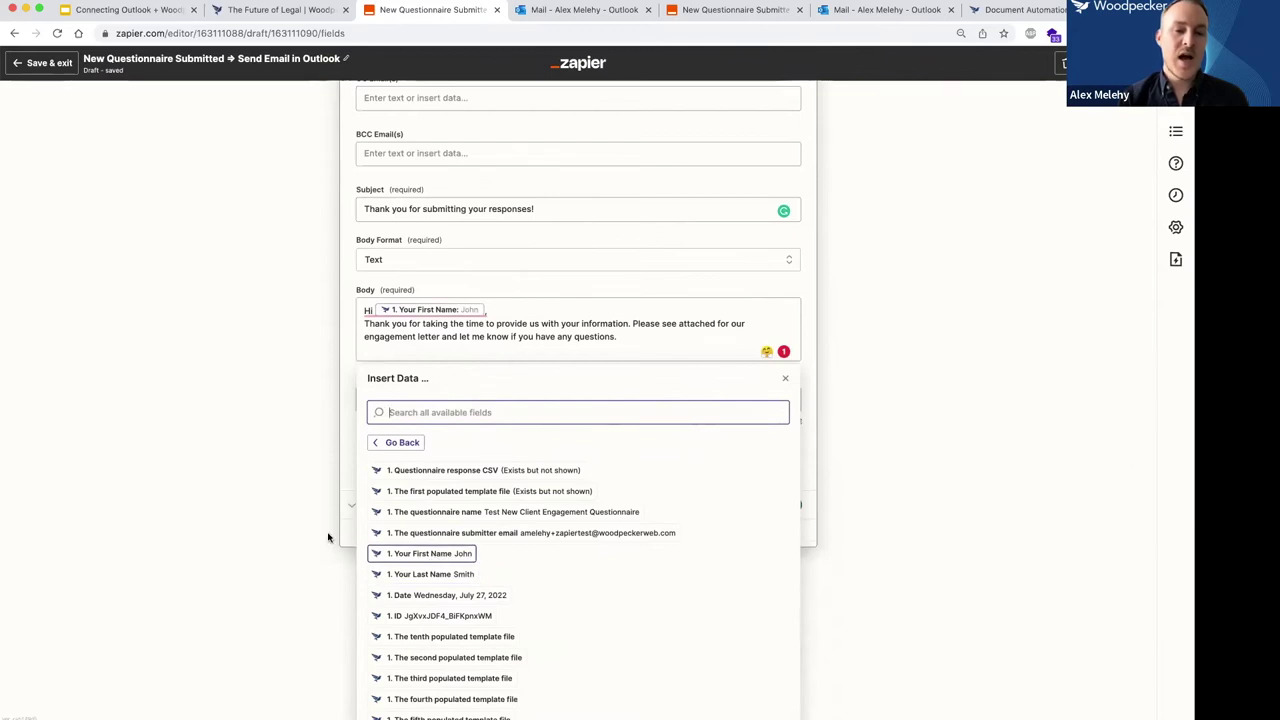
pyautogui.click(430, 555)
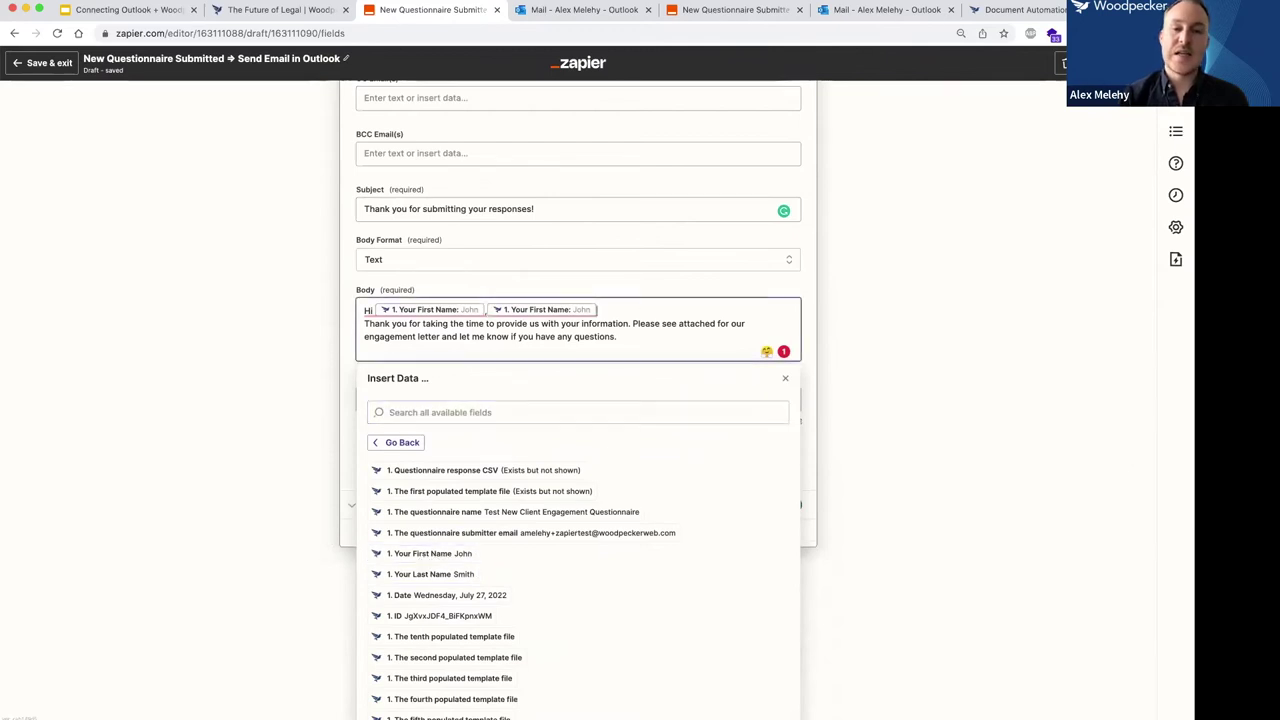
pyautogui.press('BackSpace')
pyautogui.click(294, 351)
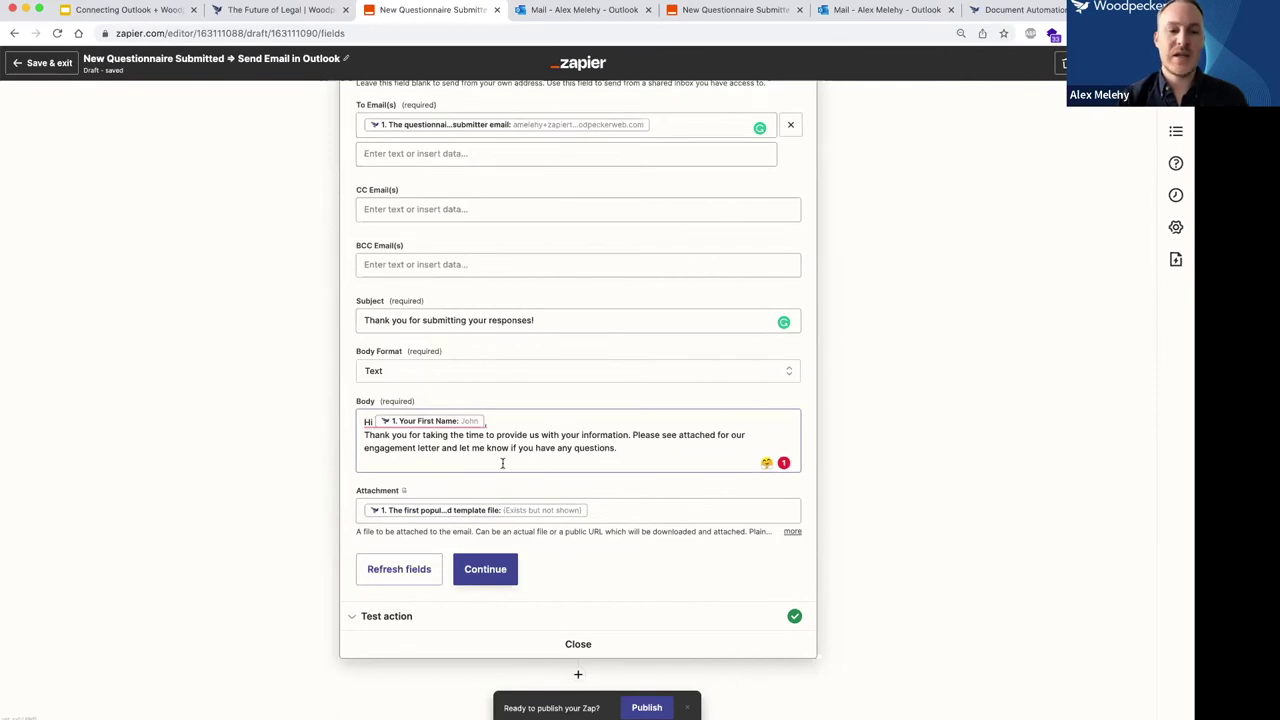
# Check the Attachment field's data choices and file-type help, keeping the first populated template file.
pyautogui.click(613, 512)
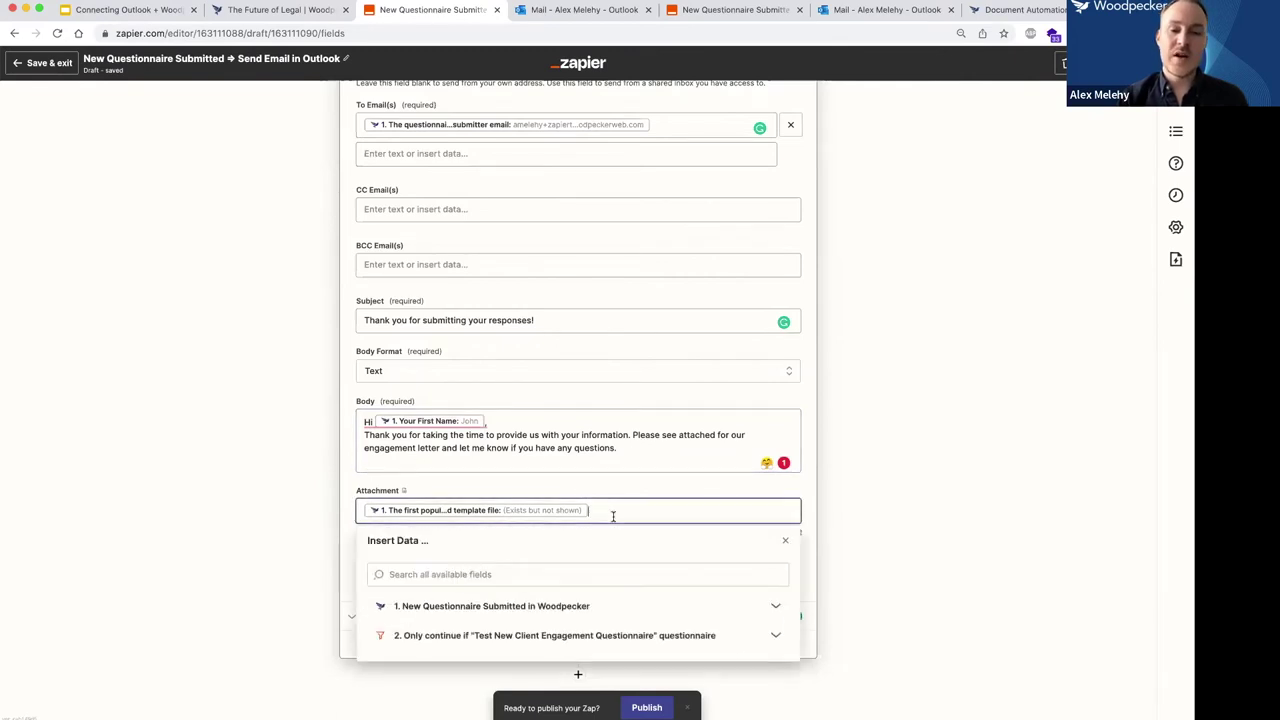
pyautogui.click(271, 513)
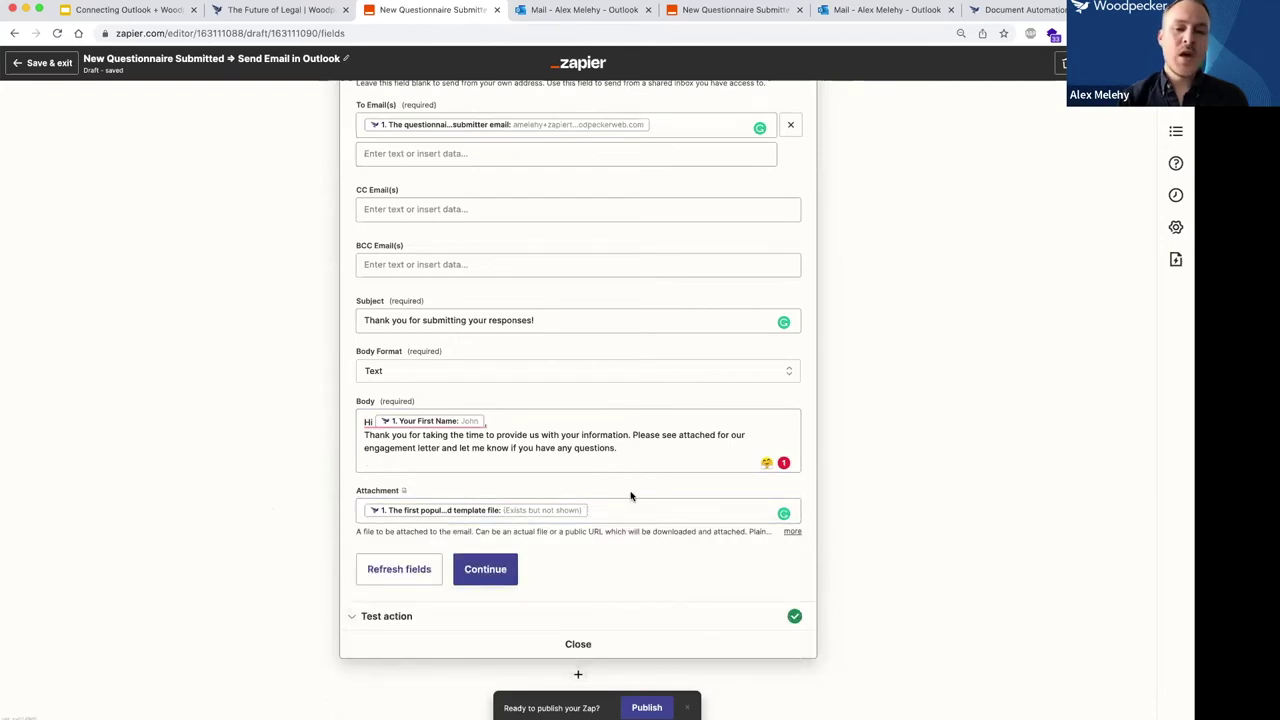
pyautogui.click(404, 494)
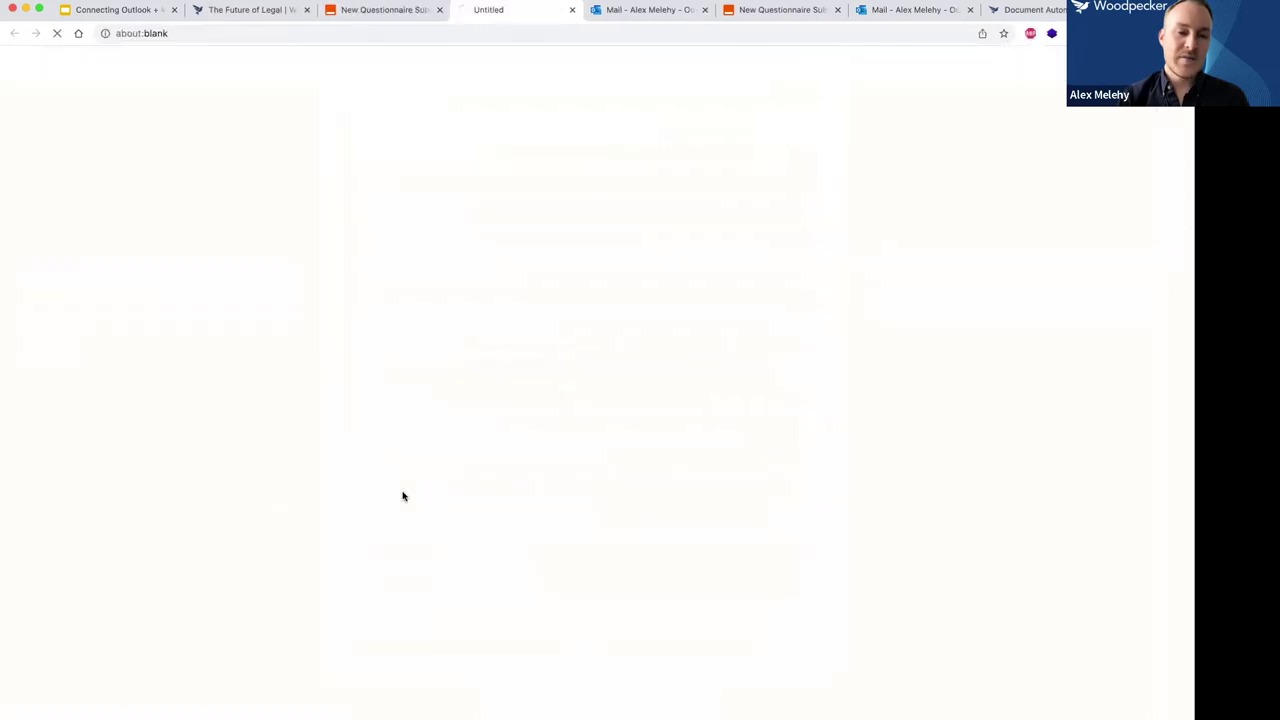
pyautogui.click(571, 10)
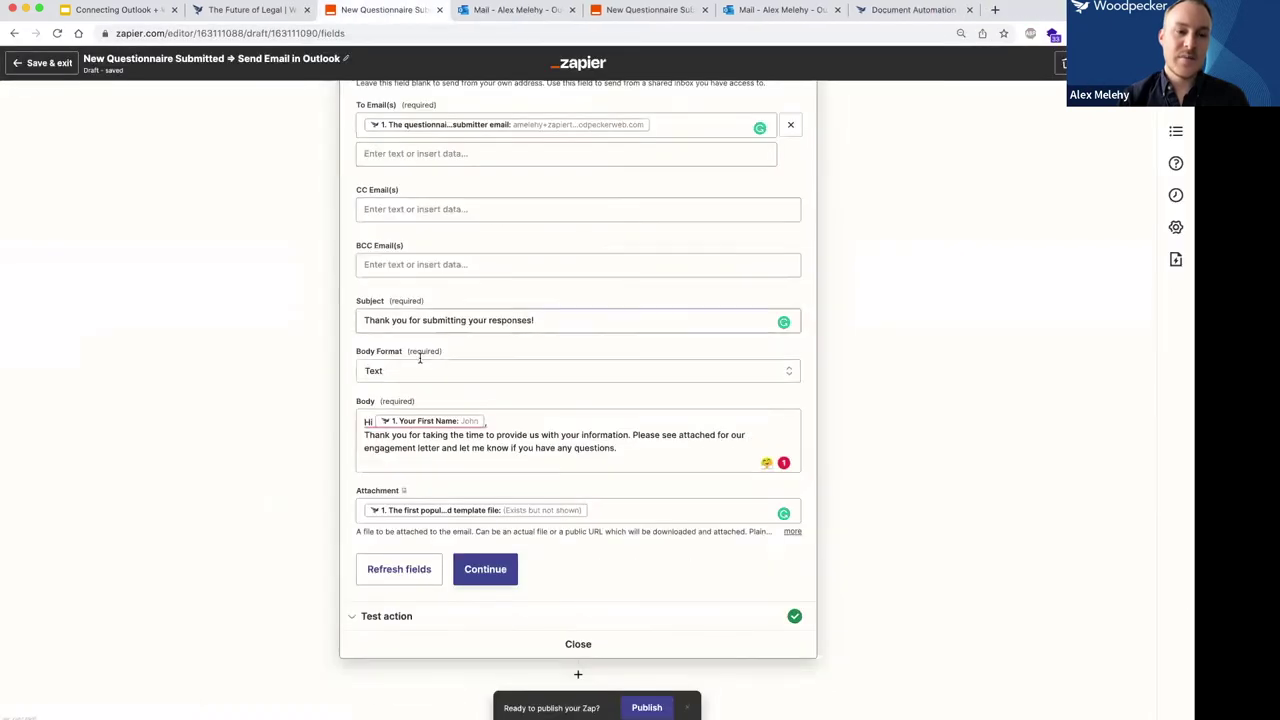
pyautogui.moveTo(334, 491); pyautogui.dragTo(347, 487)
pyautogui.scroll(5, 350, 487)
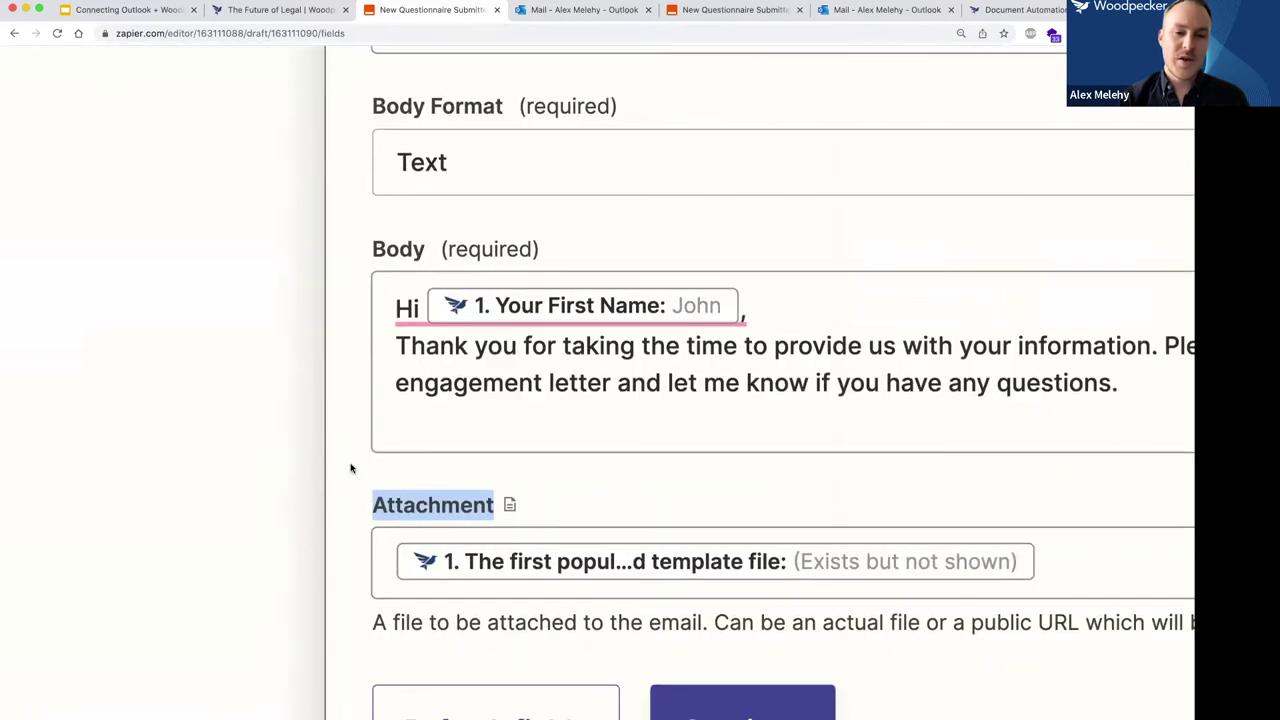
pyautogui.click(546, 520)
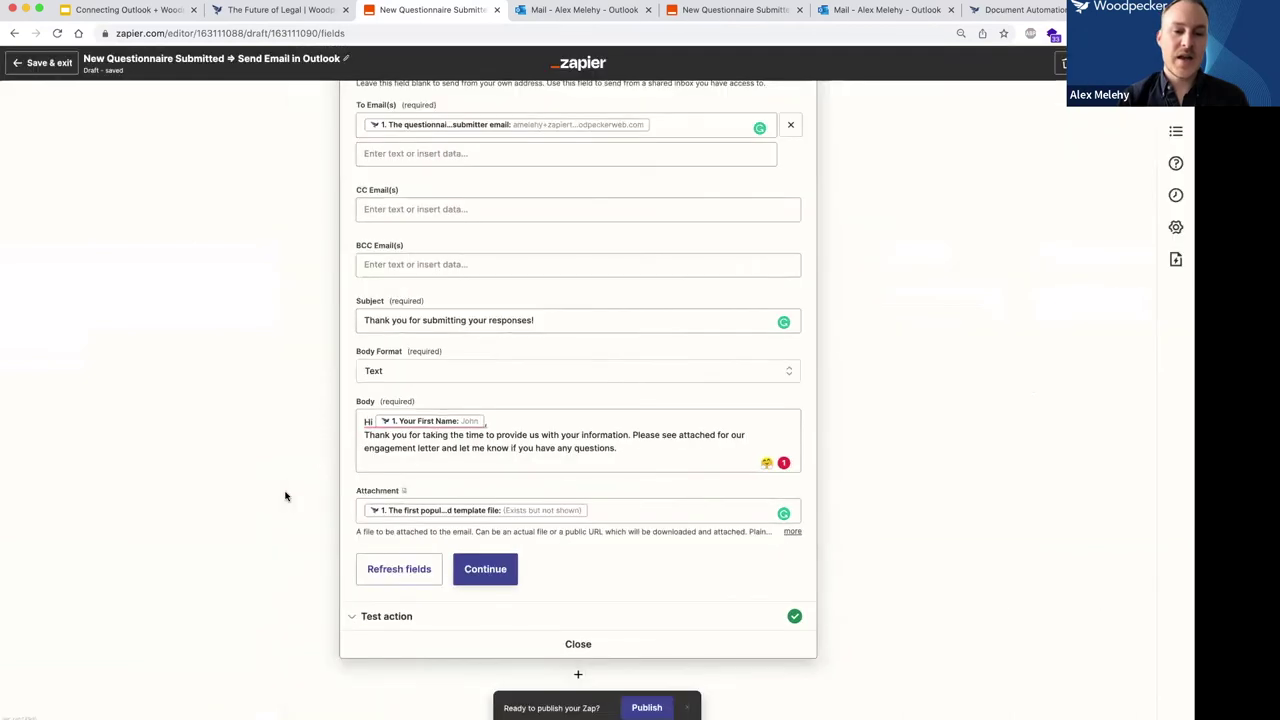
# Read Zapier's help article on file fields for the Attachment setting.
pyautogui.click(404, 492)
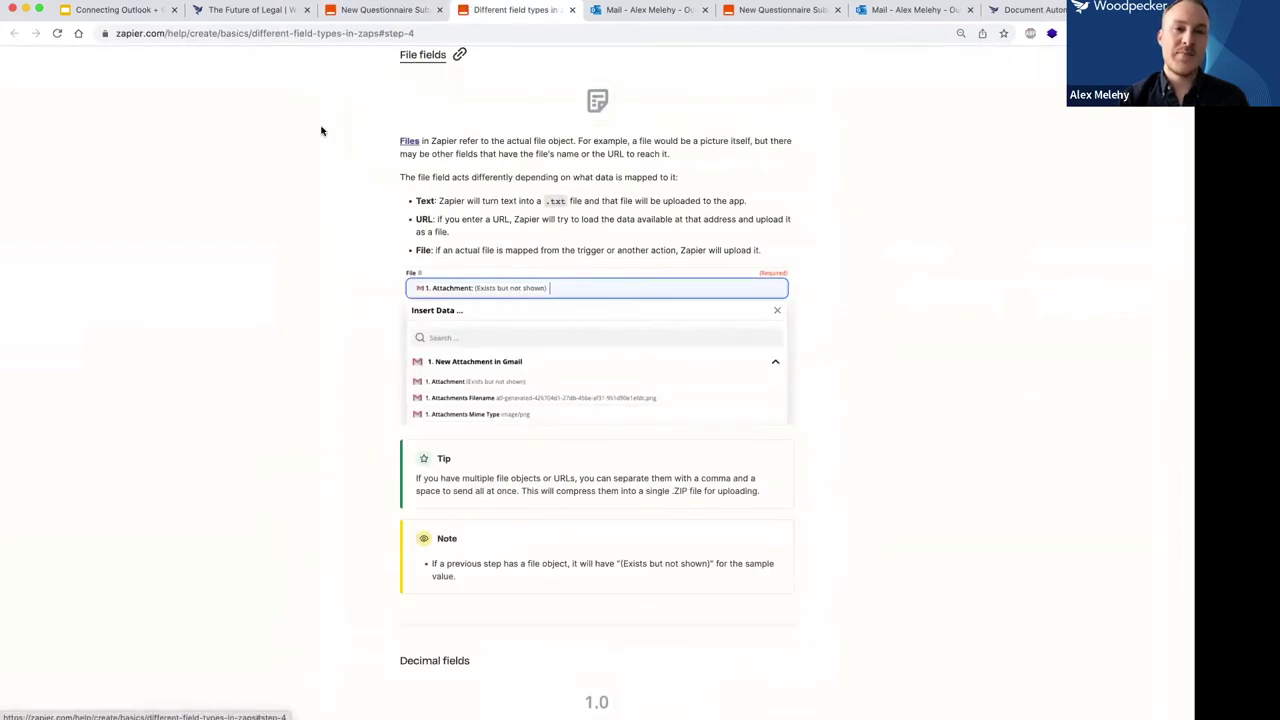
pyautogui.scroll(1, 360, 237)
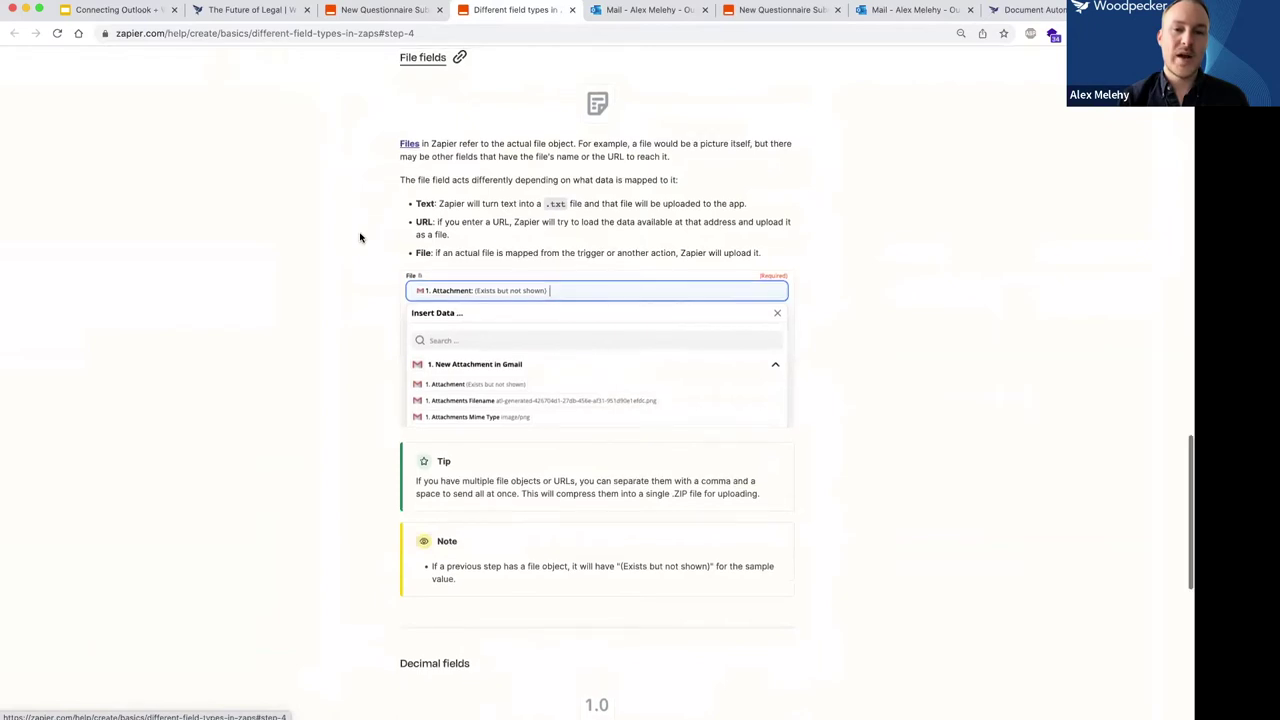
pyautogui.click(378, 10)
# Confirm the Attachment uses the Woodpecker first populated template file and finish the email setup.
pyautogui.click(612, 521)
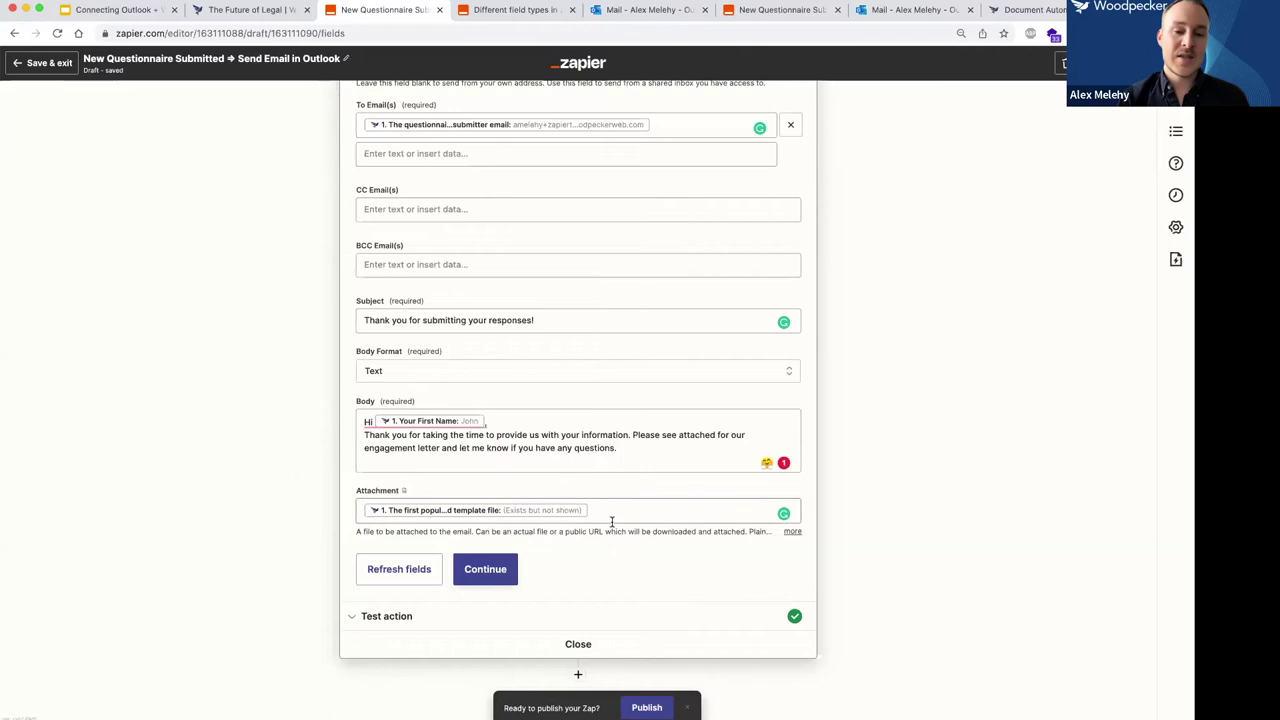
pyautogui.click(880, 498)
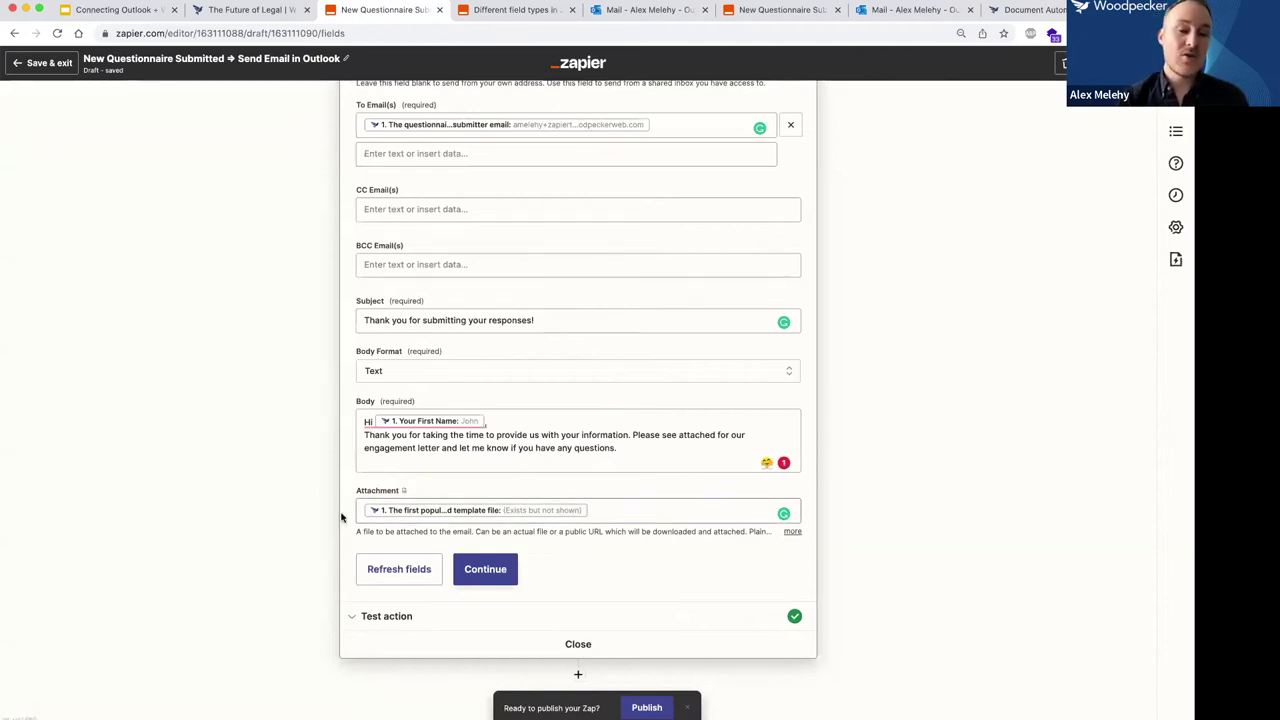
pyautogui.click(650, 515)
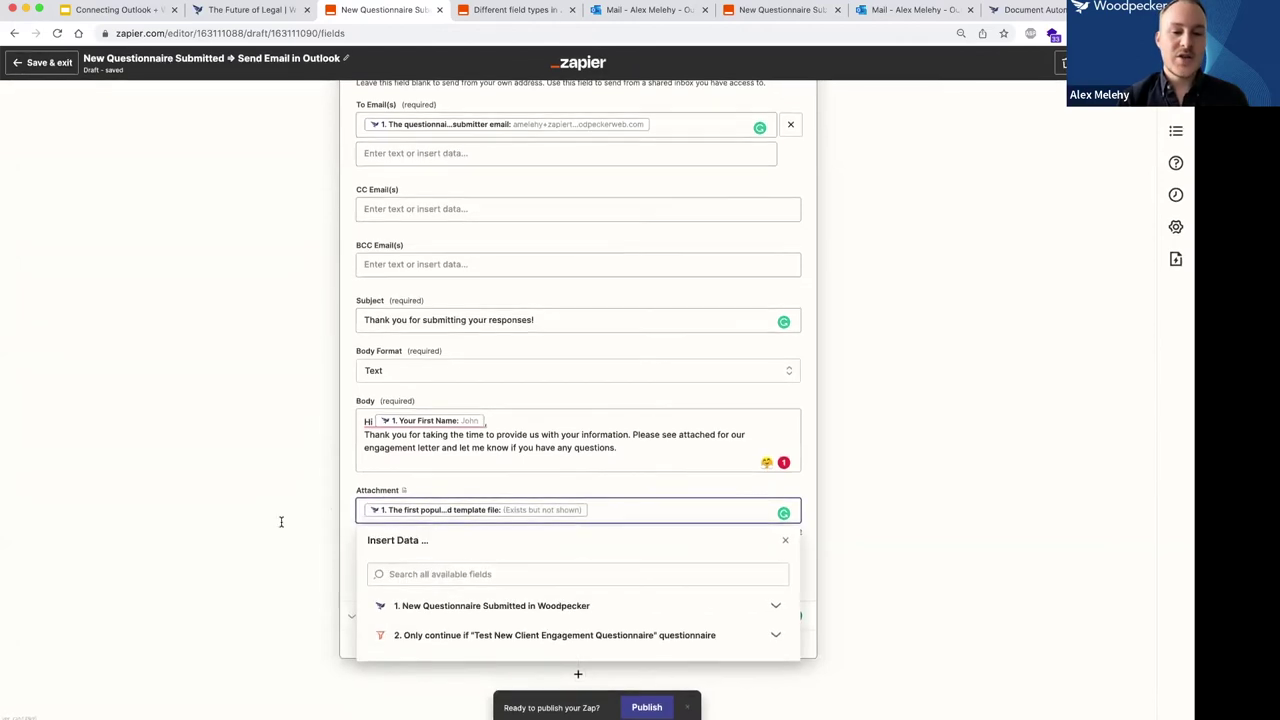
pyautogui.click(773, 612)
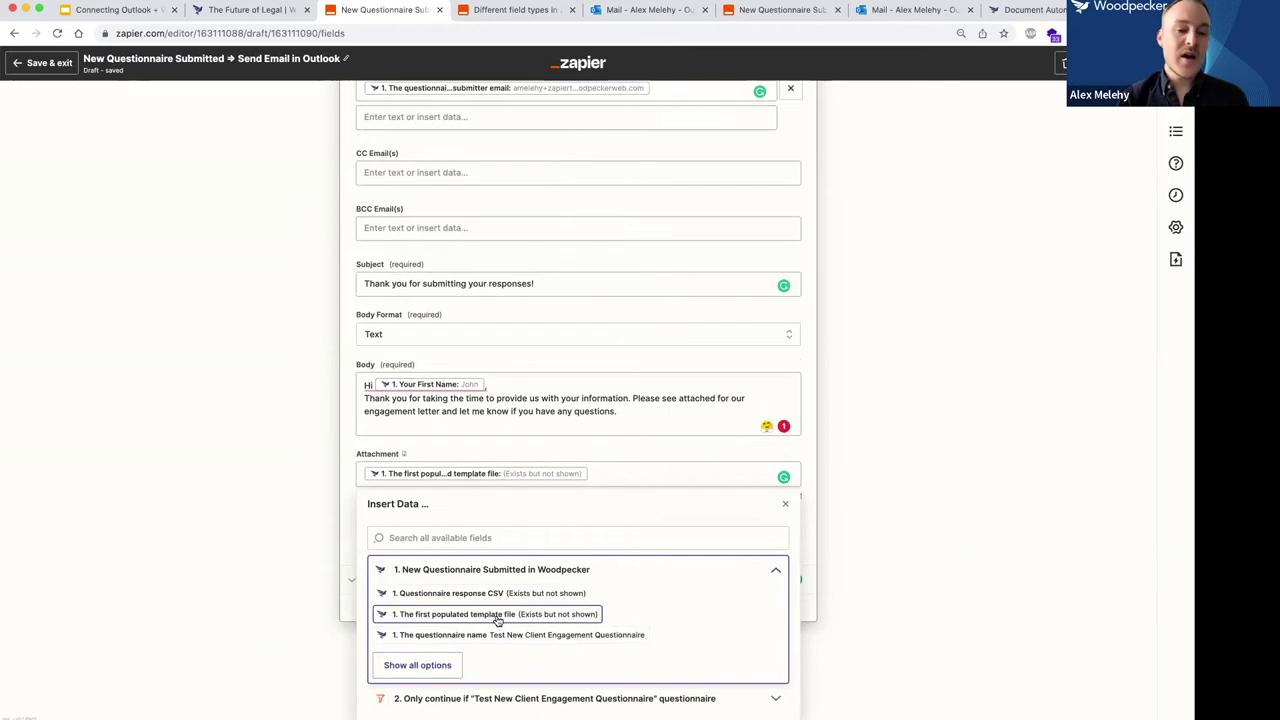
pyautogui.click(425, 516)
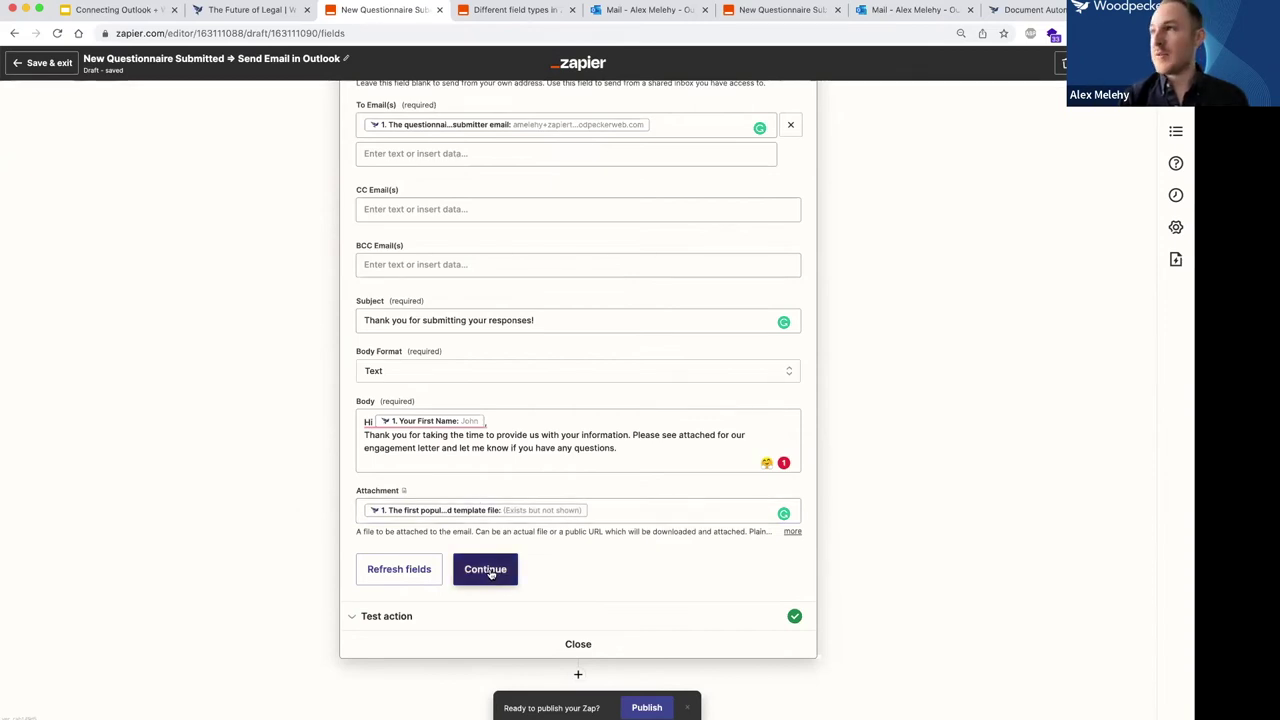
pyautogui.click(489, 571)
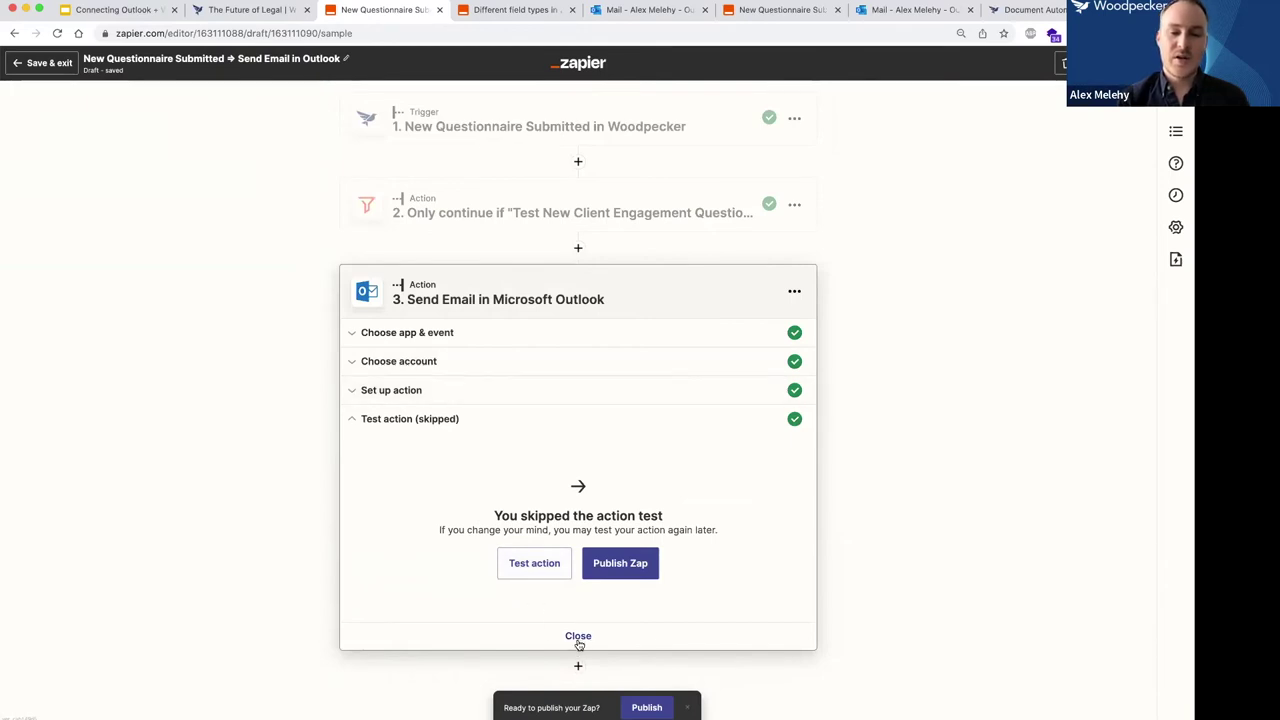
# Collapse the Outlook step and publish the updated zap, confirming in the dialog.
pyautogui.click(578, 637)
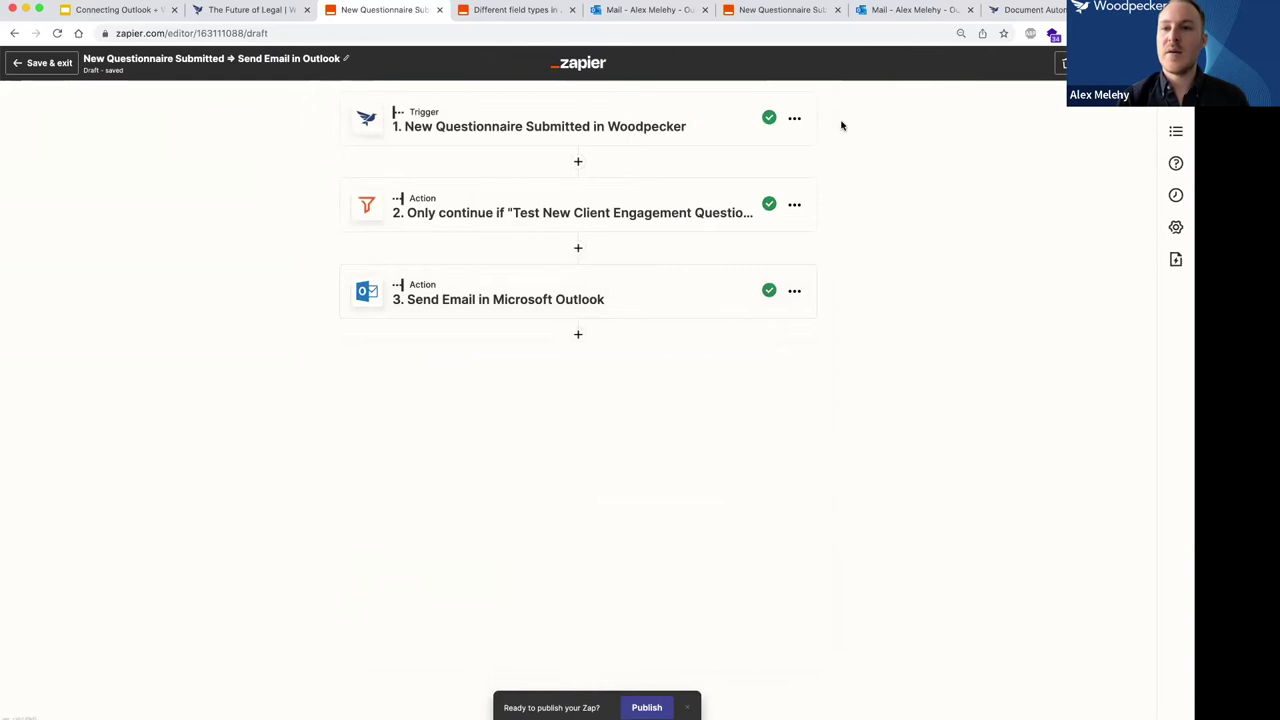
pyautogui.click(647, 708)
pyautogui.click(628, 420)
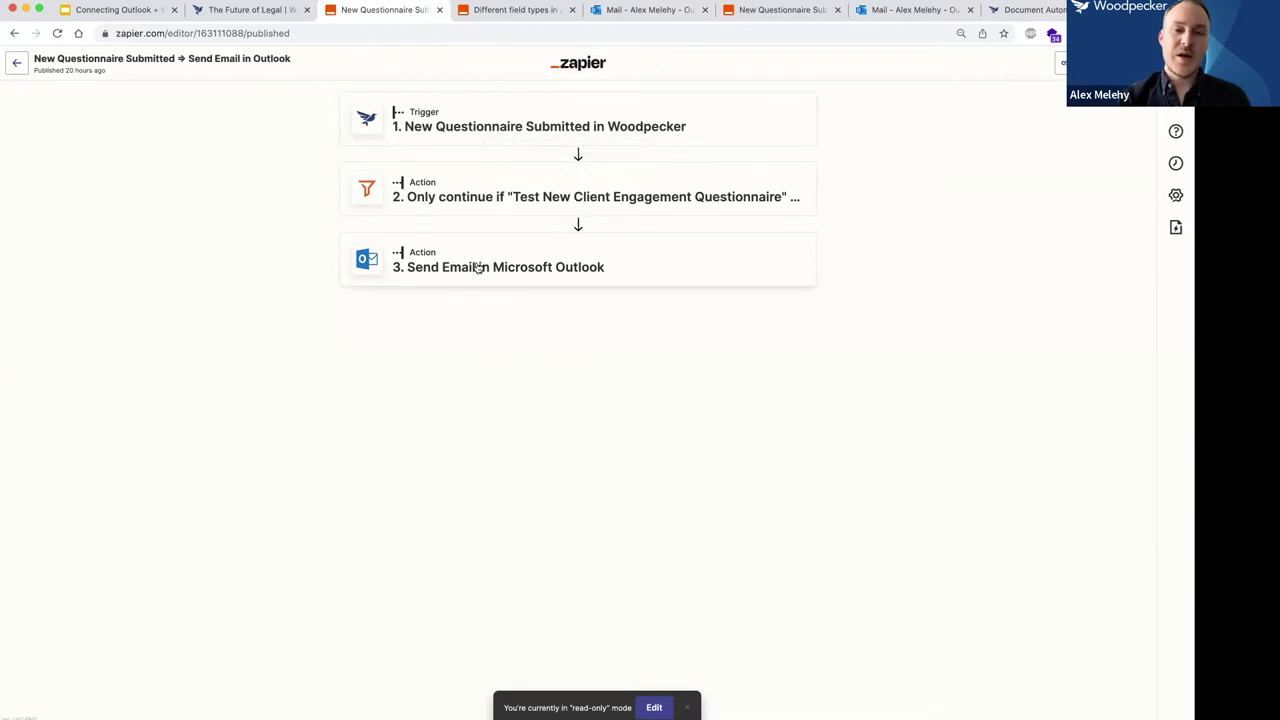
# Close the help article and enter the submitter's email and date July 28 2022 on the Woodpecker questionnaire.
pyautogui.click(574, 10)
pyautogui.click(254, 12)
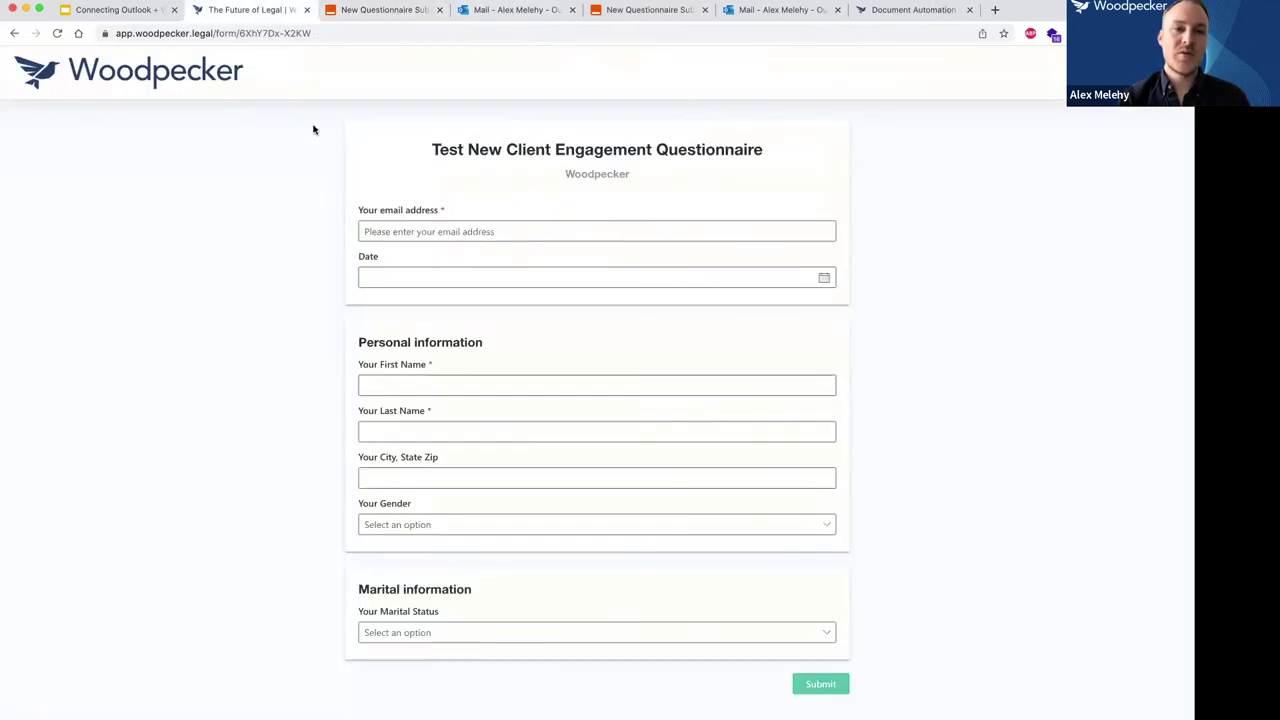
pyautogui.click(411, 231)
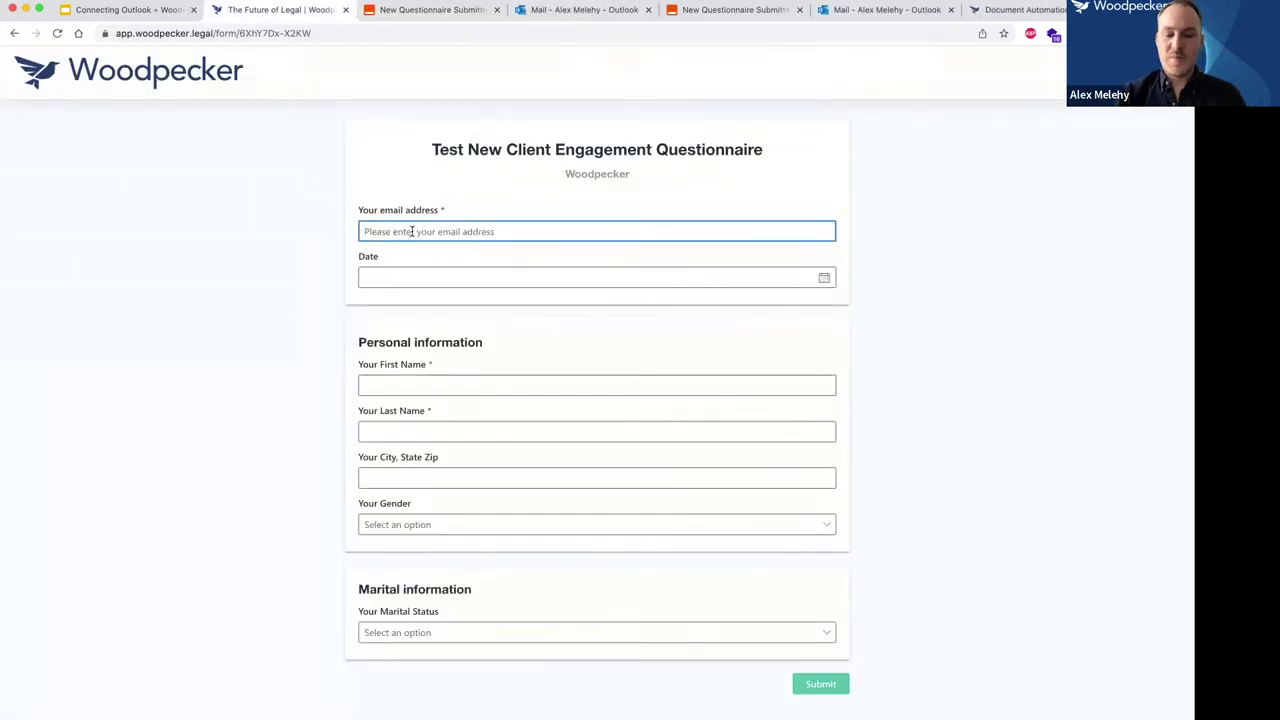
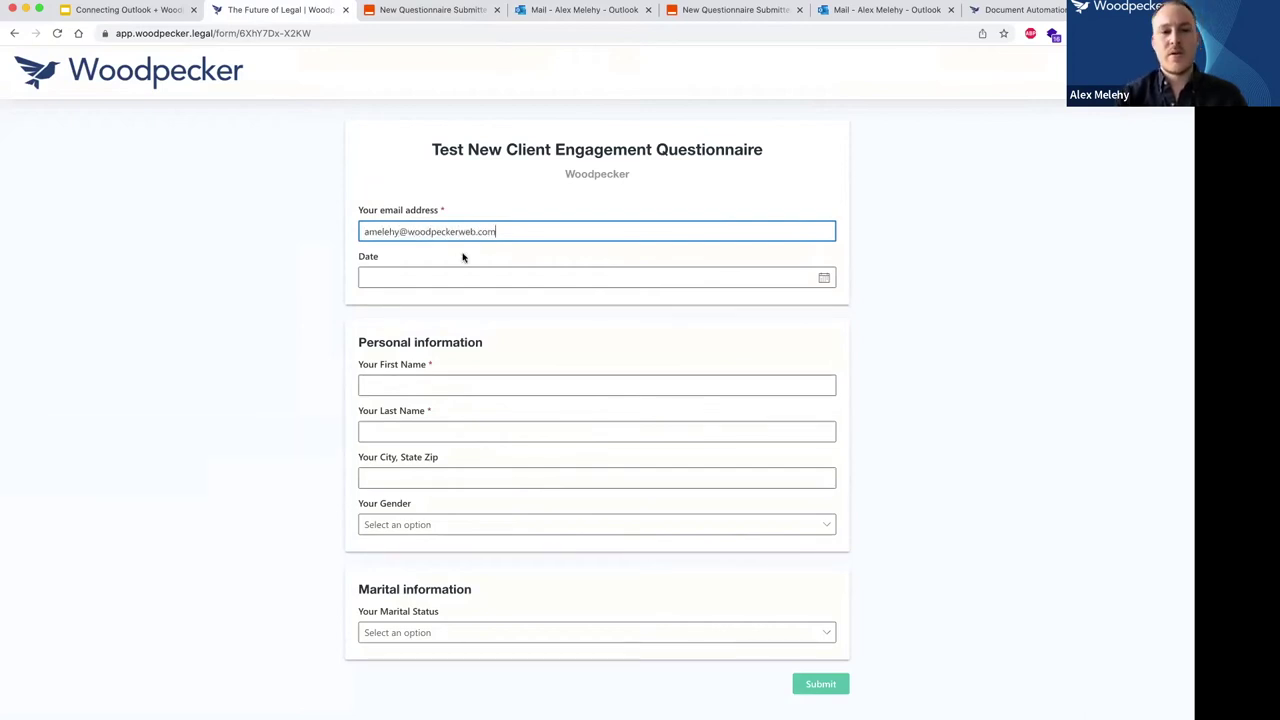
pyautogui.click(414, 277)
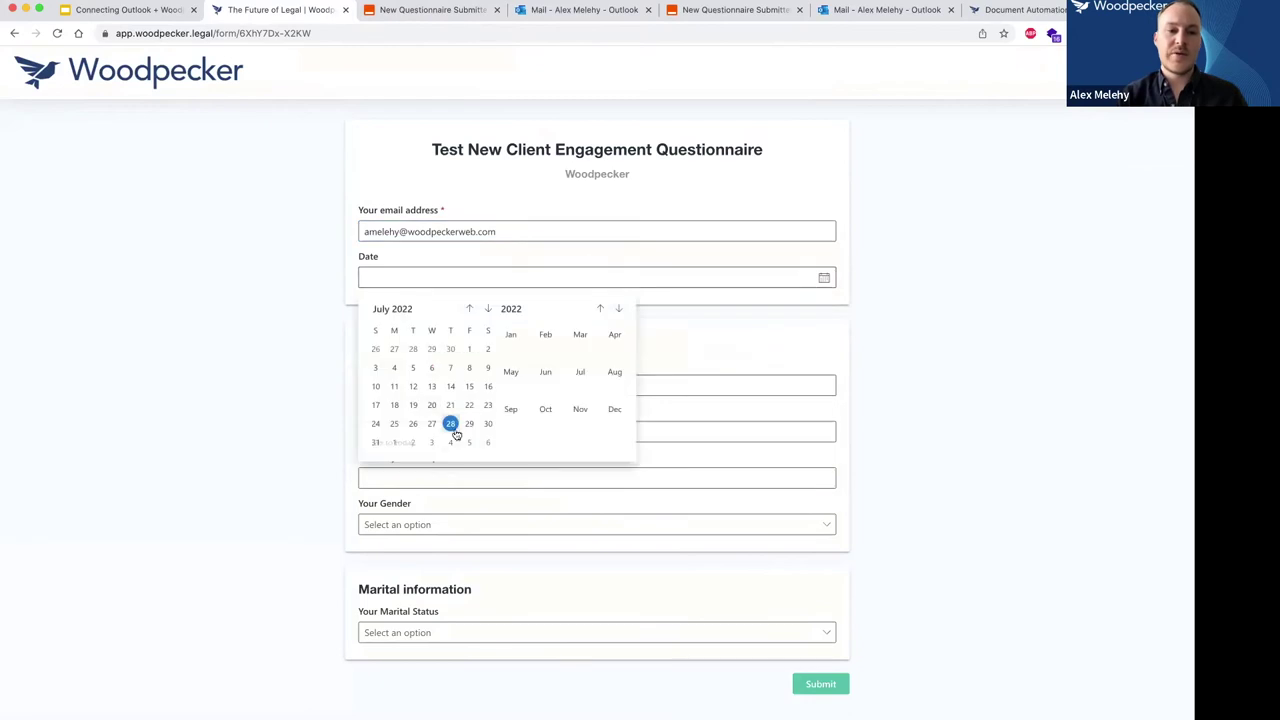
pyautogui.click(451, 425)
# Fill in the client's first name, last name, and city, state and zip.
pyautogui.click(401, 384)
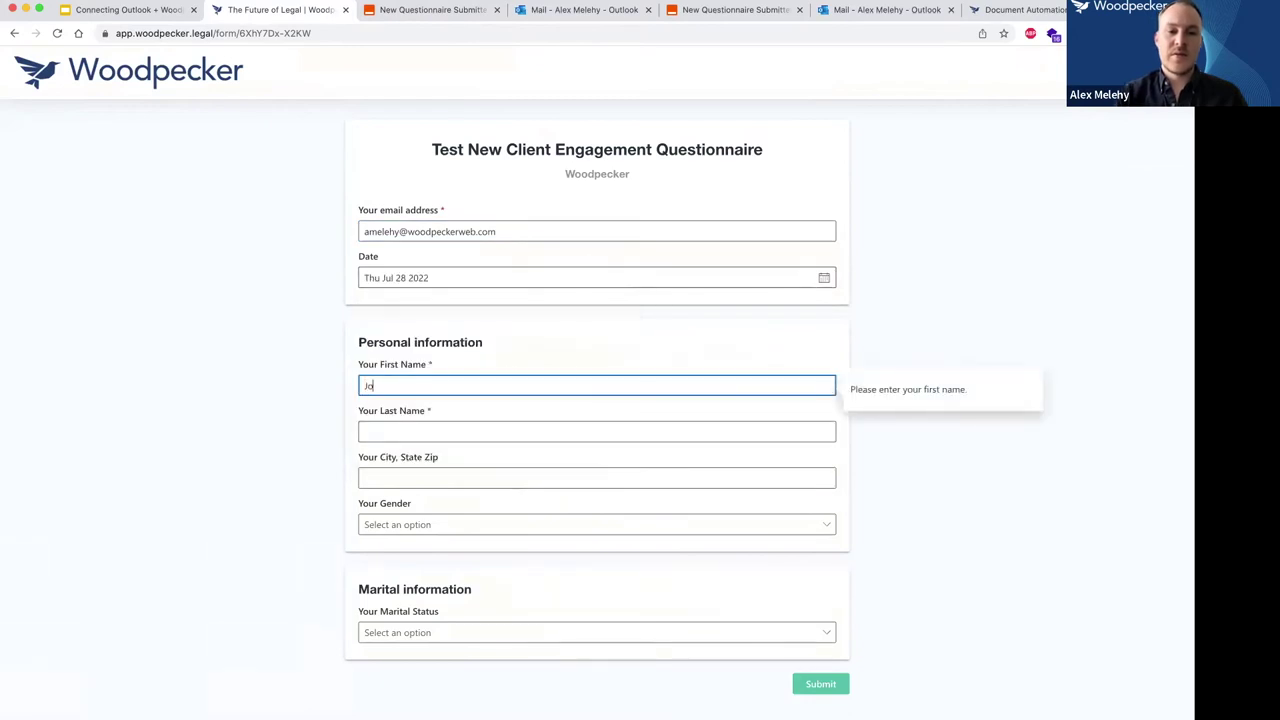
pyautogui.write('John')
pyautogui.press('Tab')
pyautogui.write('Smith')
pyautogui.press('Tab')
pyautogui.write('Boston')
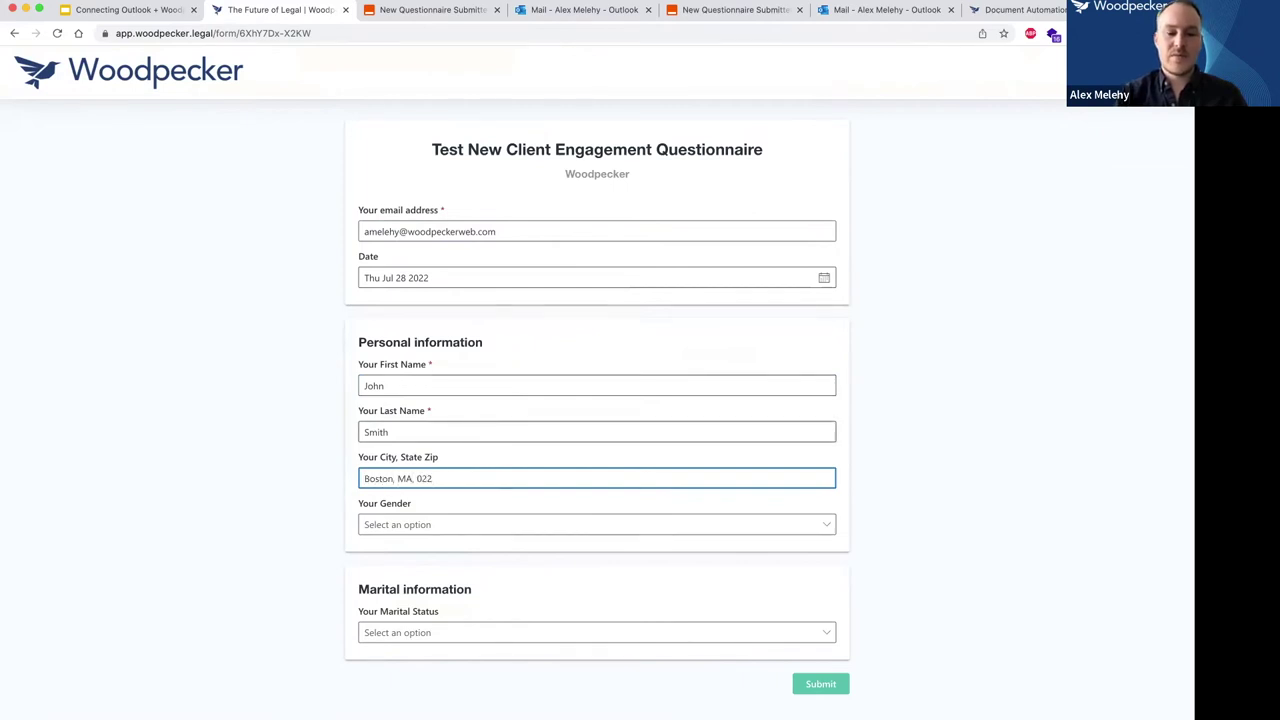
pyautogui.write(', MA, 02116')
pyautogui.press('Tab')
# Answer Male for gender and Married for marital status, add the spouse's name, and submit.
pyautogui.click(451, 526)
pyautogui.click(398, 572)
pyautogui.click(425, 641)
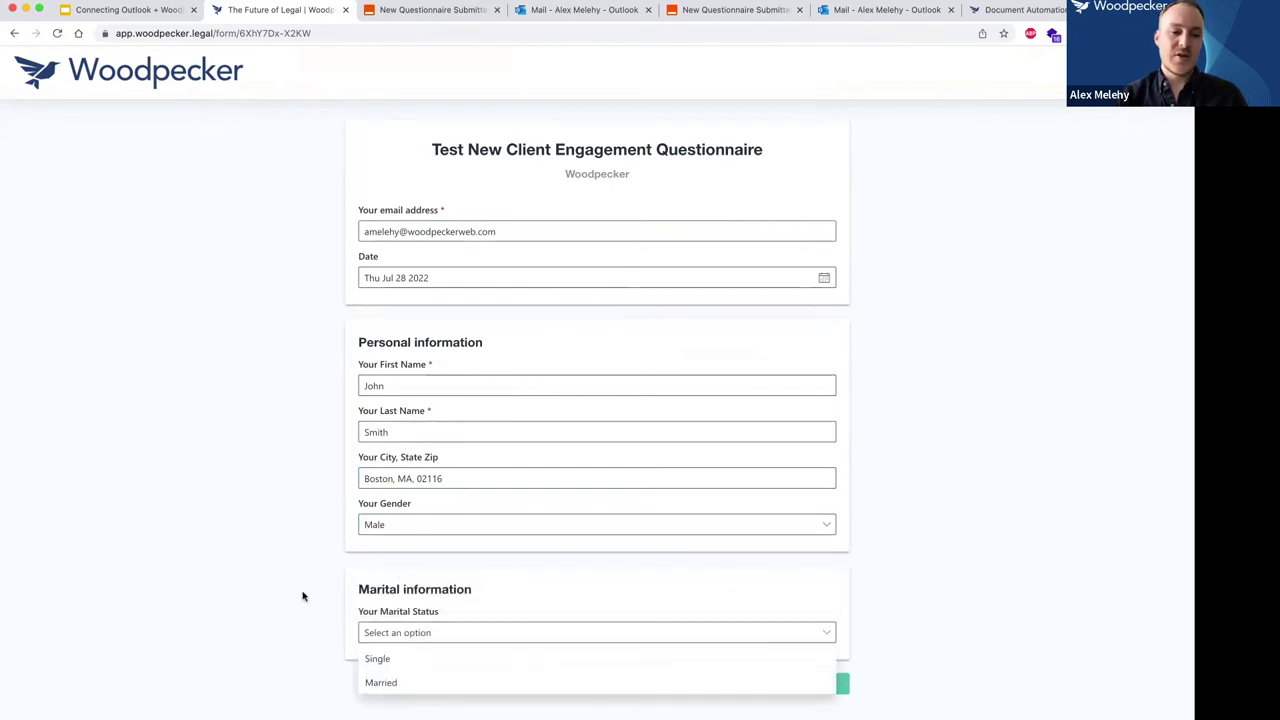
pyautogui.scroll(-1, 300, 594)
pyautogui.click(407, 590)
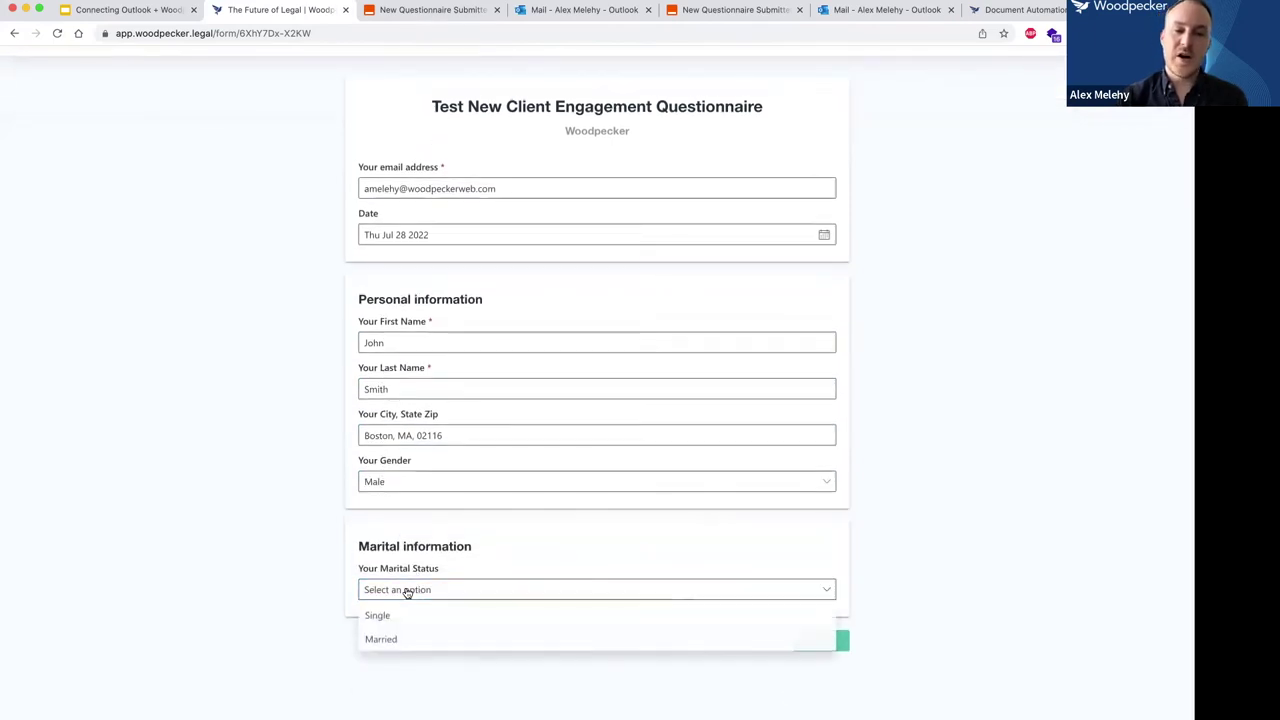
pyautogui.click(393, 638)
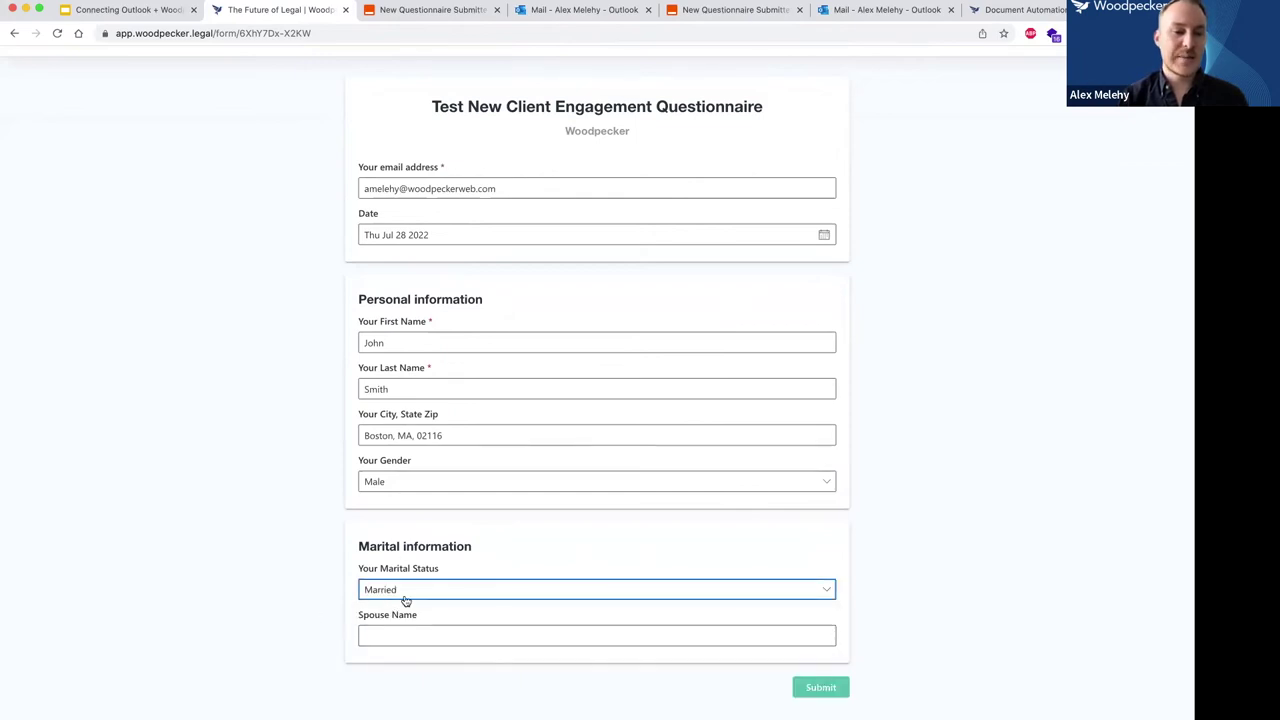
pyautogui.click(412, 636)
pyautogui.write('Jane Smith')
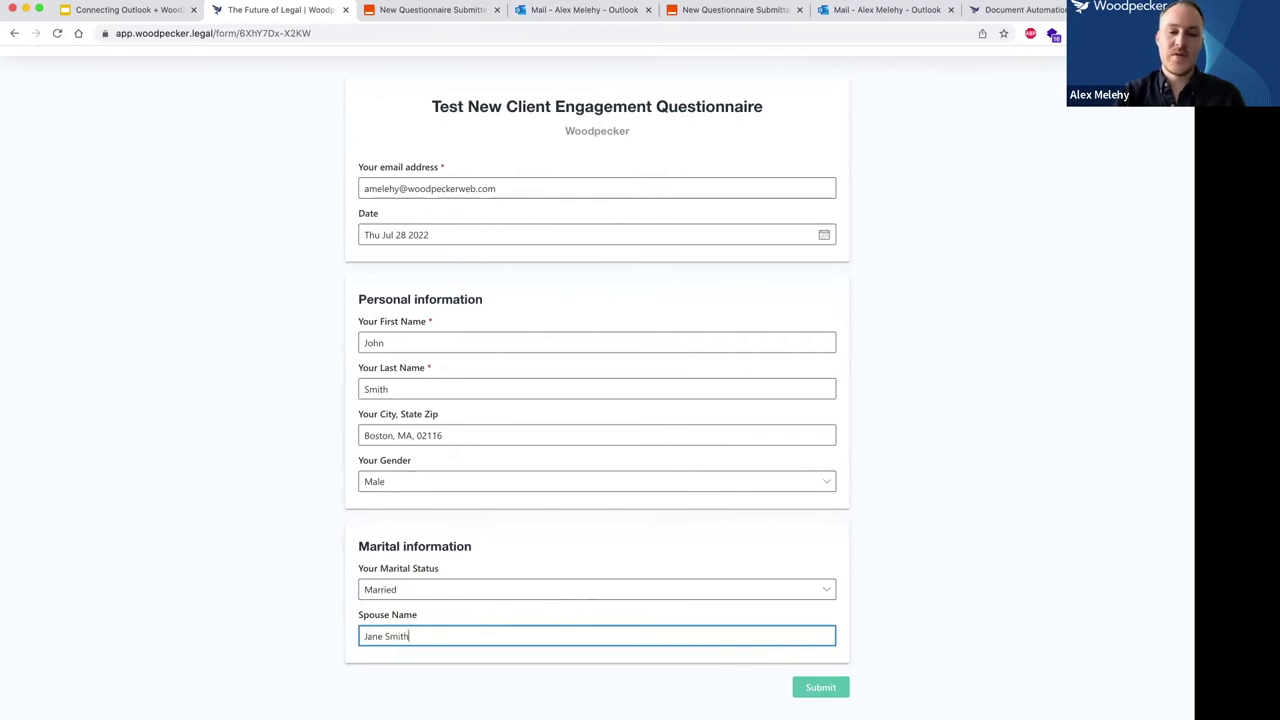
pyautogui.click(830, 690)
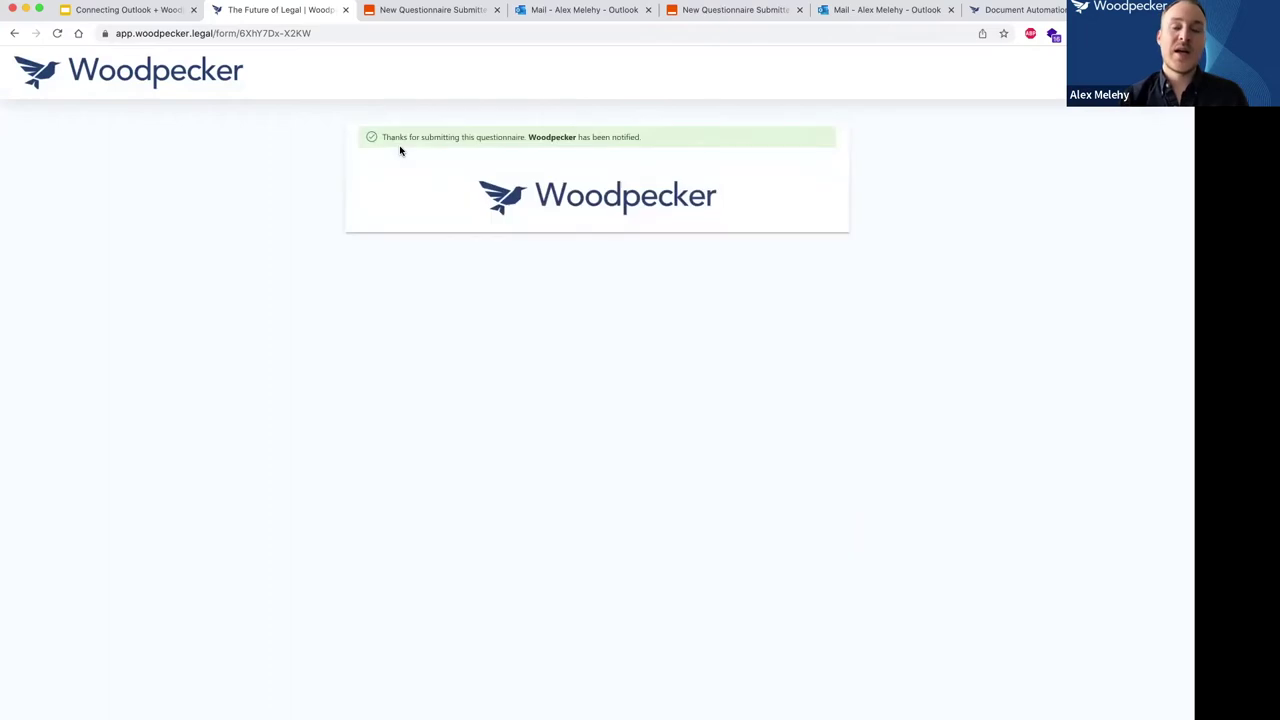
# Reload the Woodpecker questionnaire to a blank form, then bring up the Outlook mail tab.
pyautogui.click(385, 12)
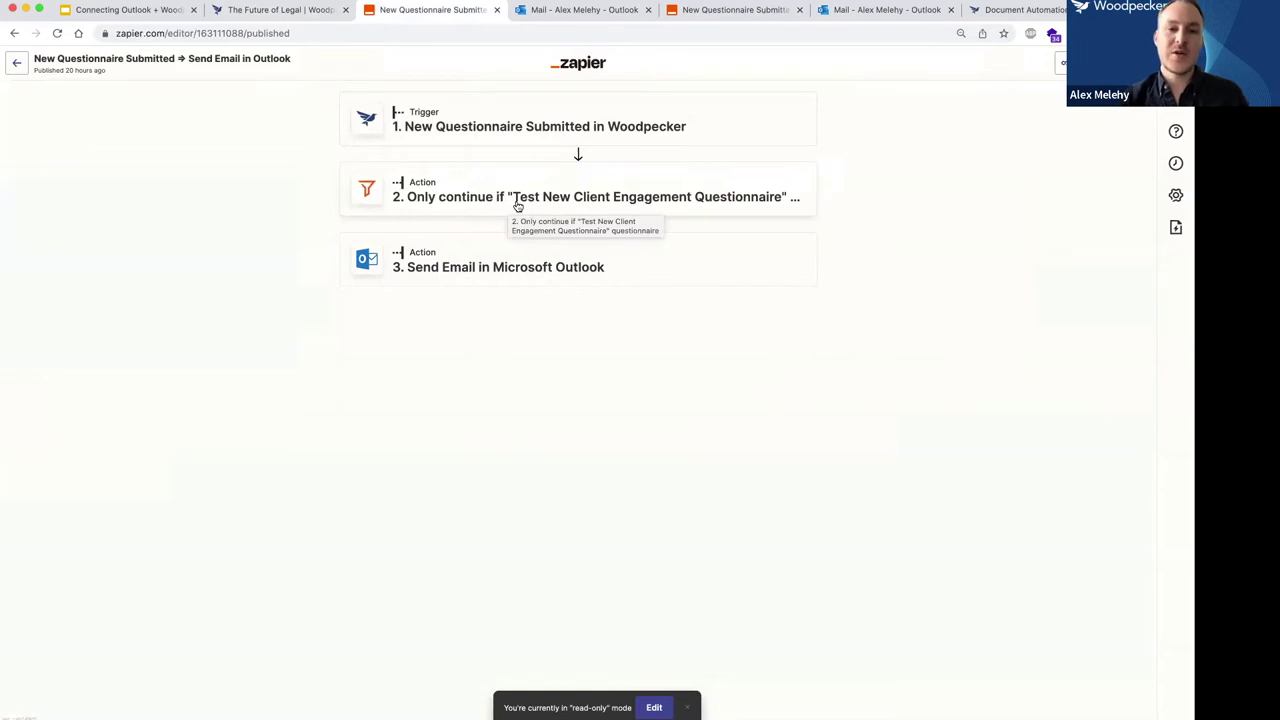
pyautogui.click(285, 12)
pyautogui.press('super+r')
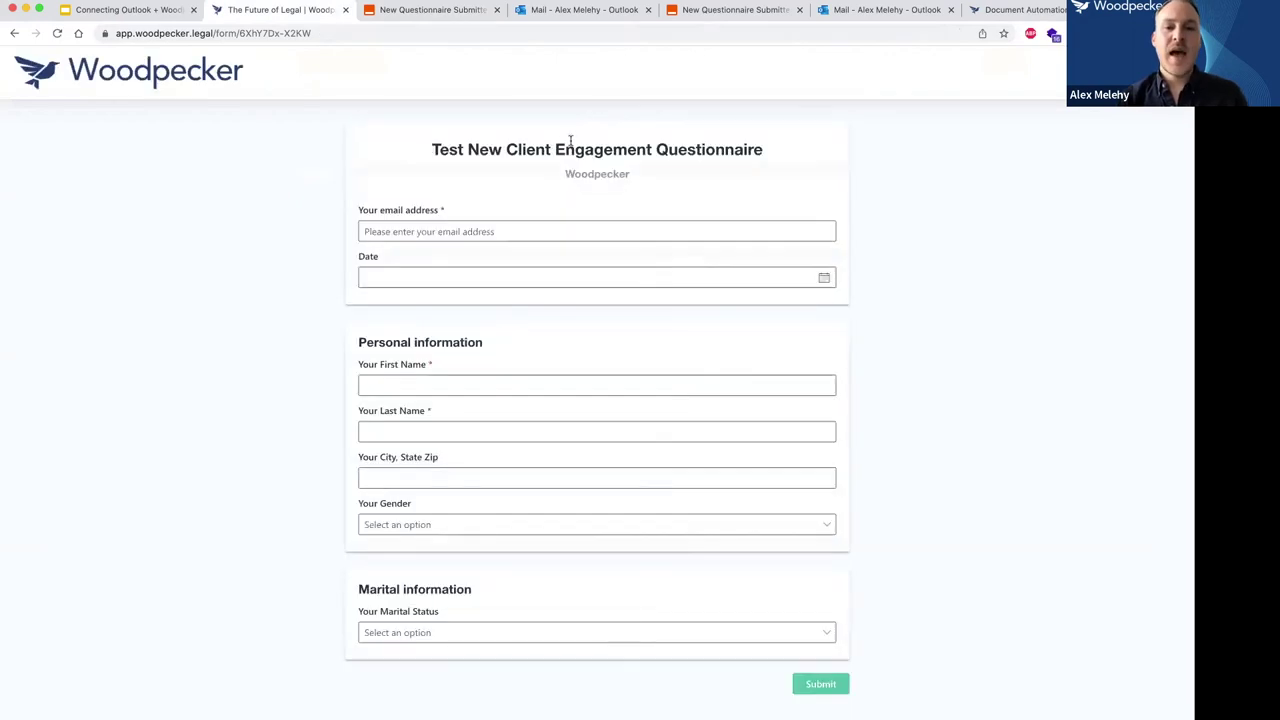
pyautogui.click(414, 13)
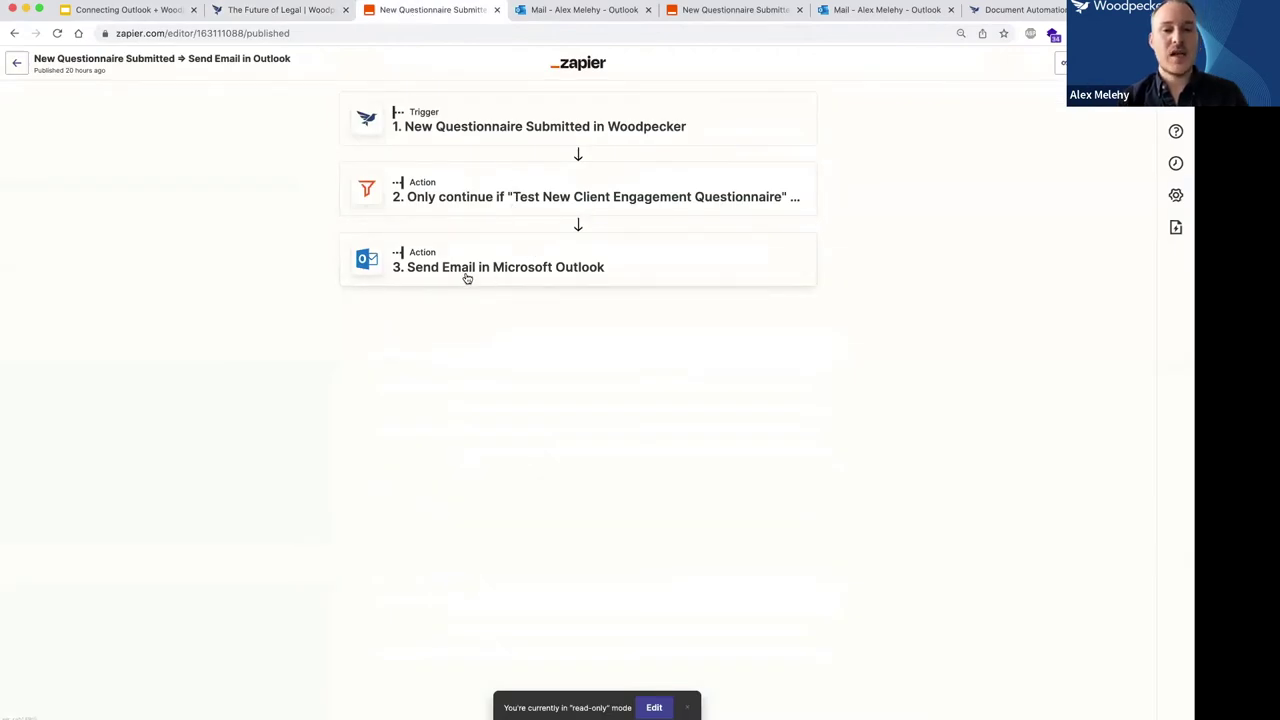
pyautogui.click(551, 12)
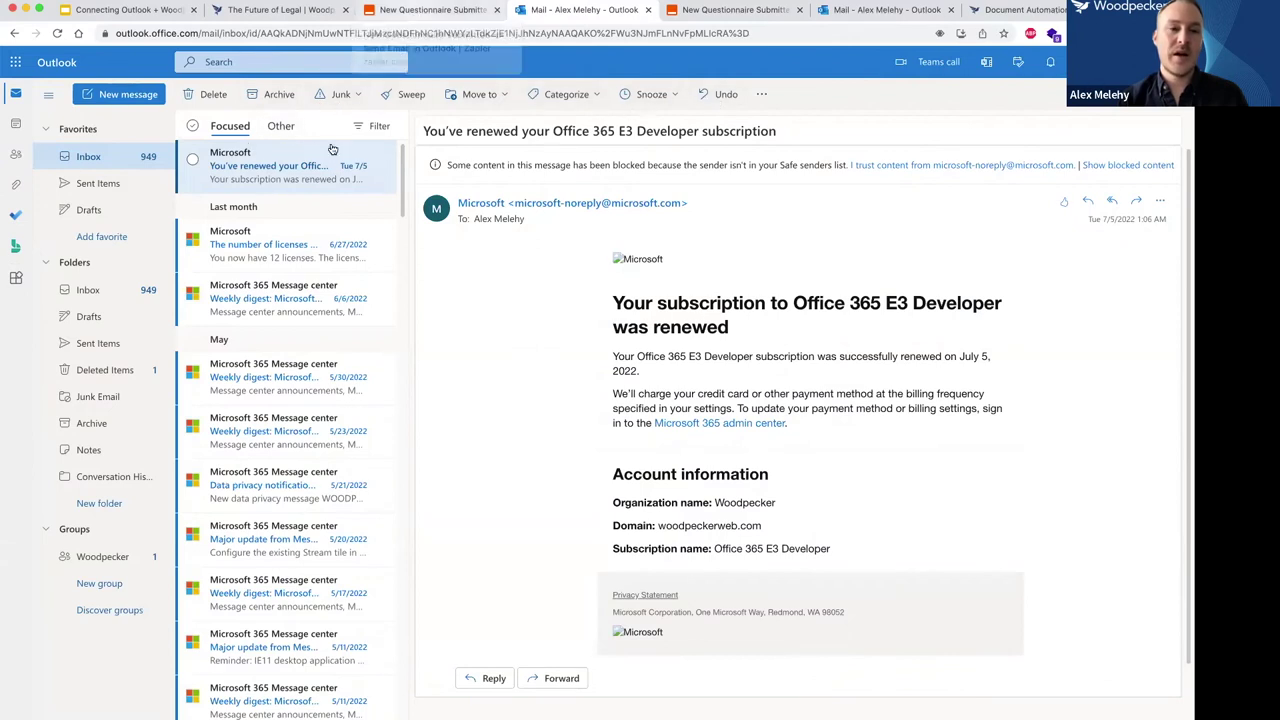
# Switch between Outlook and the 'New Questionnaire Submitted' zap, ending on the published zap.
pyautogui.click(430, 12)
pyautogui.click(575, 12)
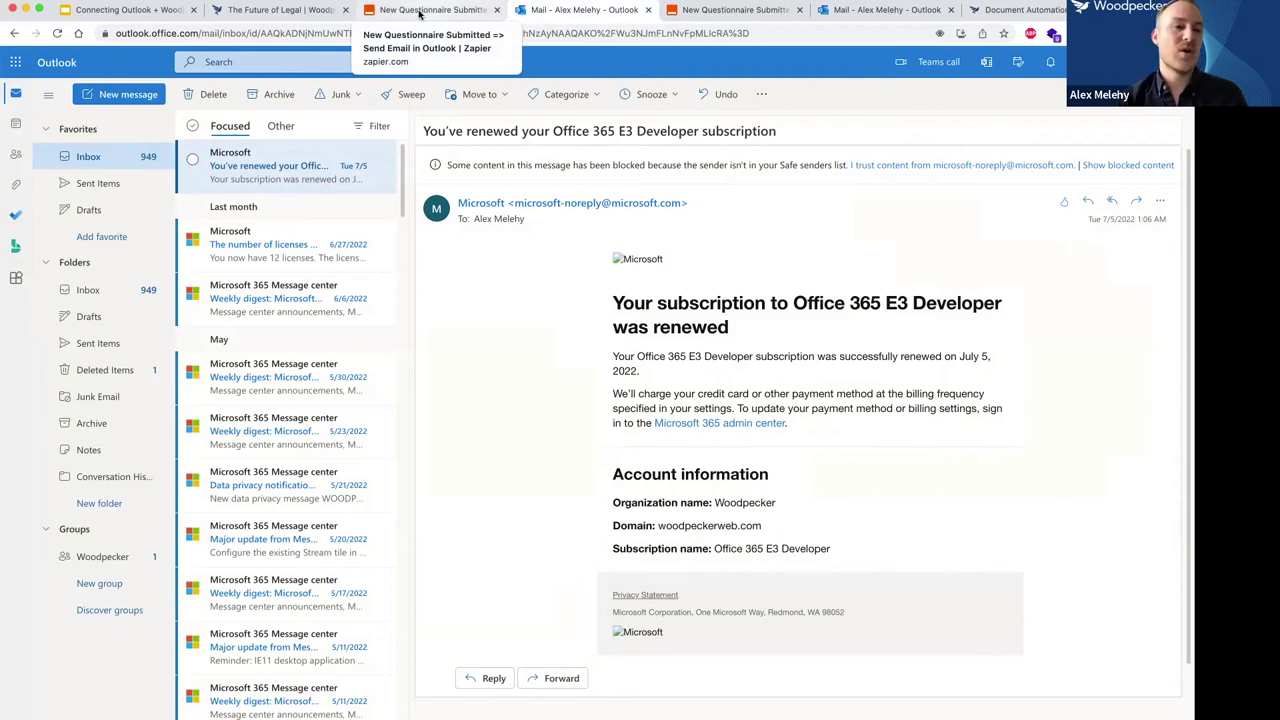
pyautogui.click(420, 12)
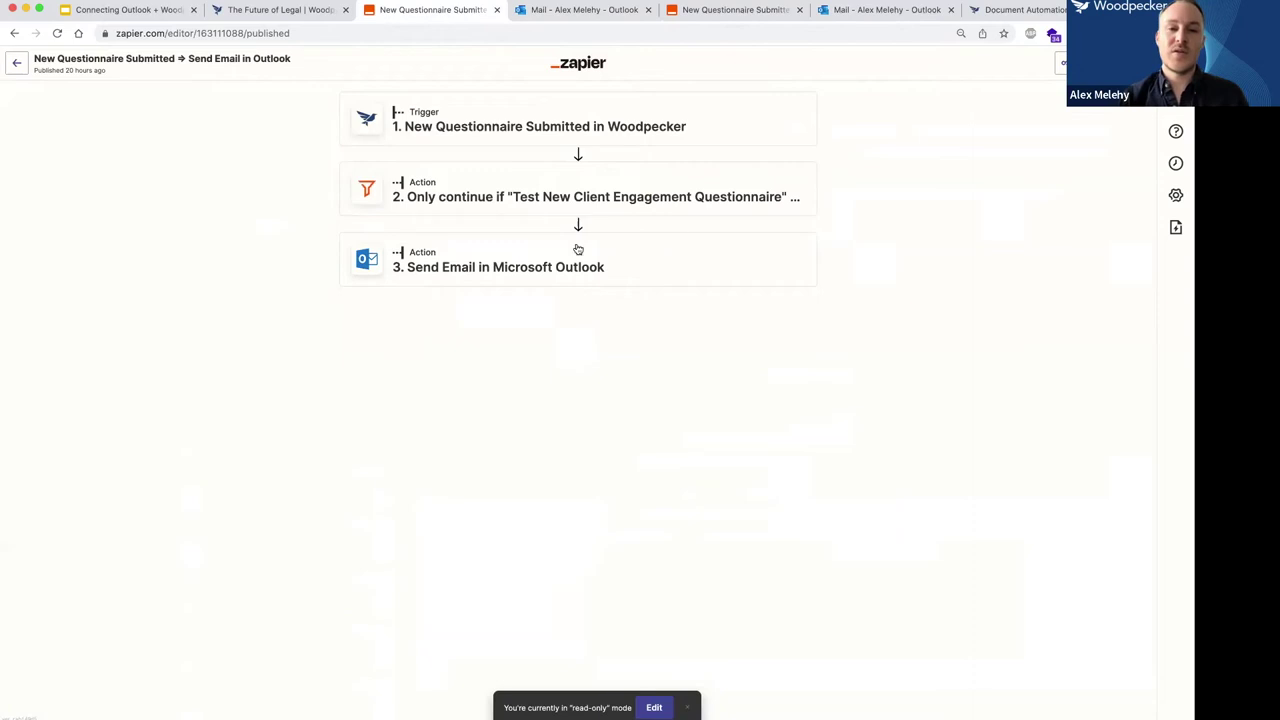
# Reopen the zap for editing, expand the Send Email step's setup, and open the Attachment field's help article.
pyautogui.click(490, 255)
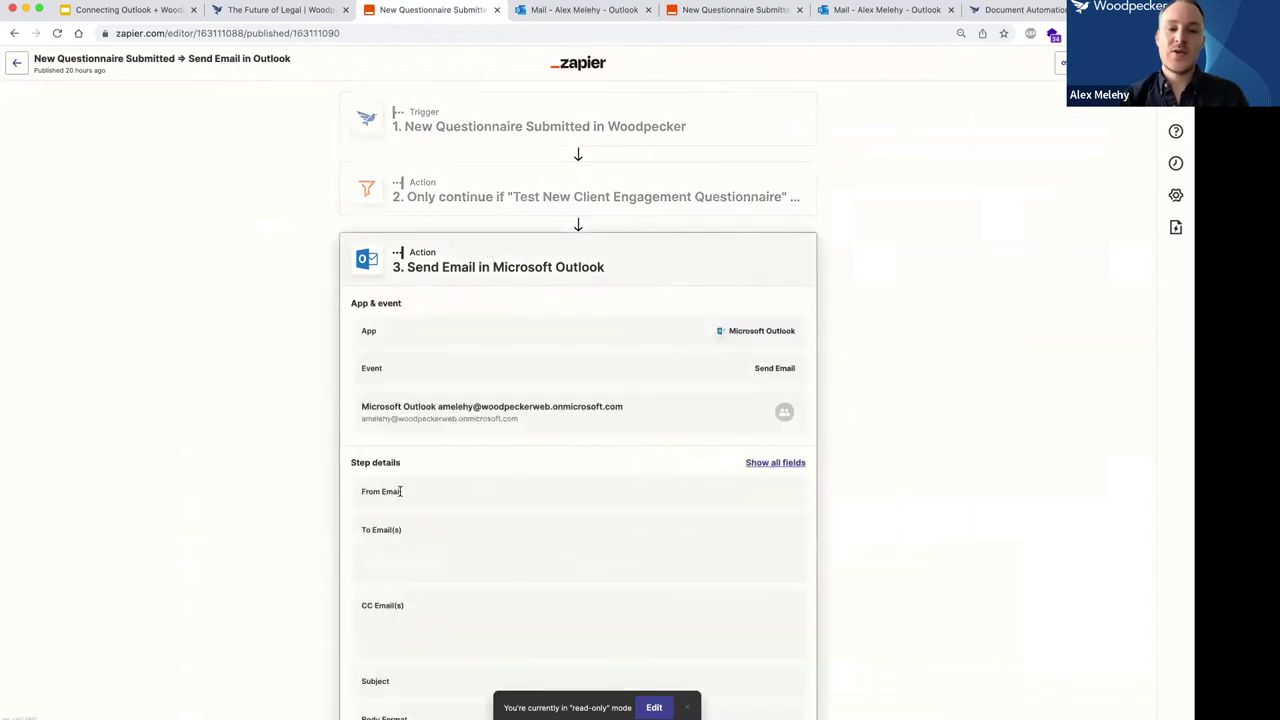
pyautogui.scroll(-5, 494, 403)
pyautogui.scroll(-1, 595, 560)
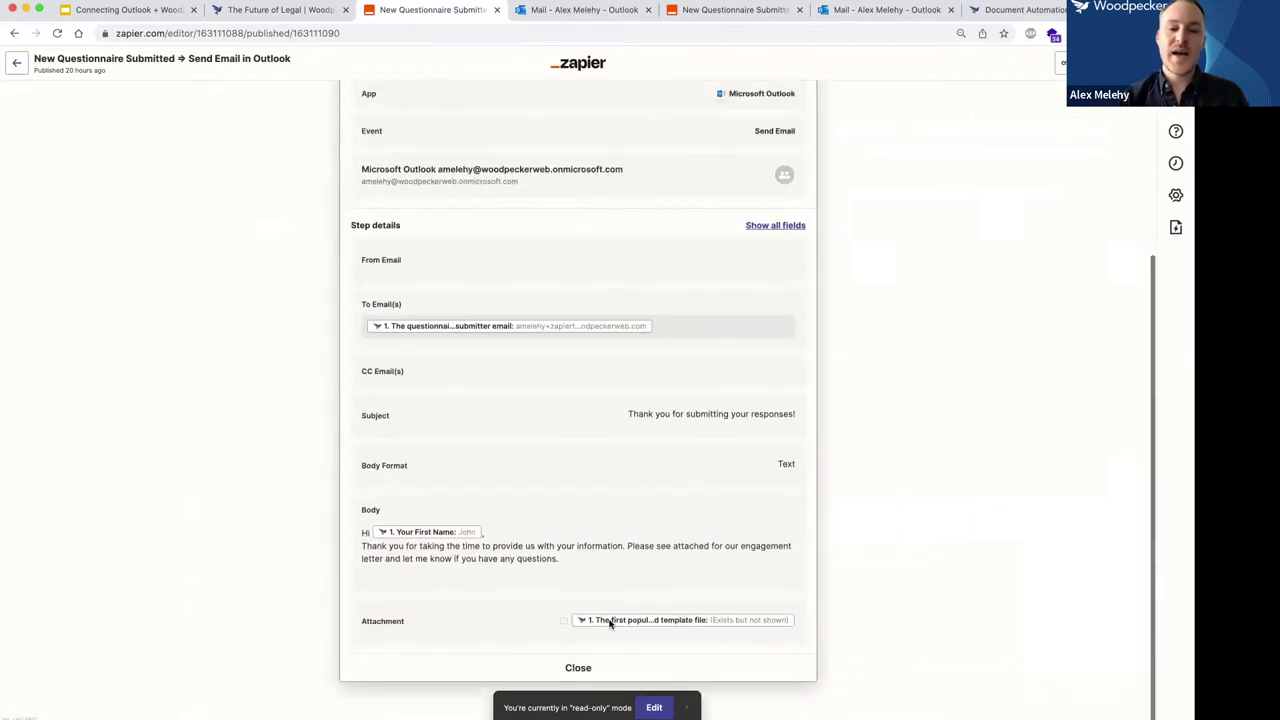
pyautogui.click(654, 708)
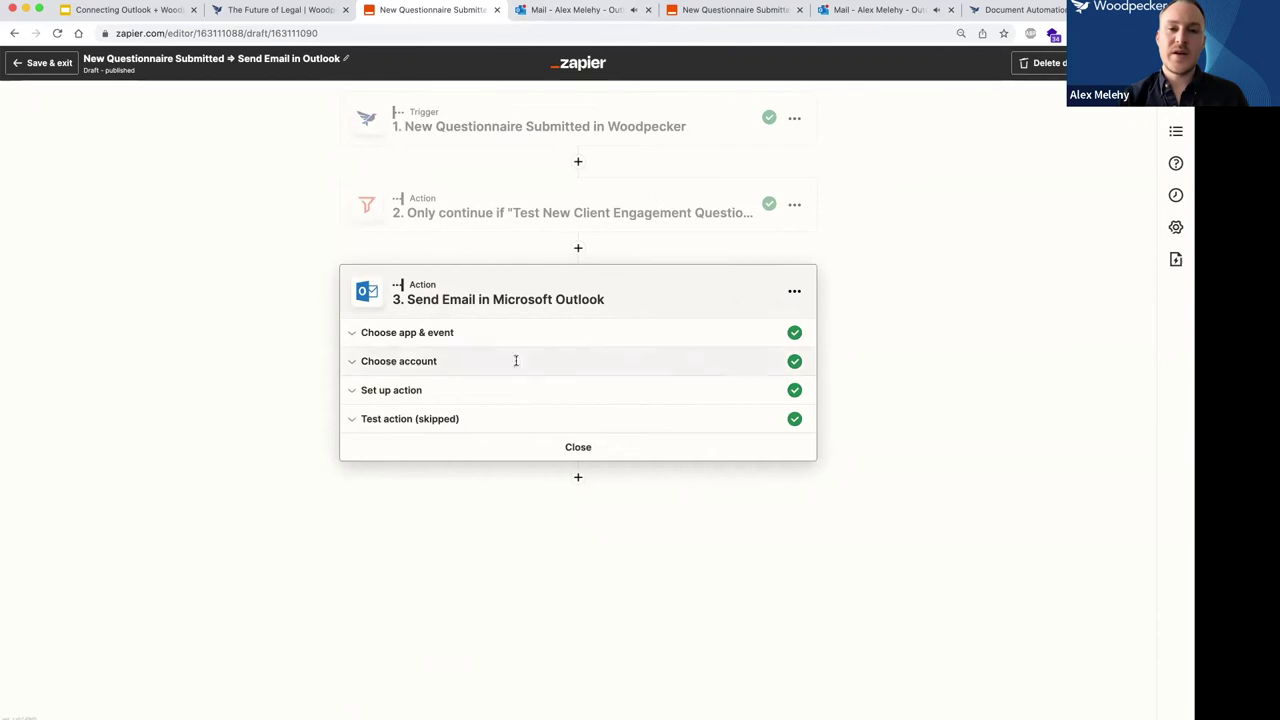
pyautogui.click(403, 420)
pyautogui.click(382, 390)
pyautogui.scroll(-5, 309, 453)
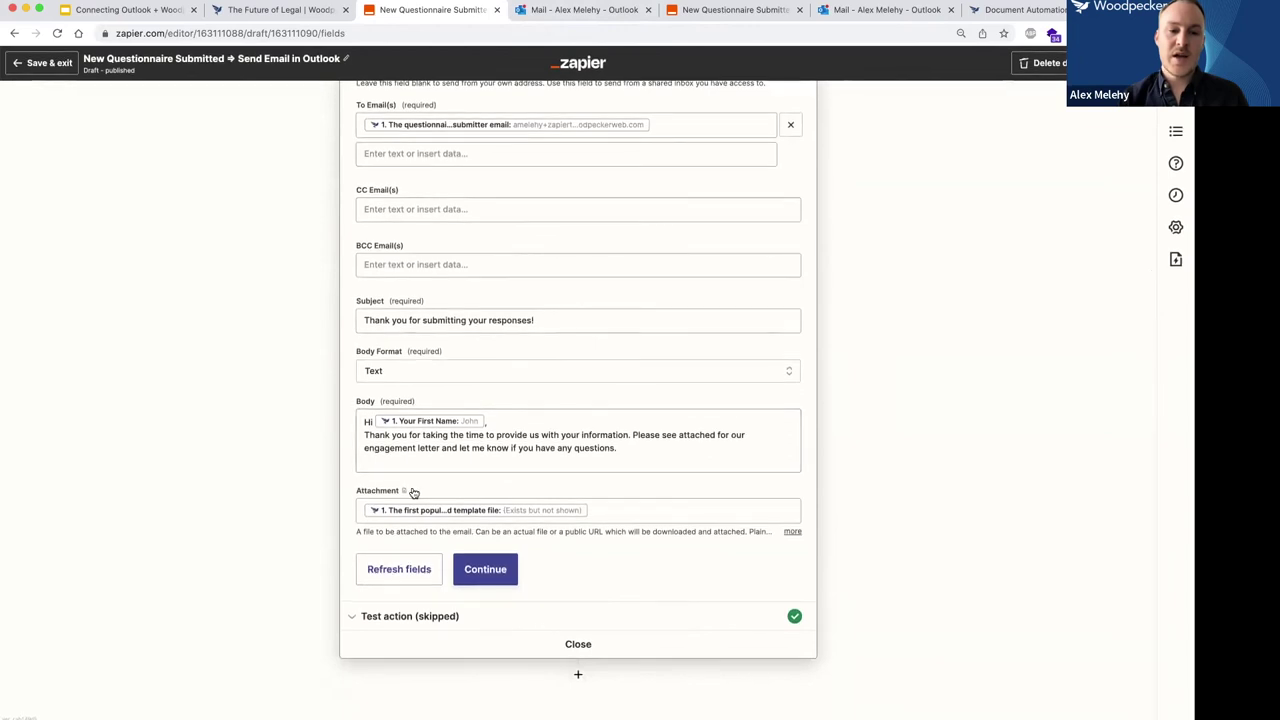
pyautogui.scroll(5, 351, 489)
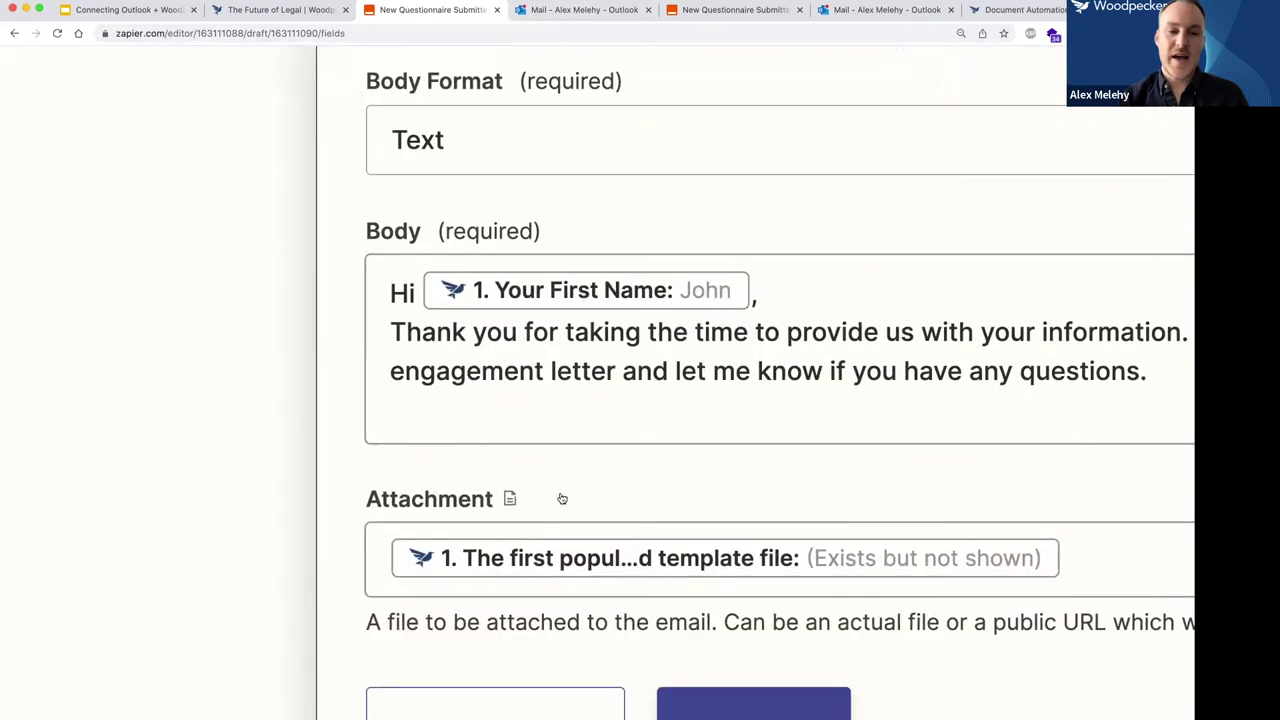
pyautogui.click(510, 499)
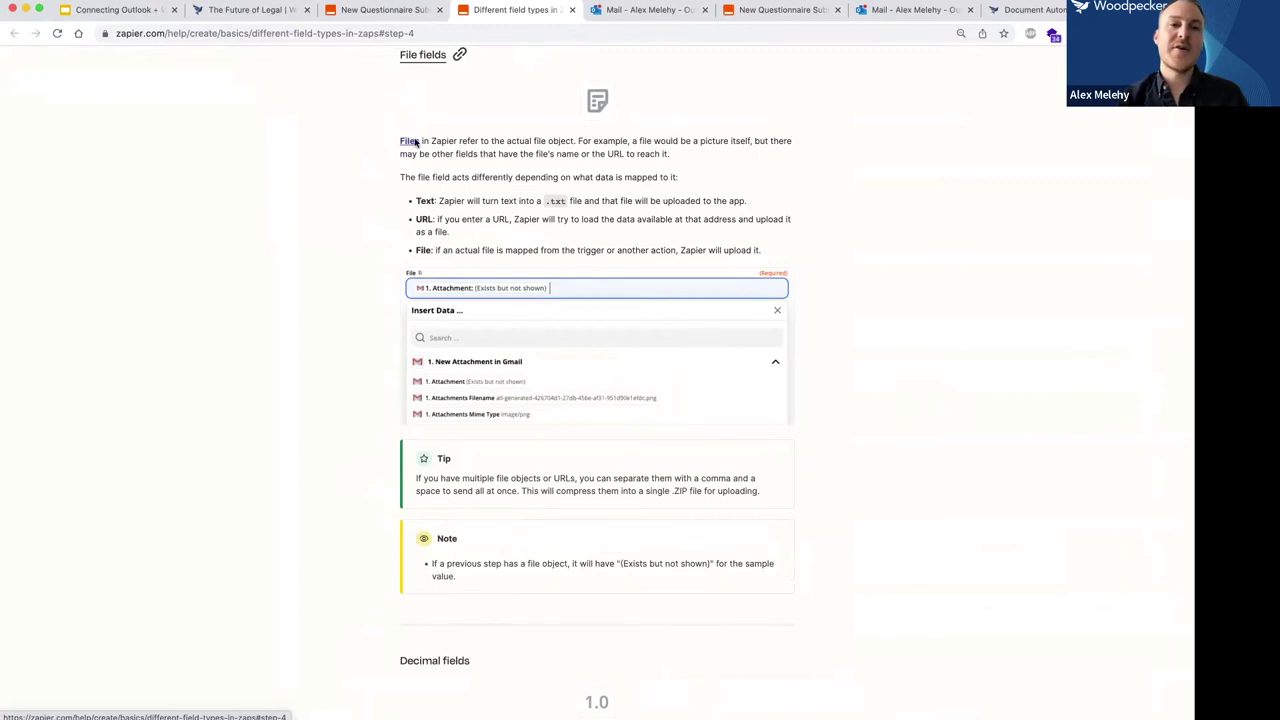
# Read the 'Different field types in Zaps' article down to its File fields section.
pyautogui.scroll(15, 360, 161)
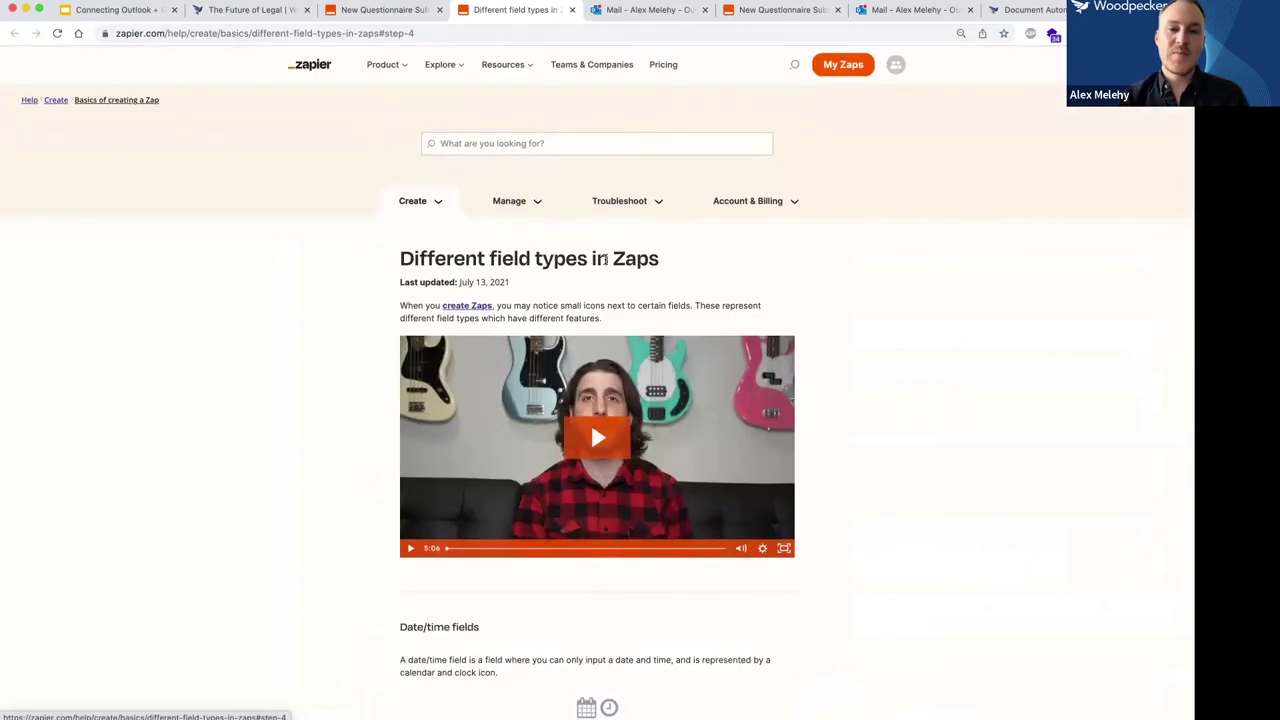
pyautogui.tripleClick(604, 260)
pyautogui.click(317, 286)
pyautogui.scroll(-5, 317, 286)
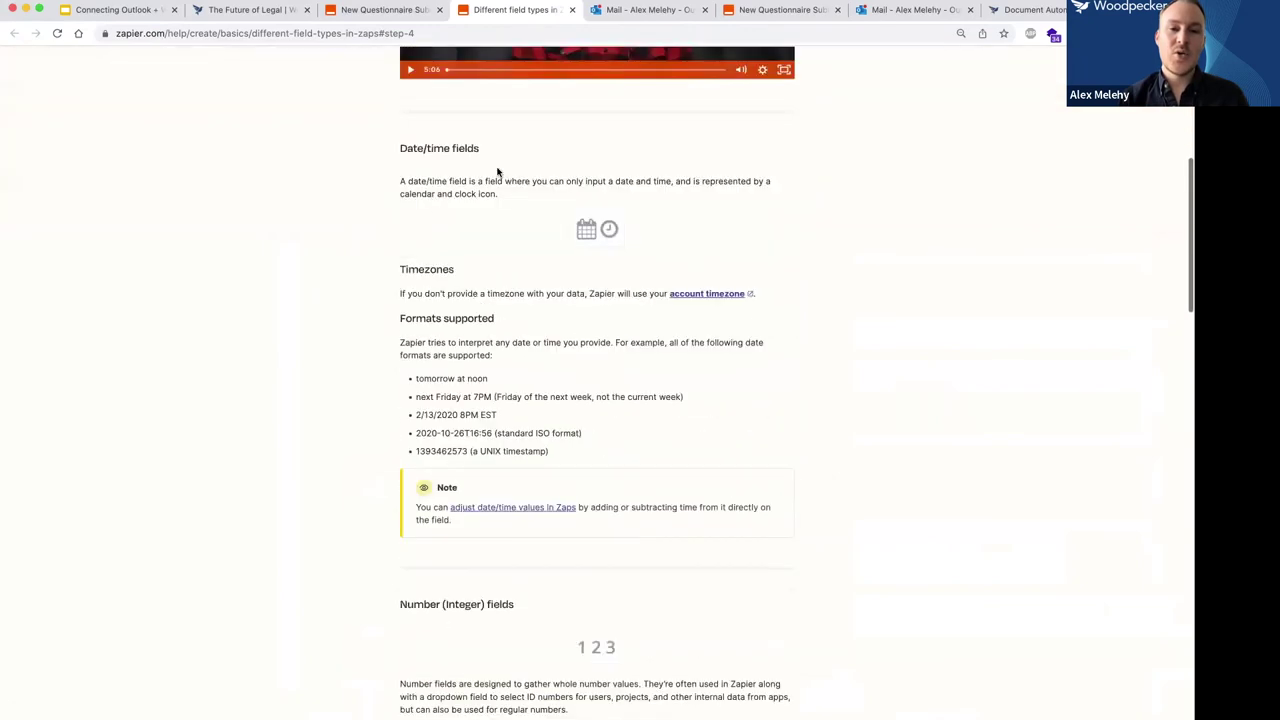
pyautogui.scroll(-3, 449, 166)
pyautogui.scroll(-5, 449, 166)
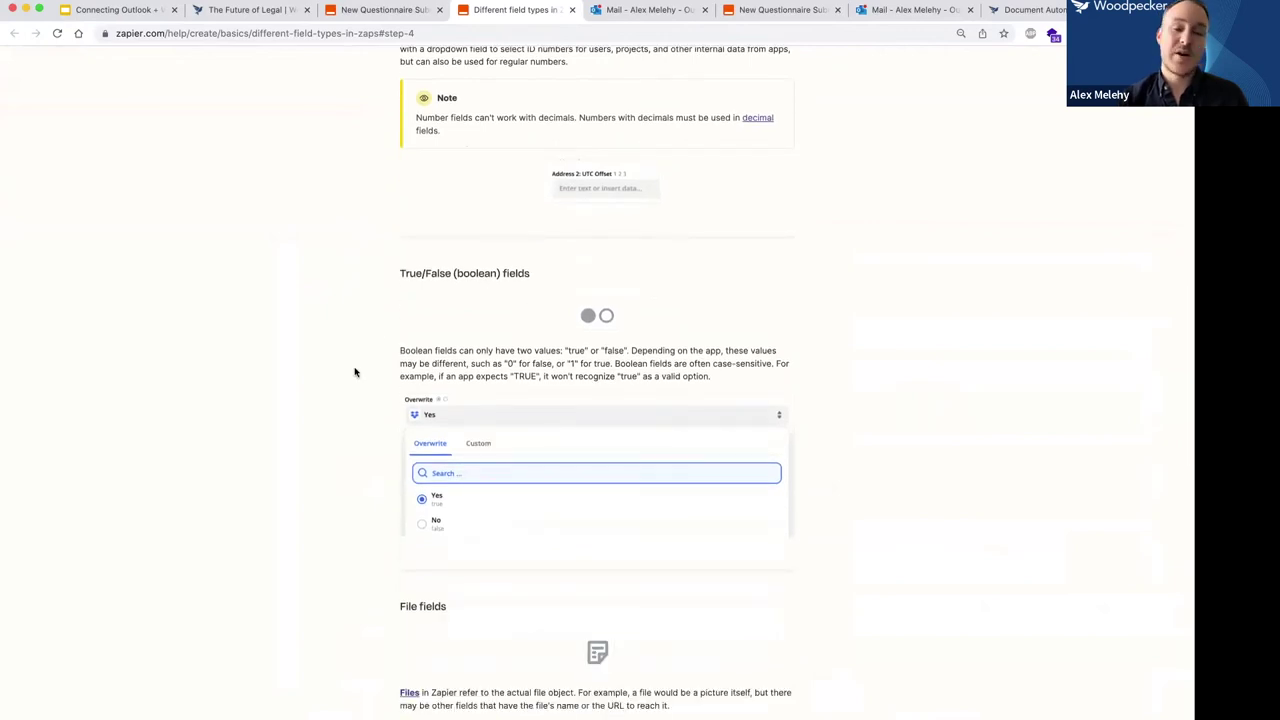
pyautogui.scroll(-4, 354, 372)
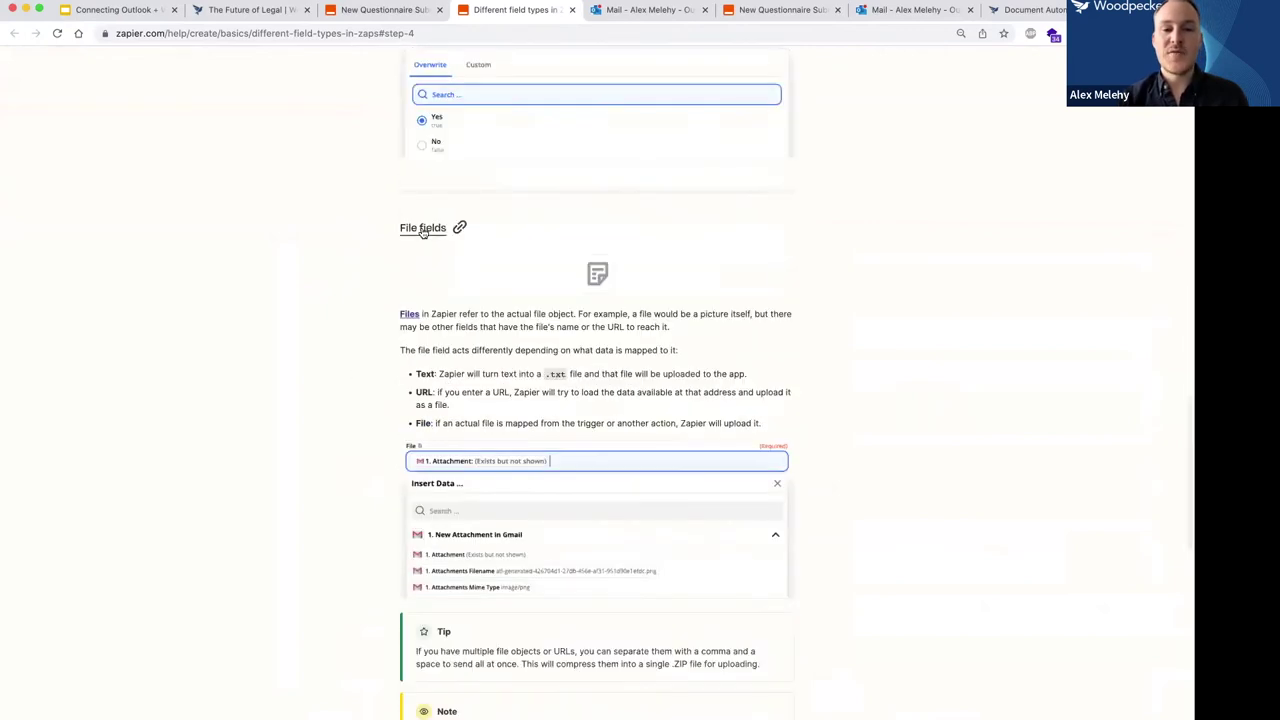
pyautogui.scroll(-1, 336, 328)
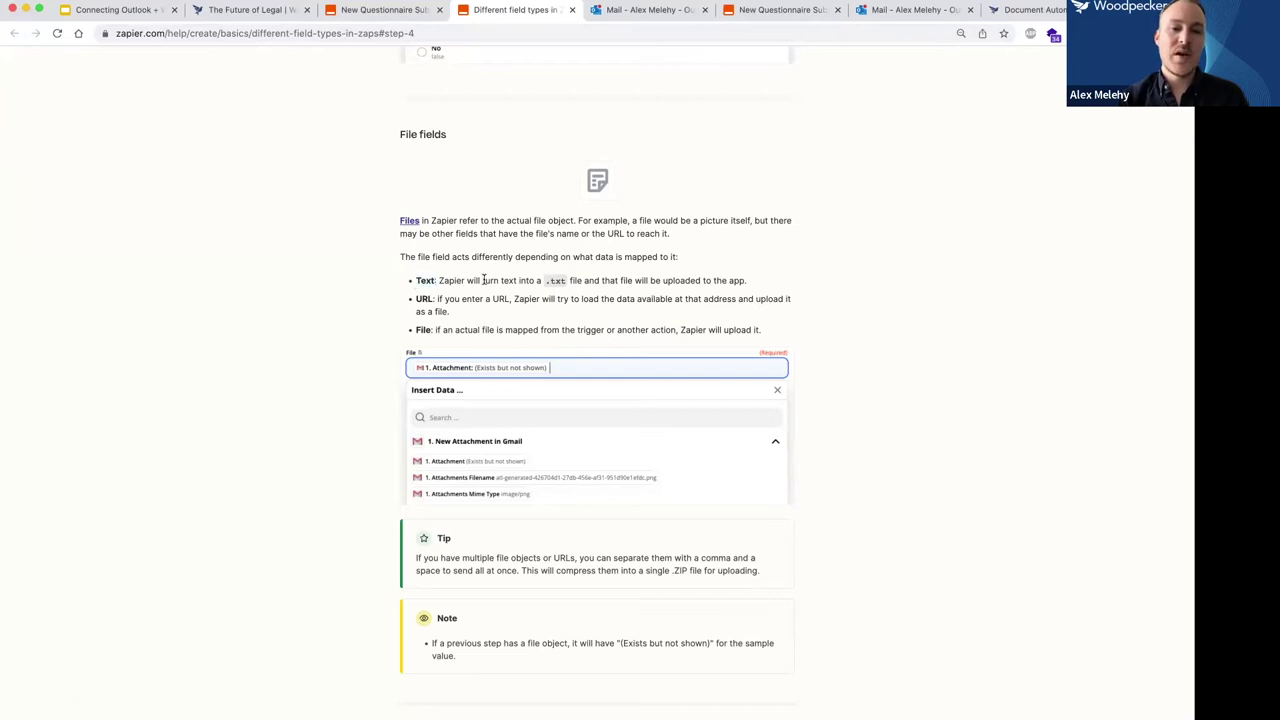
# Highlight the Text bullet under File fields, then return to the Send Email in Outlook zap.
pyautogui.moveTo(416, 280); pyautogui.dragTo(436, 299)
pyautogui.click(420, 328)
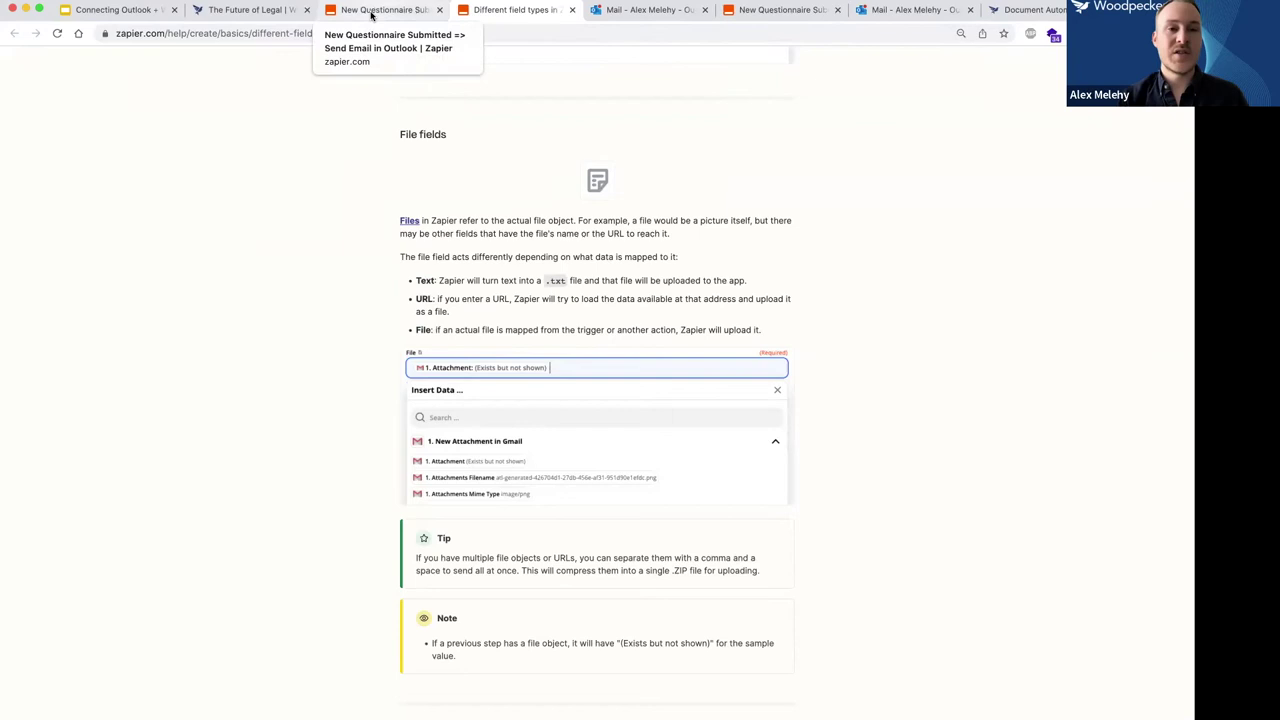
pyautogui.click(371, 13)
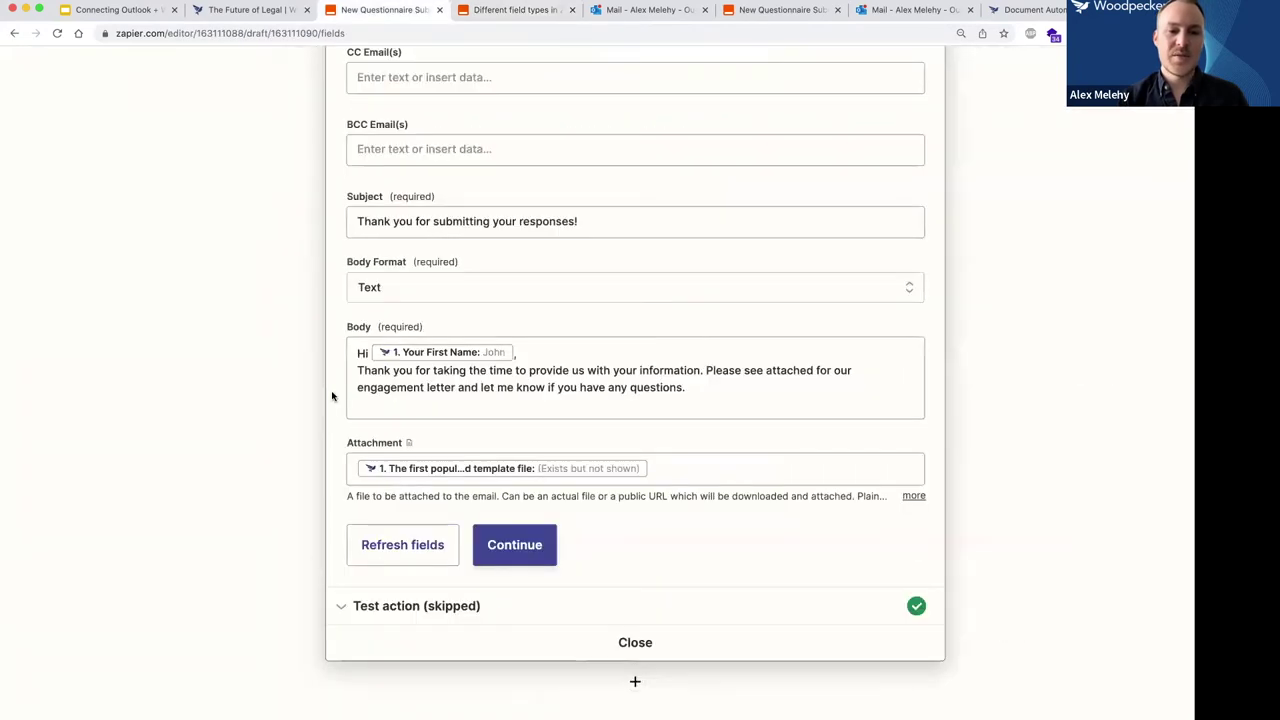
# Close the Outlook step panel and the field types help article, then show the Outlook inbox.
pyautogui.click(596, 648)
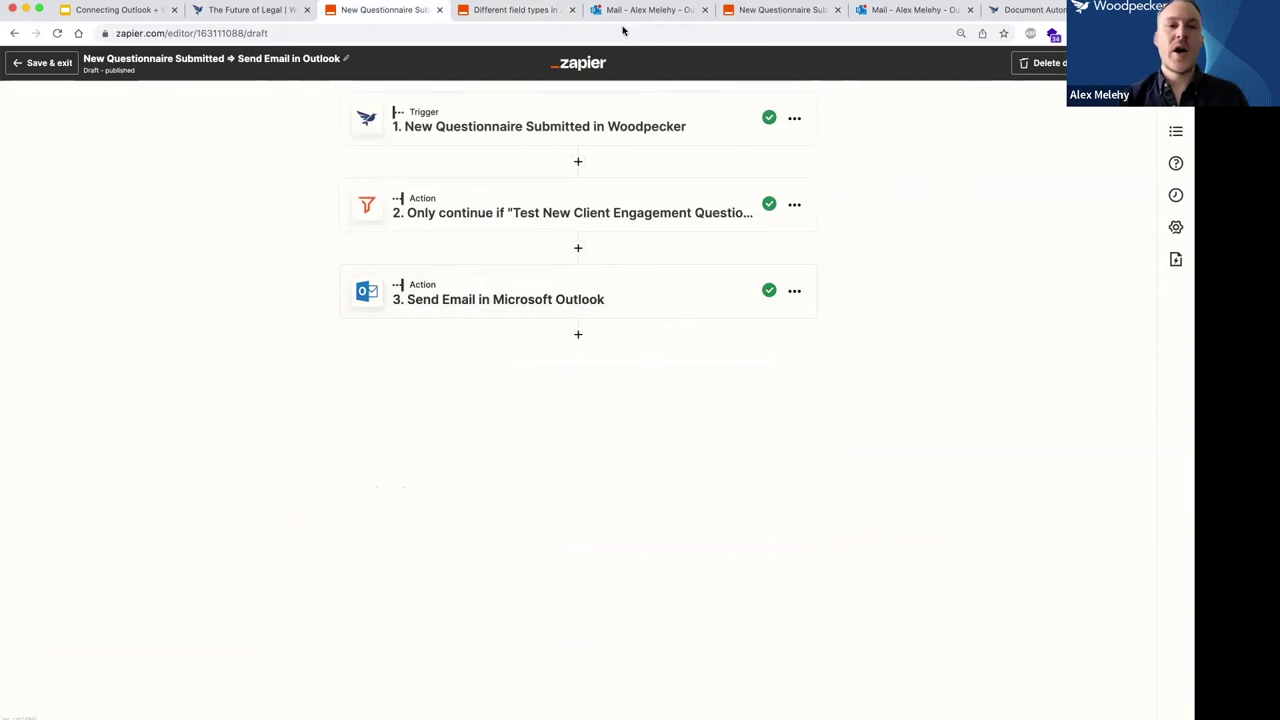
pyautogui.click(572, 10)
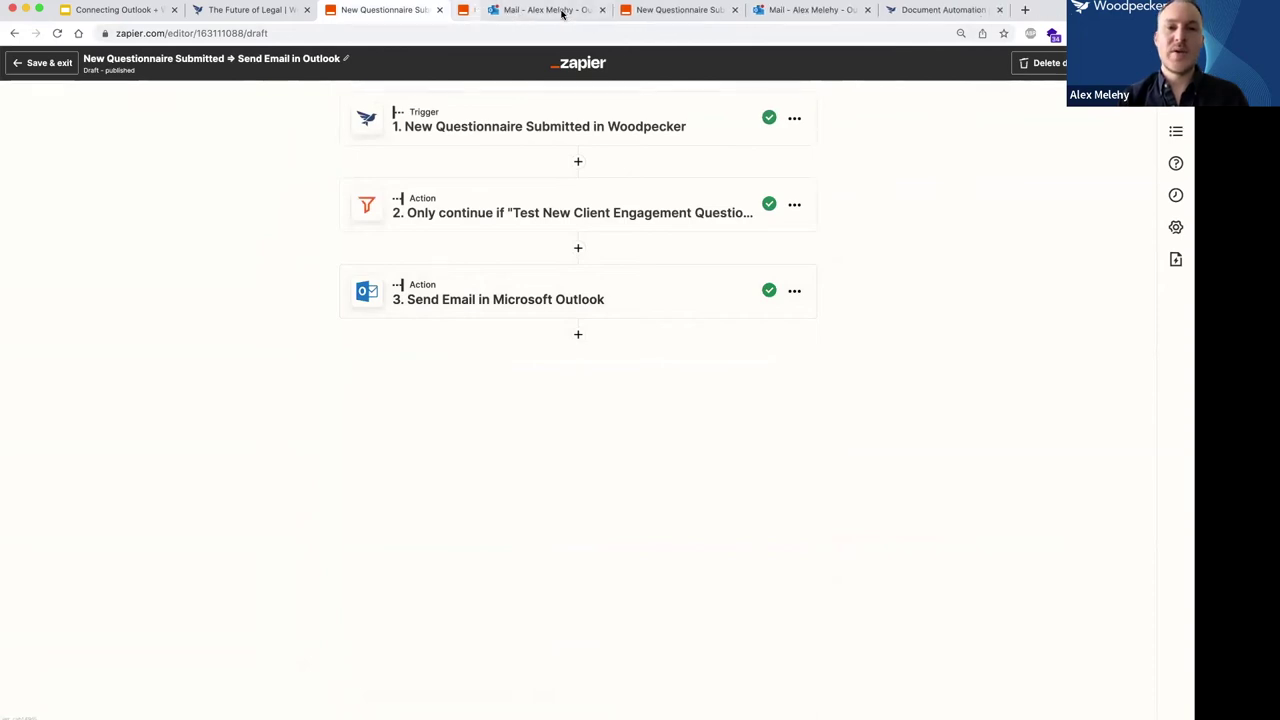
pyautogui.click(501, 10)
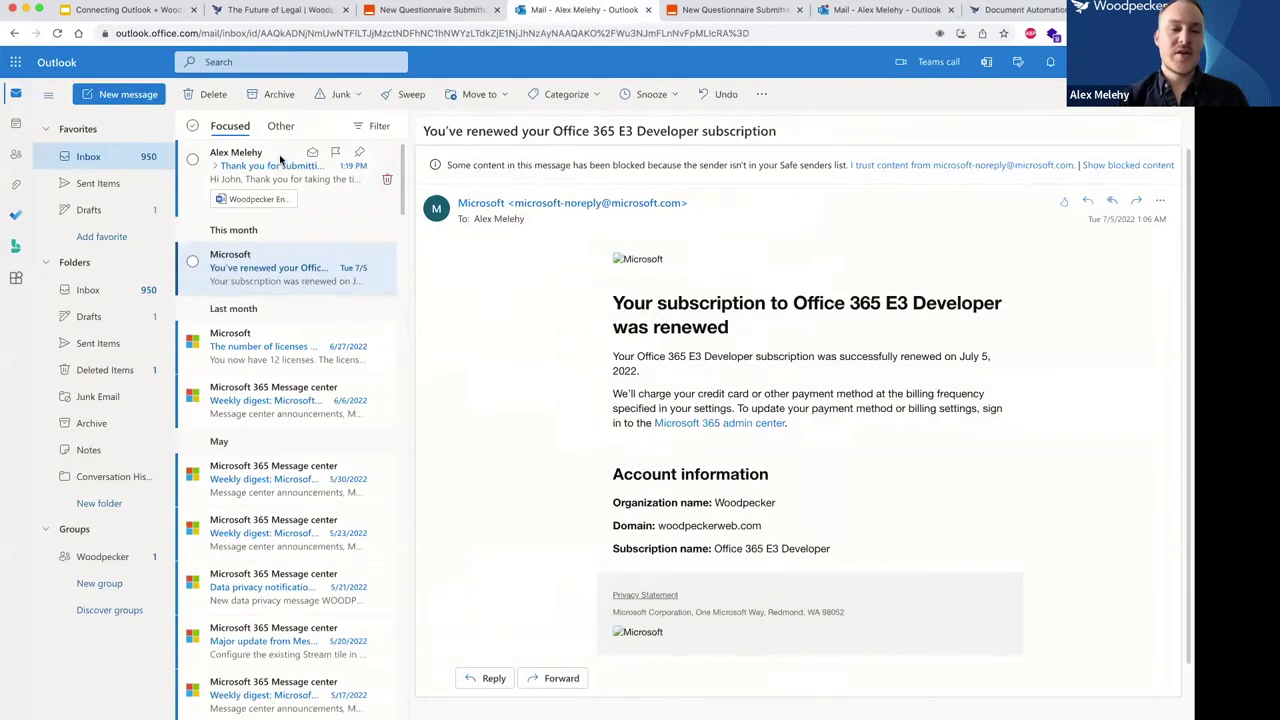
# Open the 'Thank you for submitting your responses!' email with its engagement letter, then return to Zapier.
pyautogui.click(281, 160)
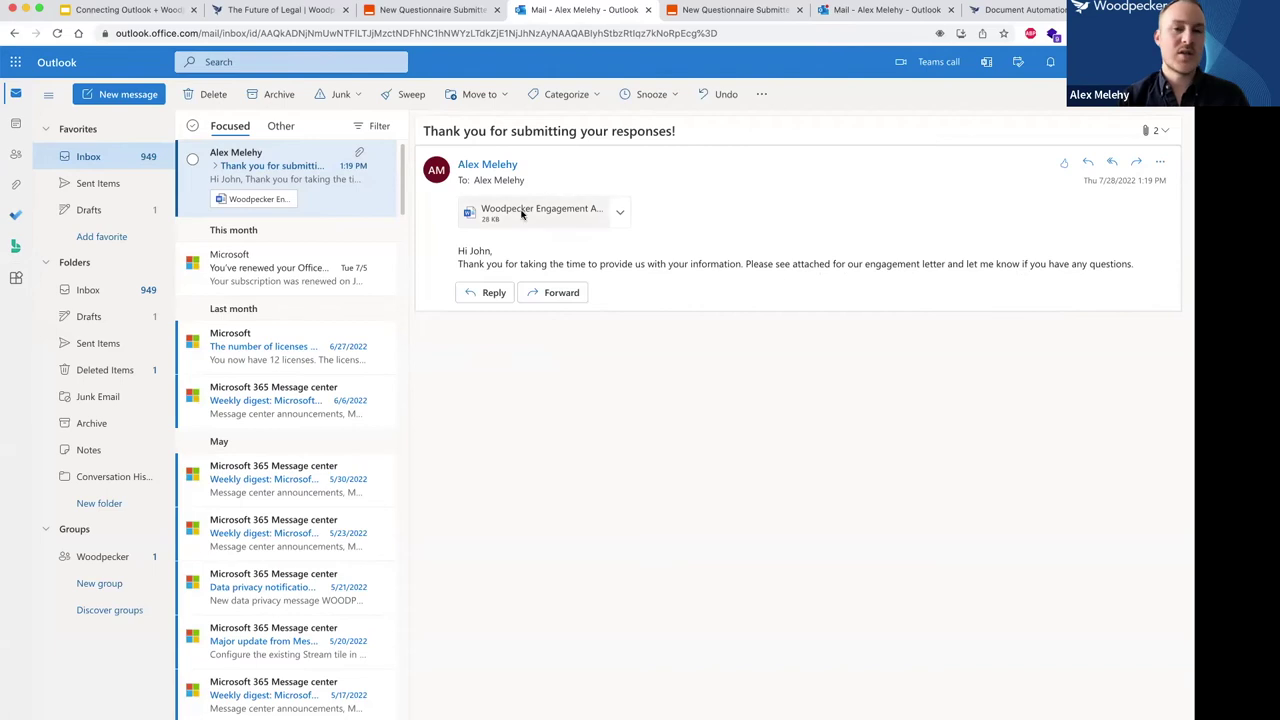
pyautogui.click(435, 11)
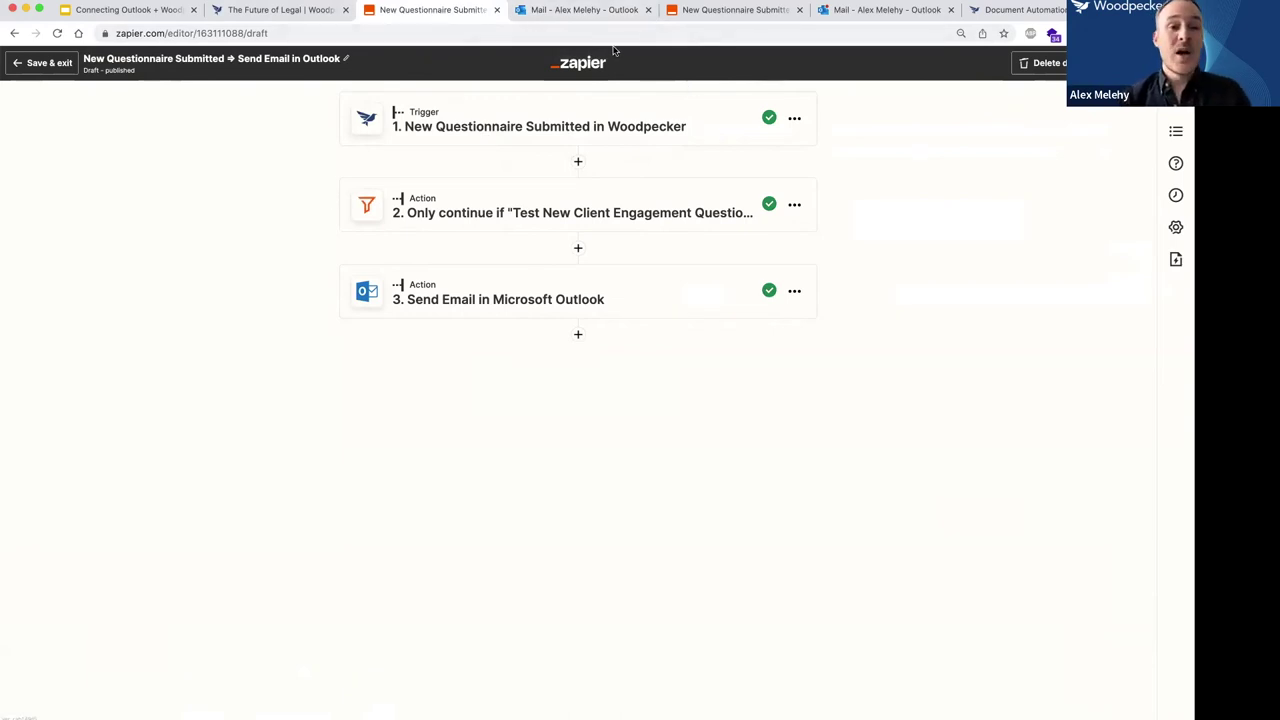
# Advance the slide deck to slide 7, Zap 2 on Outlook draft emails, then return to Zapier.
pyautogui.click(137, 12)
pyautogui.press('Down')
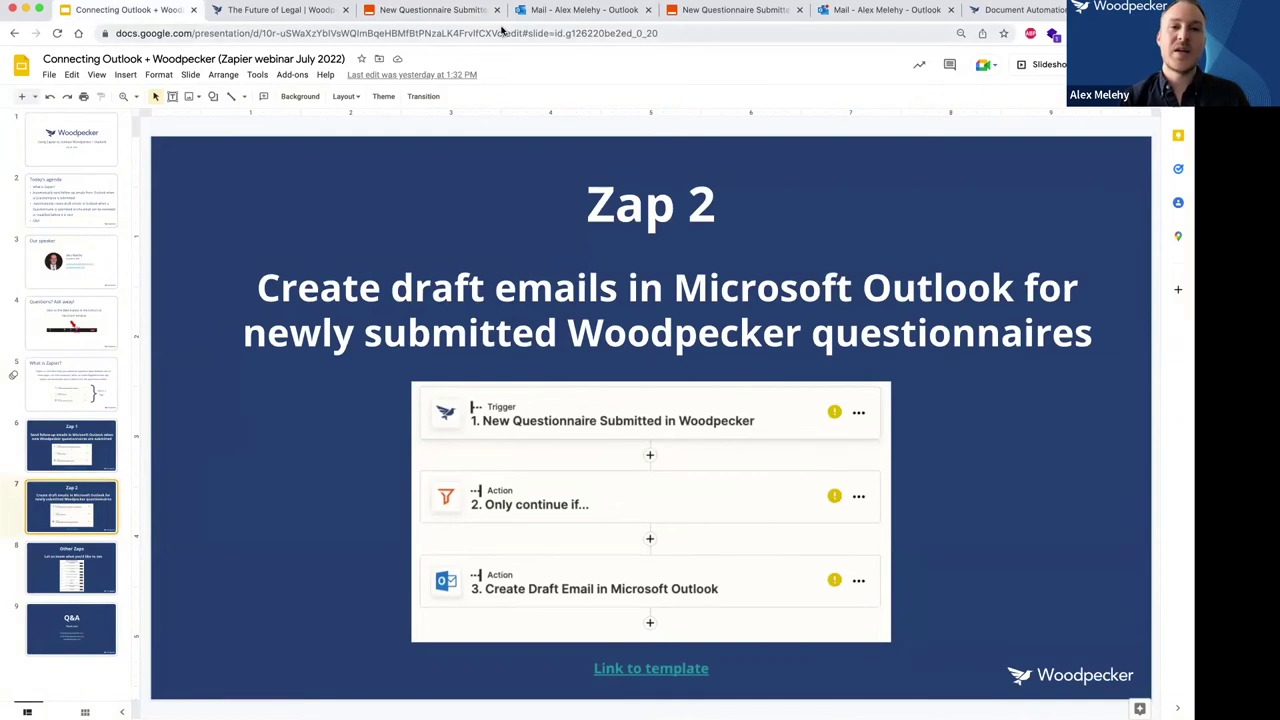
pyautogui.click(450, 14)
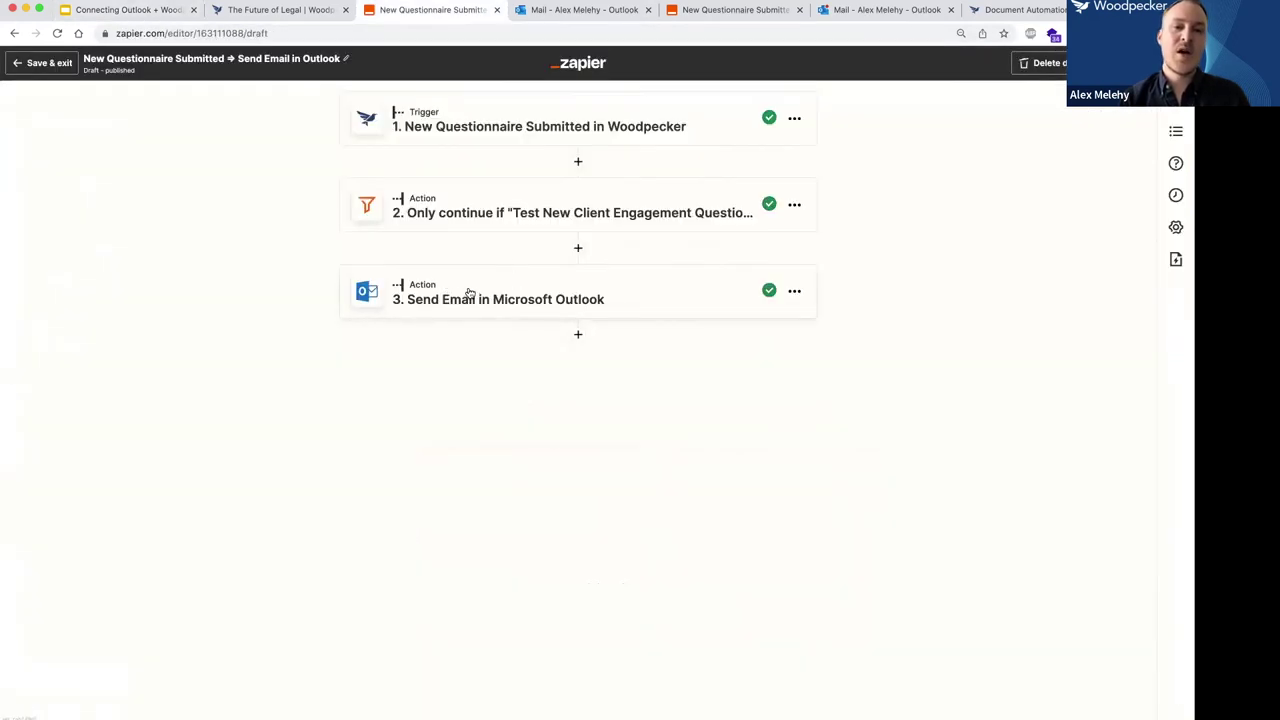
# Switch to the Create Draft Email zap and expand step 3, Create Draft Email in Microsoft Outlook.
pyautogui.click(695, 11)
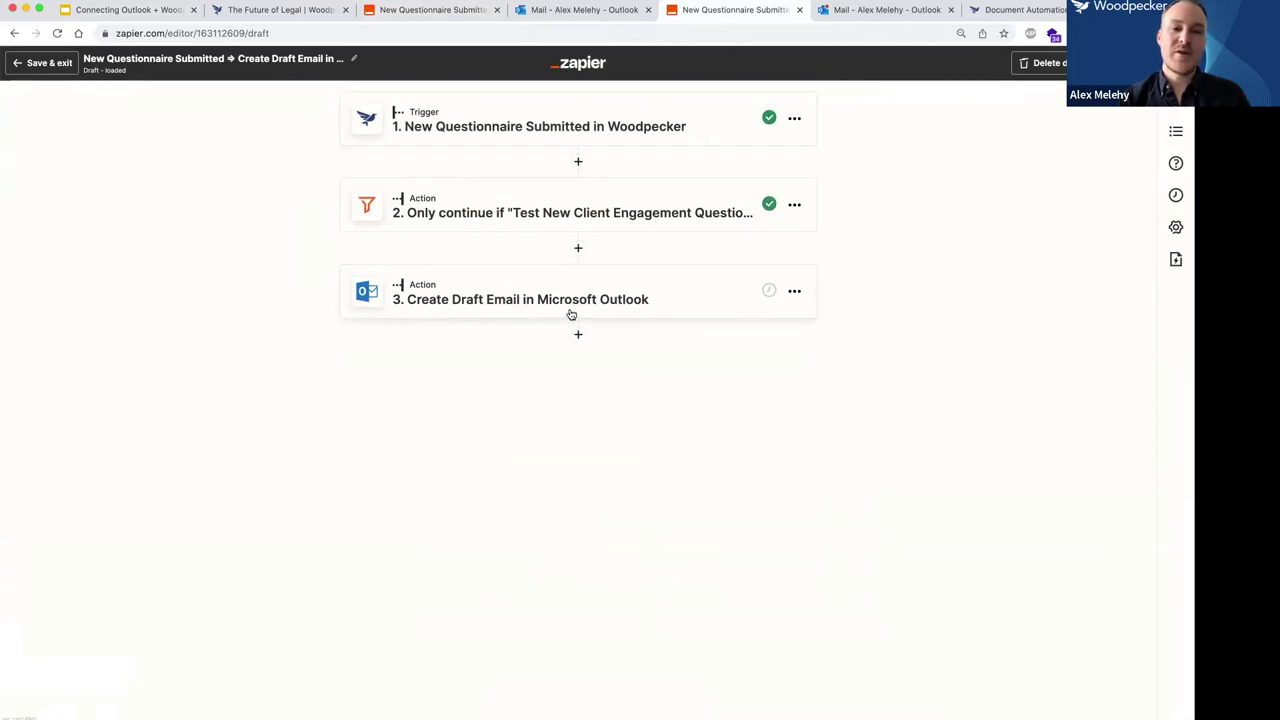
pyautogui.click(430, 10)
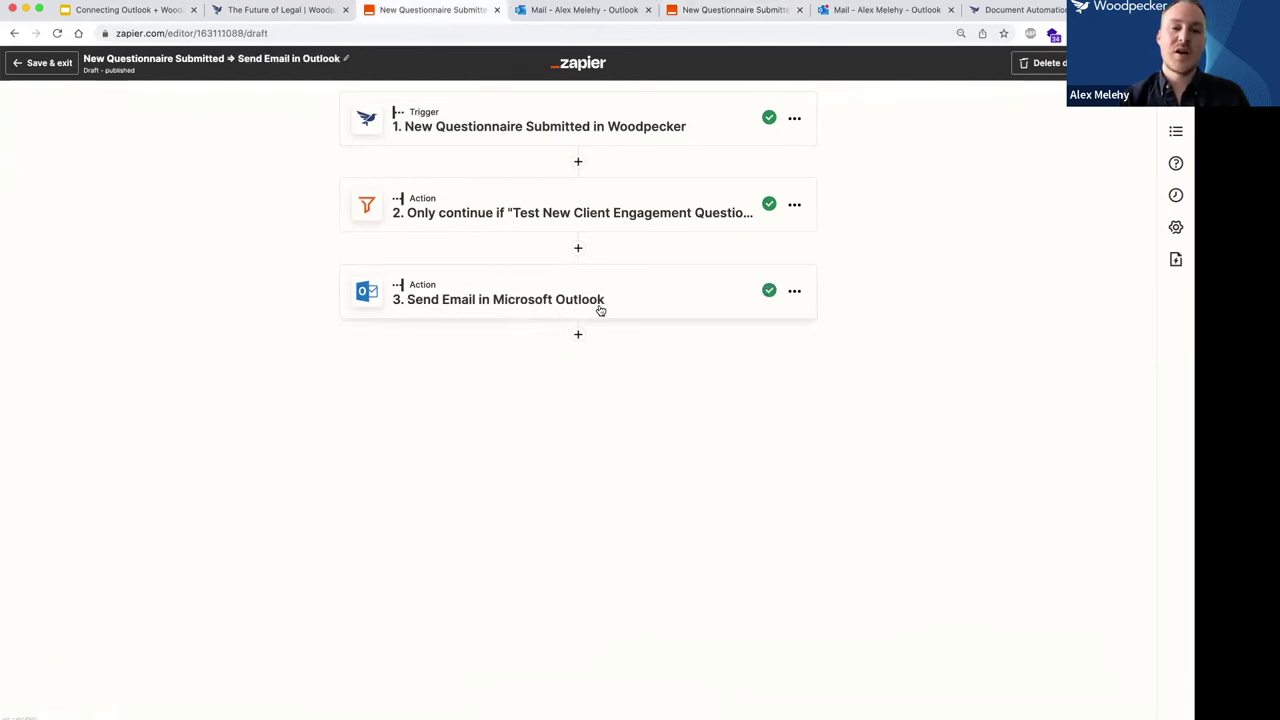
pyautogui.click(711, 10)
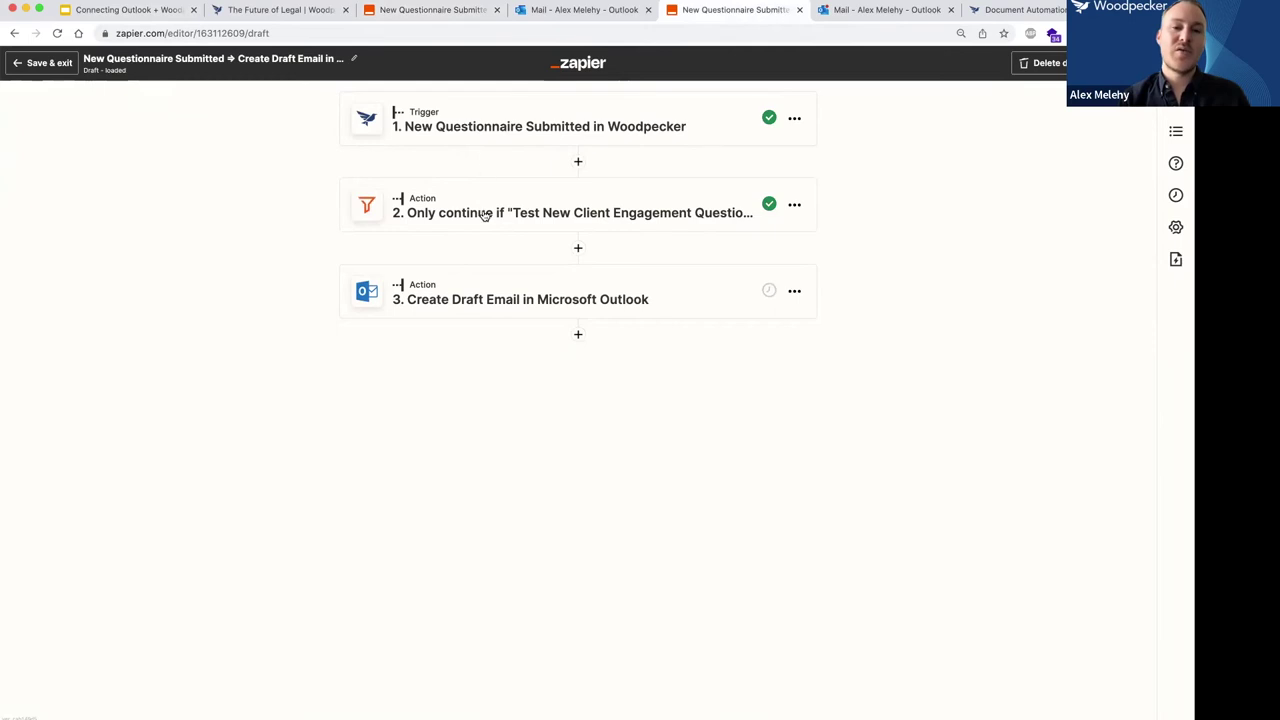
pyautogui.click(496, 297)
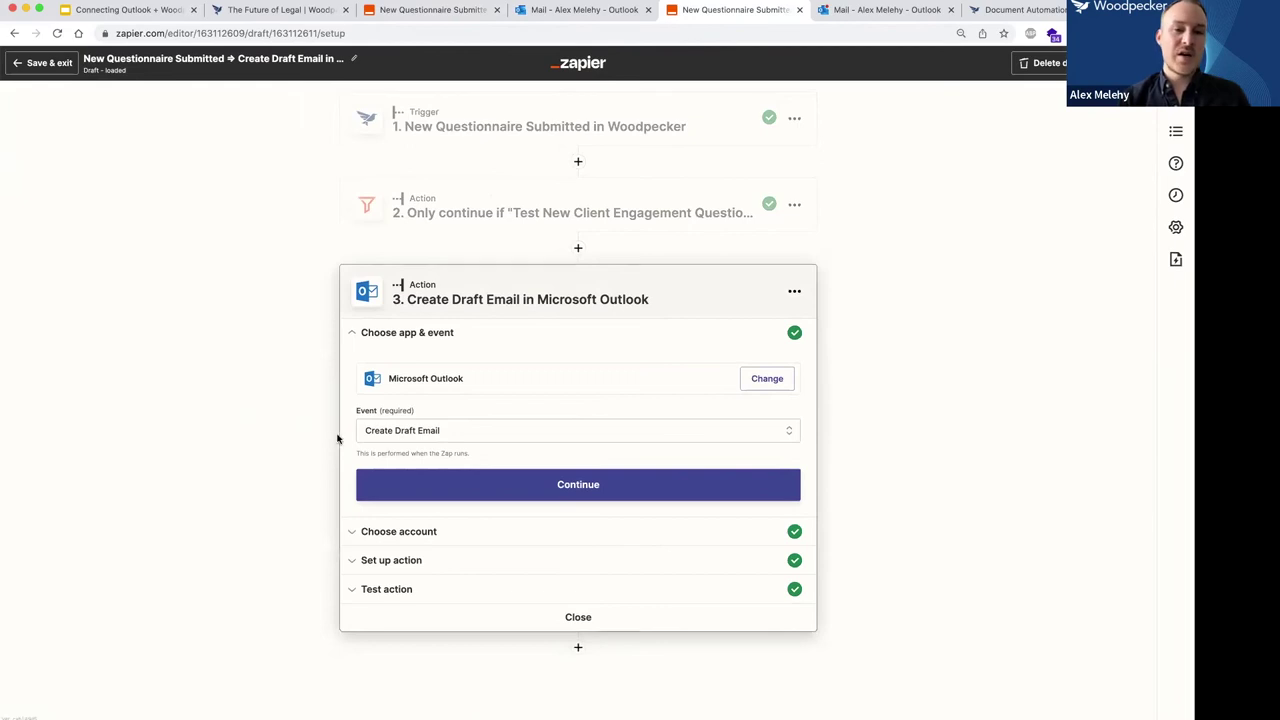
# Keep Create Draft Email as the Outlook event and expand the account and action setup sections.
pyautogui.click(421, 431)
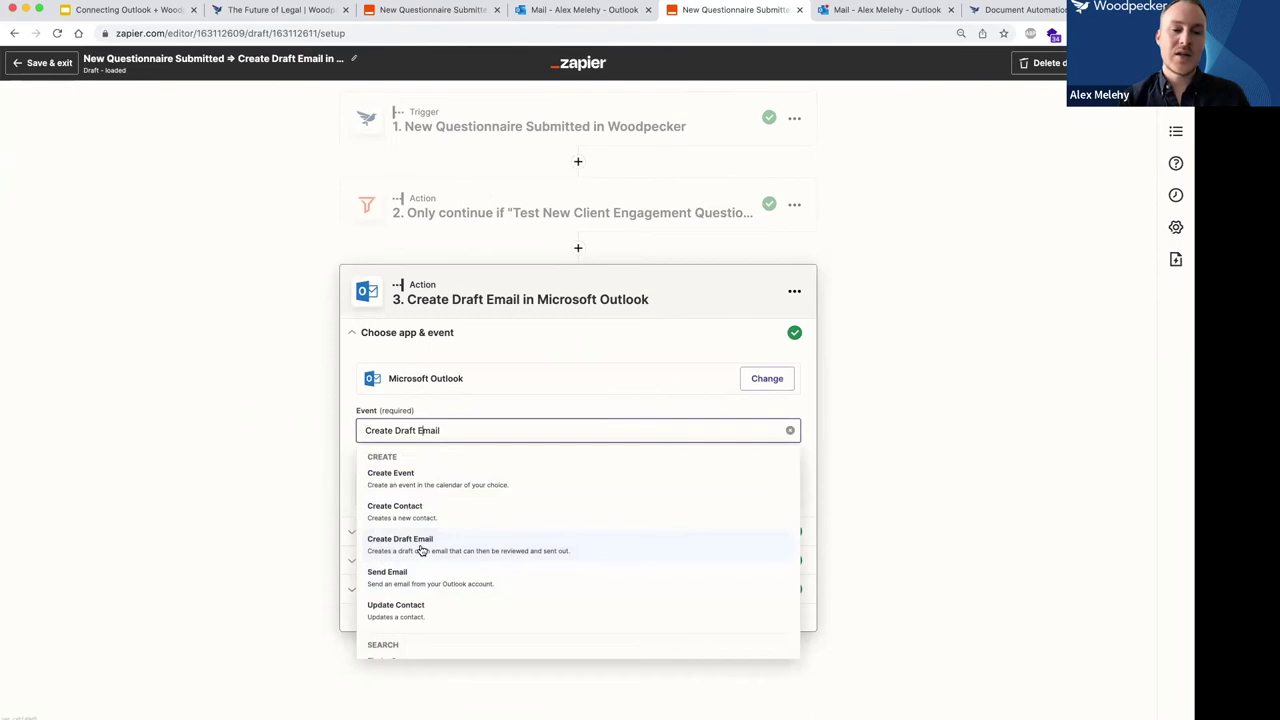
pyautogui.click(298, 489)
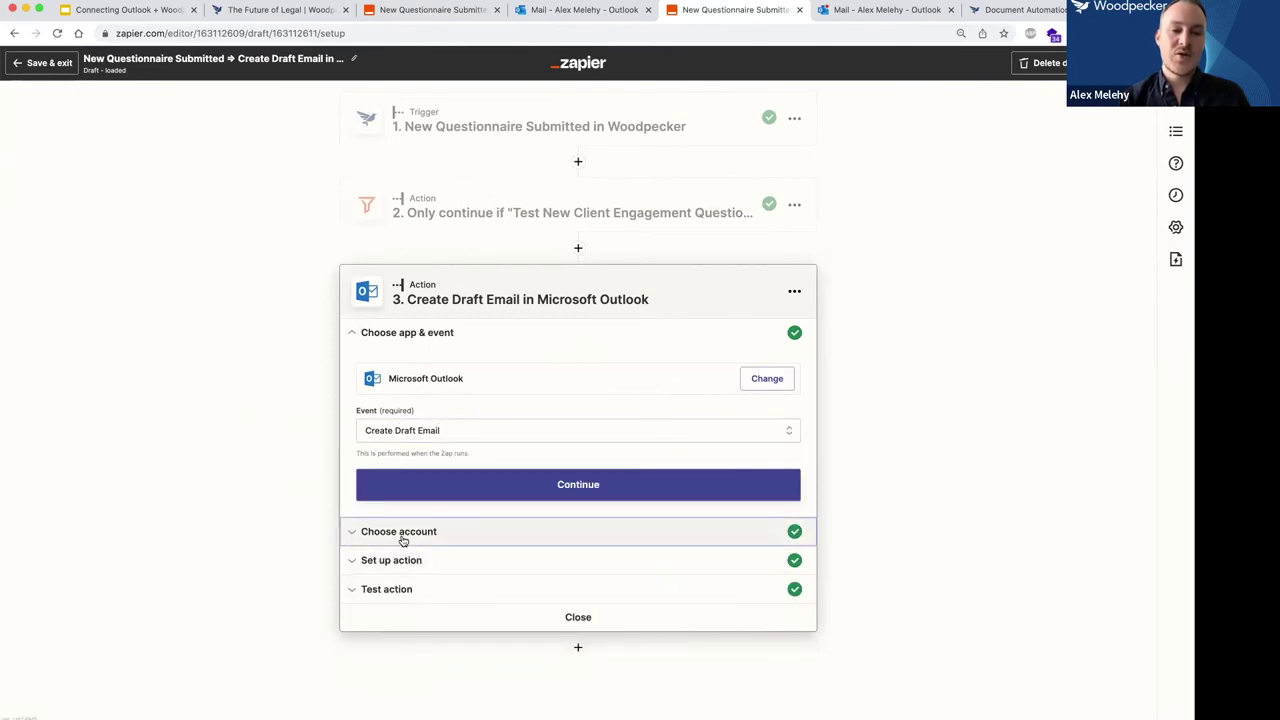
pyautogui.click(402, 532)
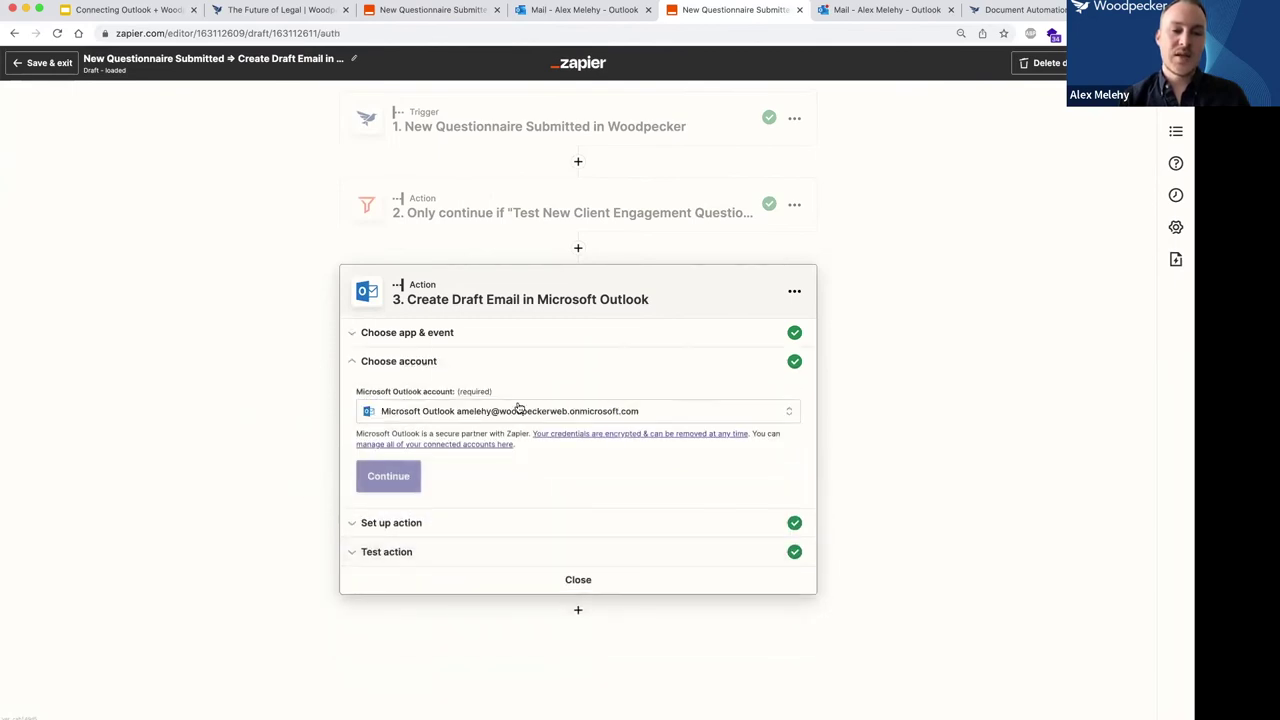
pyautogui.click(407, 532)
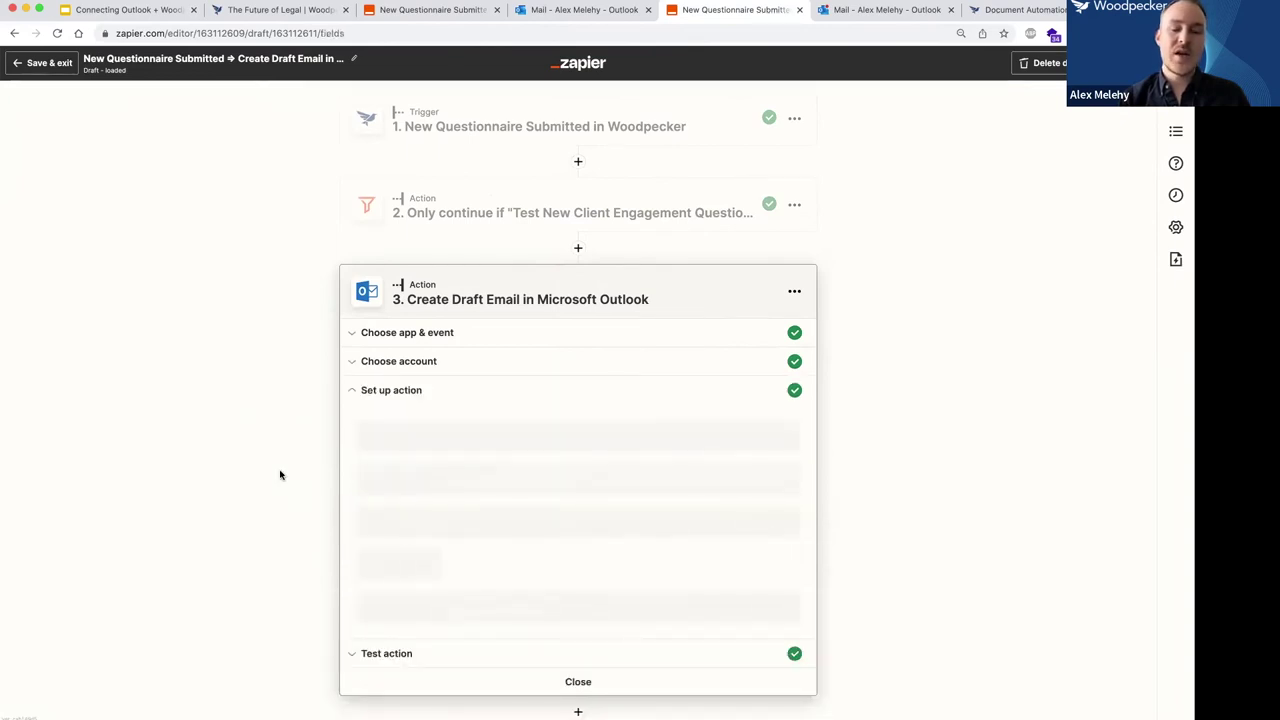
pyautogui.scroll(-1, 280, 475)
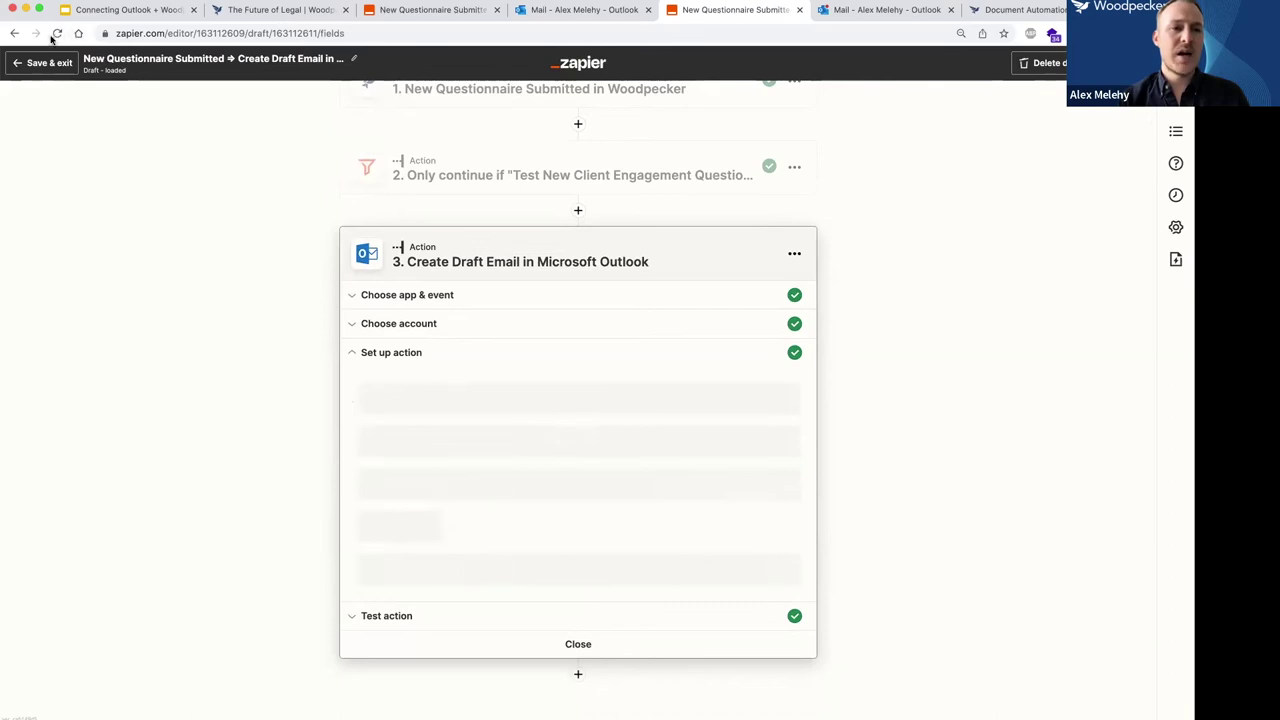
# Reload the zap editor and re-expand the test, account and action setup sections.
pyautogui.press('super+r')
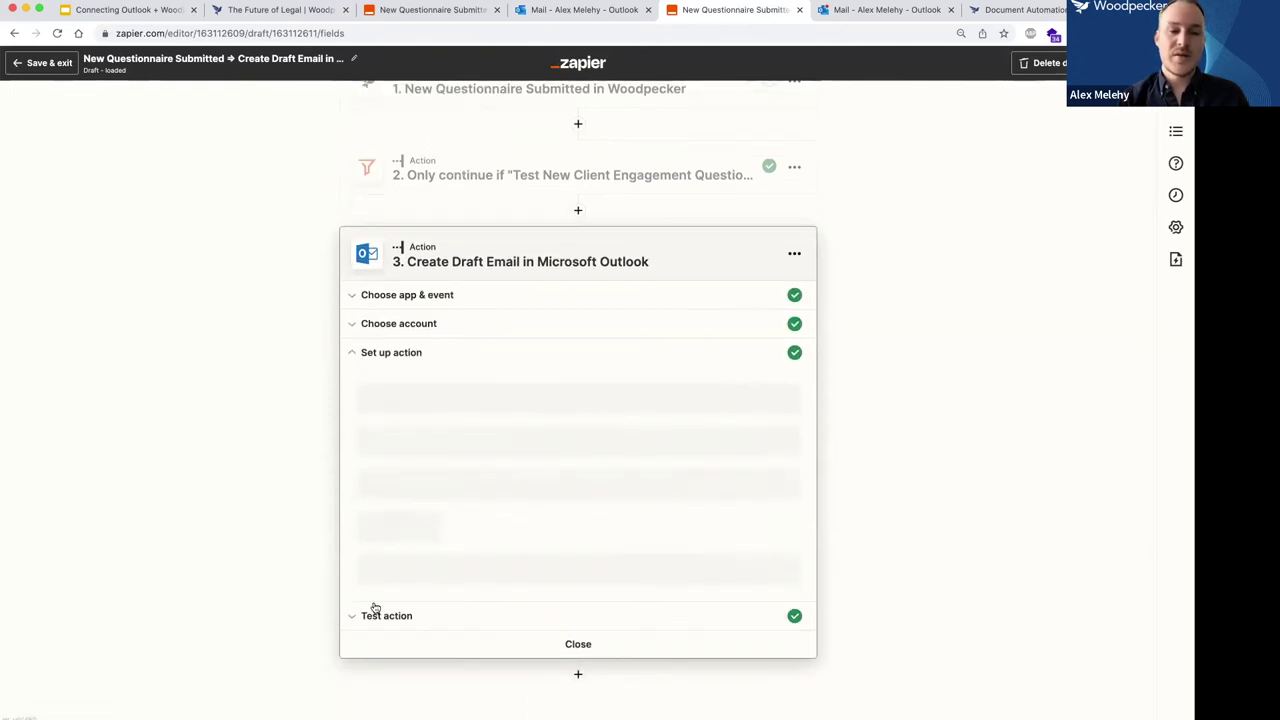
pyautogui.click(381, 617)
pyautogui.click(368, 390)
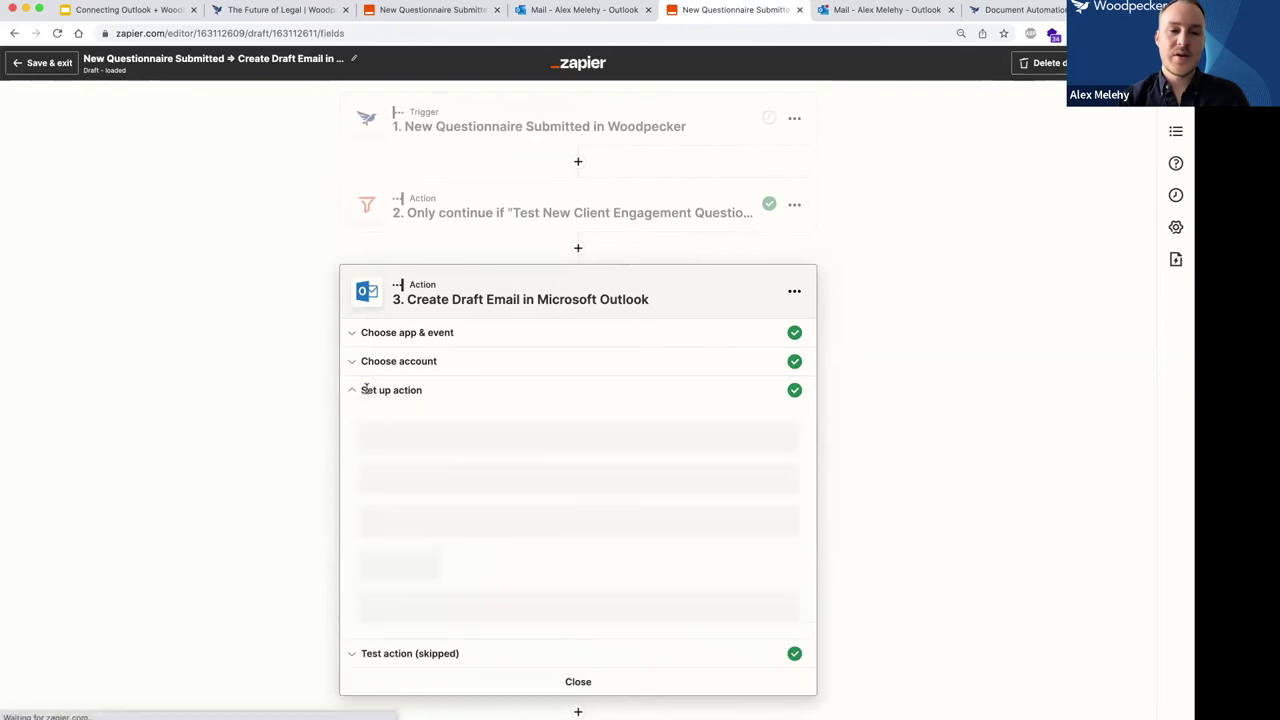
pyautogui.click(376, 363)
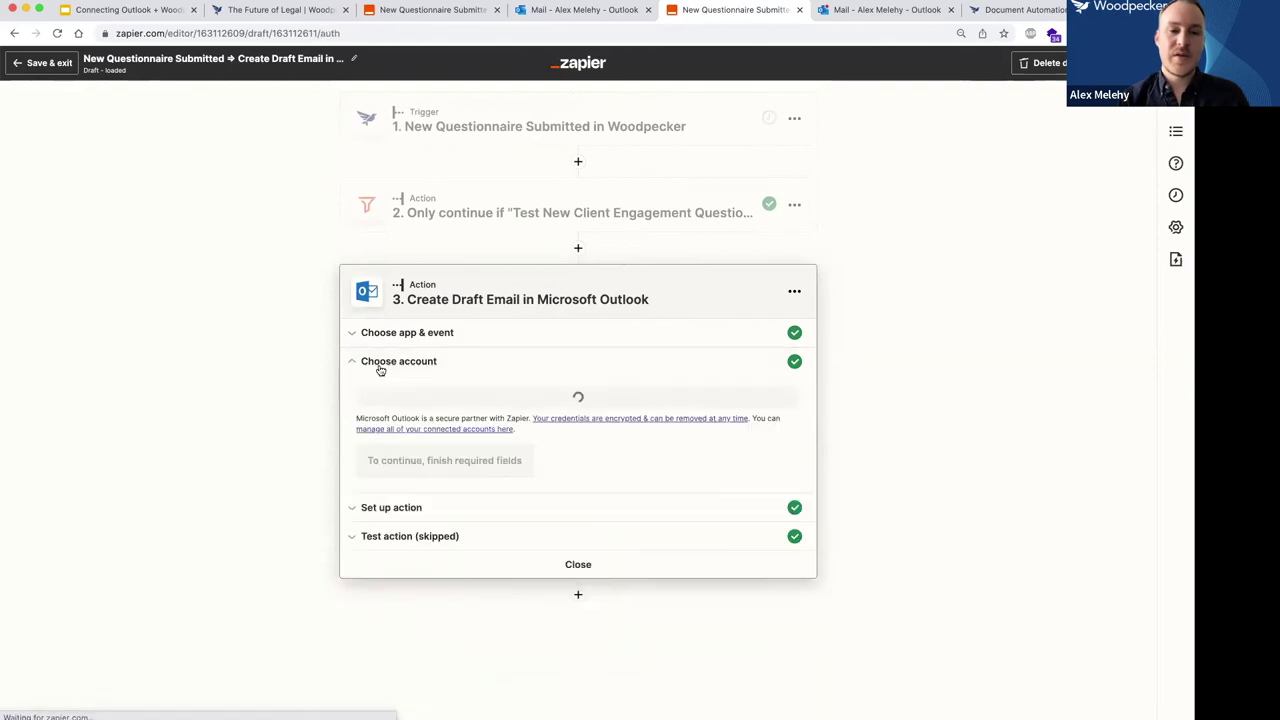
pyautogui.click(424, 523)
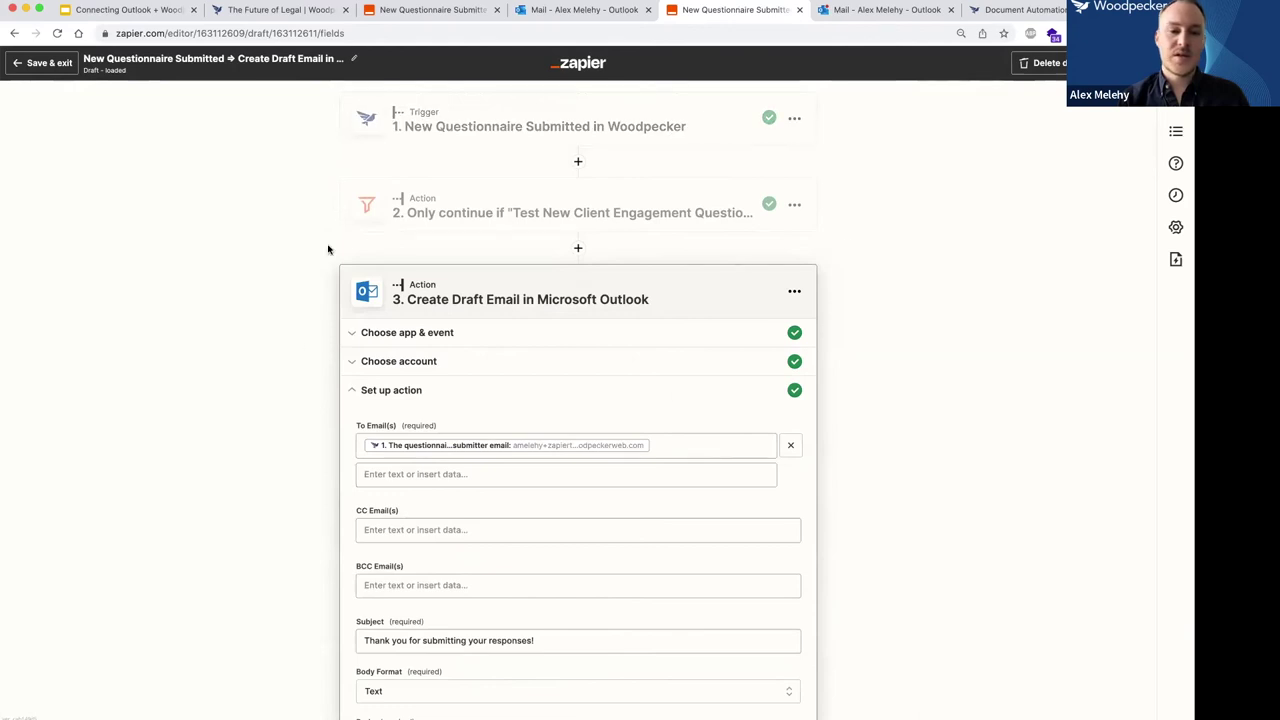
# Address the Outlook draft to the questionnaire submitter's email from the Woodpecker trigger fields.
pyautogui.scroll(-3, 306, 343)
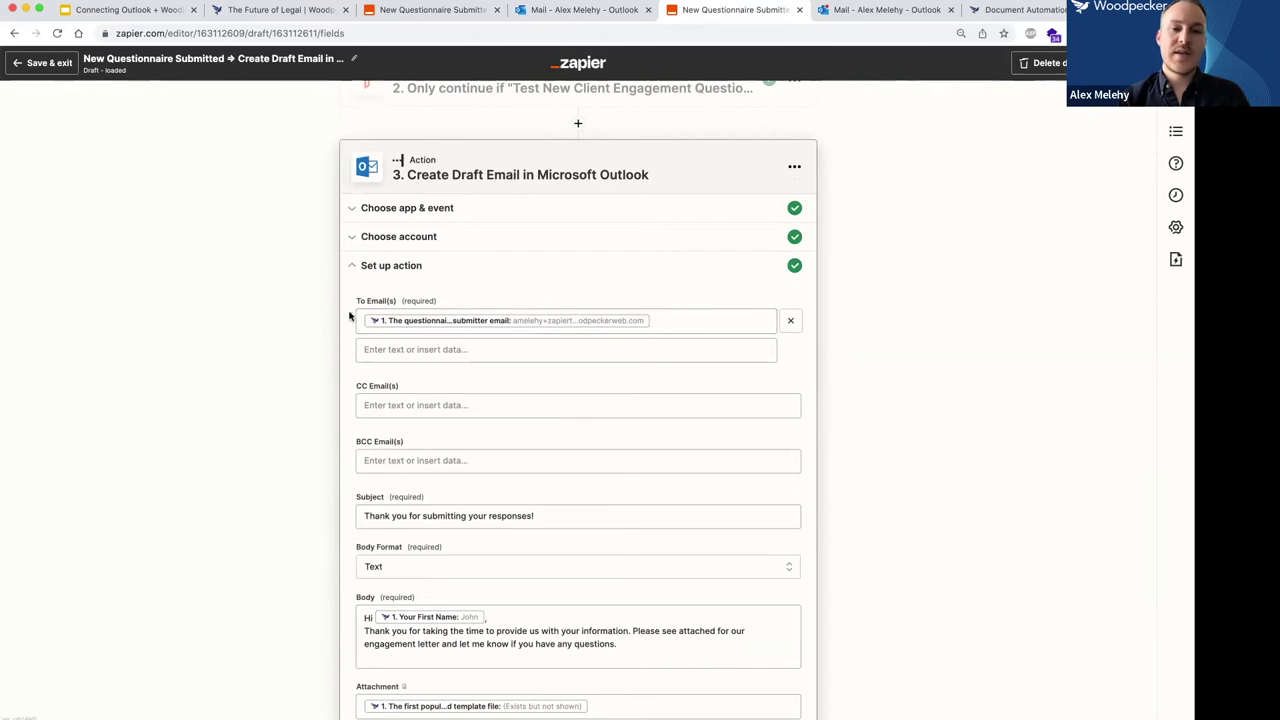
pyautogui.click(682, 321)
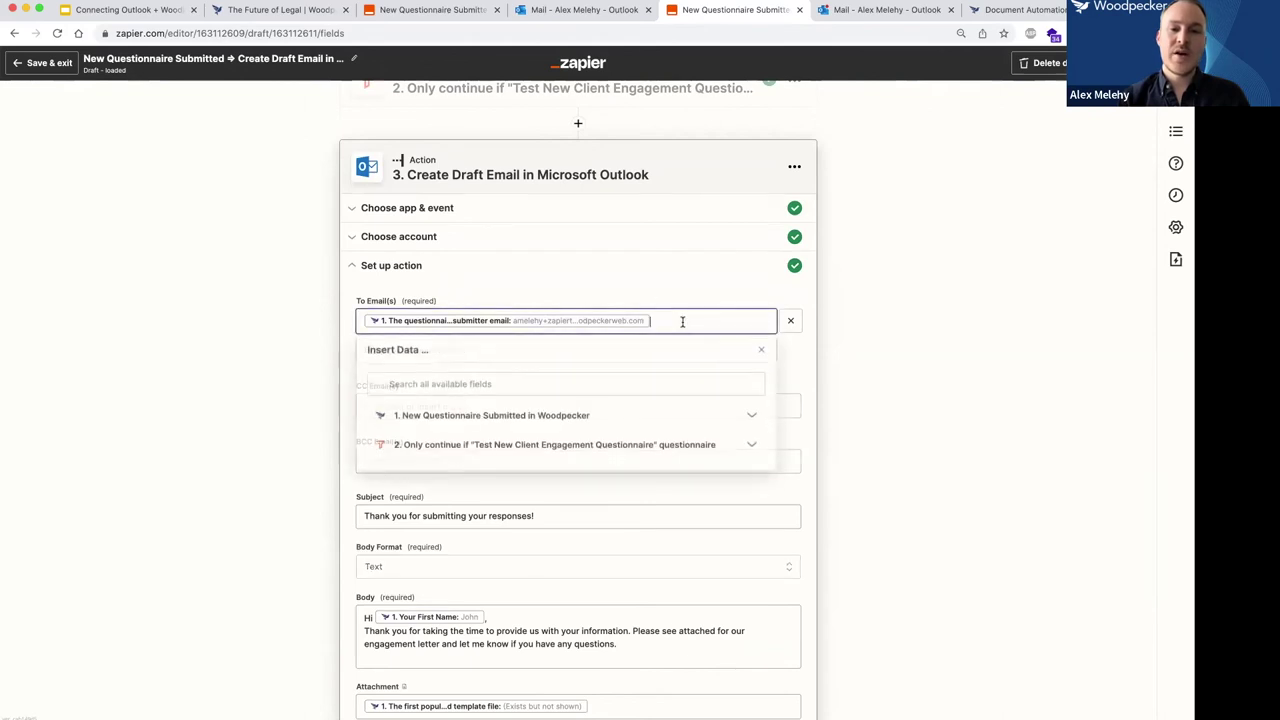
pyautogui.click(566, 417)
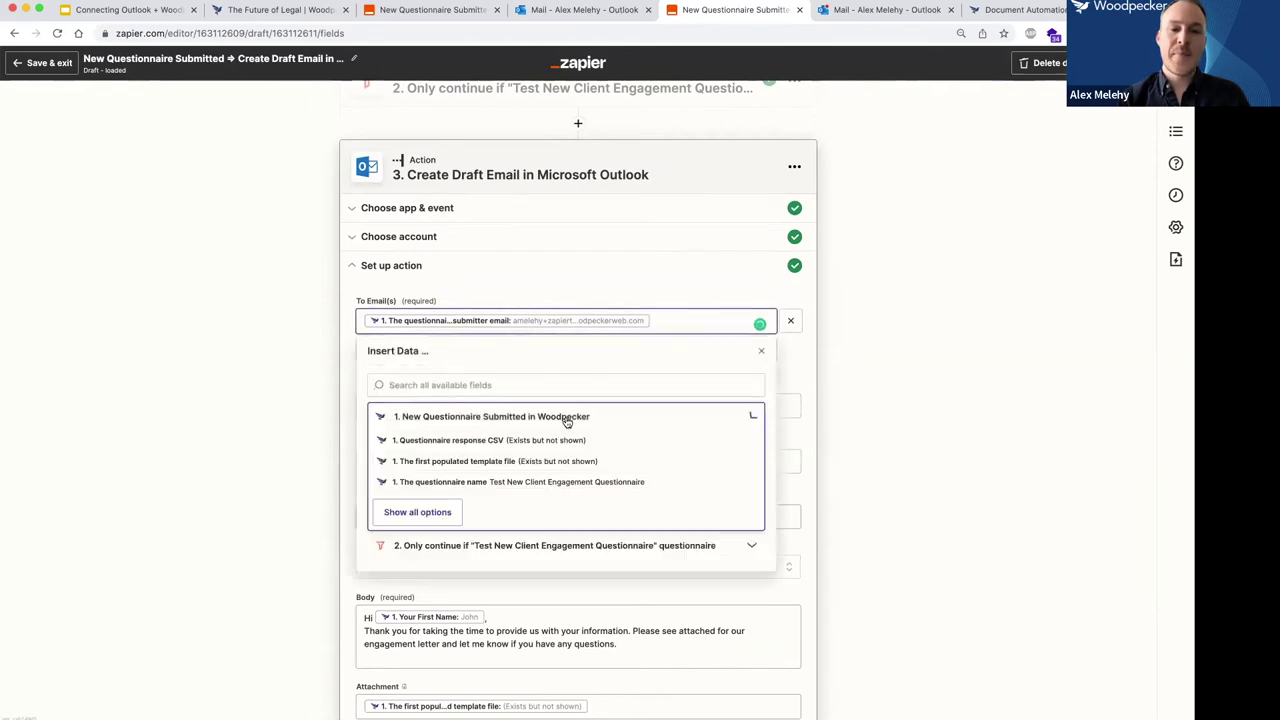
pyautogui.click(440, 510)
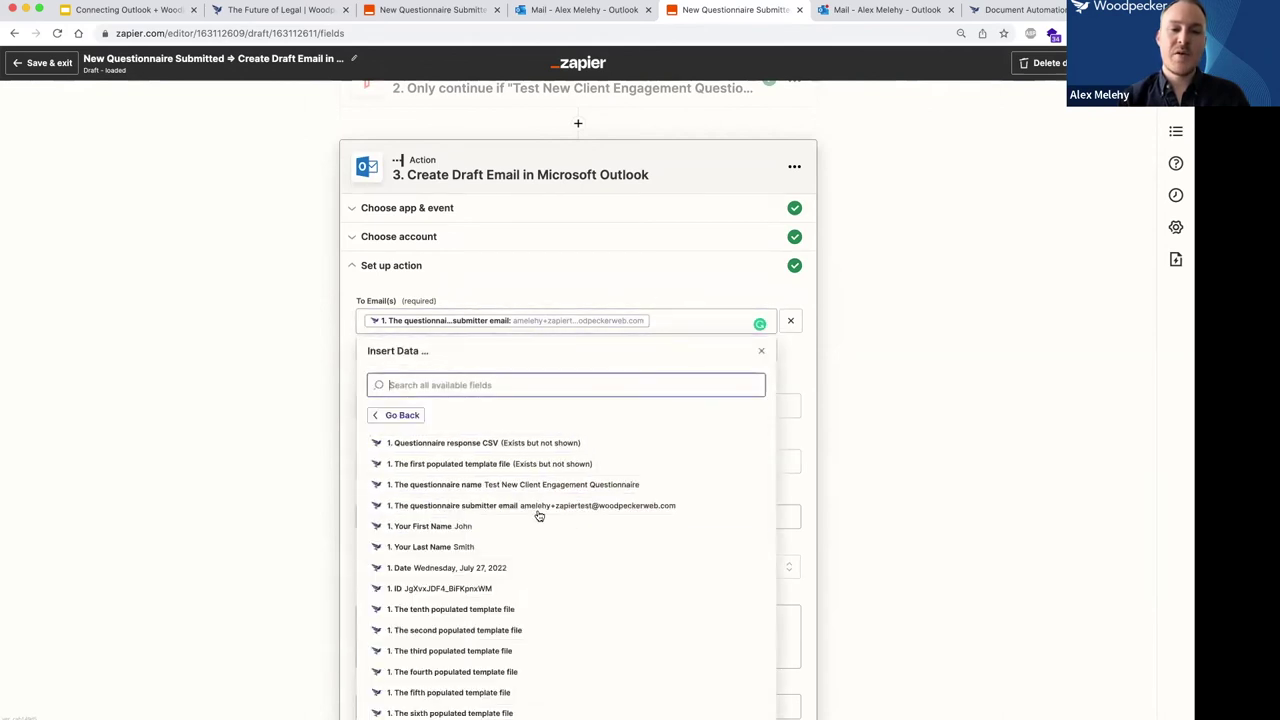
pyautogui.click(476, 507)
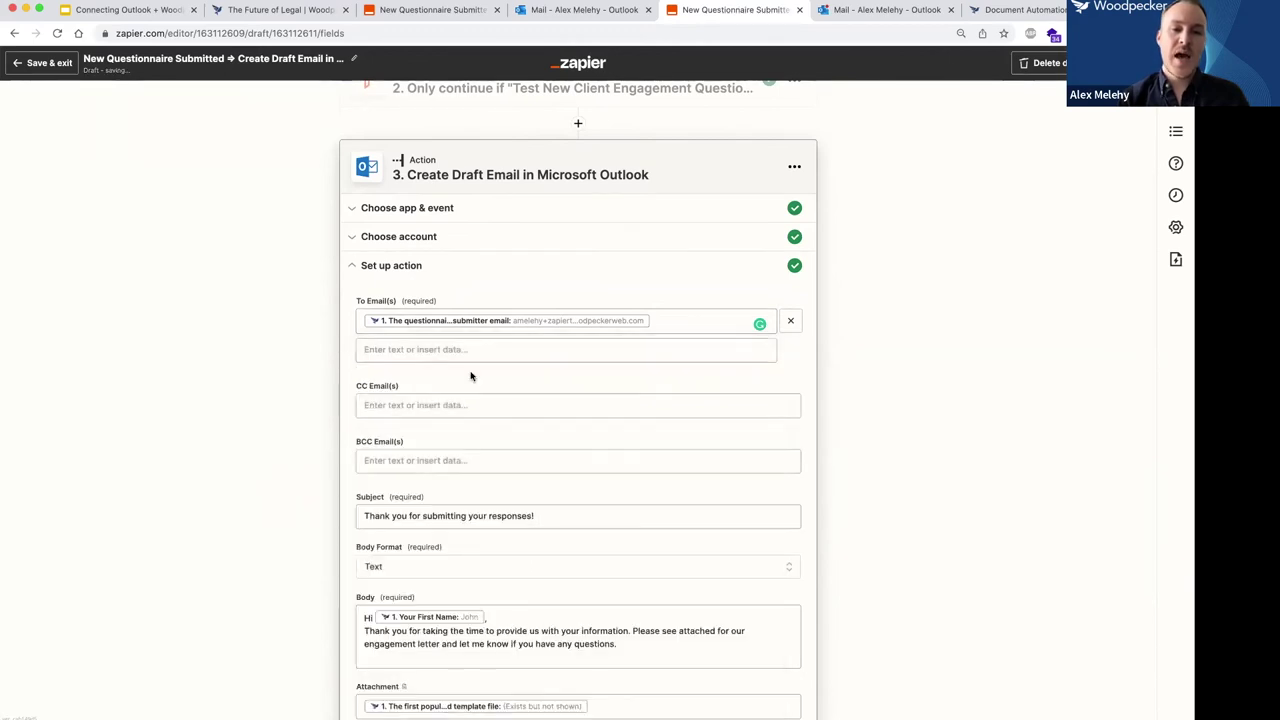
# Attach the first populated template file, skip the action test and close the step.
pyautogui.scroll(-2, 471, 377)
pyautogui.scroll(-2, 477, 357)
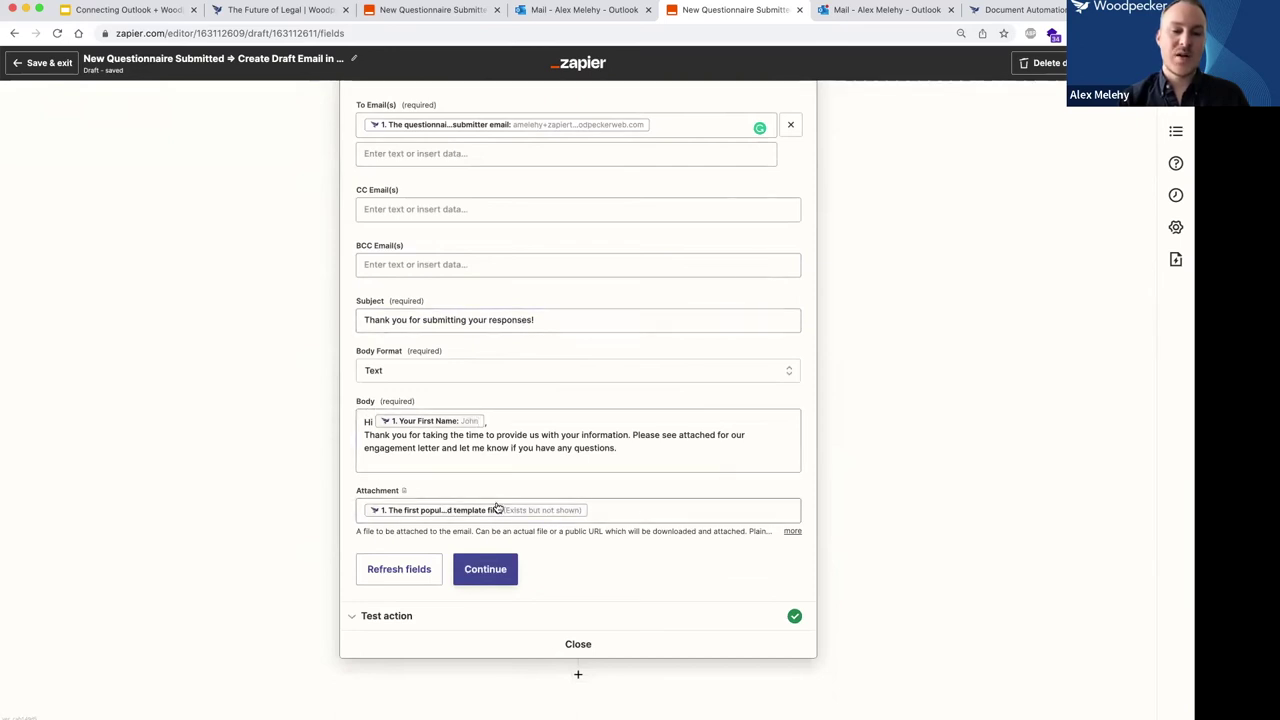
pyautogui.click(655, 514)
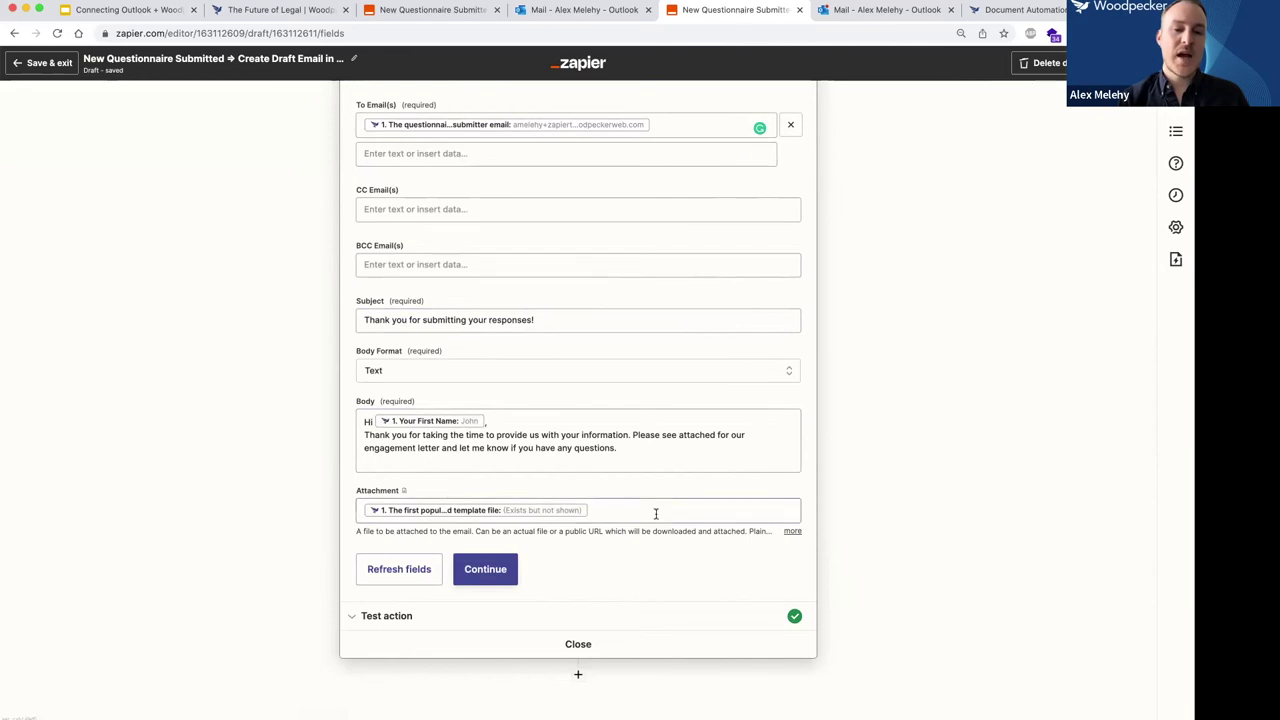
pyautogui.click(535, 608)
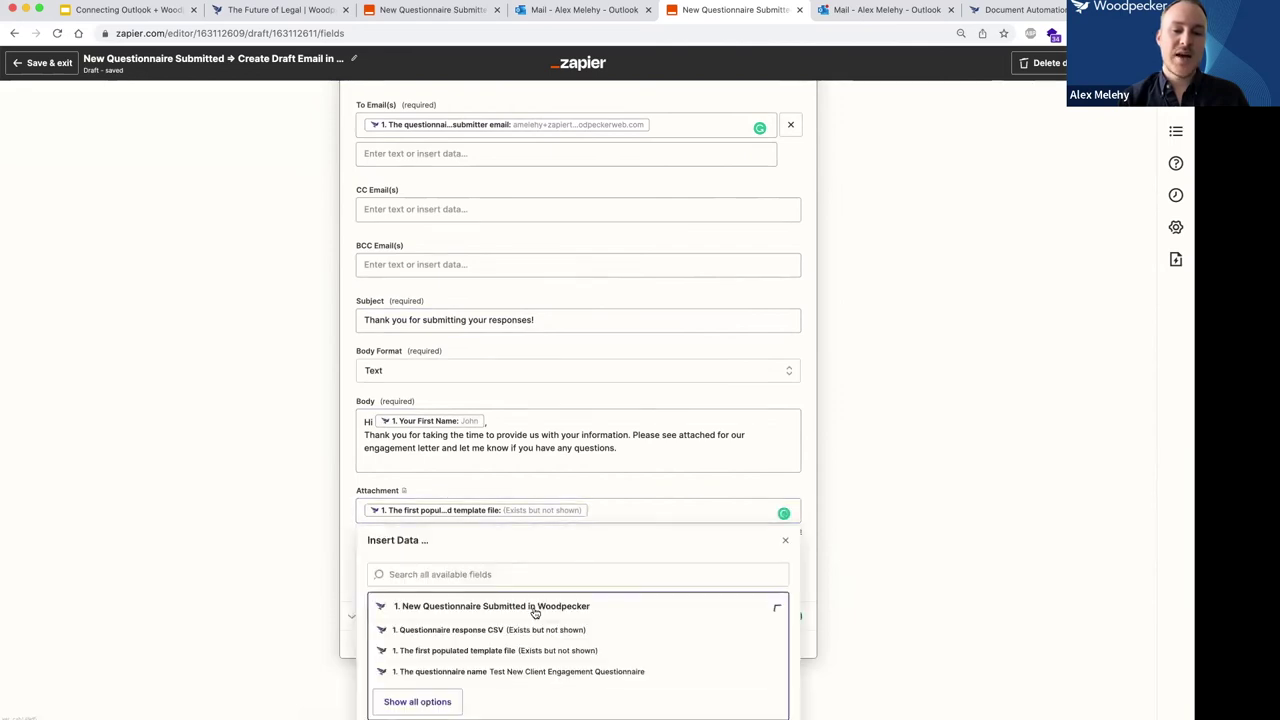
pyautogui.click(446, 653)
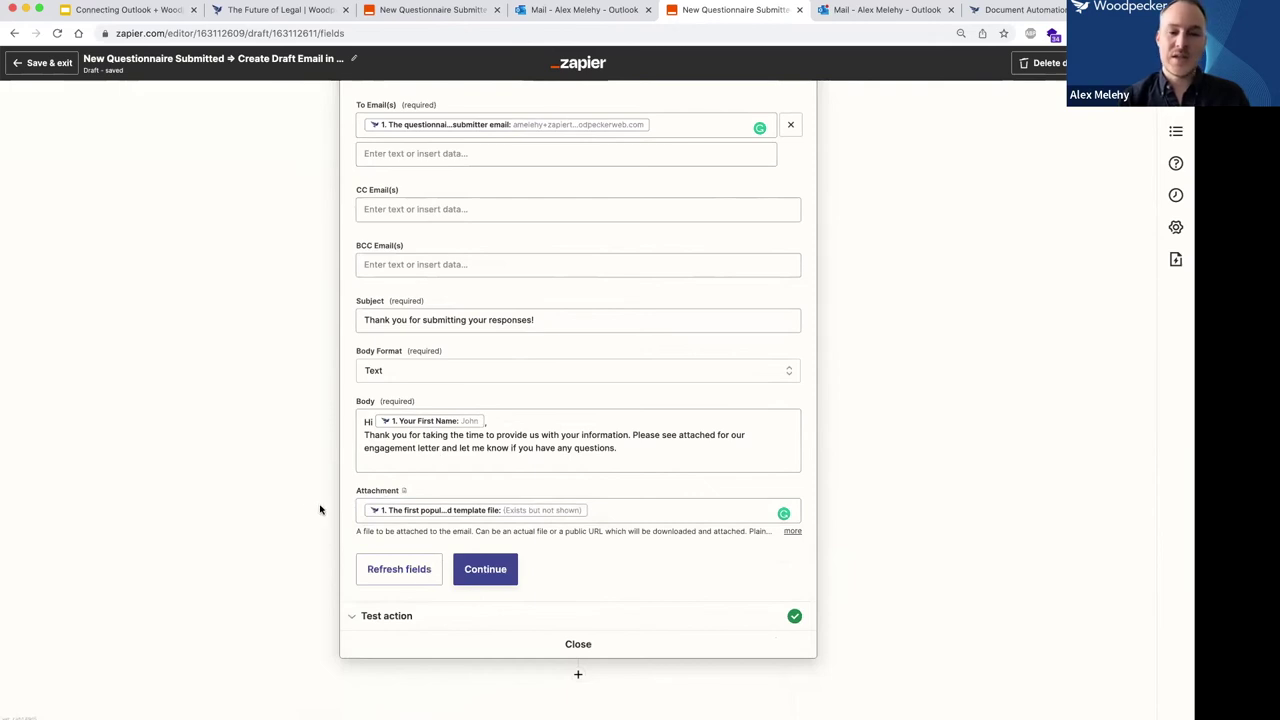
pyautogui.click(403, 616)
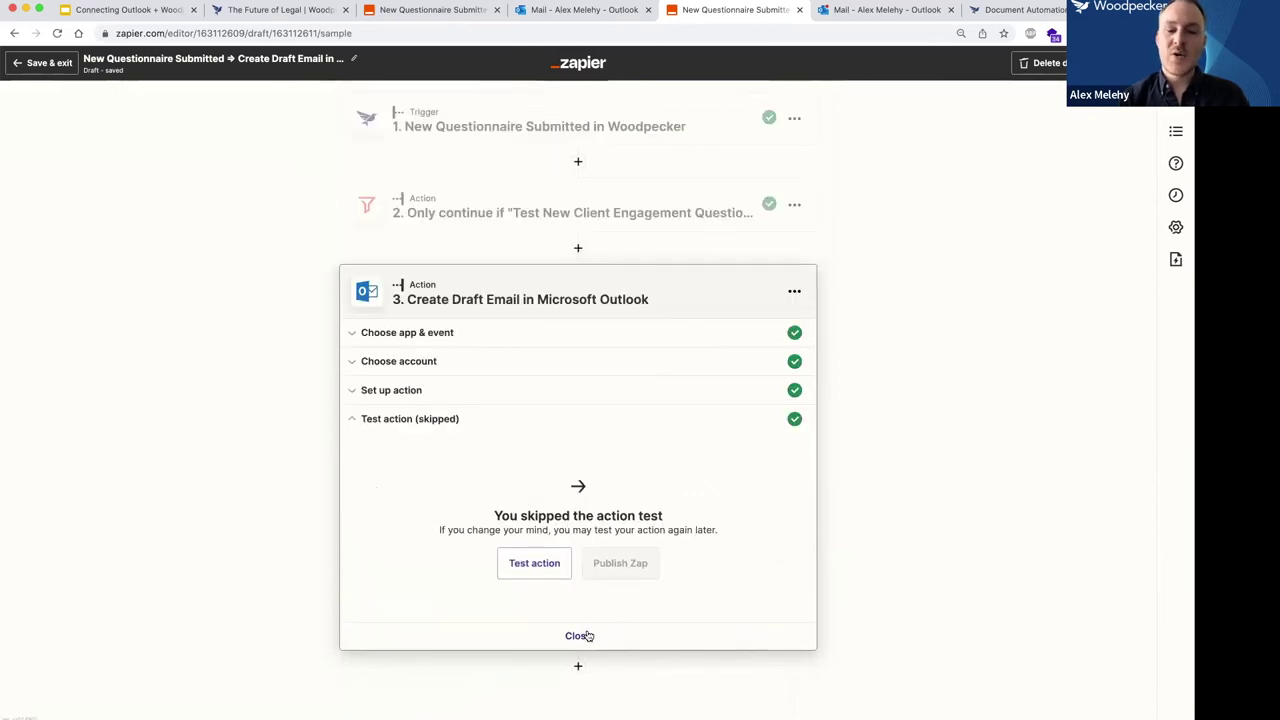
pyautogui.click(576, 634)
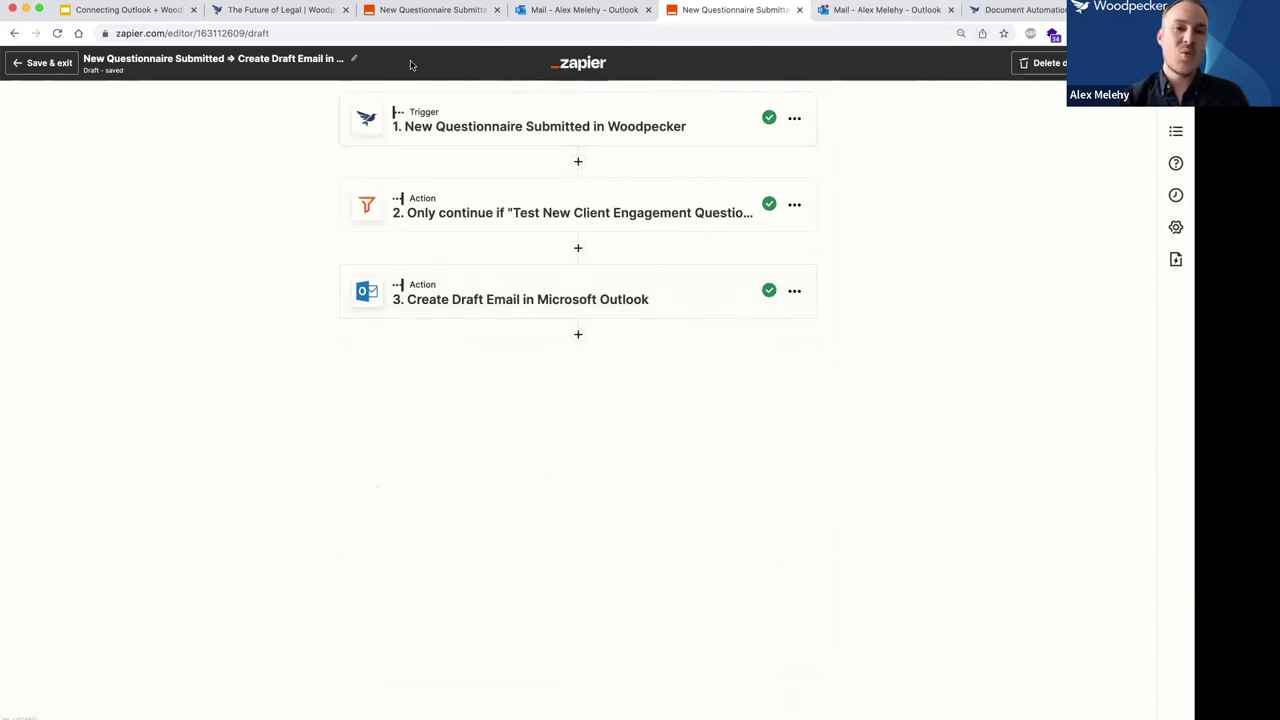
# Inspect the new thank-you draft with its engagement attachment in Outlook Drafts, then return to Zapier.
pyautogui.click(278, 10)
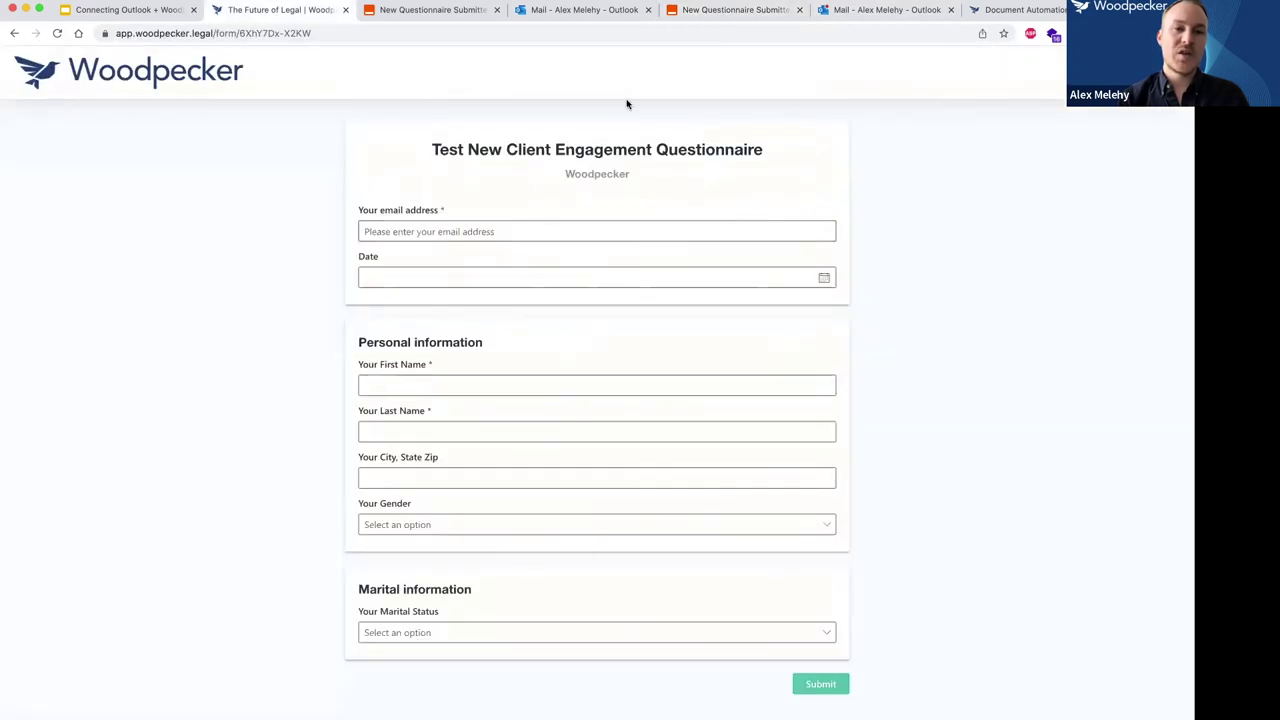
pyautogui.click(834, 13)
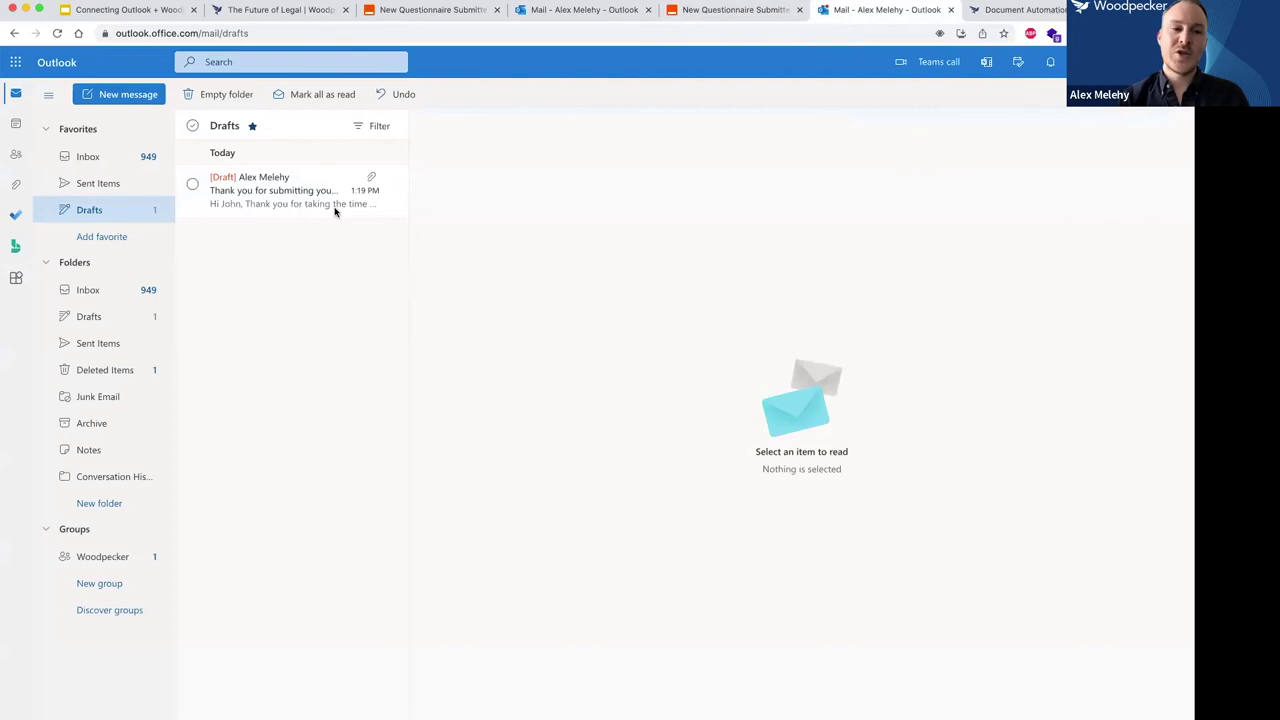
pyautogui.click(257, 193)
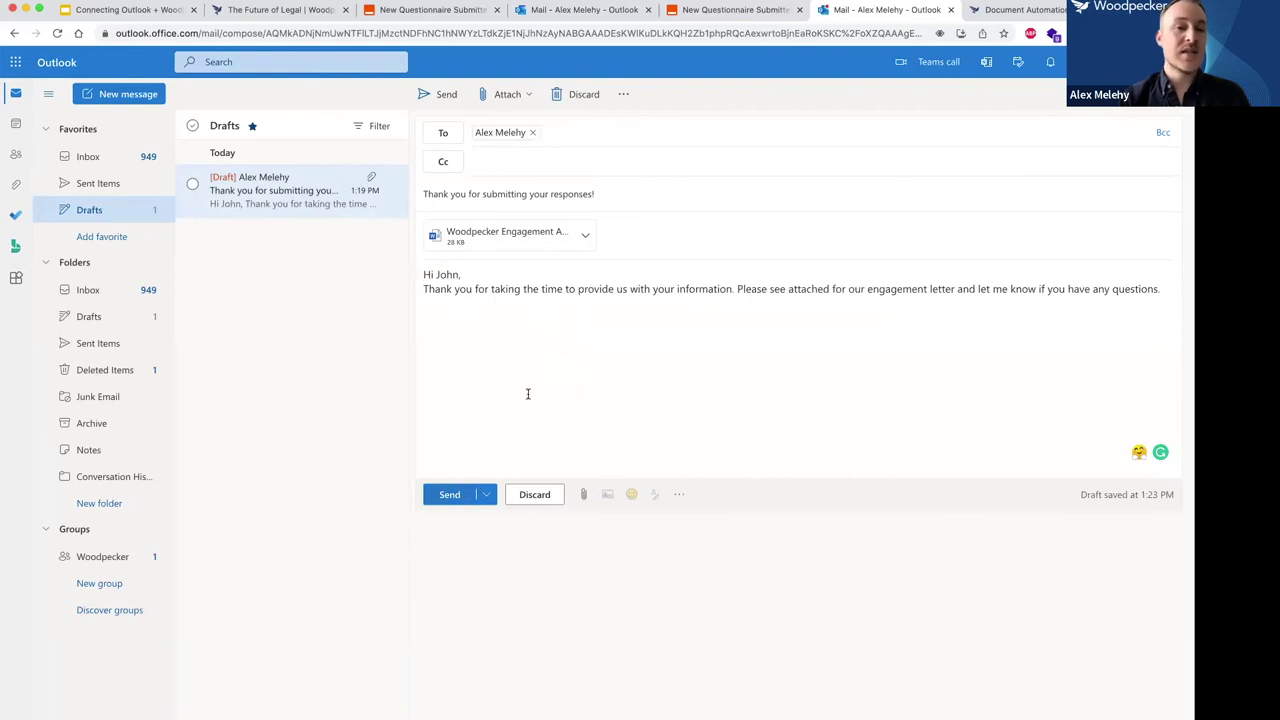
pyautogui.click(713, 16)
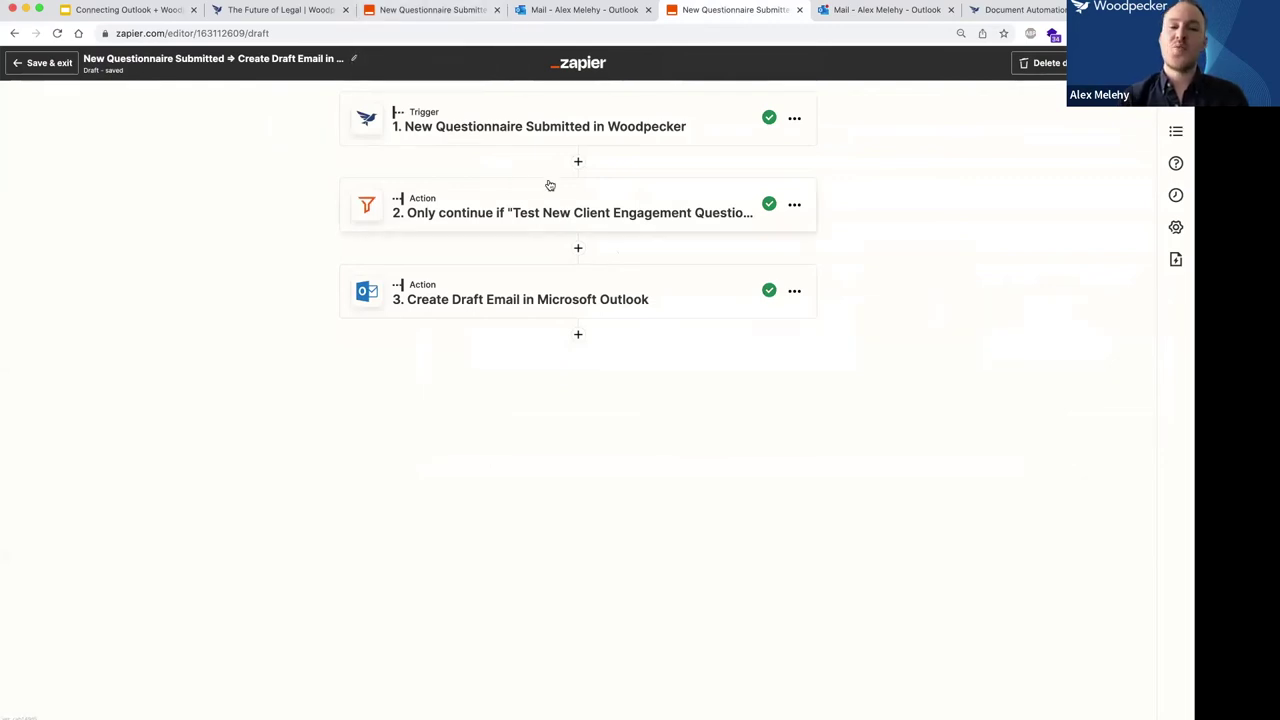
# Compare the Send Email and Create Draft Email zaps, then show slide 8, Other Zaps.
pyautogui.click(433, 11)
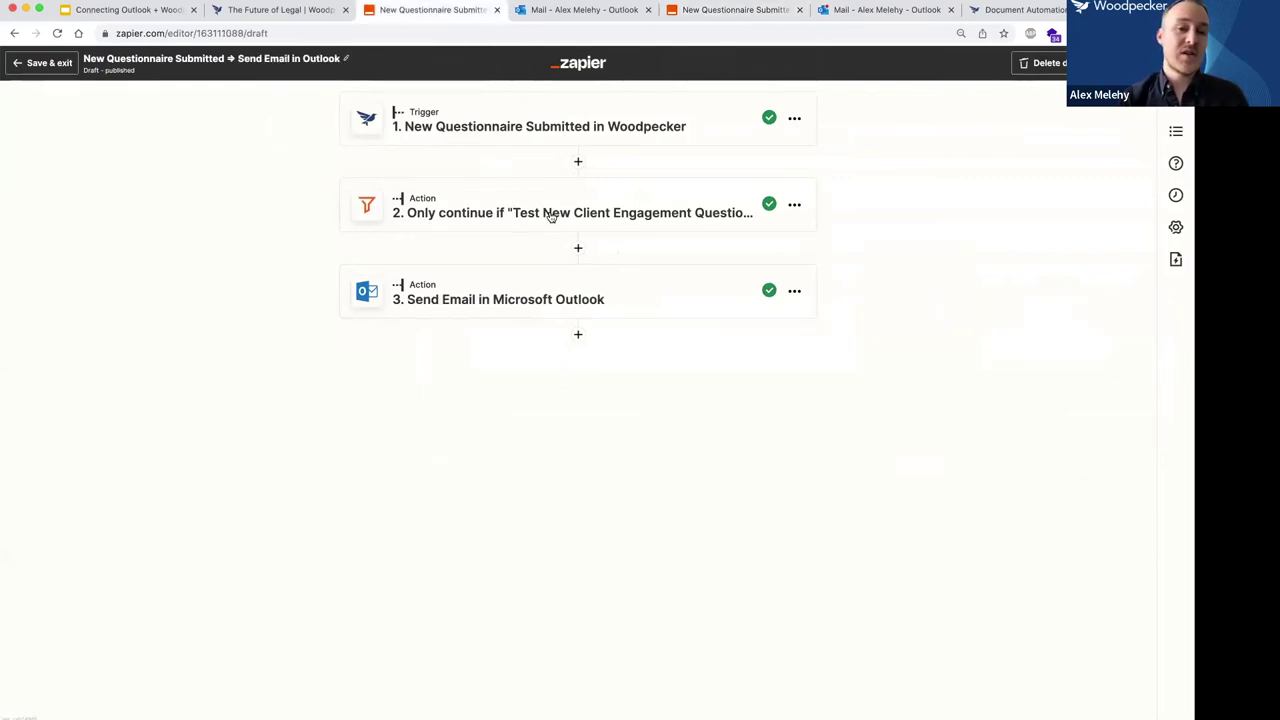
pyautogui.click(684, 18)
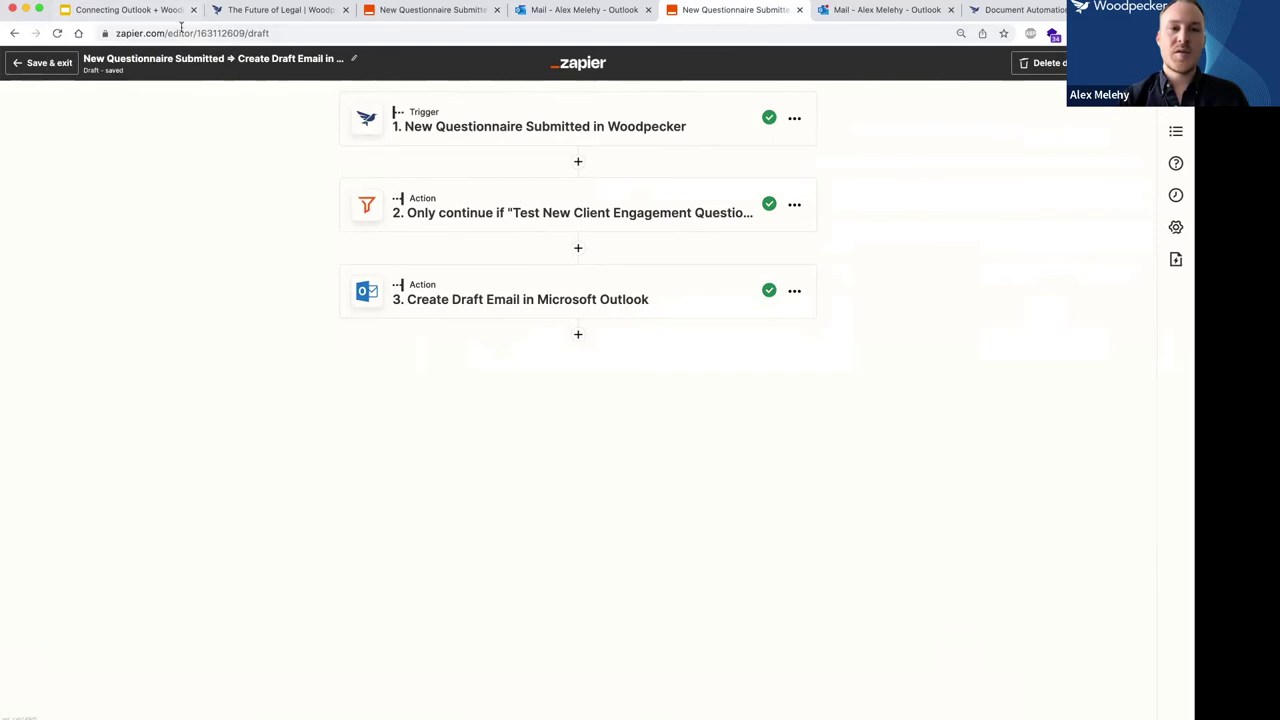
pyautogui.click(137, 14)
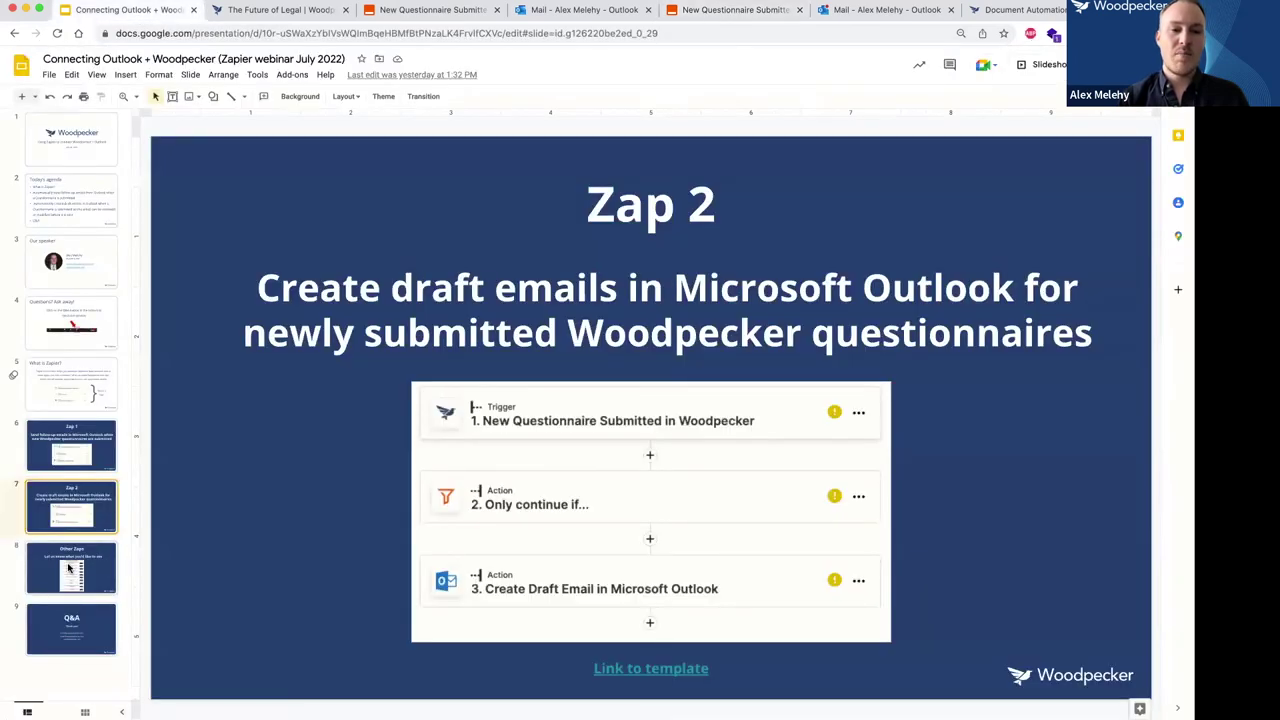
pyautogui.click(69, 569)
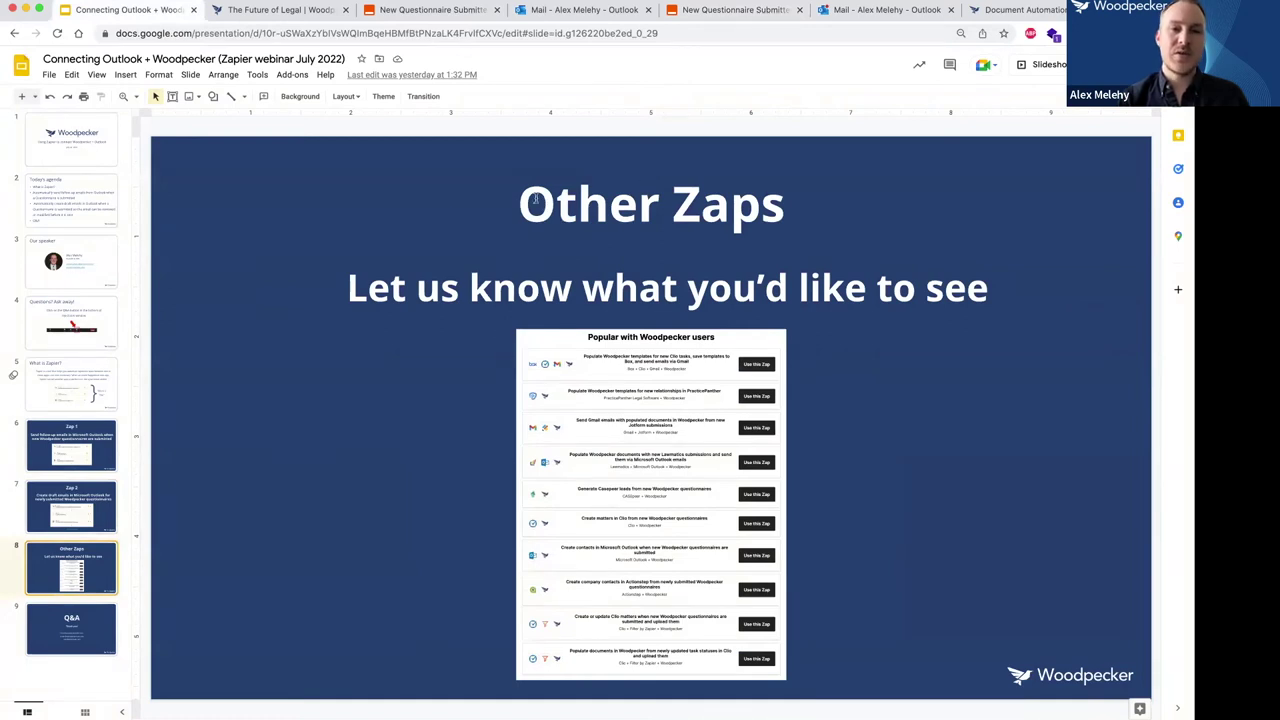
# Flip between both zaps again and bring up Woodpecker's integrations page.
pyautogui.click(430, 14)
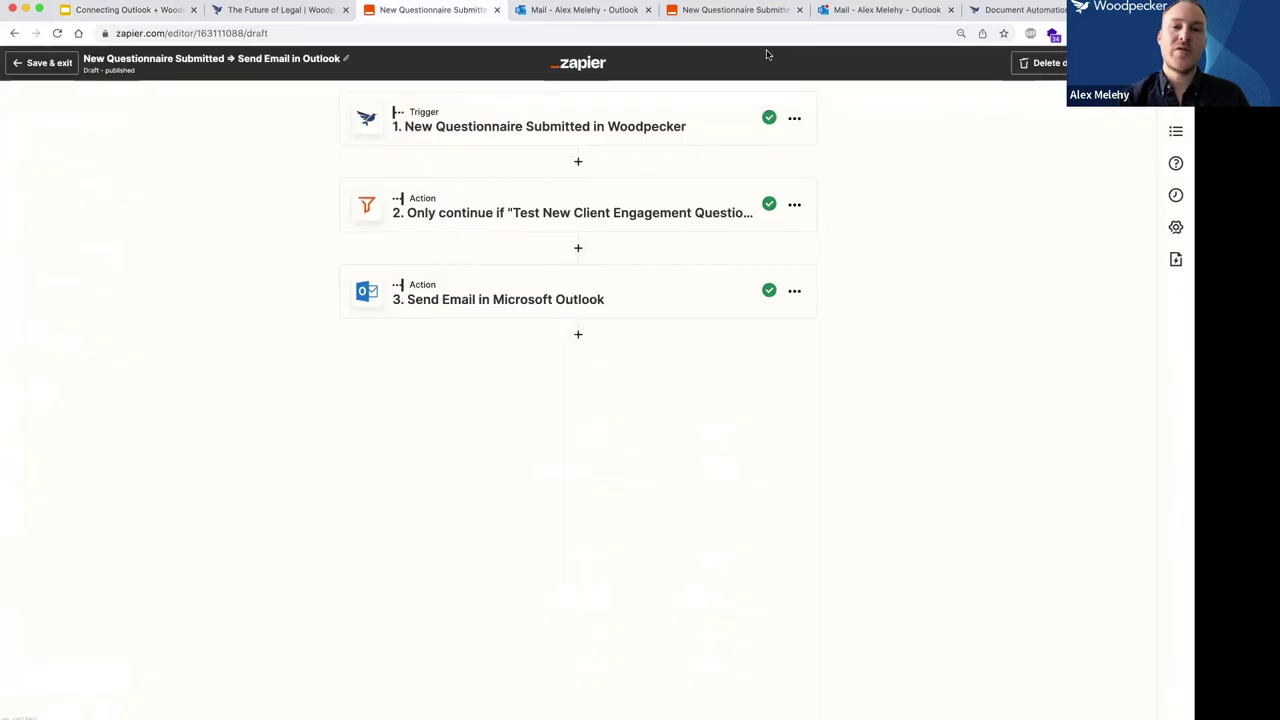
pyautogui.click(743, 14)
pyautogui.click(1012, 10)
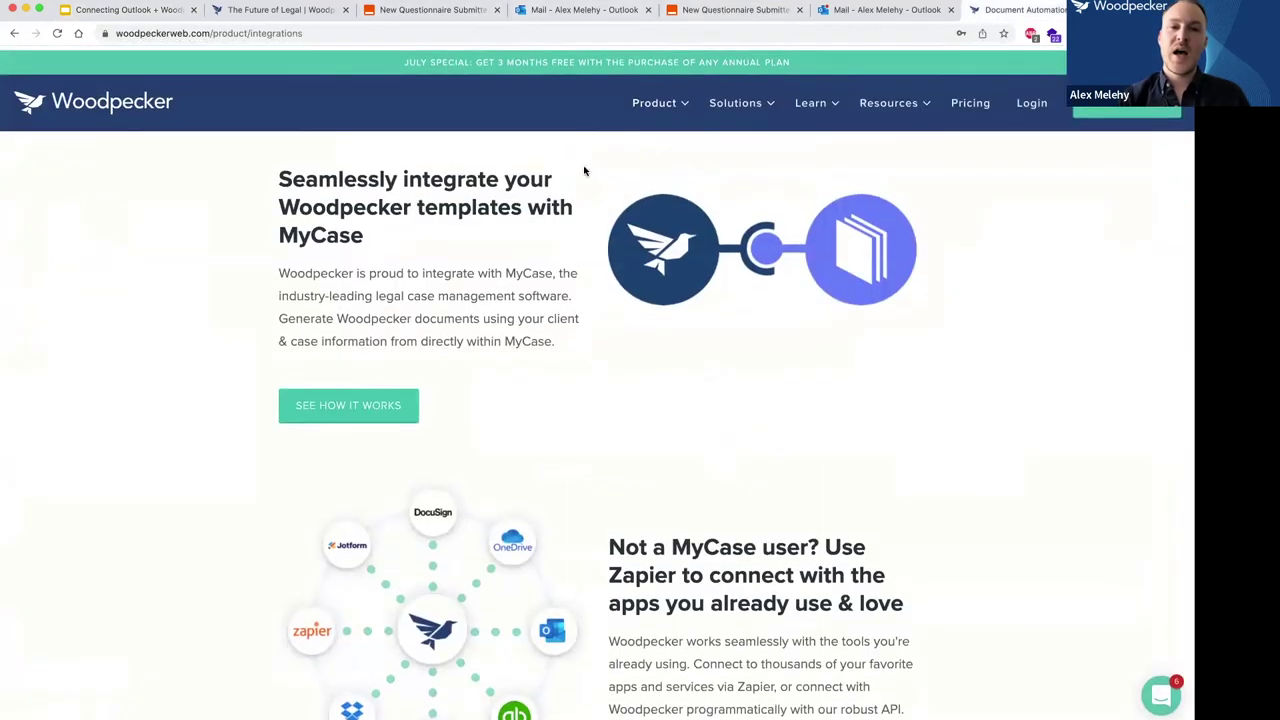
# Reload Product > Integrations and scroll to its Zapier section, glancing back at both zaps.
pyautogui.moveTo(655, 98)
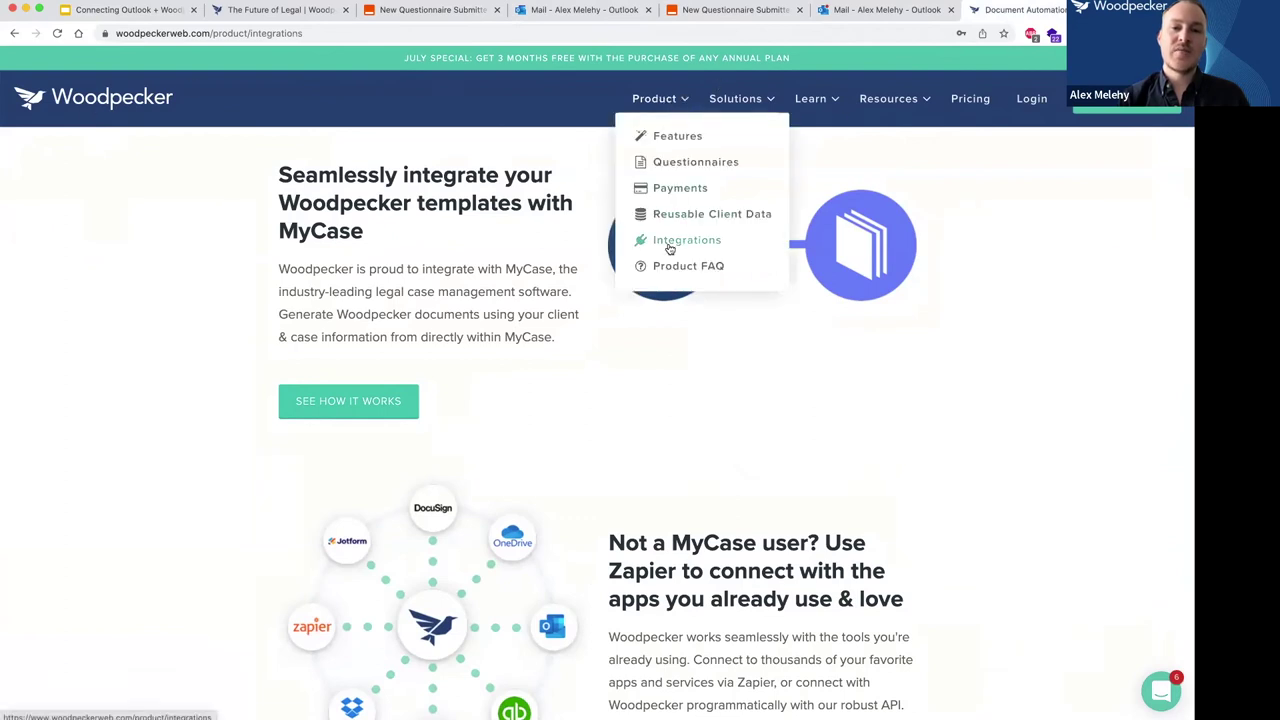
pyautogui.click(669, 242)
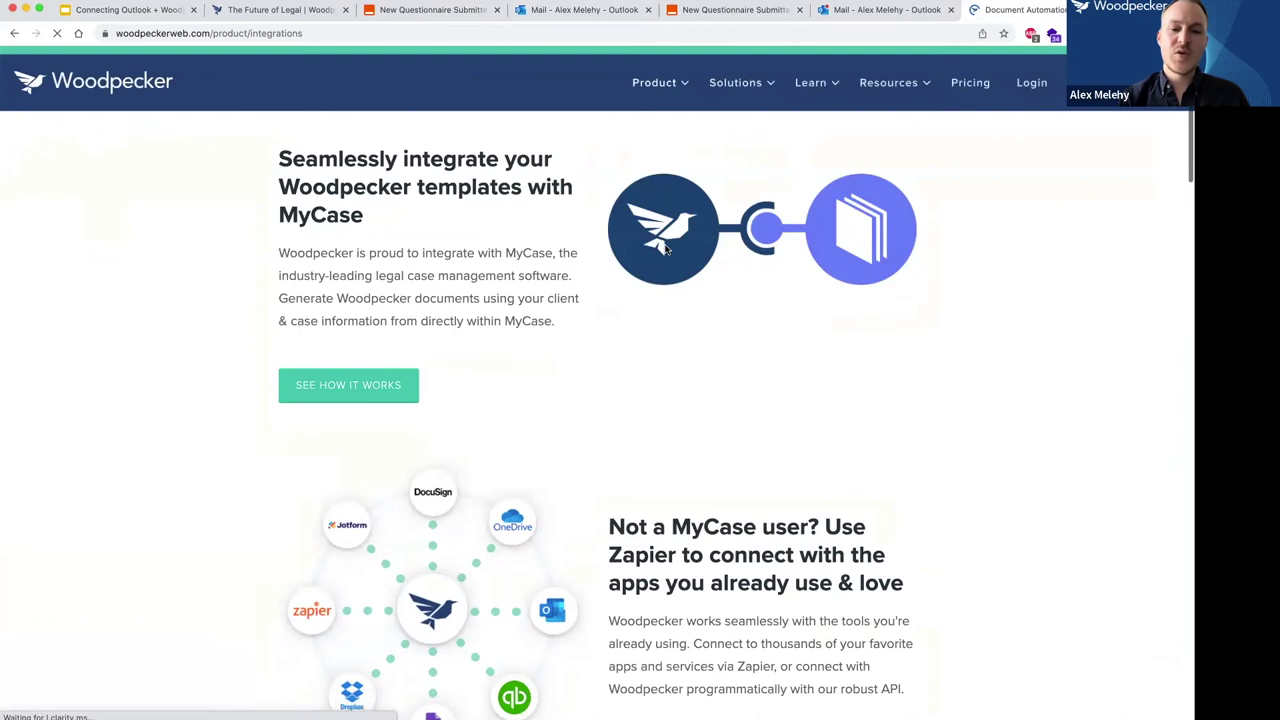
pyautogui.scroll(-5, 665, 248)
pyautogui.scroll(-3, 575, 350)
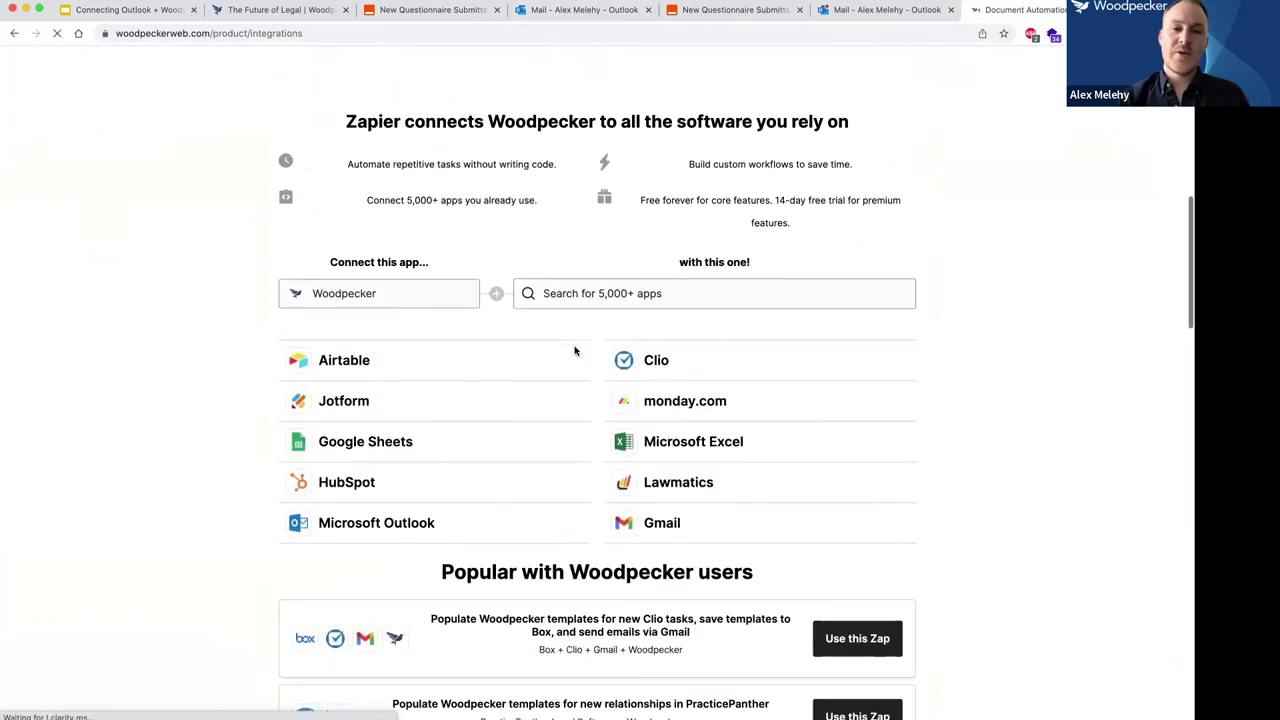
pyautogui.scroll(-8, 144, 419)
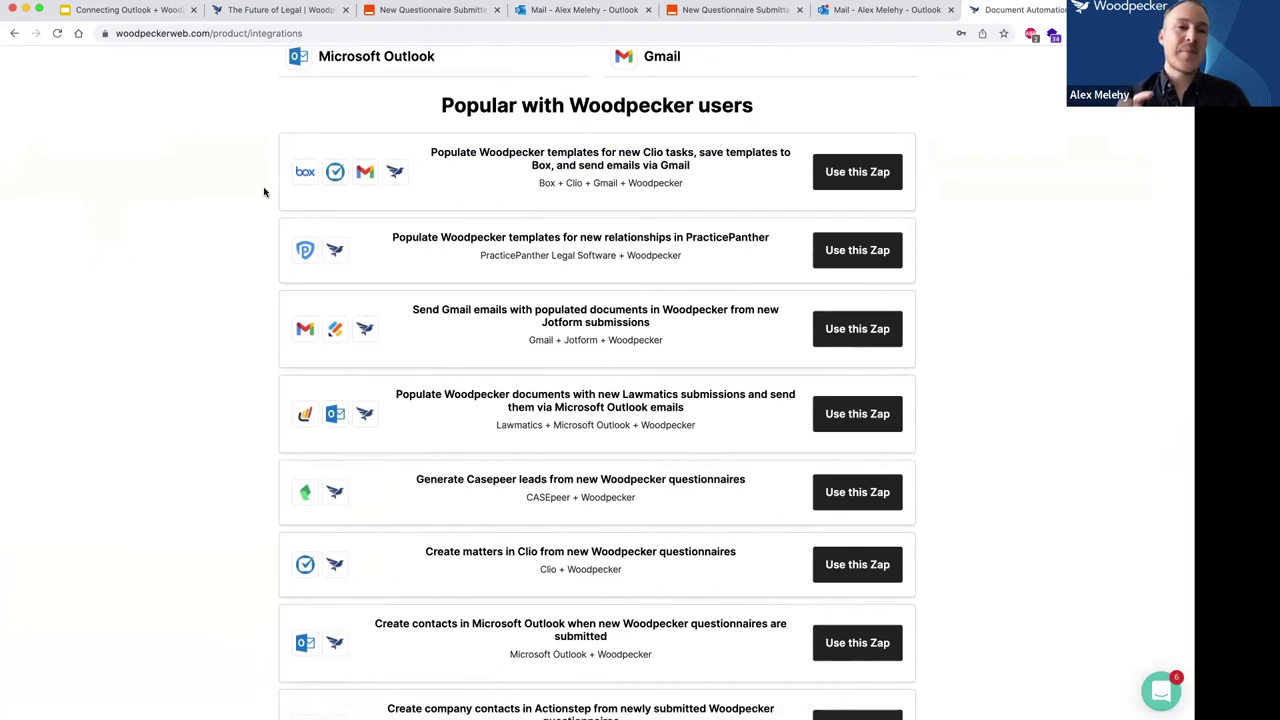
pyautogui.click(407, 17)
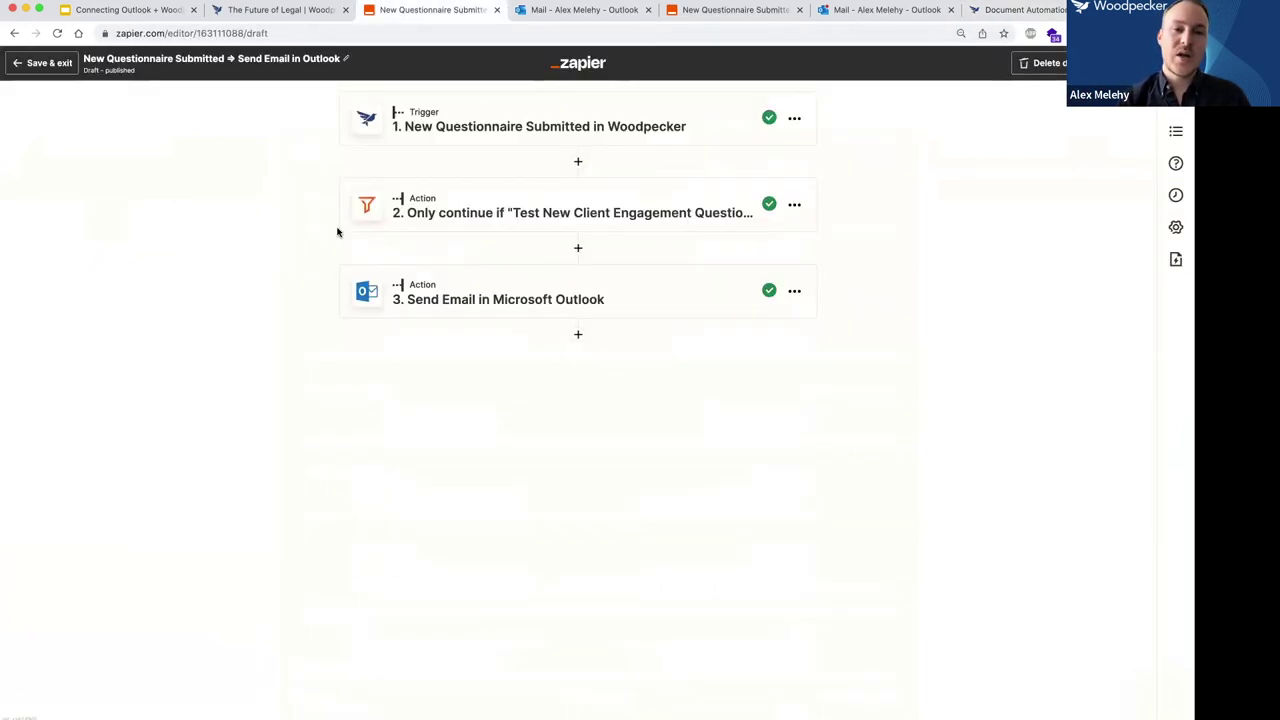
pyautogui.click(692, 17)
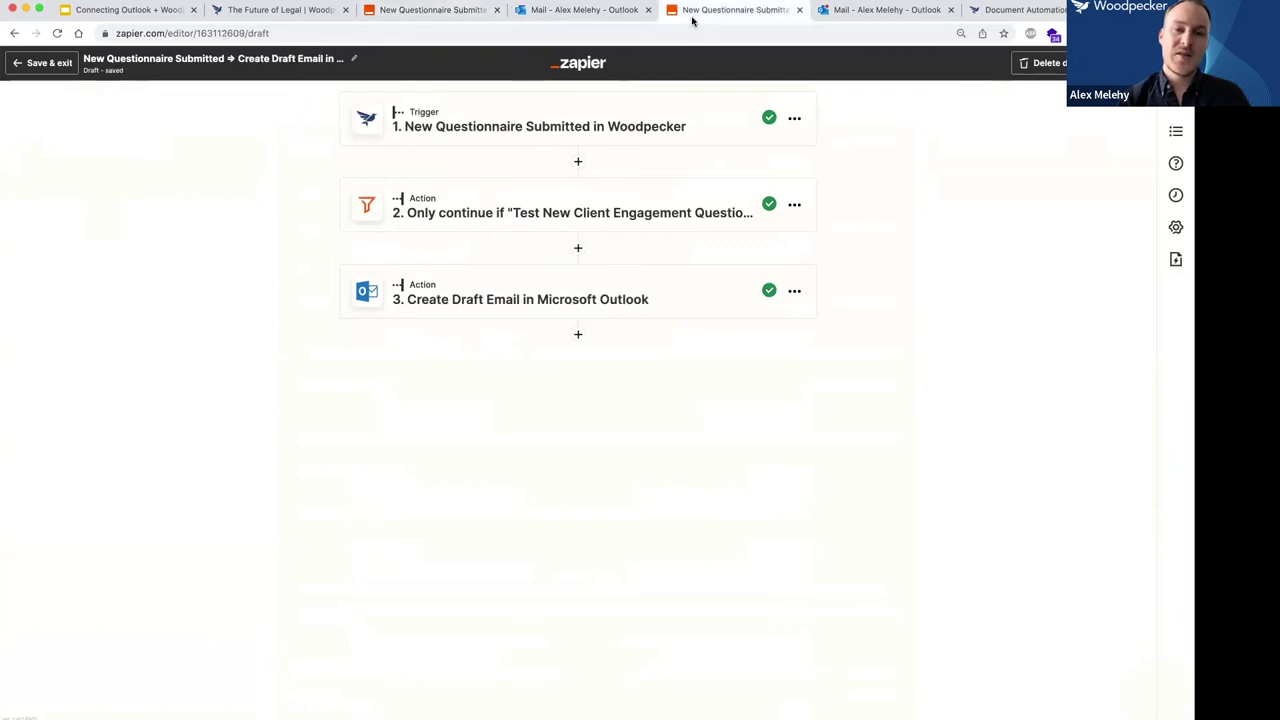
pyautogui.click(1003, 15)
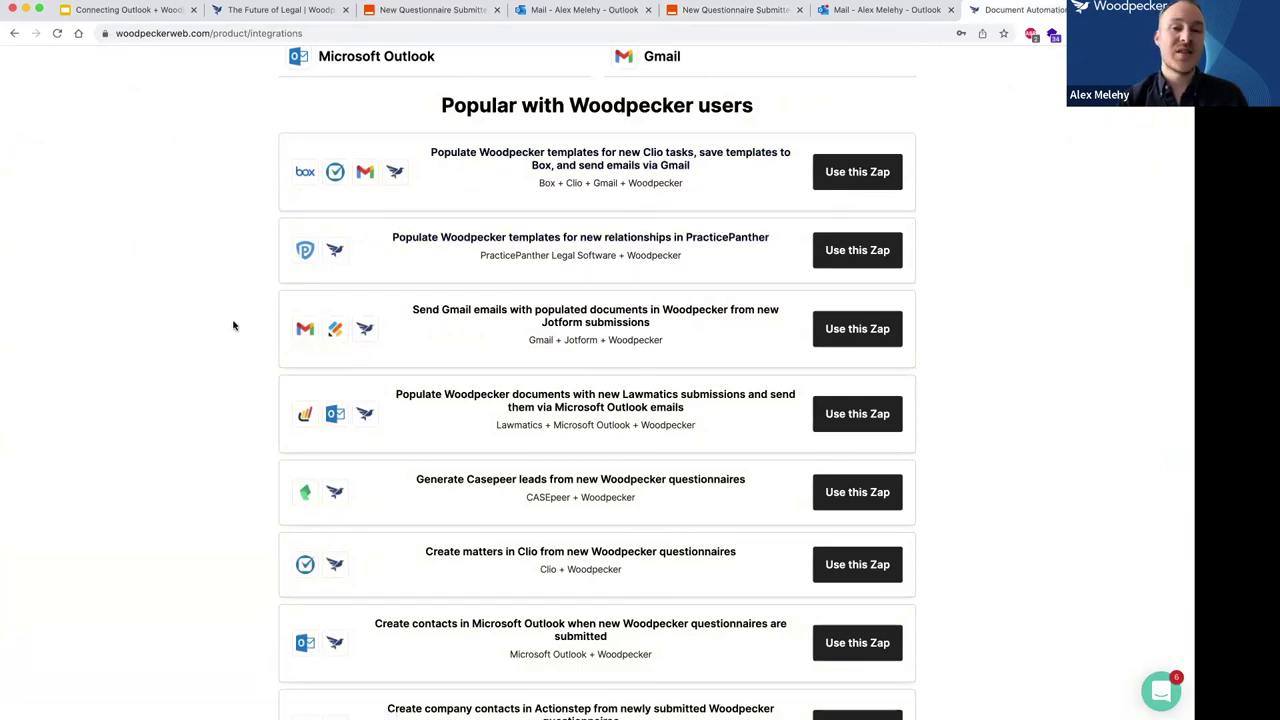
# Scroll through the Popular with Woodpecker users Zap list and back up to the app search.
pyautogui.scroll(-2, 233, 325)
pyautogui.scroll(-2, 233, 325)
pyautogui.scroll(-8, 233, 325)
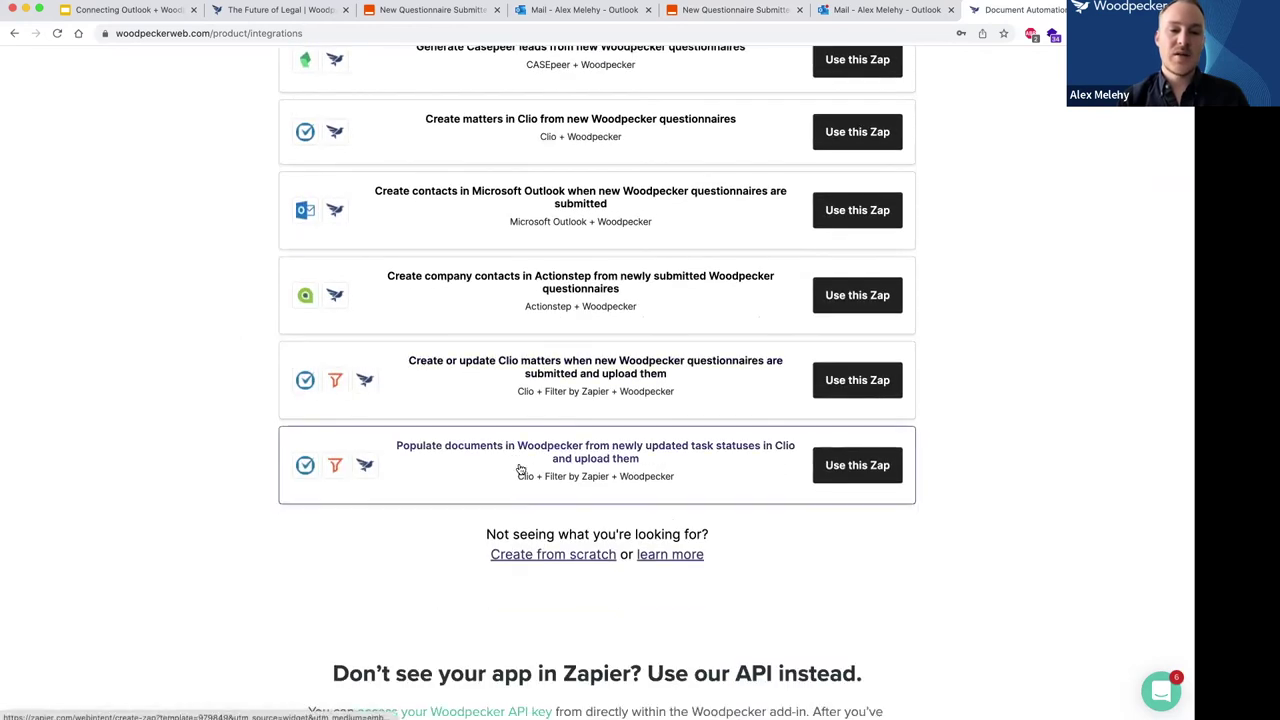
pyautogui.scroll(15, 520, 469)
pyautogui.scroll(5, 520, 469)
pyautogui.scroll(-20, 520, 466)
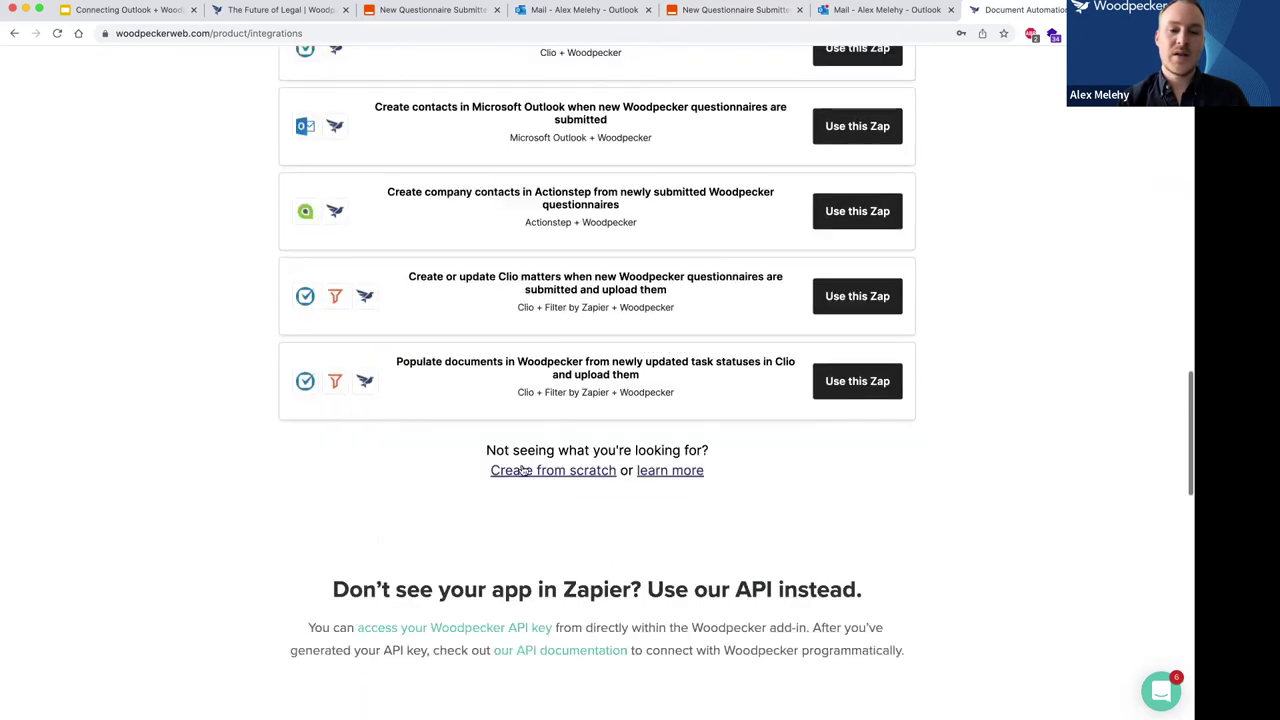
pyautogui.scroll(-4, 680, 483)
pyautogui.scroll(20, 682, 483)
pyautogui.scroll(5, 566, 381)
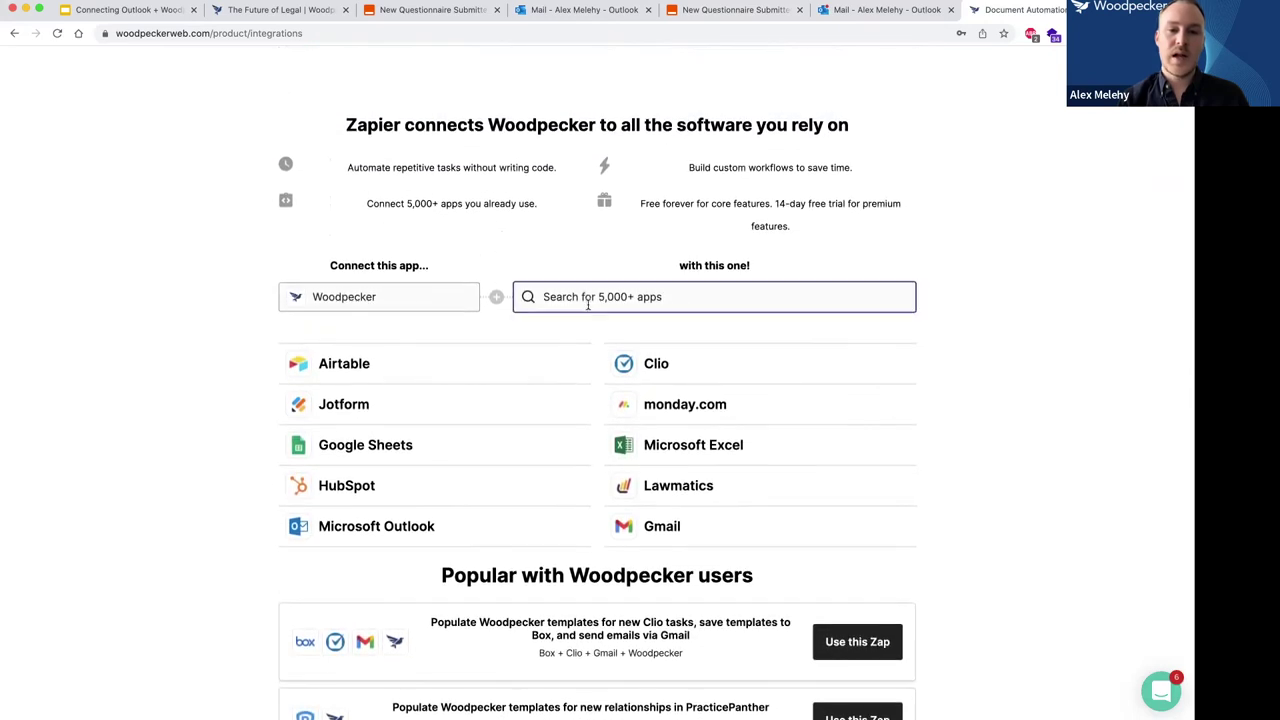
# Pair Woodpecker with Microsoft Outlook and use the follow-up emails for new questionnaires template.
pyautogui.write('outlook')
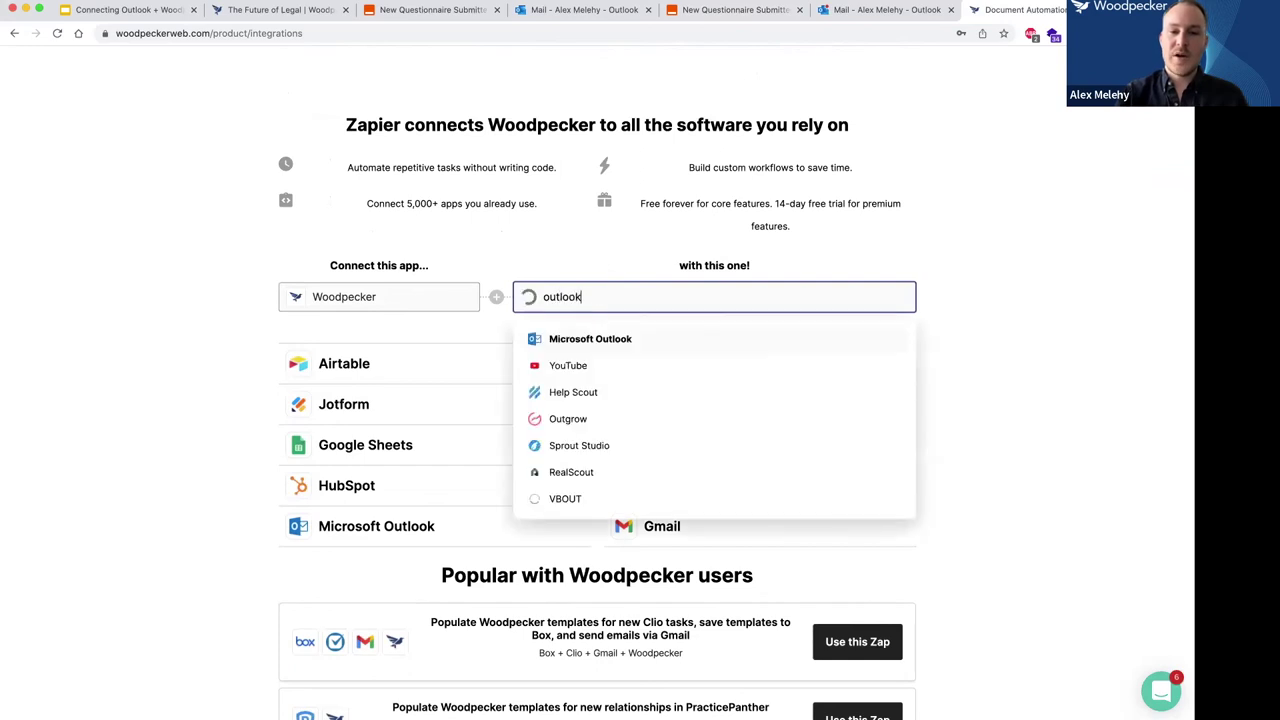
pyautogui.click(592, 338)
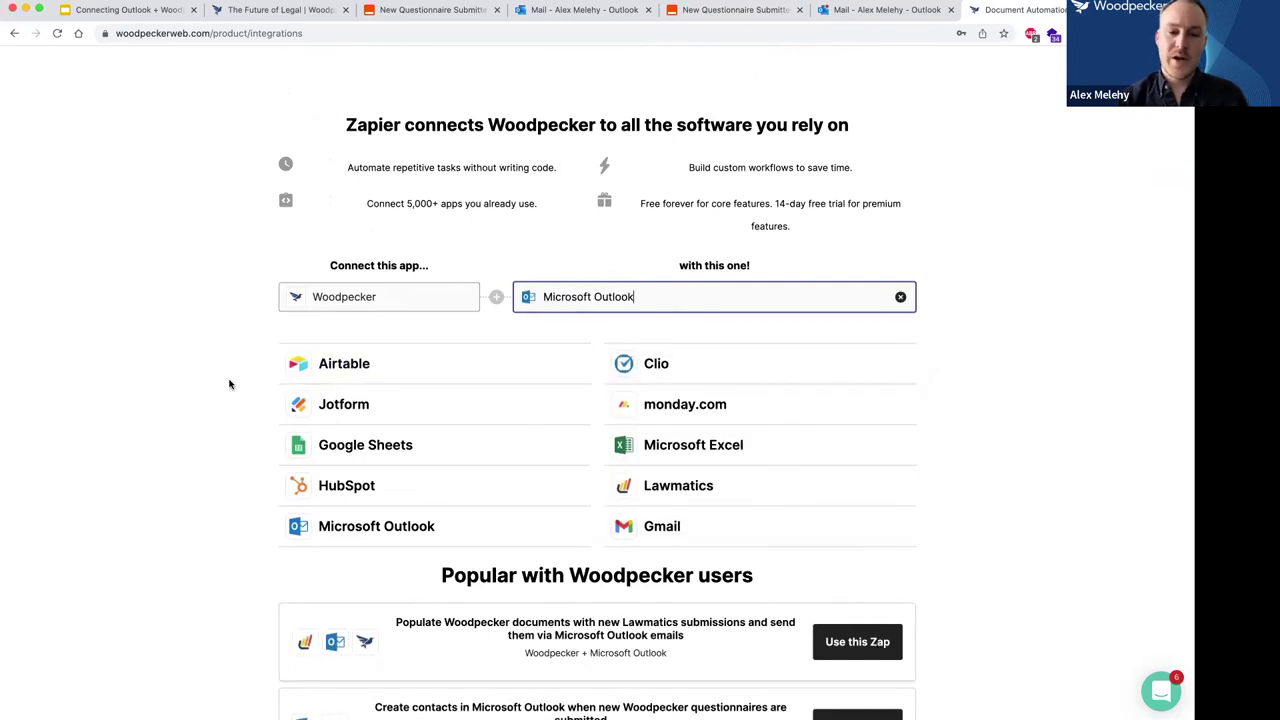
pyautogui.scroll(-2, 229, 382)
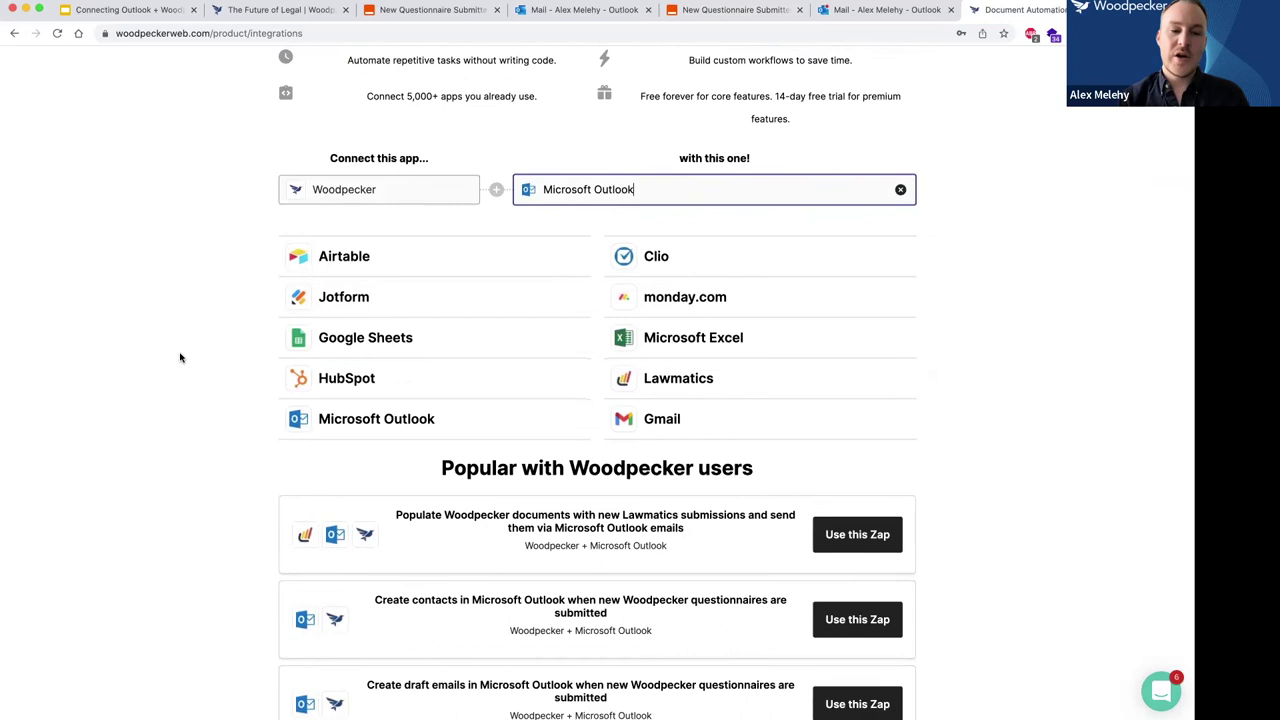
pyautogui.scroll(-4, 180, 357)
pyautogui.scroll(-3, 180, 357)
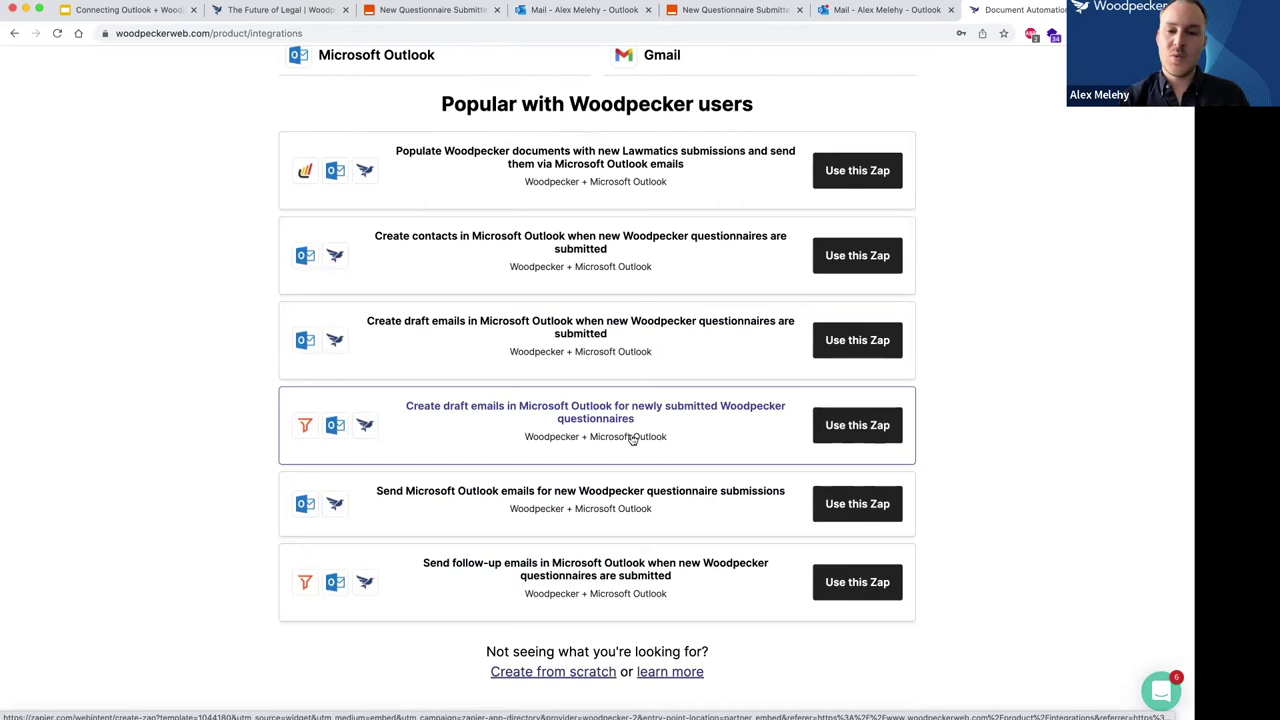
pyautogui.scroll(-3, 686, 409)
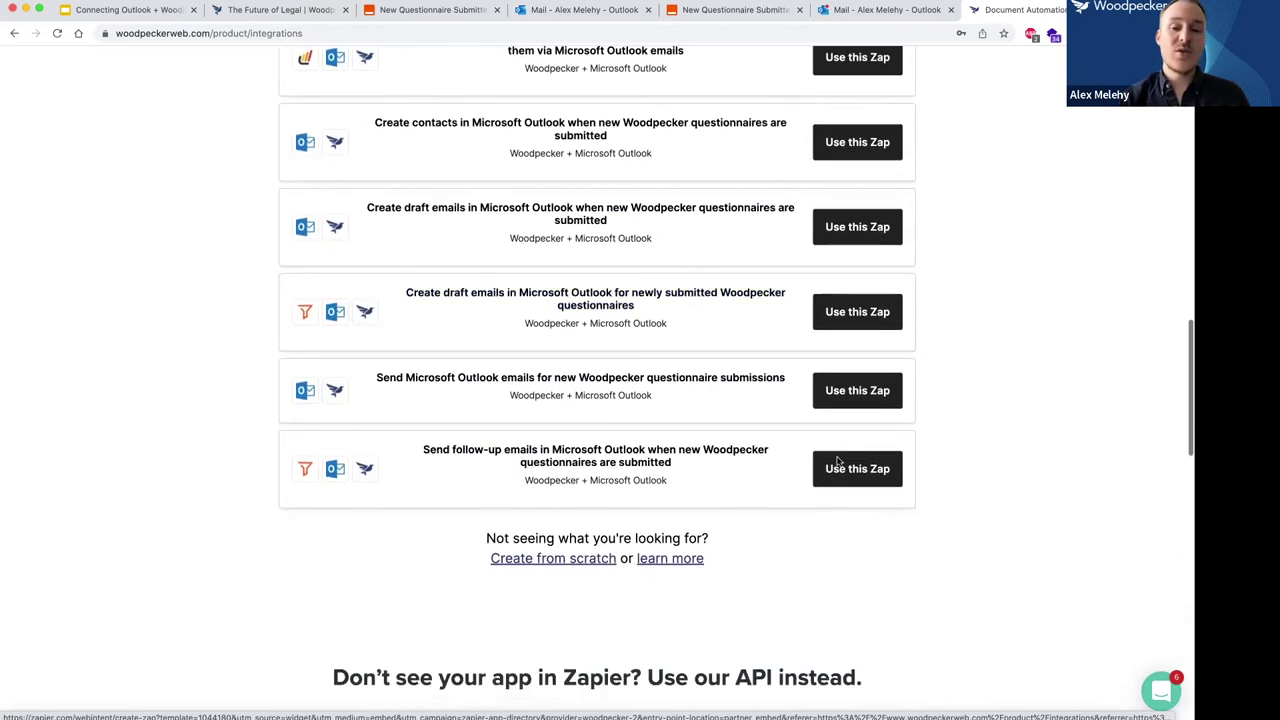
pyautogui.click(842, 472)
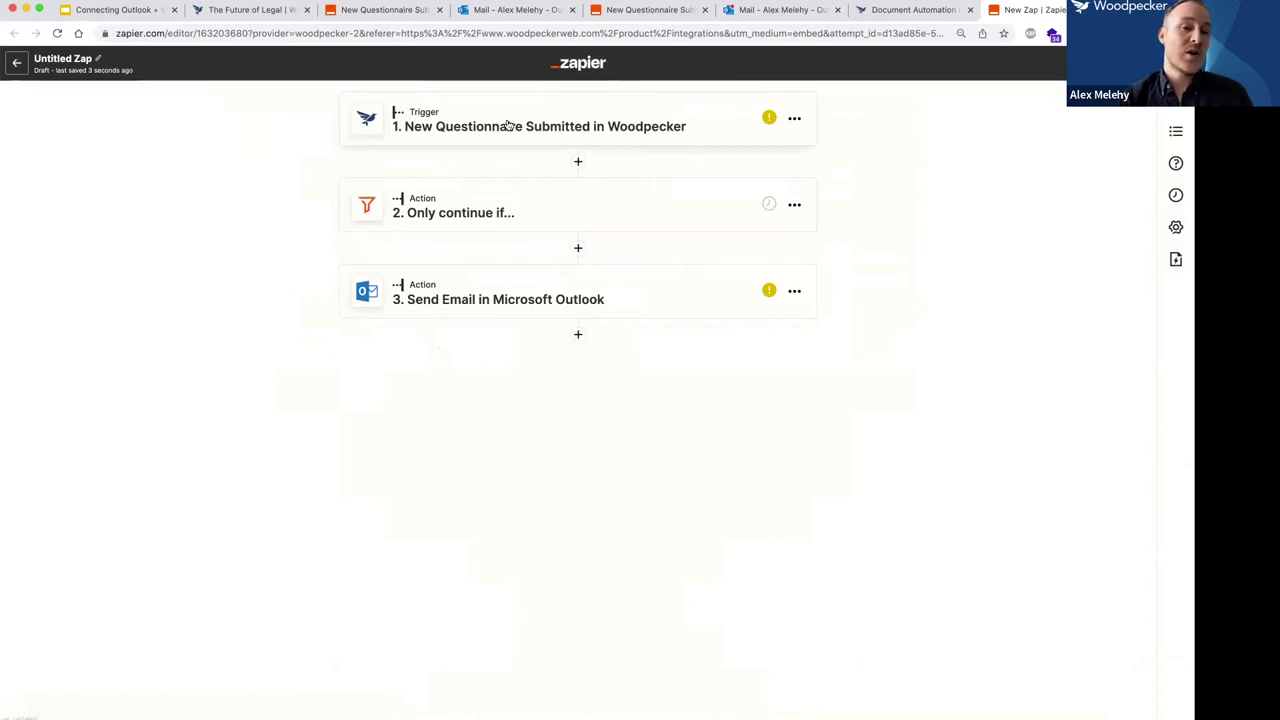
# Inspect the new Zap's trigger, Outlook Send Email and filter steps, then return to the Other Zaps slide.
pyautogui.click(515, 125)
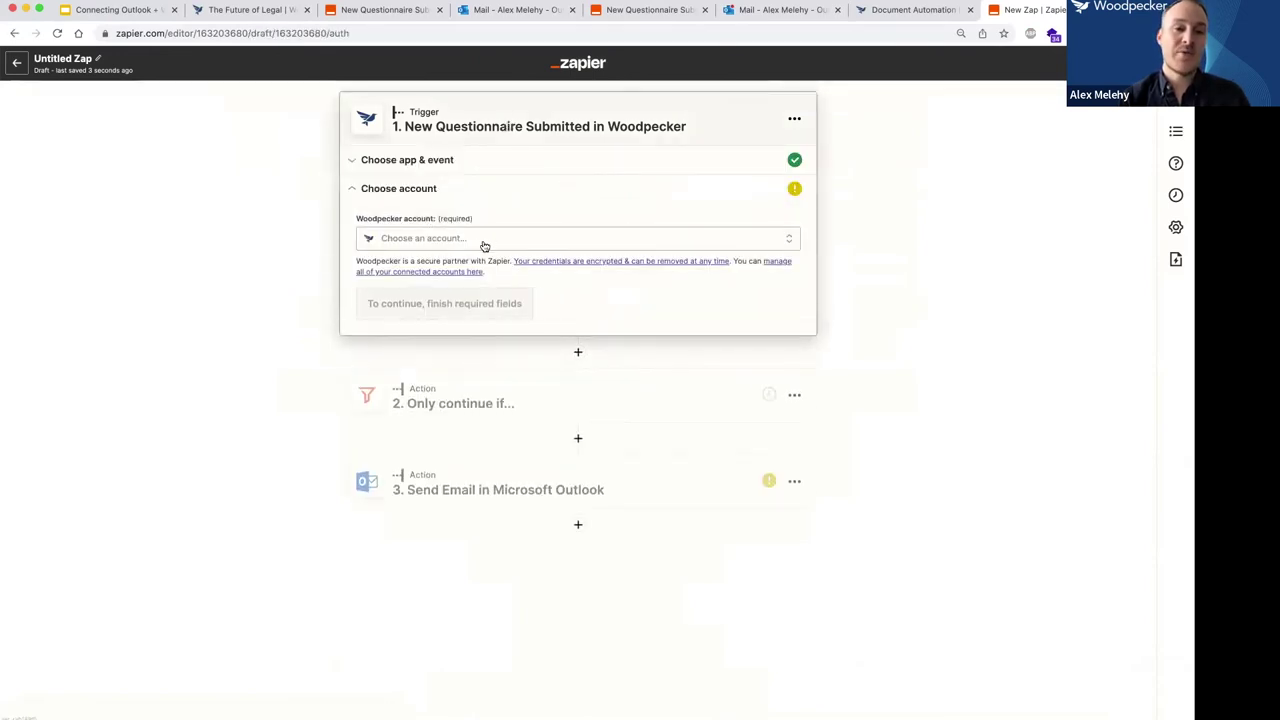
pyautogui.click(494, 490)
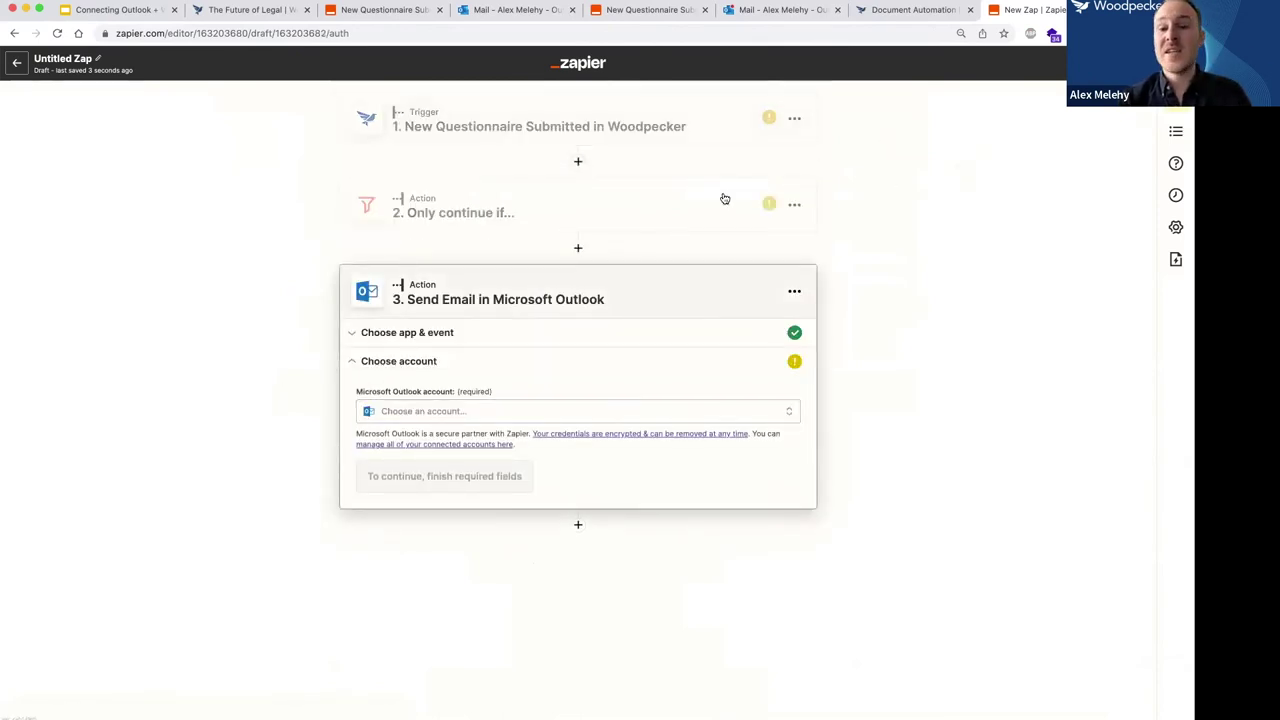
pyautogui.click(598, 208)
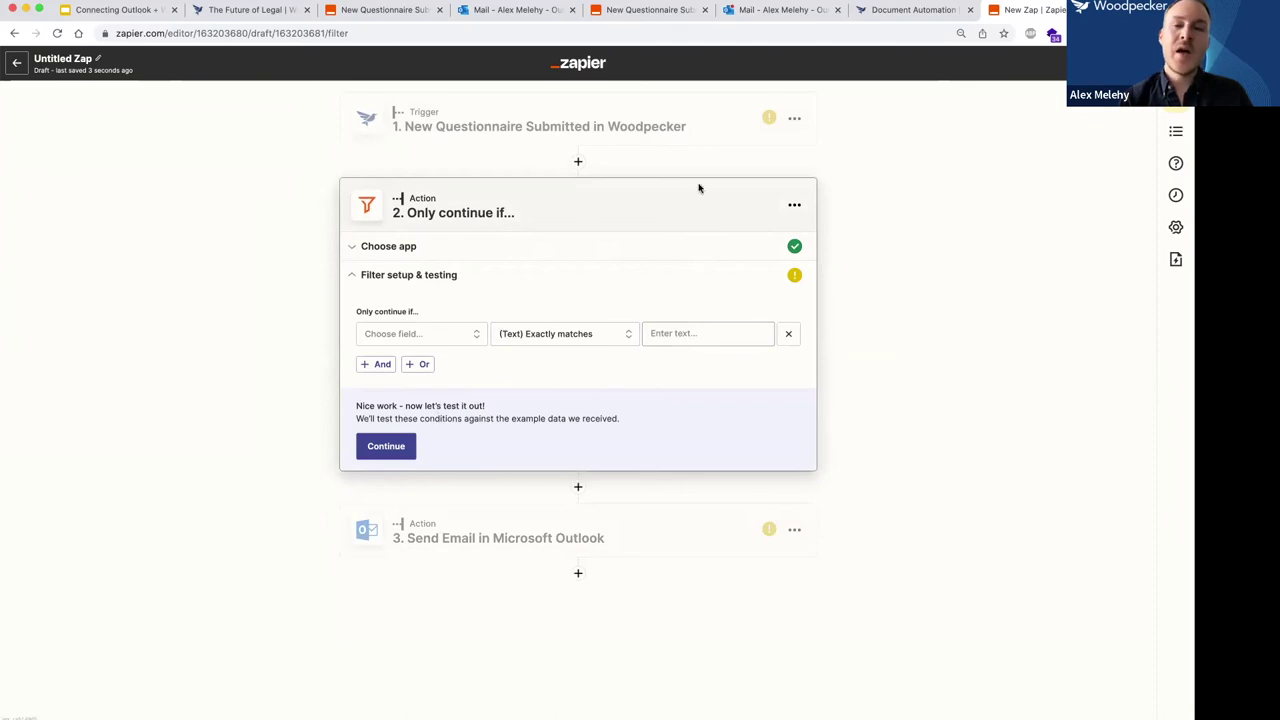
pyautogui.click(889, 12)
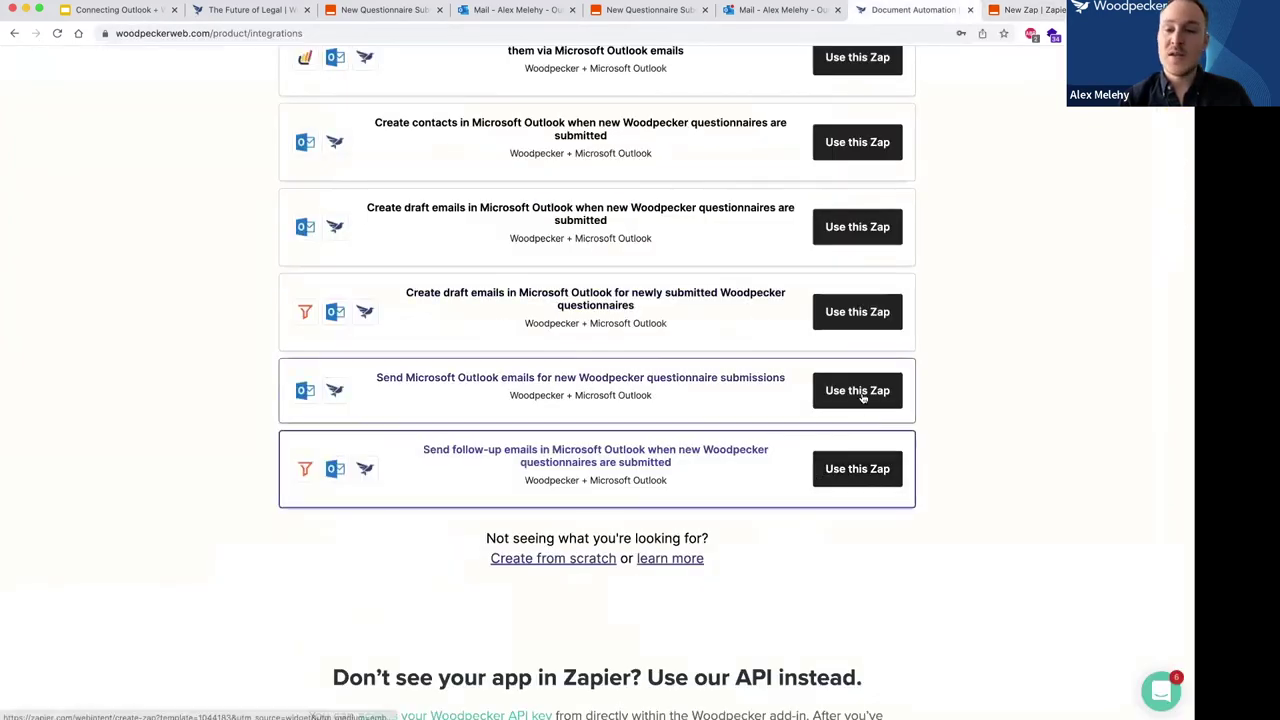
pyautogui.click(1028, 14)
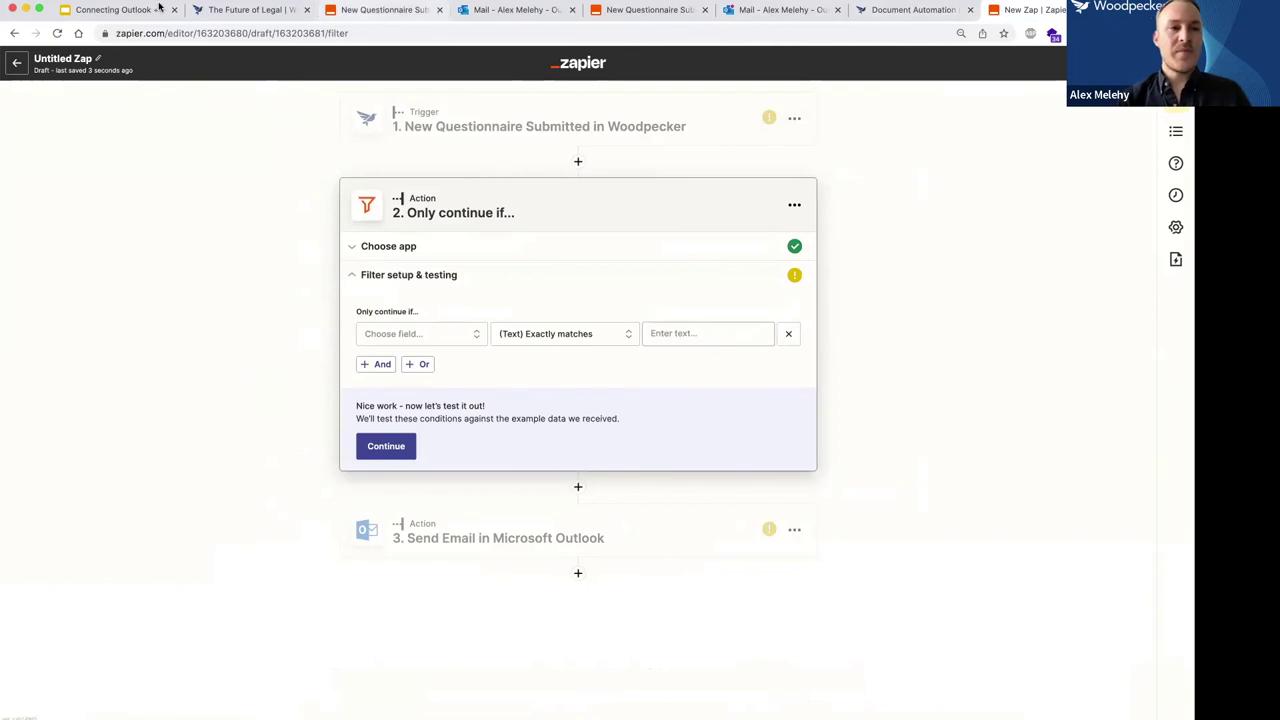
pyautogui.click(114, 12)
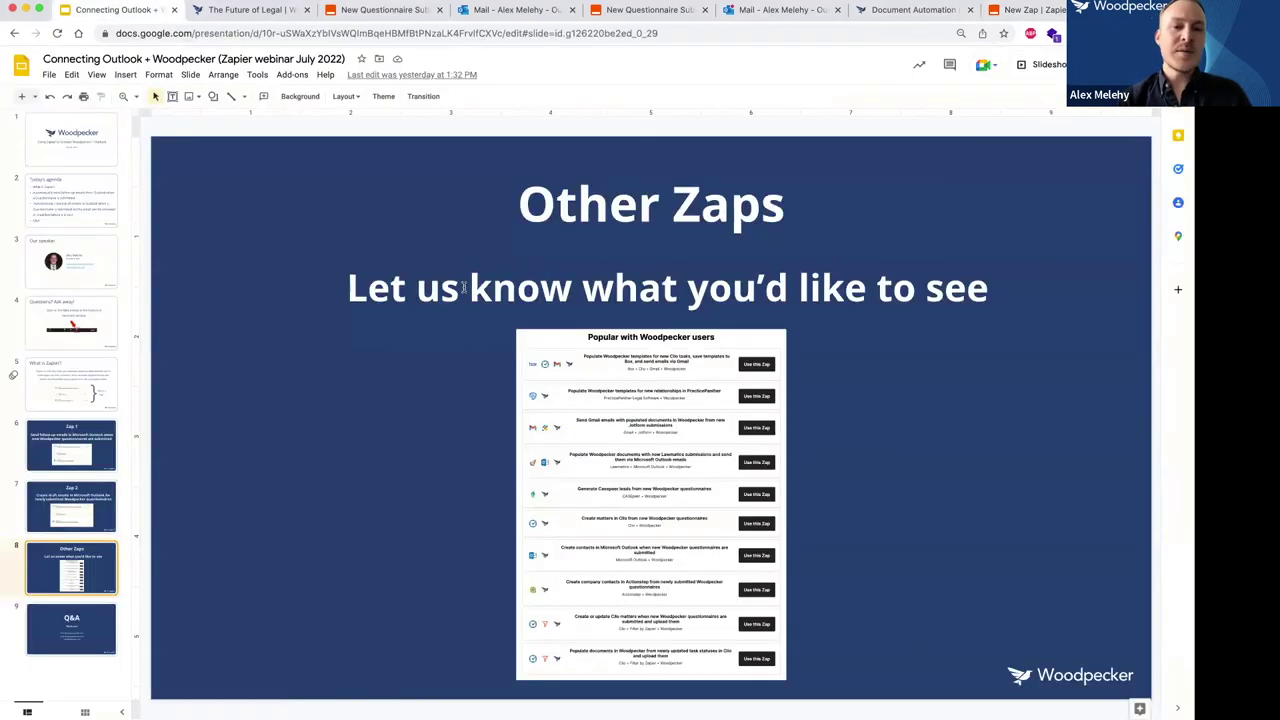
# Return to the integrations page and scroll through the Woodpecker + Outlook Zap templates.
pyautogui.click(875, 12)
pyautogui.scroll(10, 386, 194)
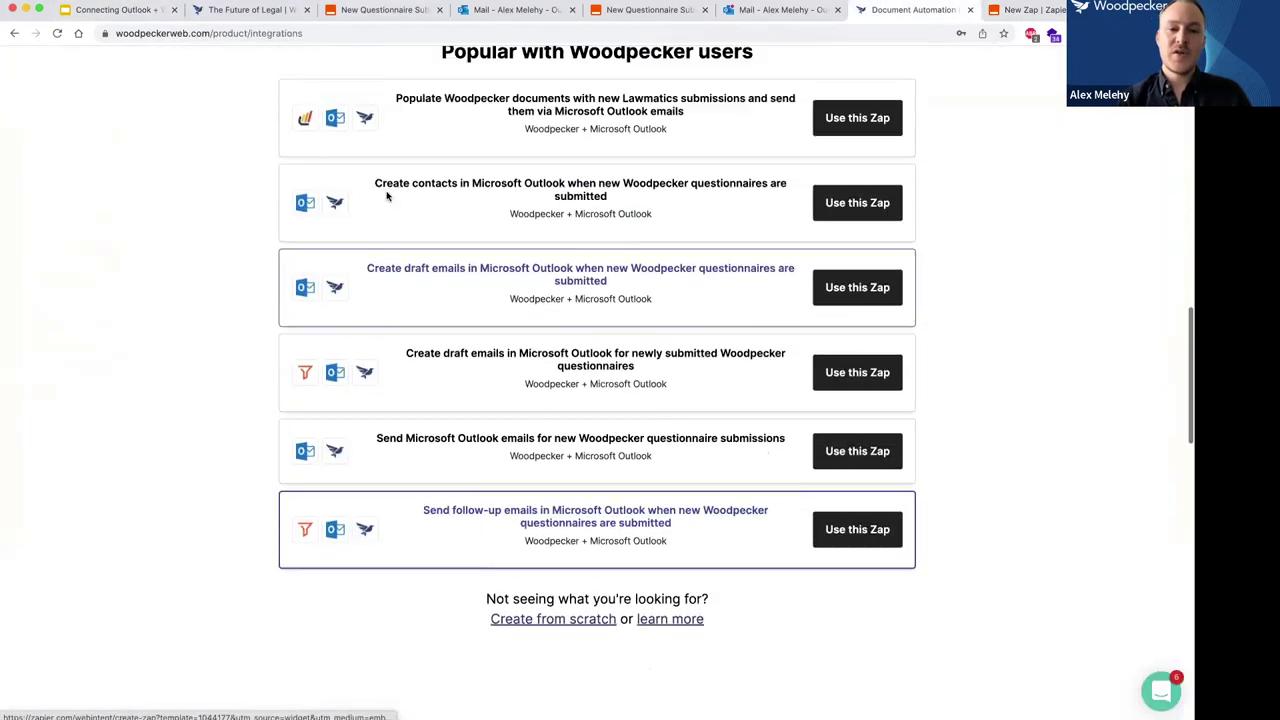
pyautogui.scroll(4, 388, 194)
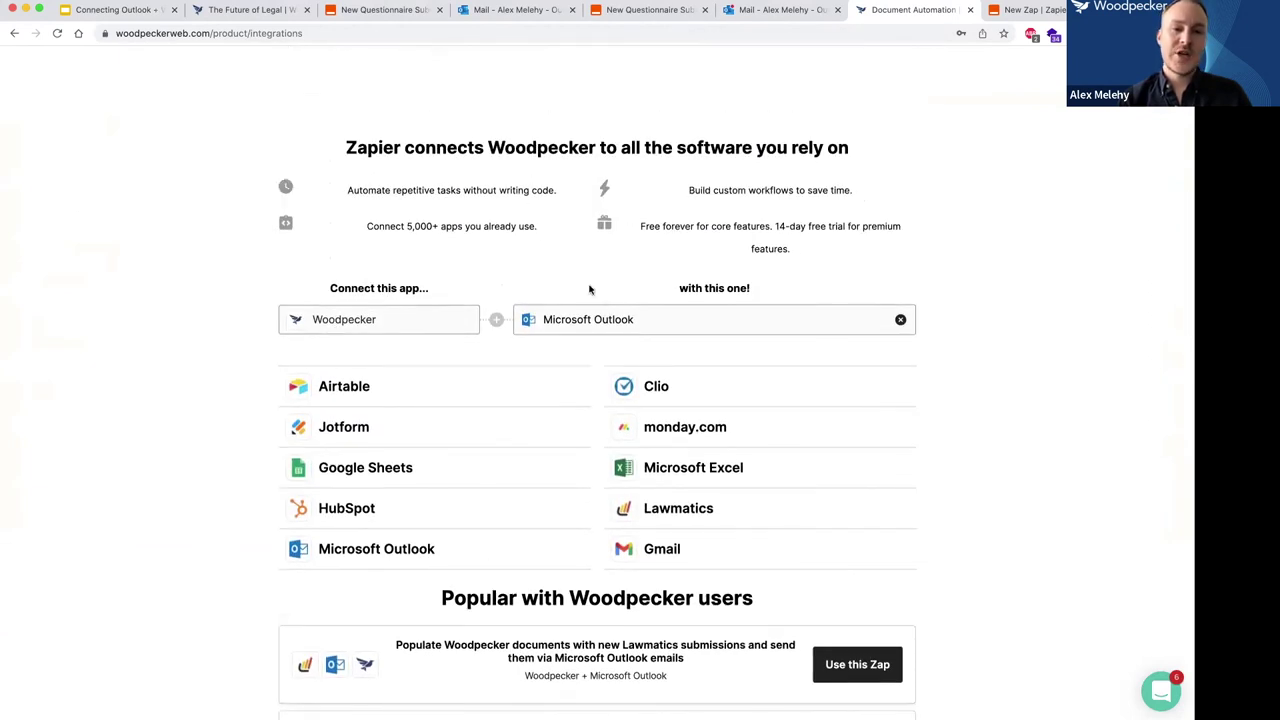
pyautogui.scroll(-2, 595, 280)
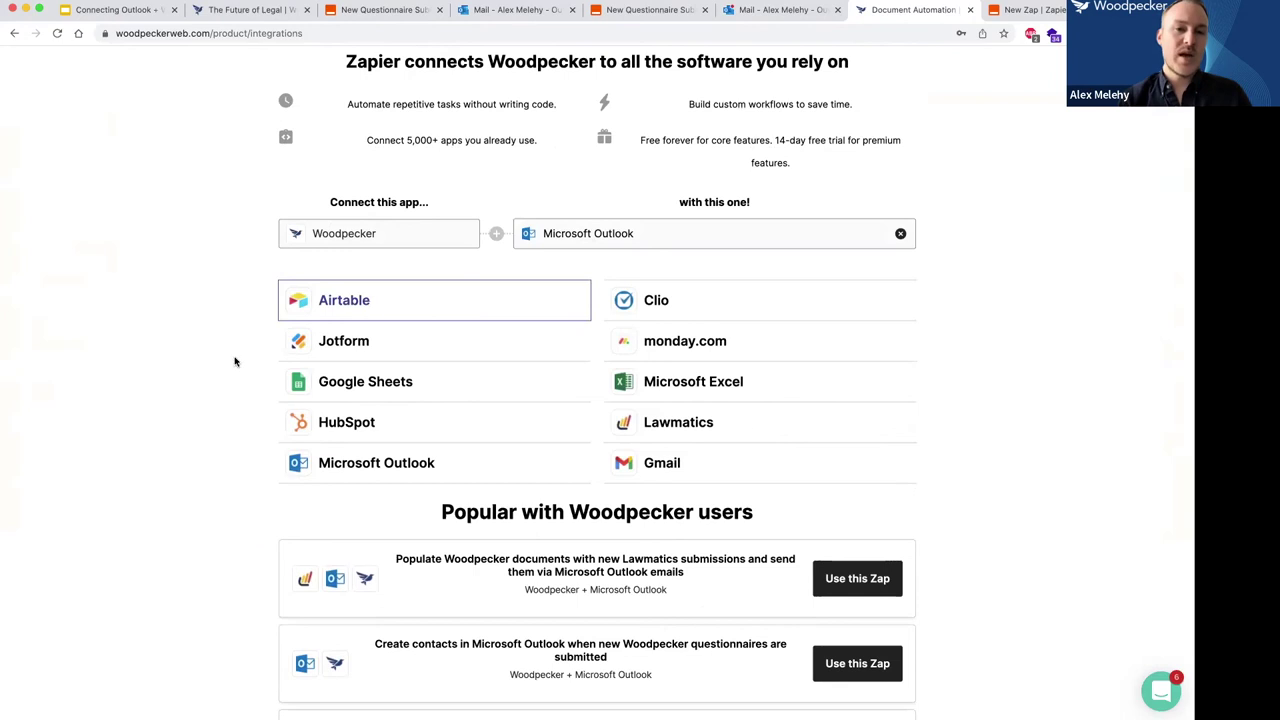
pyautogui.scroll(-4, 237, 360)
pyautogui.scroll(4, 240, 397)
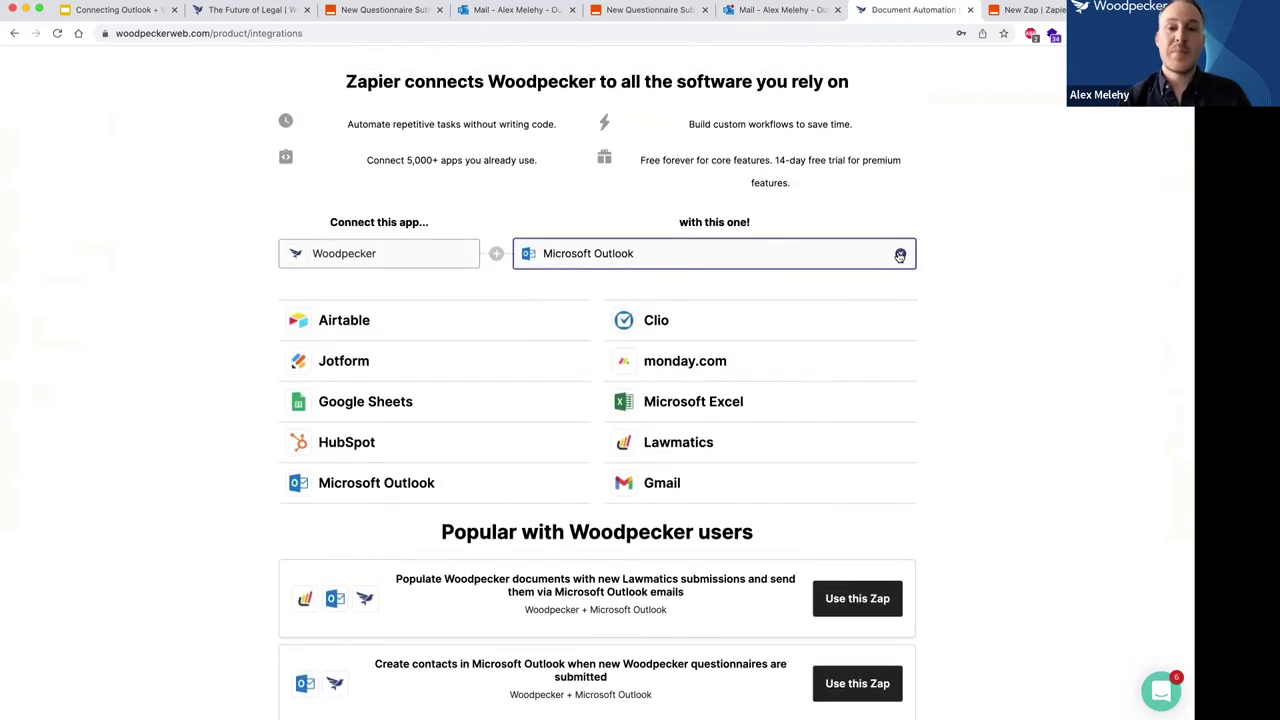
# Remove Microsoft Outlook from the pairing, browse all popular Woodpecker Zaps, then return to the slides.
pyautogui.click(900, 256)
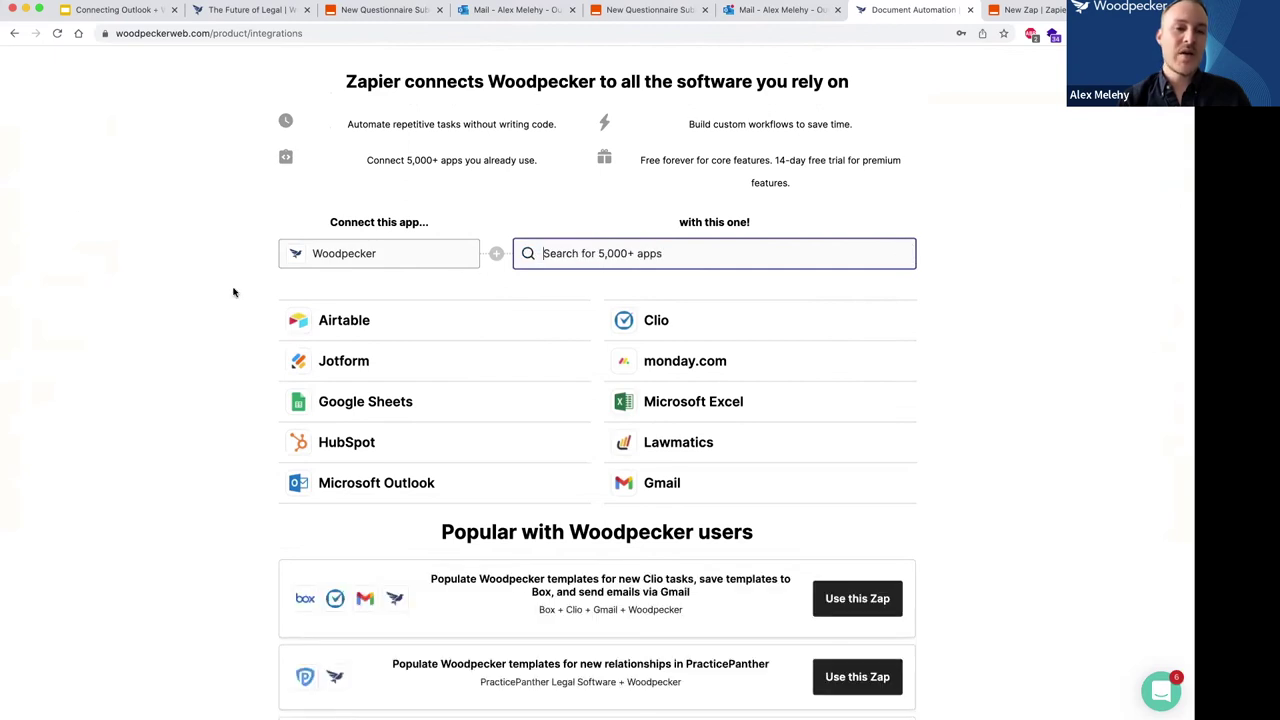
pyautogui.scroll(-4, 215, 297)
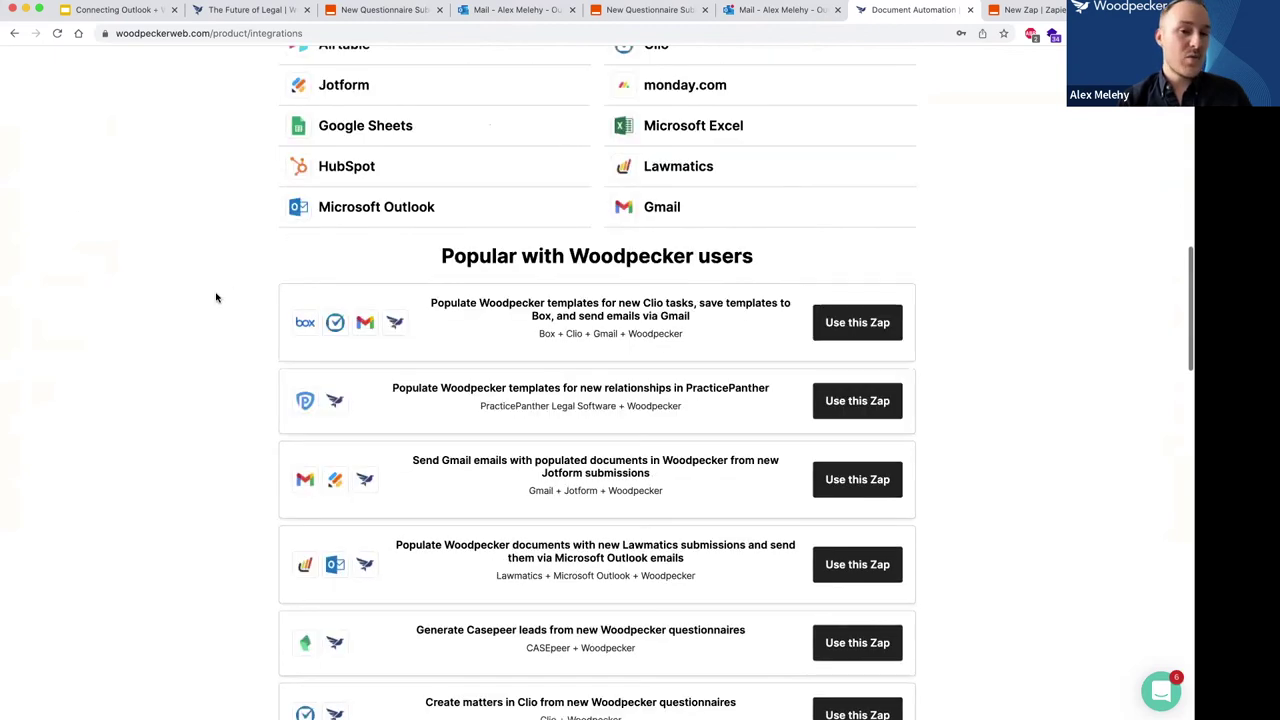
pyautogui.scroll(3, 215, 297)
pyautogui.scroll(-10, 215, 297)
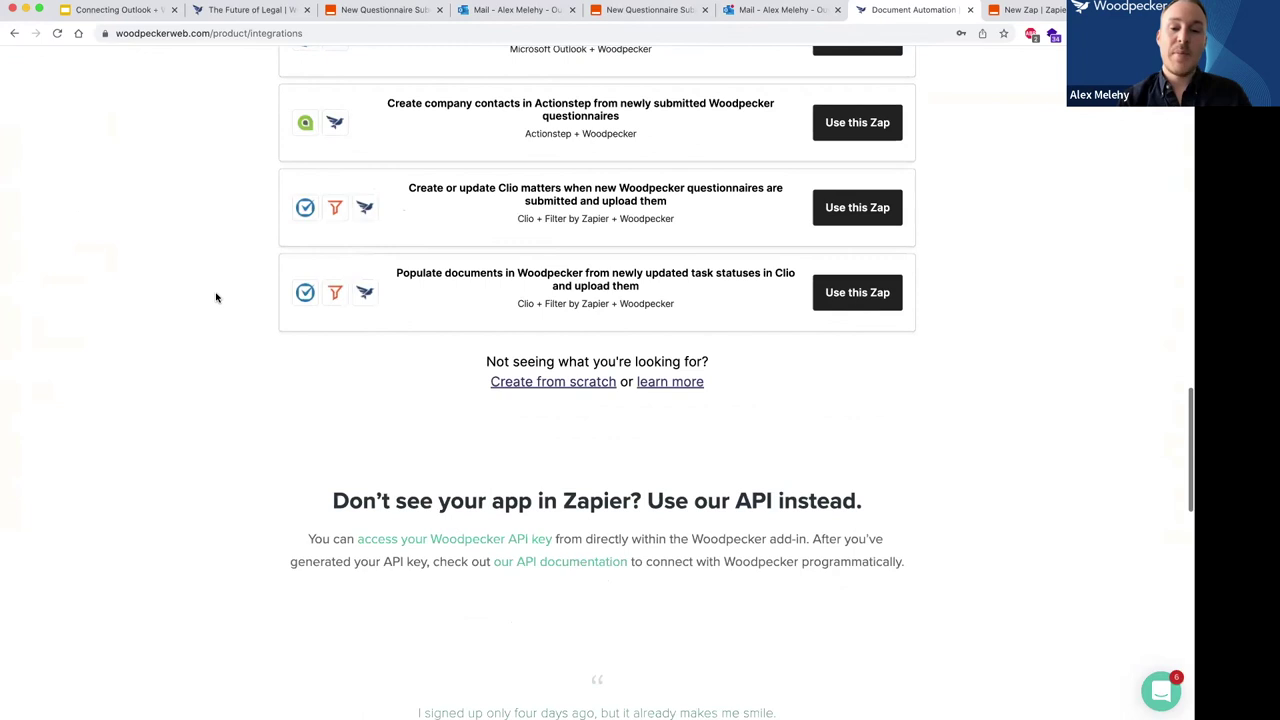
pyautogui.scroll(2, 215, 297)
pyautogui.scroll(10, 215, 297)
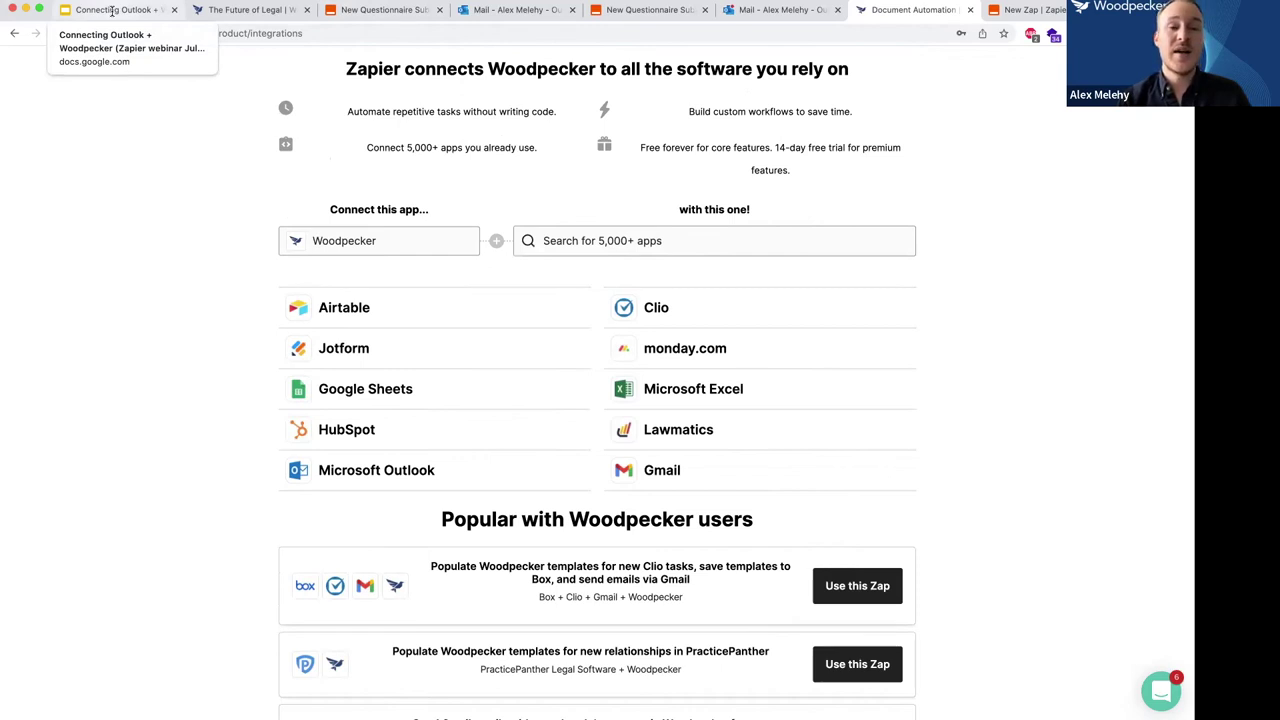
pyautogui.scroll(1, 217, 125)
pyautogui.scroll(-1, 217, 125)
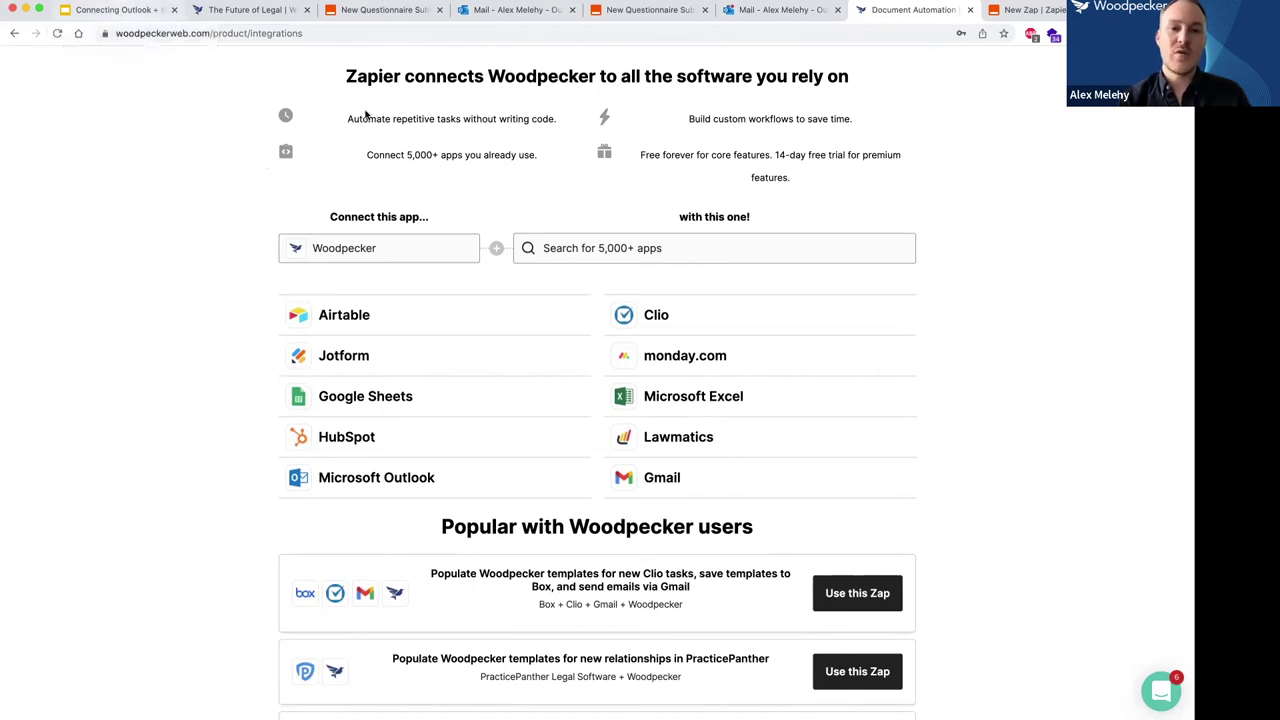
pyautogui.click(117, 10)
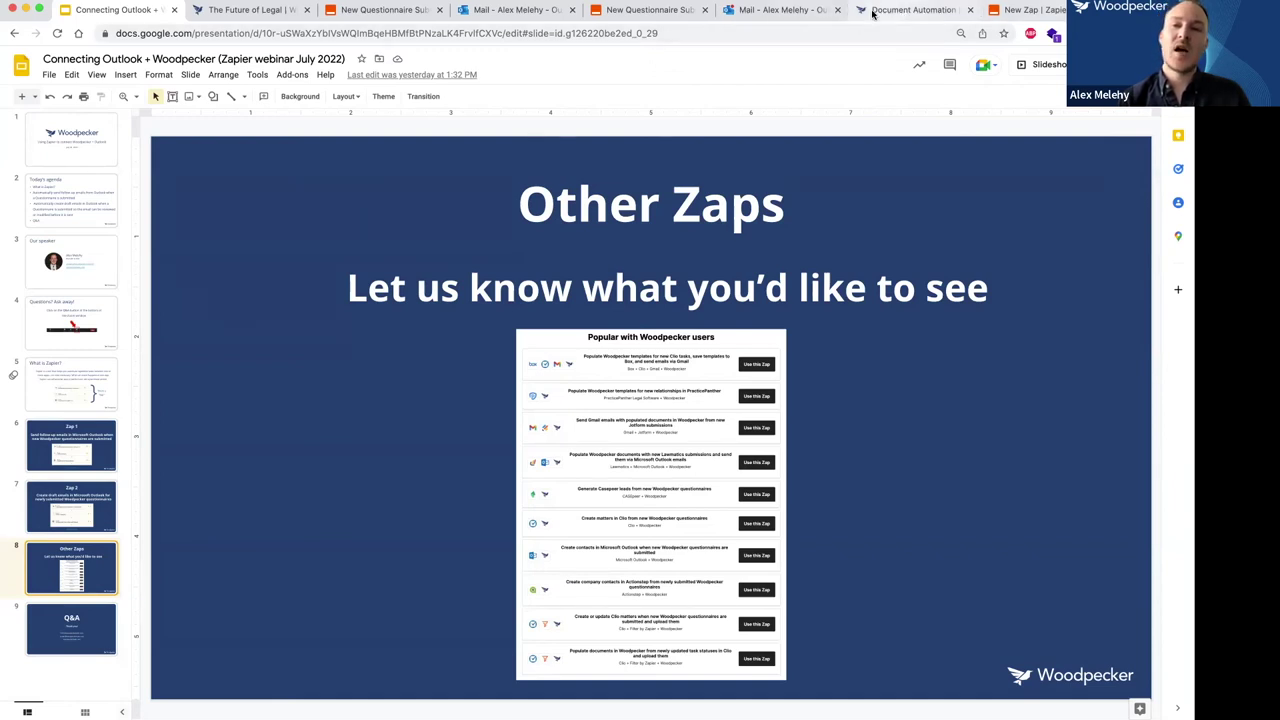
# Show the finished 'New Questionnaire Submitted' draft-email Zap, then the untitled new Zap, then the integrations page.
pyautogui.click(660, 11)
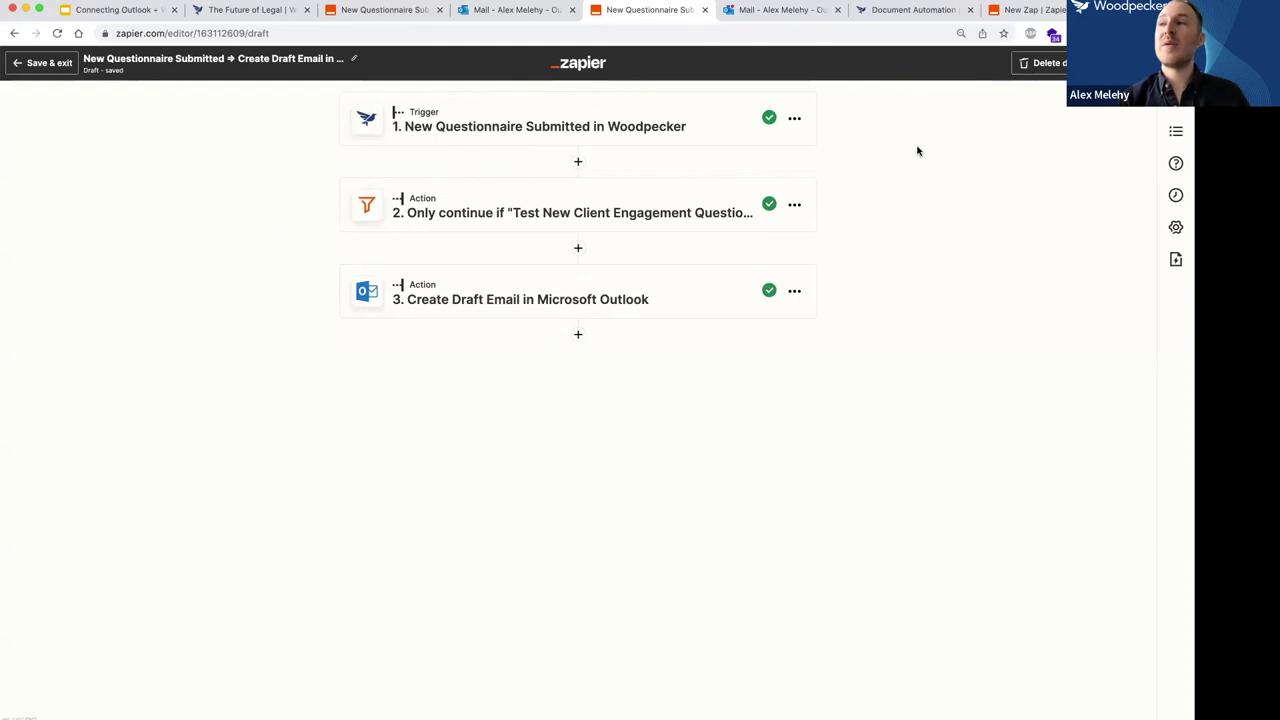
pyautogui.click(1018, 9)
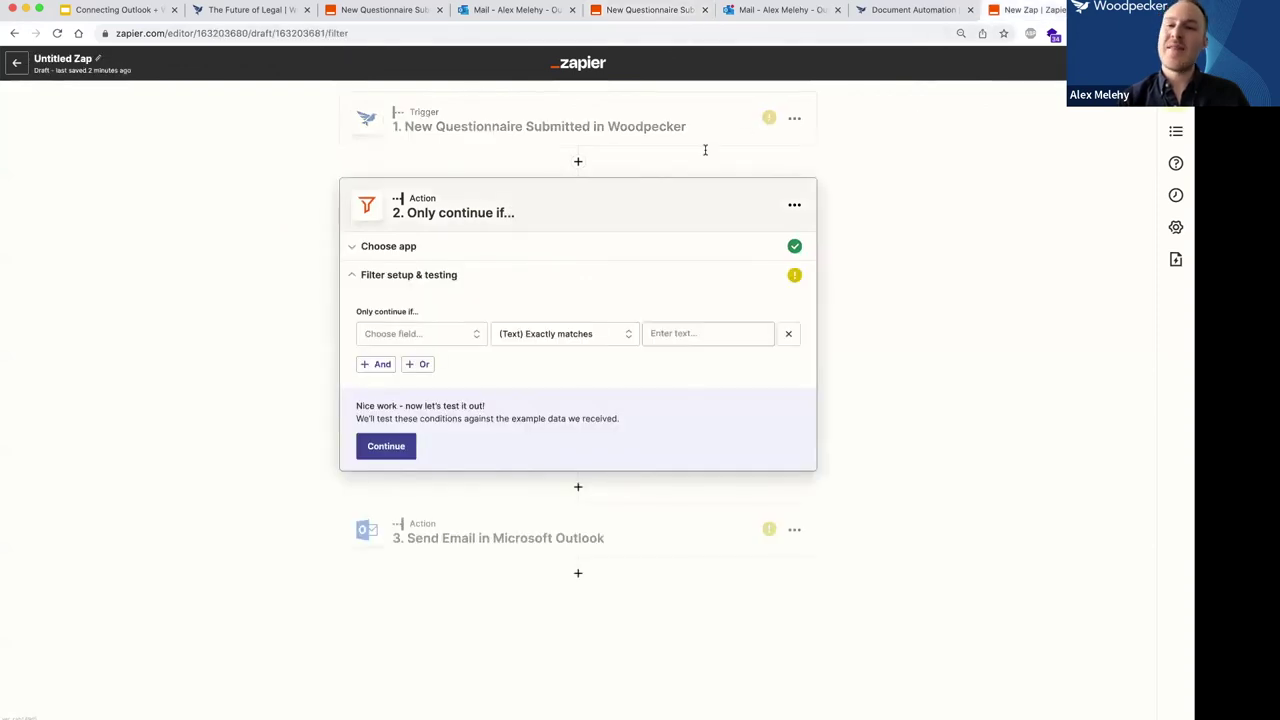
pyautogui.click(900, 9)
# Search 'pipedrive', select Pipedrive, and open the Create your own workflow card on Zapier.
pyautogui.write('pipedrive')
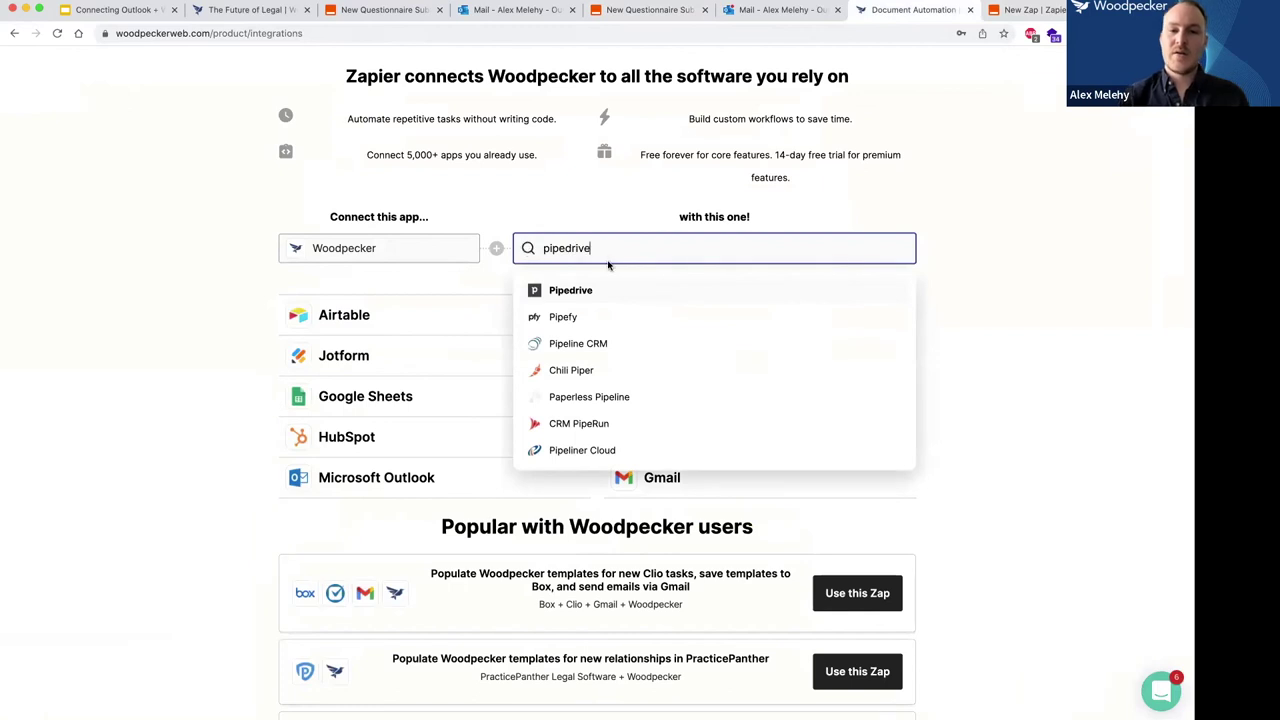
pyautogui.click(568, 290)
pyautogui.scroll(-3, 163, 360)
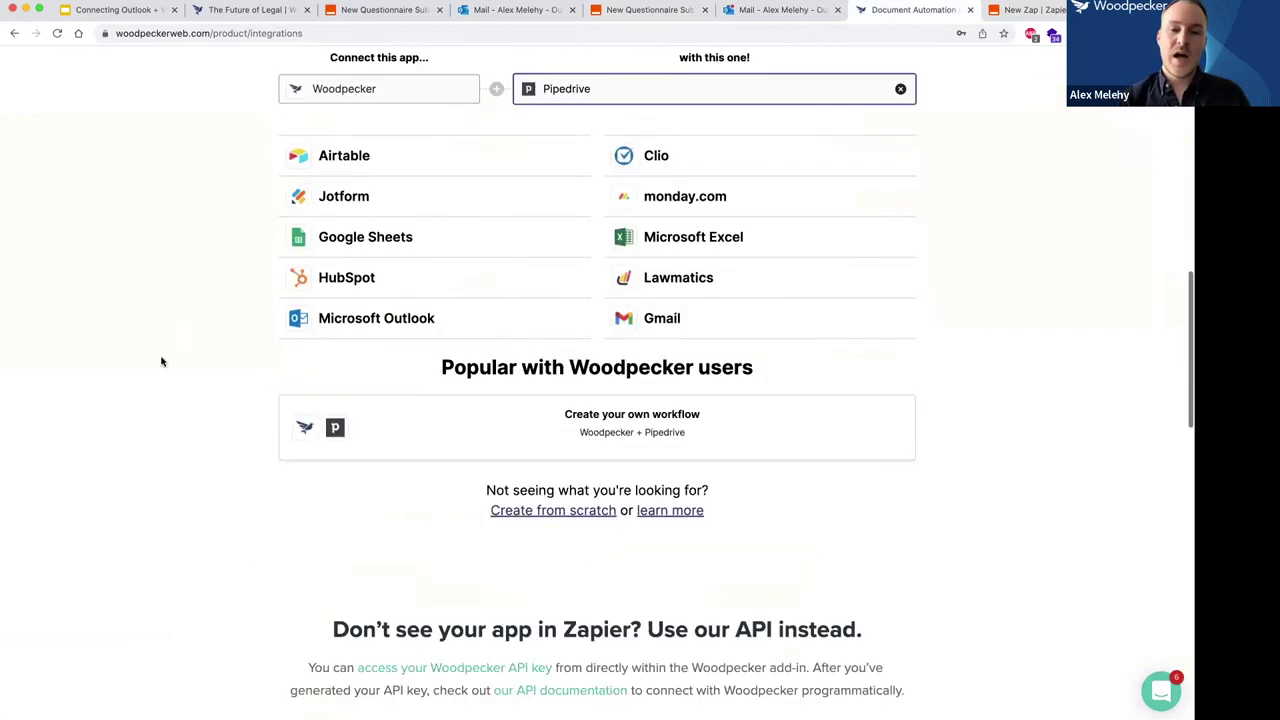
pyautogui.scroll(-1, 640, 430)
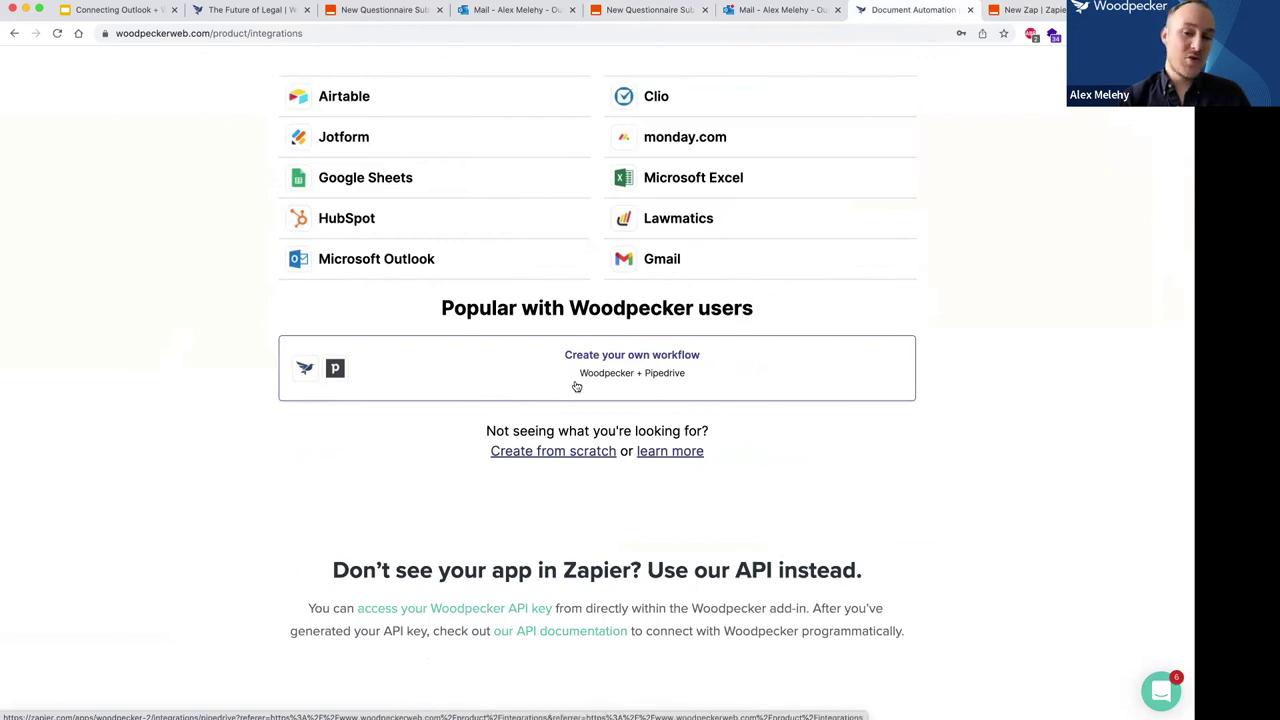
pyautogui.click(614, 367)
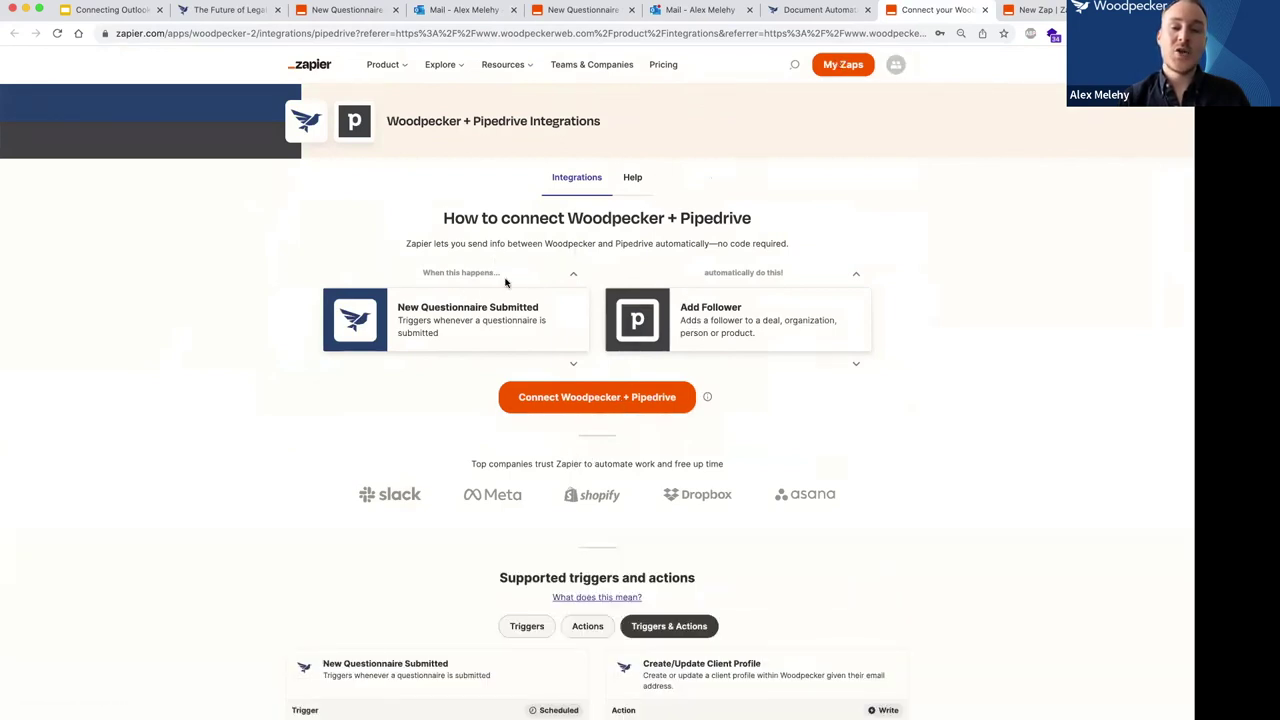
# Cycle through several Pipedrive action options paired with the Woodpecker trigger.
pyautogui.click(855, 275)
pyautogui.click(853, 278)
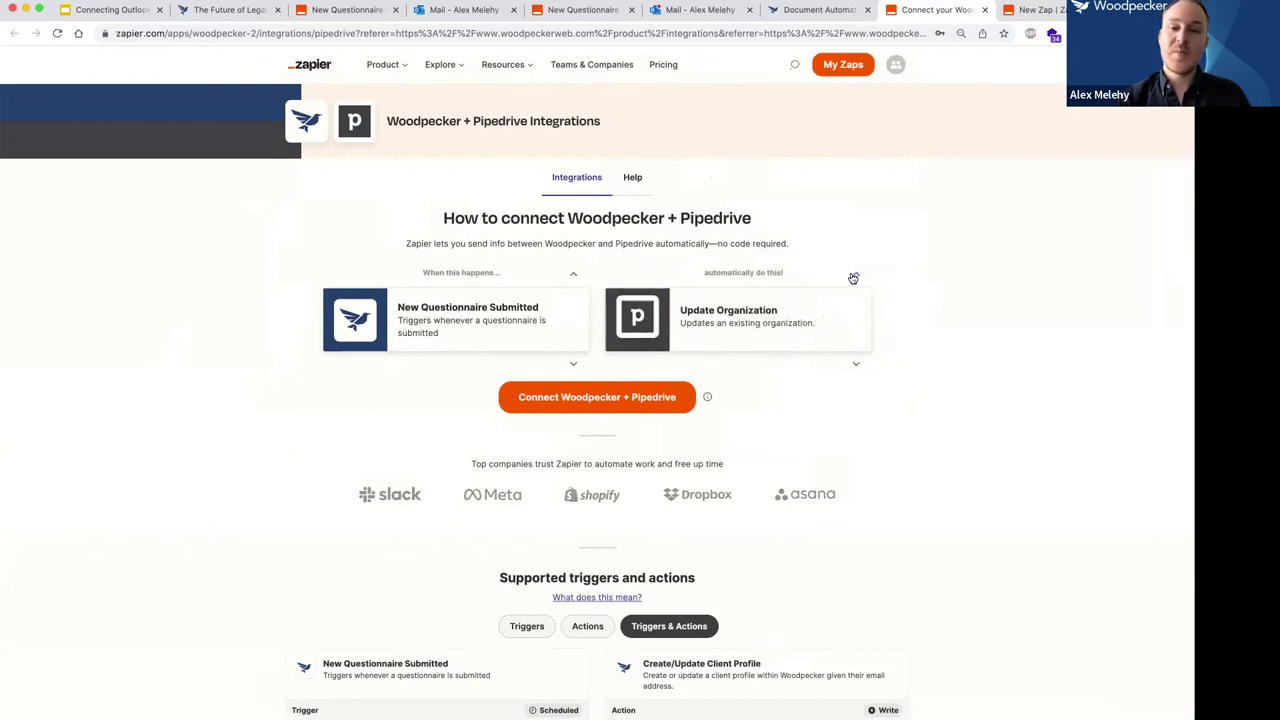
pyautogui.click(853, 278)
pyautogui.click(853, 278)
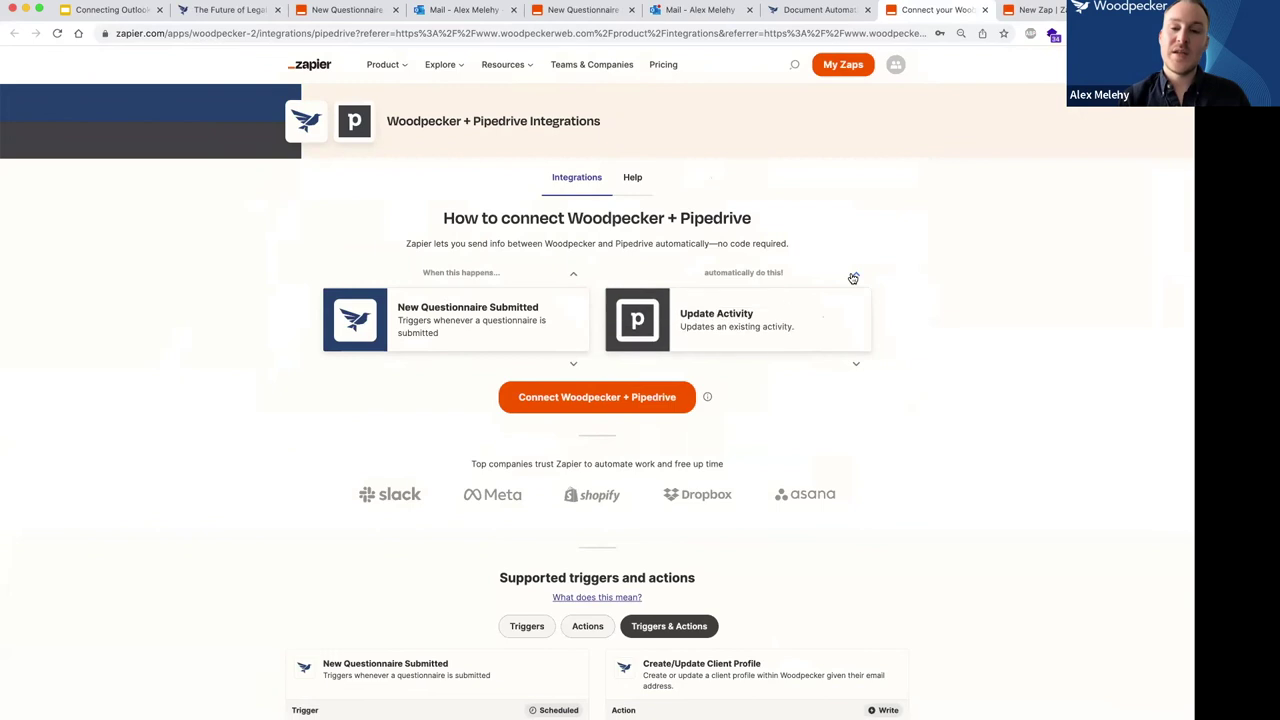
# Start the Zap setup, connect the test Woodpecker account, then go back to the integrations page.
pyautogui.click(574, 402)
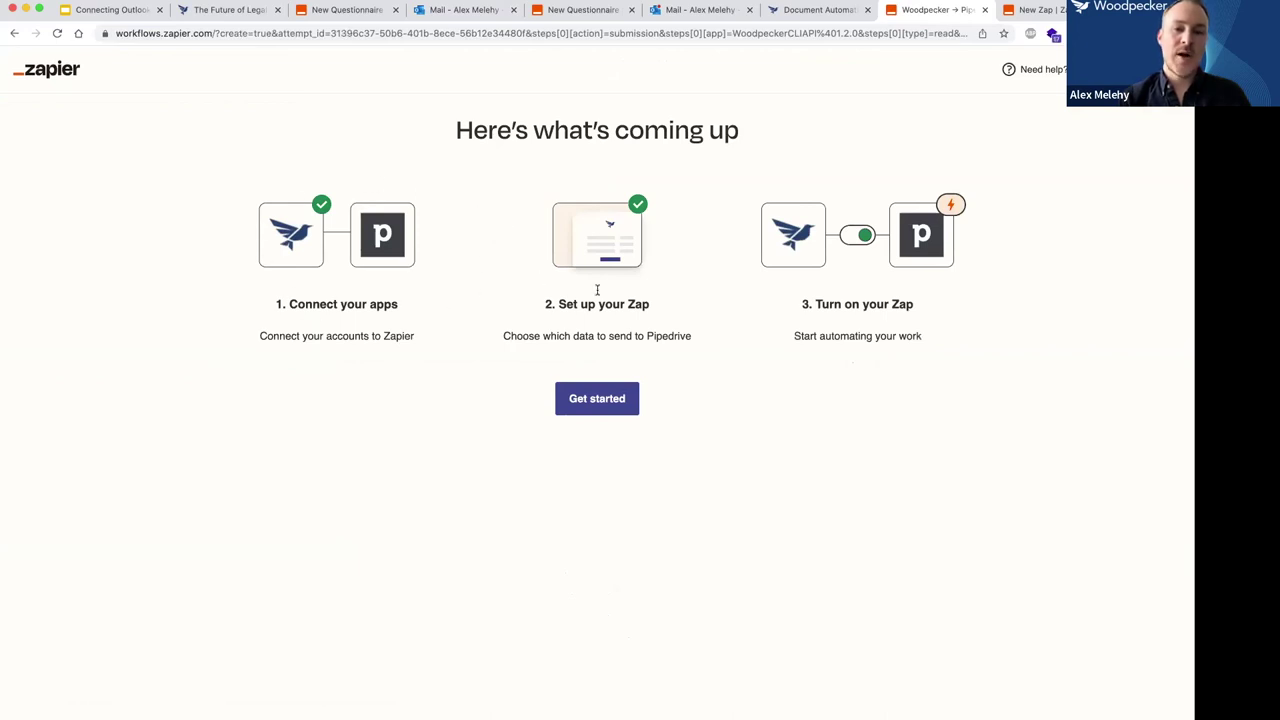
pyautogui.click(595, 400)
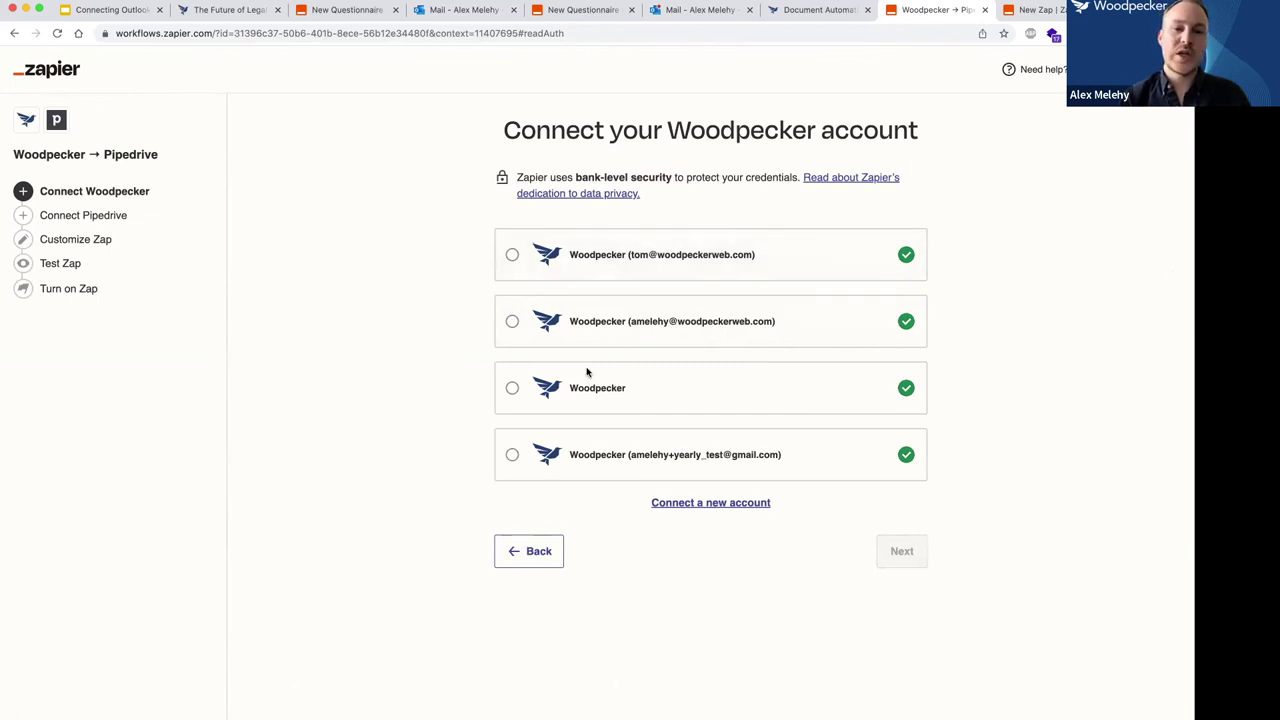
pyautogui.click(546, 462)
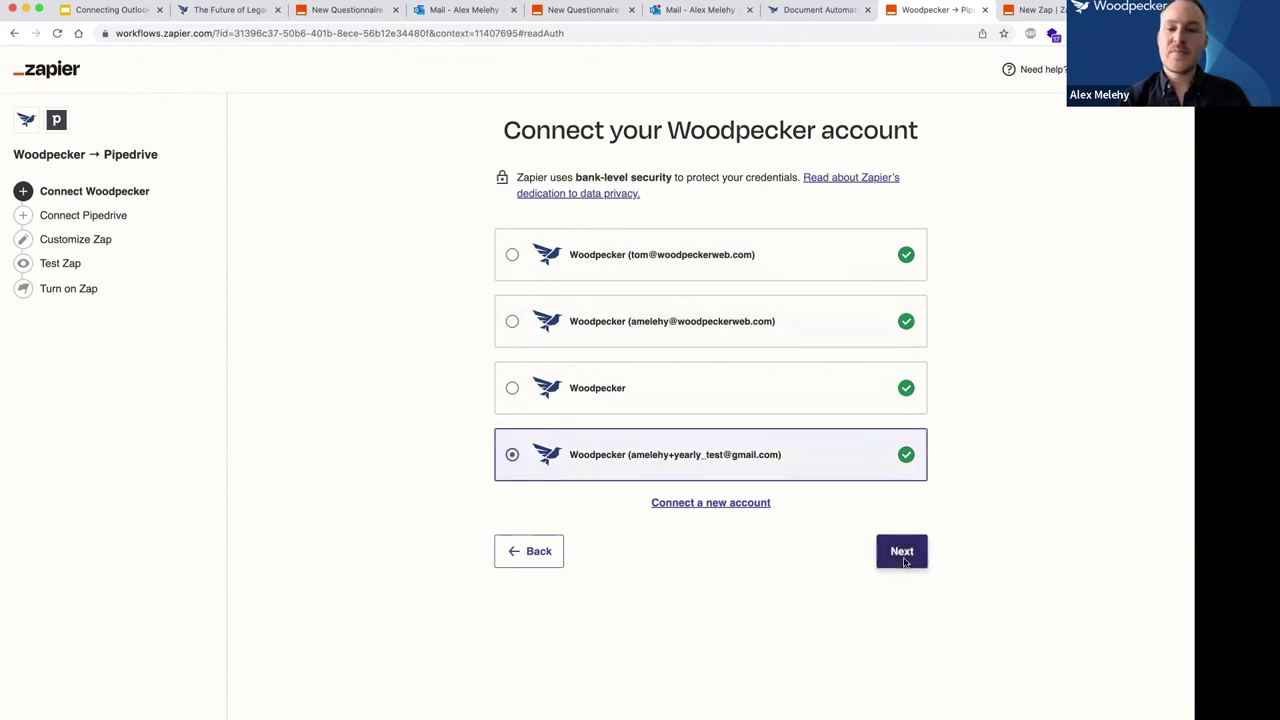
pyautogui.click(906, 556)
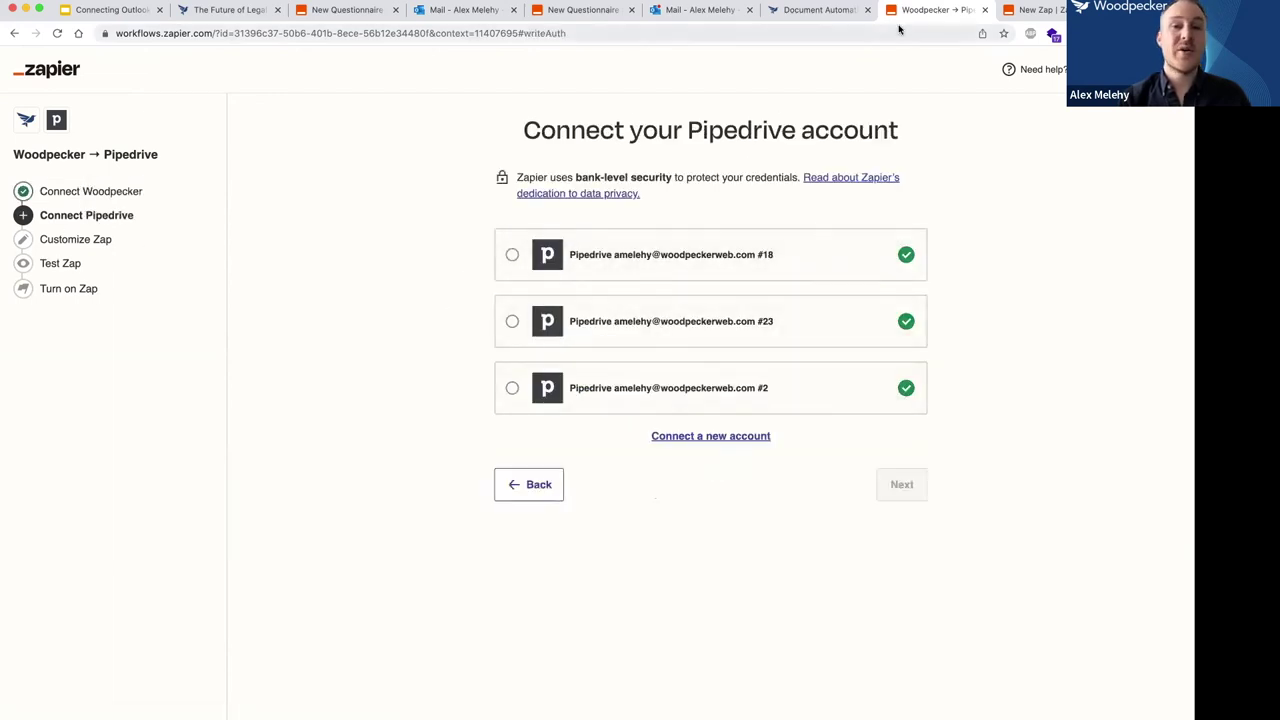
pyautogui.click(810, 12)
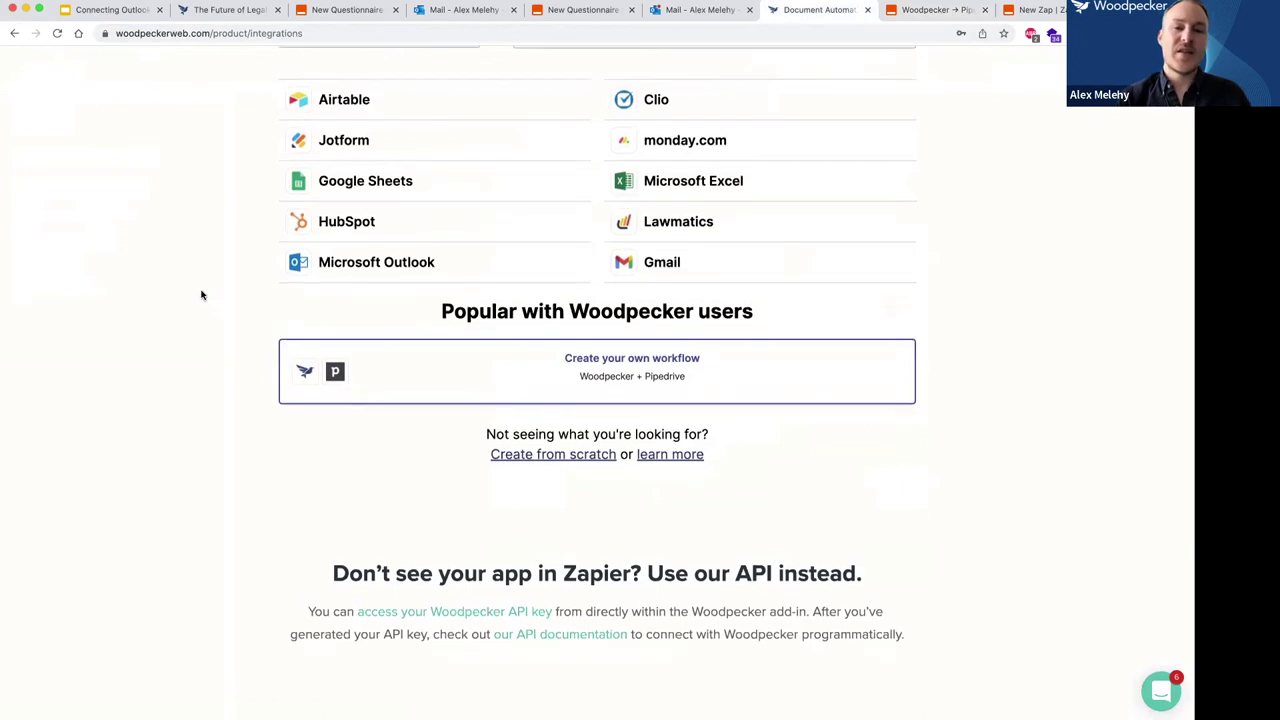
# Clear Pipedrive from the 'with this one!' pairing so all popular Woodpecker zaps show, then return to the slides.
pyautogui.scroll(3, 200, 293)
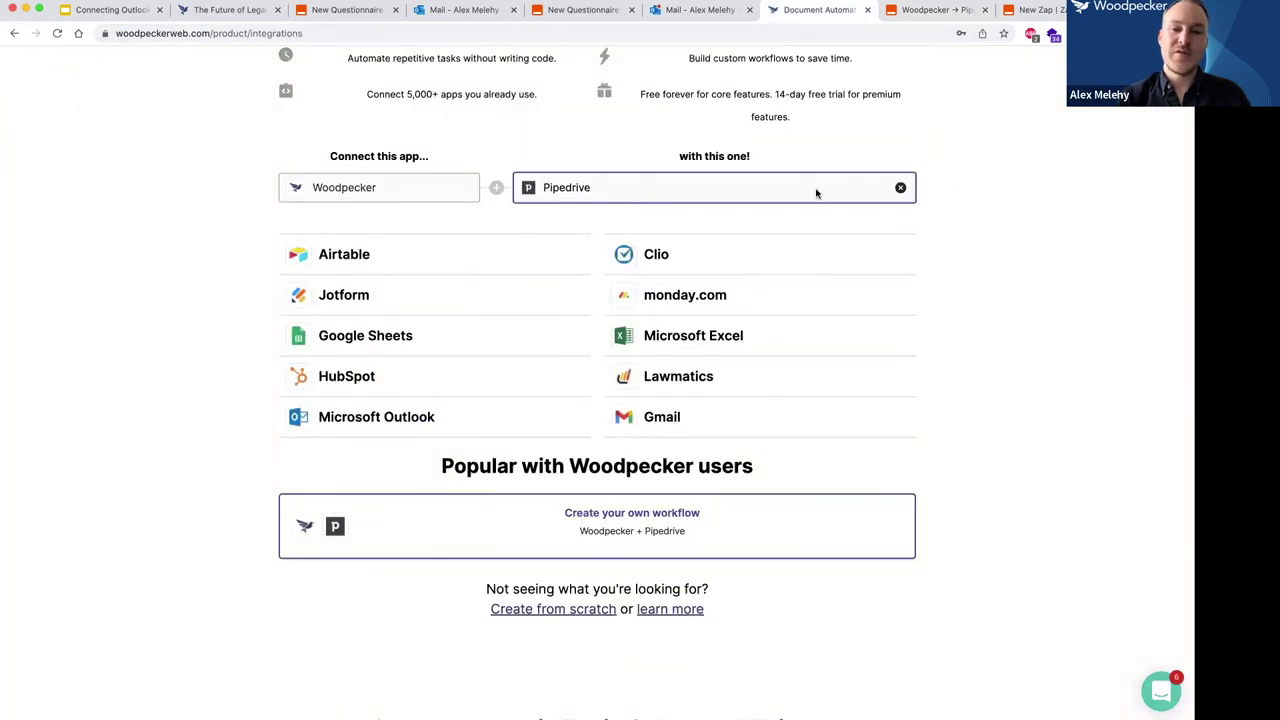
pyautogui.click(900, 189)
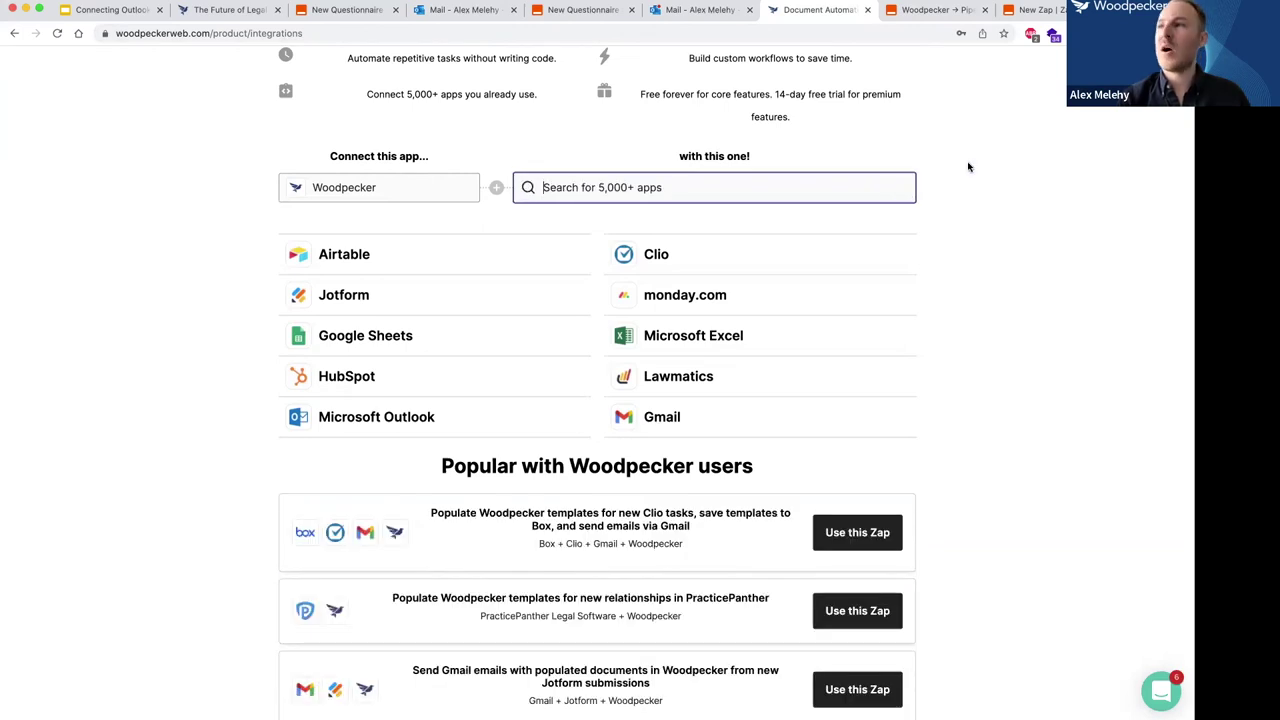
pyautogui.click(62, 12)
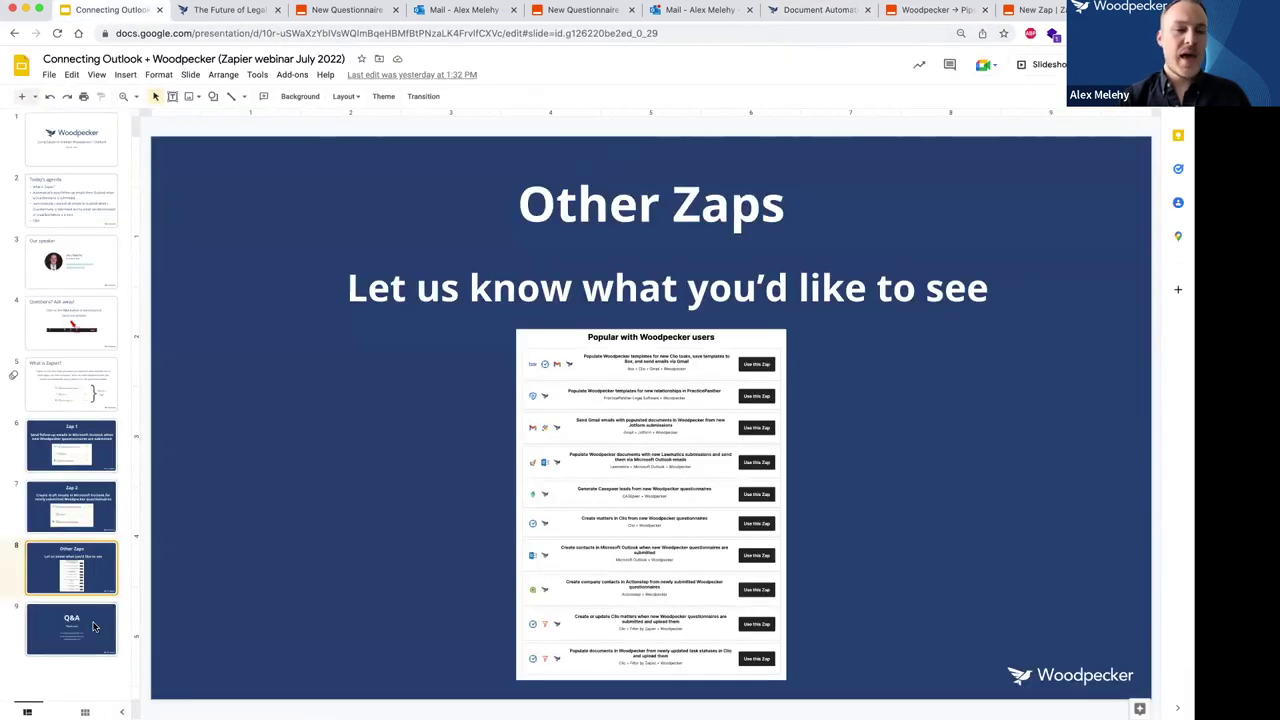
# Advance to slide 9 (Q&A), then bring up the Send Email in Outlook zap in Zapier.
pyautogui.click(95, 627)
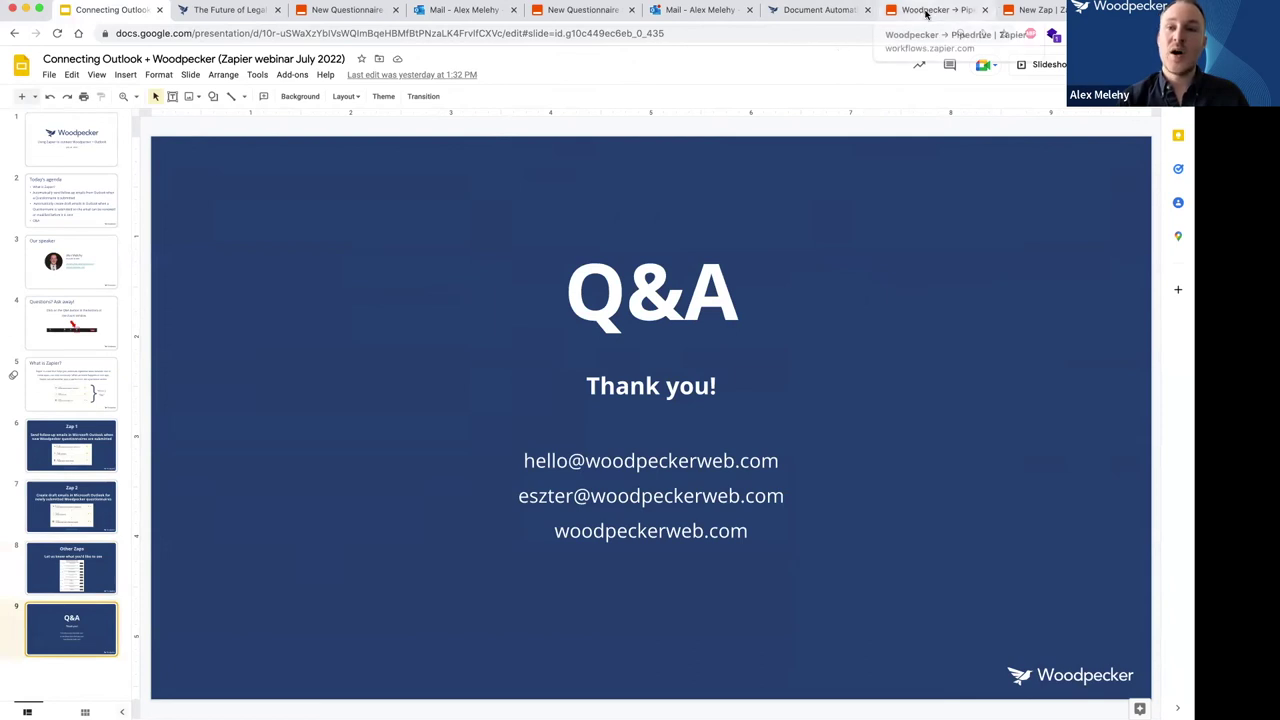
pyautogui.click(580, 16)
pyautogui.click(340, 12)
pyautogui.click(795, 30)
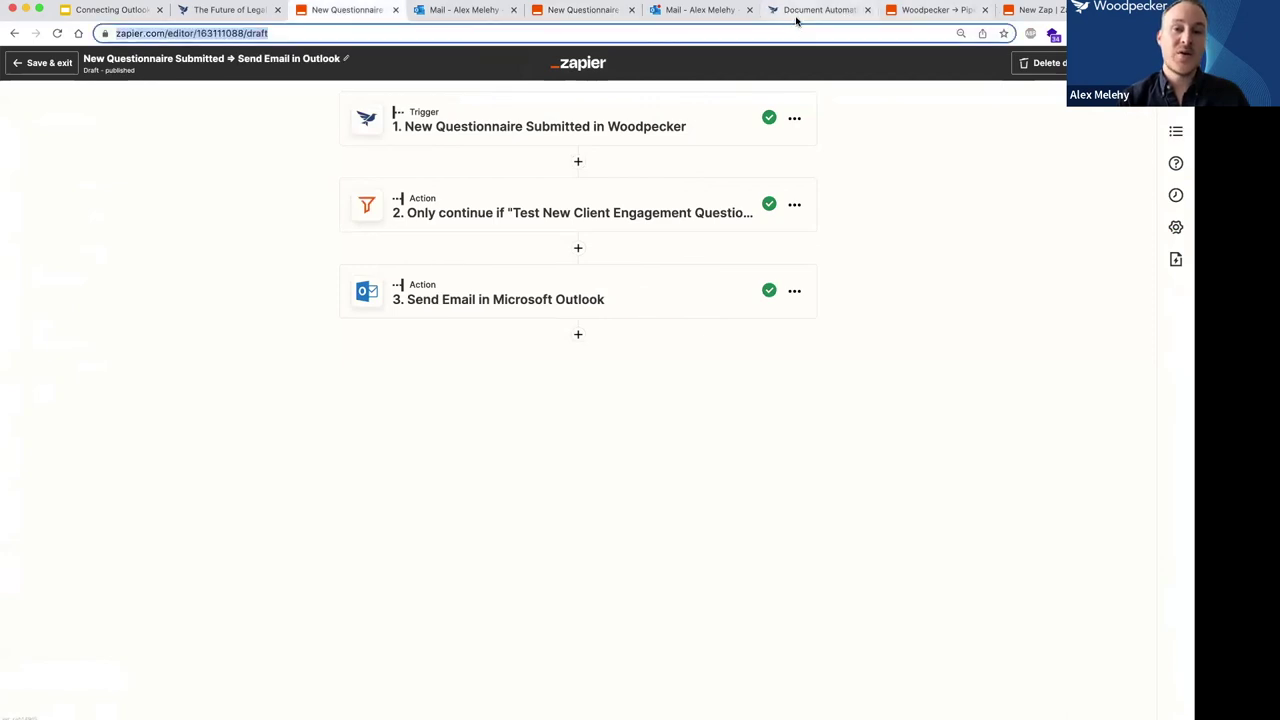
# Search 'outlook', pair Woodpecker with Microsoft Outlook, and browse the resulting zap templates.
pyautogui.click(810, 10)
pyautogui.scroll(3, 414, 283)
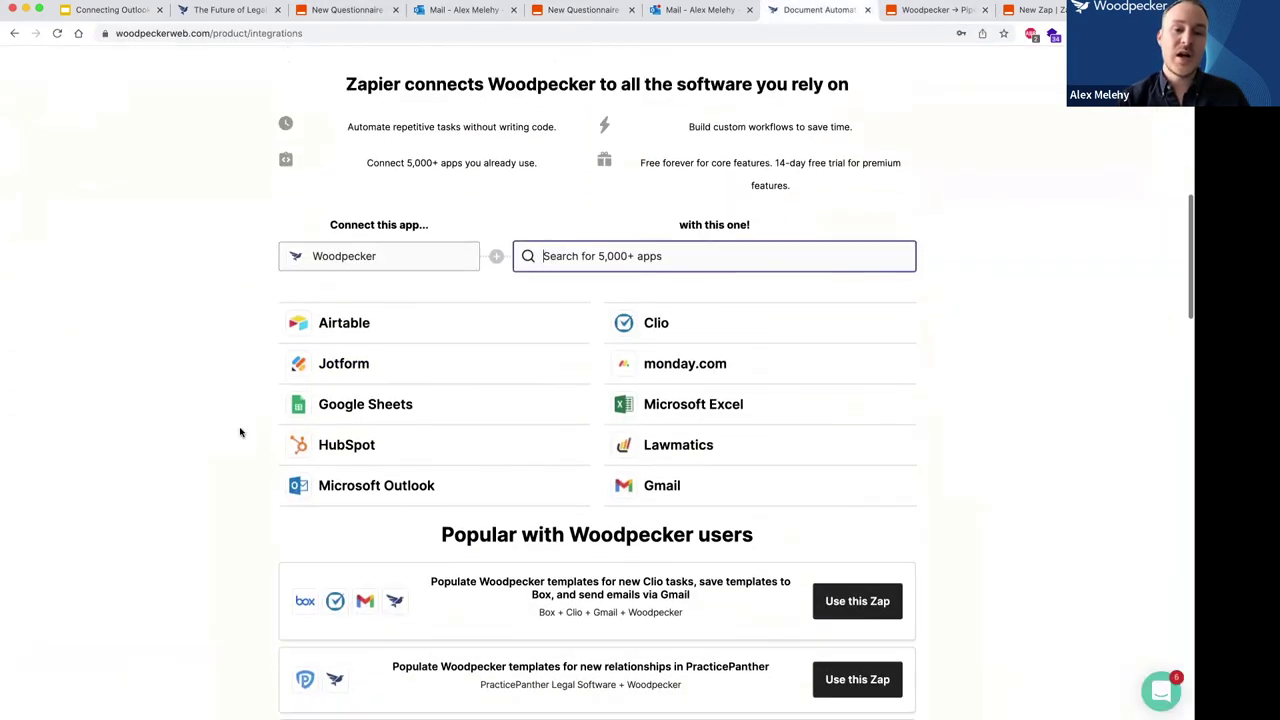
pyautogui.scroll(-2, 240, 432)
pyautogui.write('outlook')
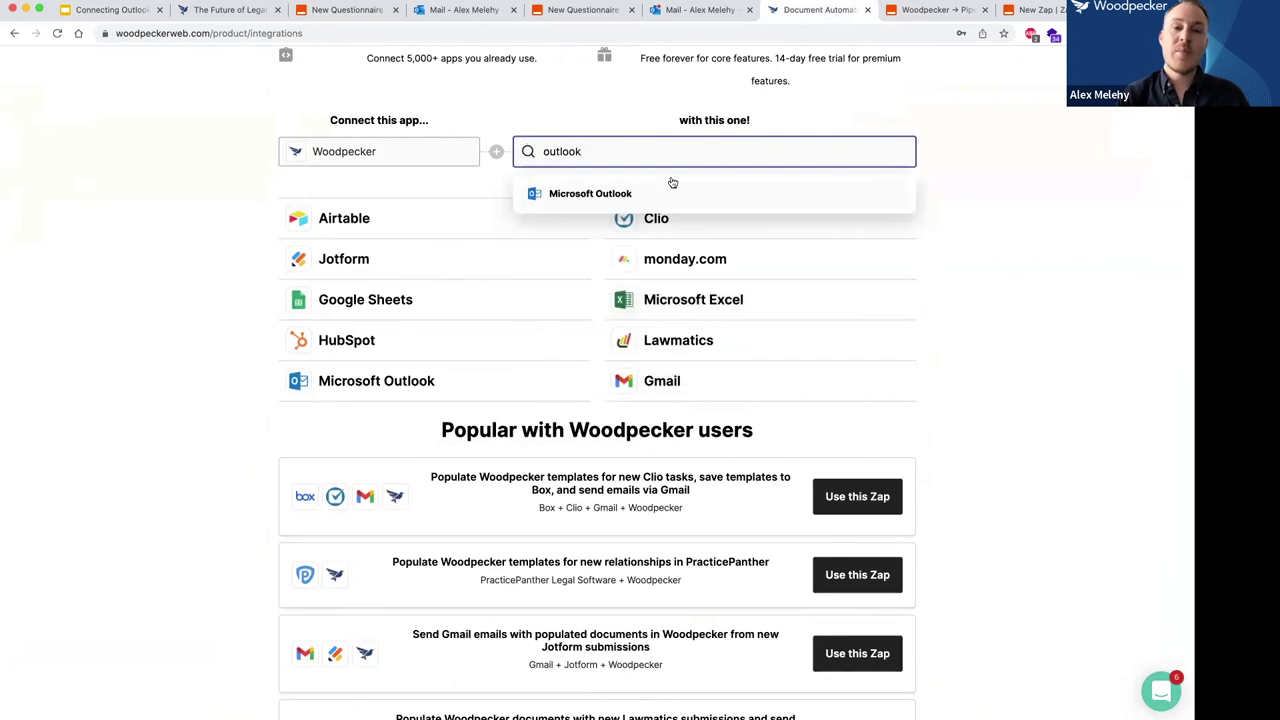
pyautogui.click(672, 186)
pyautogui.scroll(-5, 360, 256)
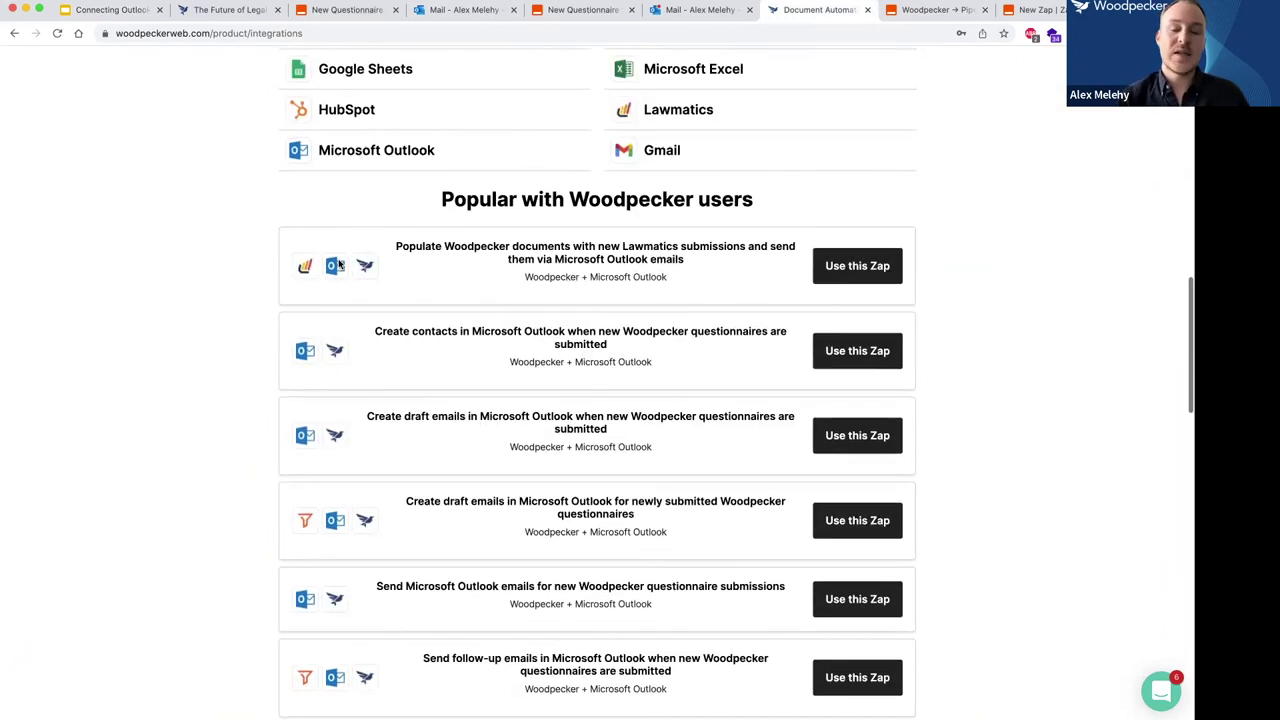
pyautogui.scroll(-3, 338, 264)
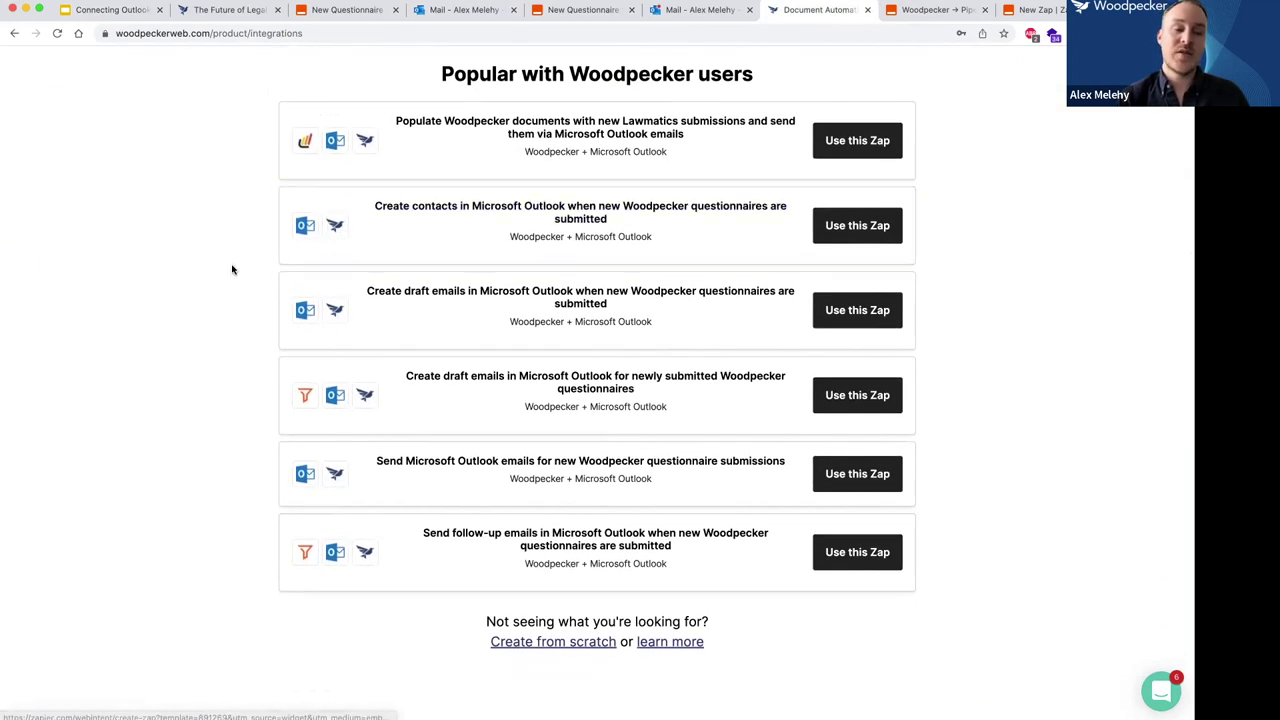
pyautogui.scroll(1, 232, 269)
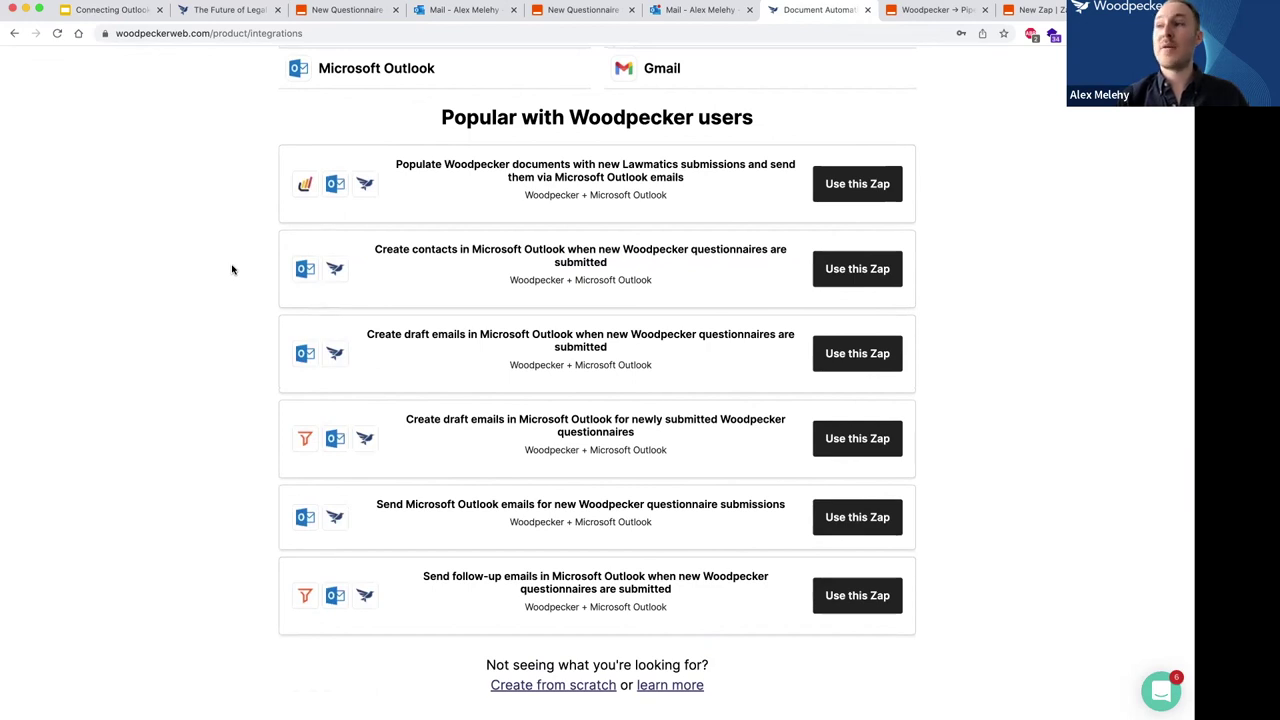
pyautogui.scroll(10, 232, 269)
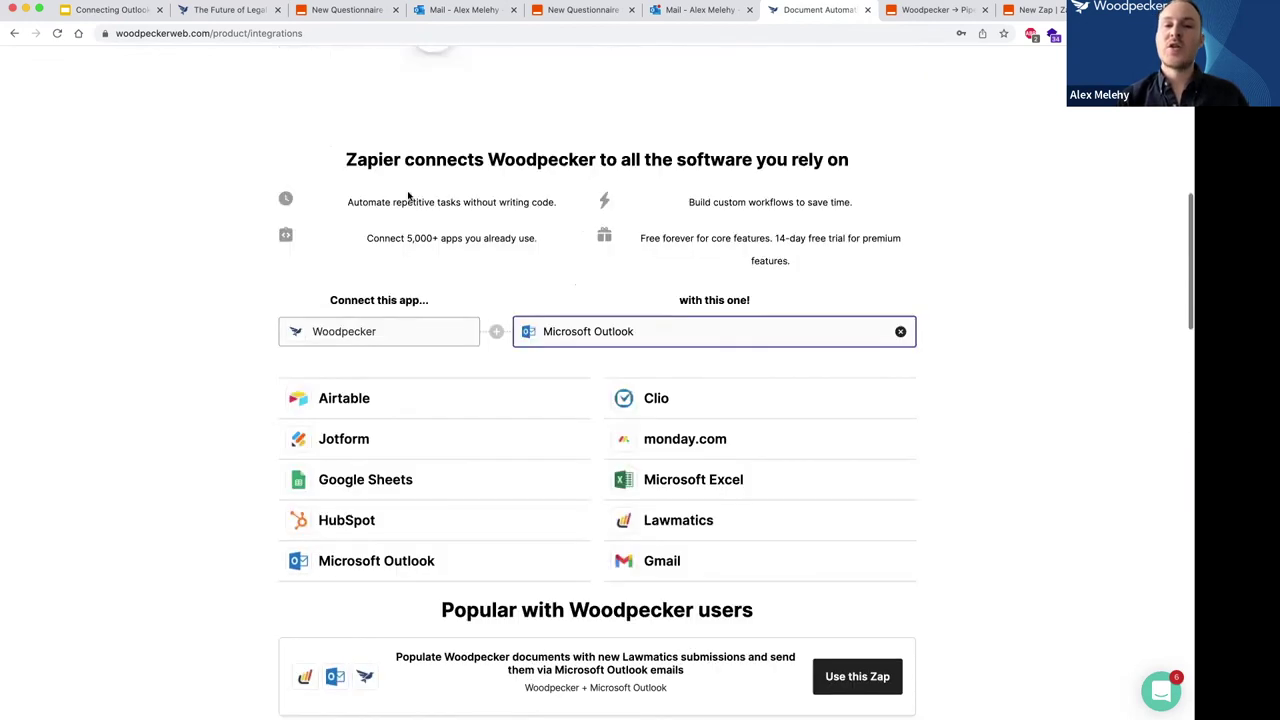
pyautogui.scroll(3, 526, 182)
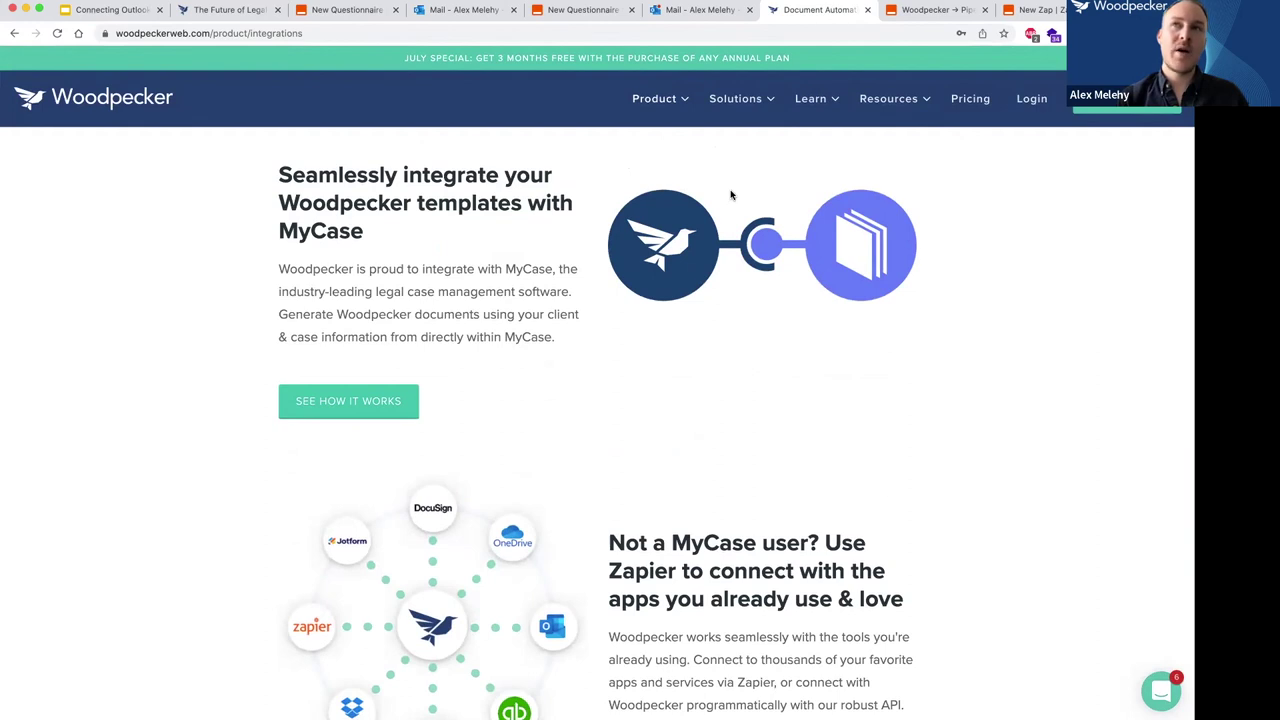
# Open and then close the Woodpecker support chat widget.
pyautogui.scroll(-1, 731, 195)
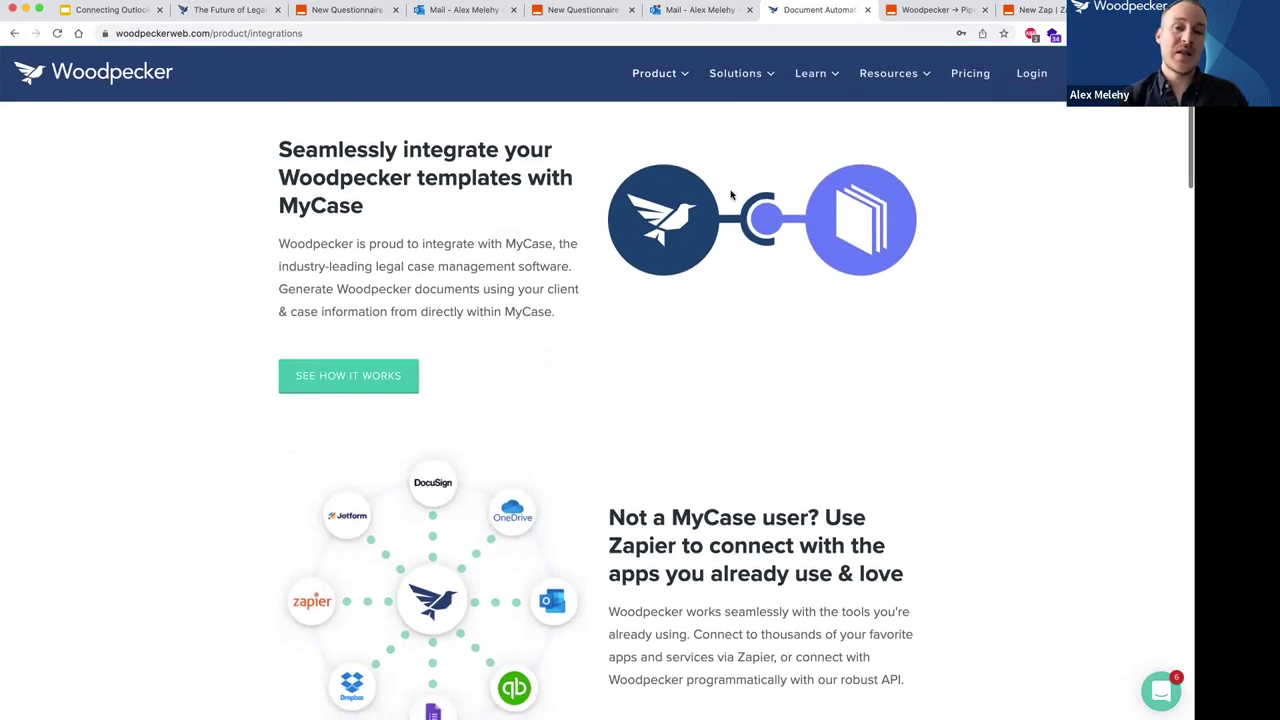
pyautogui.scroll(1, 731, 195)
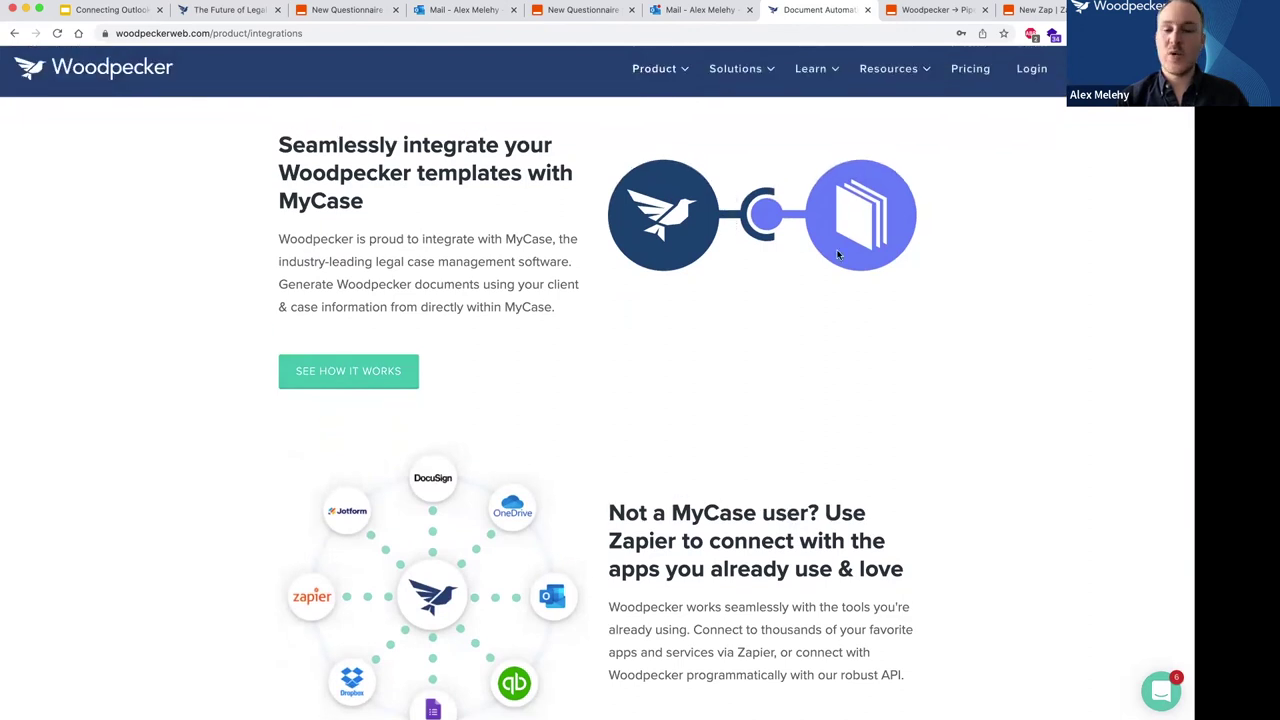
pyautogui.click(1161, 691)
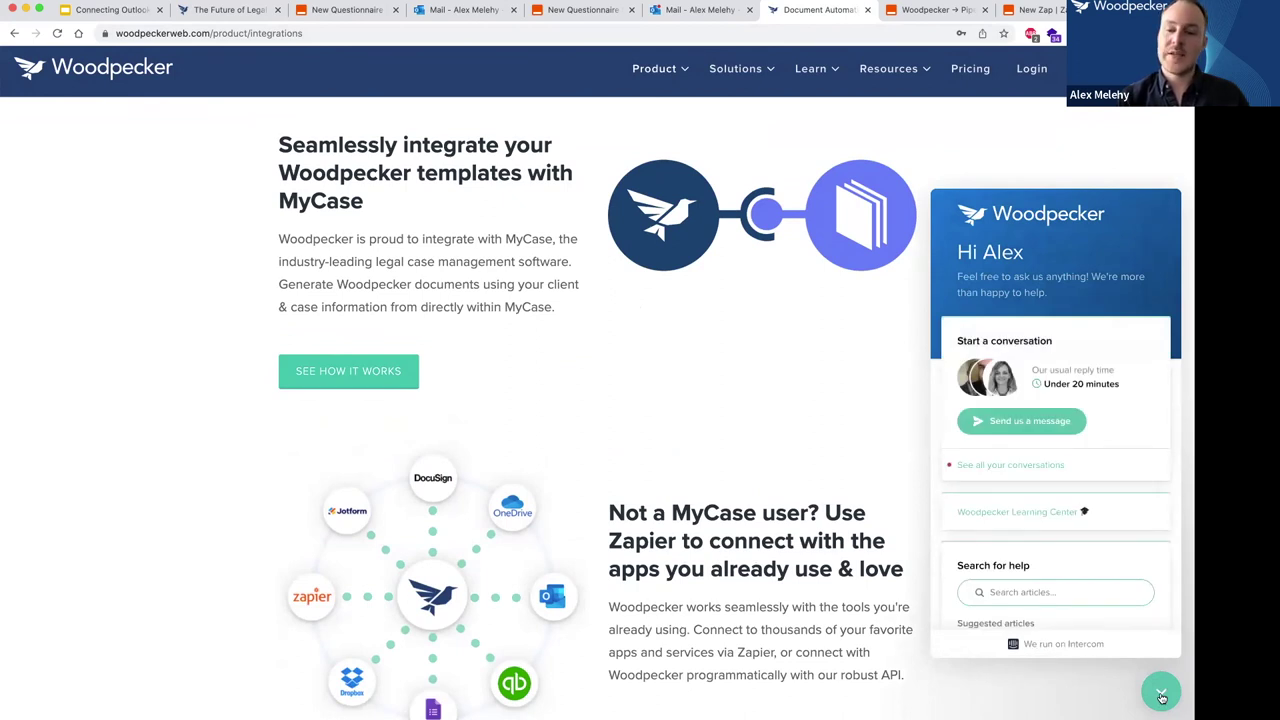
pyautogui.click(1161, 697)
# Browse the On-demand Sessions page from the Learn menu, then return to the Q&A slide.
pyautogui.scroll(1, 926, 246)
pyautogui.moveTo(802, 107)
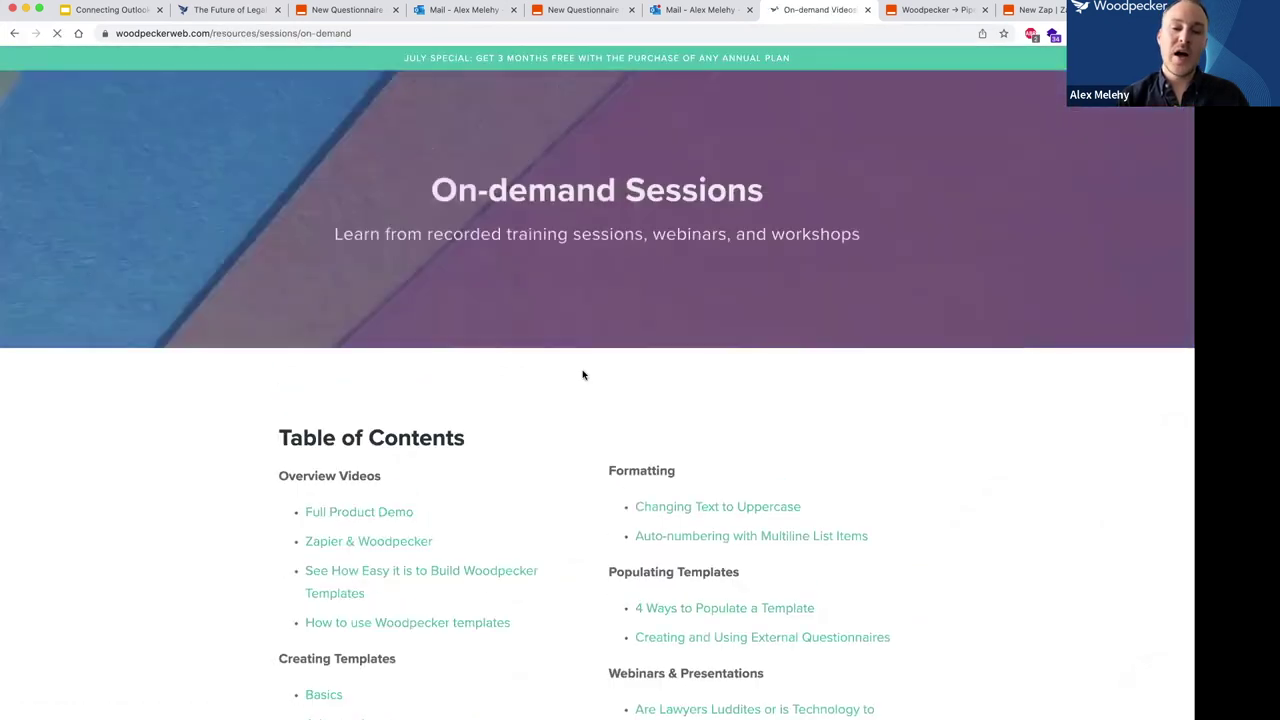
pyautogui.scroll(-2, 583, 374)
pyautogui.scroll(-8, 583, 374)
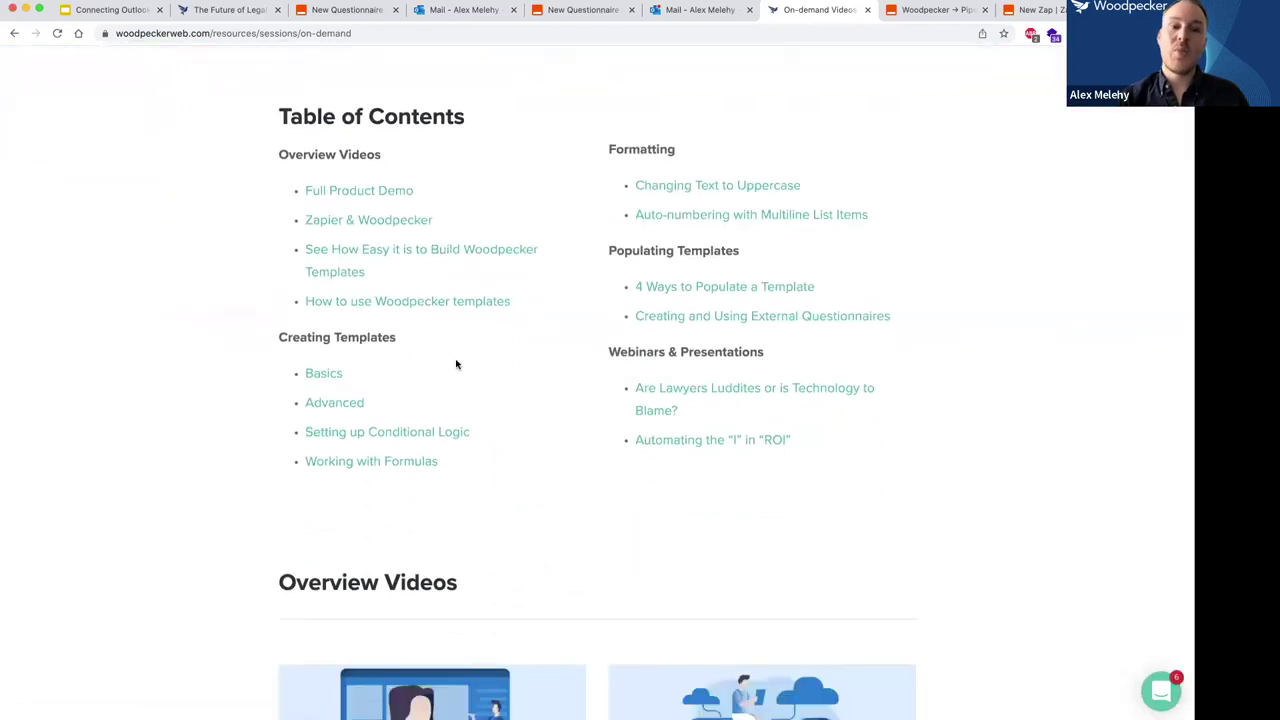
pyautogui.scroll(-1, 455, 358)
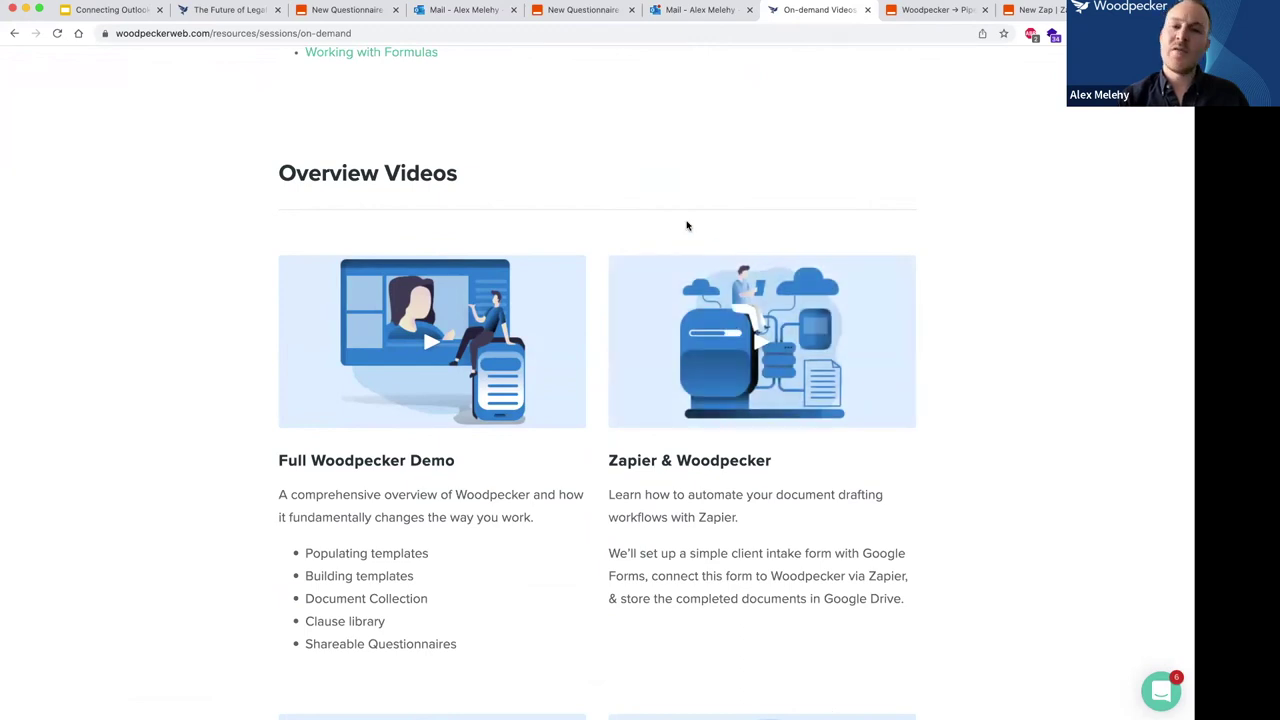
pyautogui.scroll(5, 687, 226)
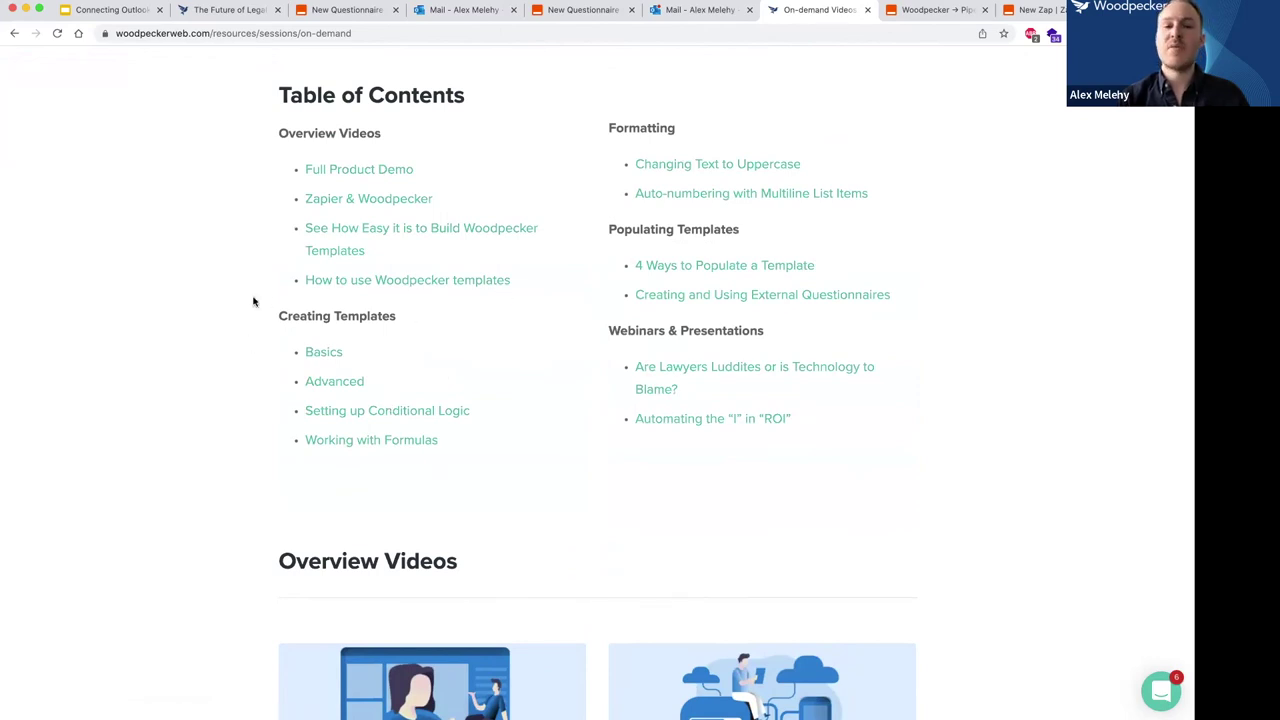
pyautogui.scroll(3, 651, 508)
pyautogui.scroll(1, 557, 314)
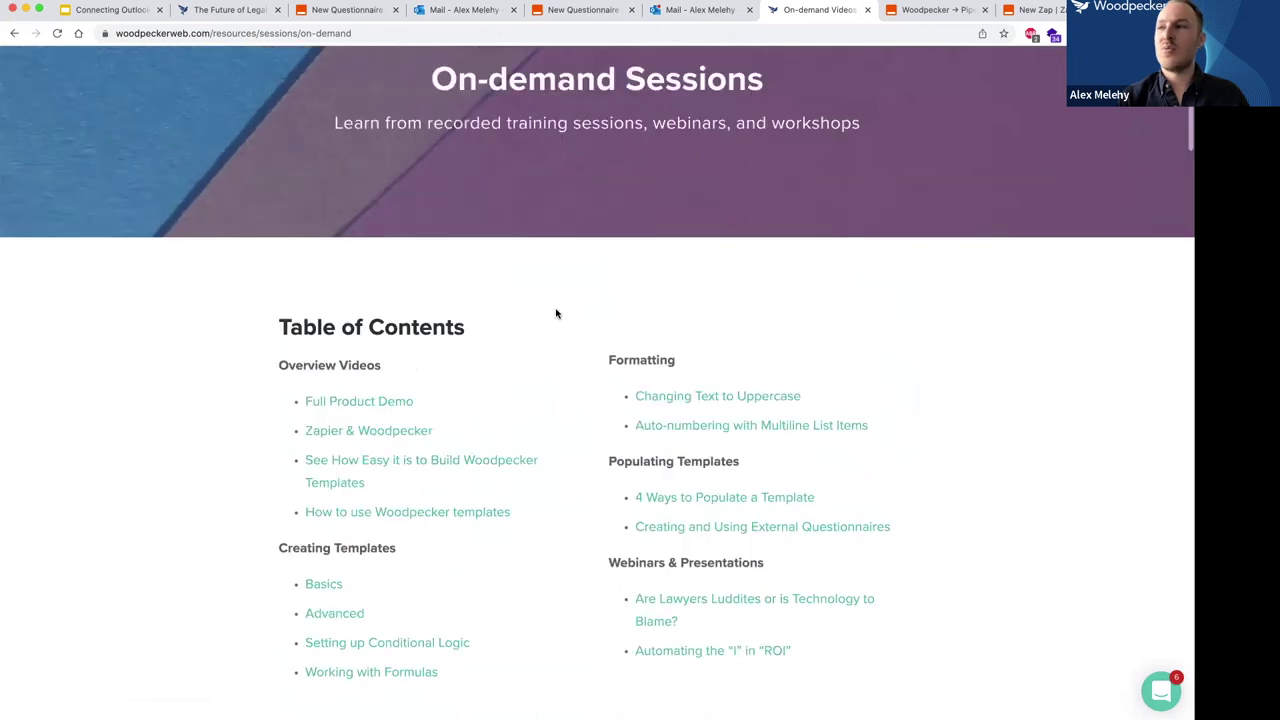
pyautogui.scroll(1, 557, 314)
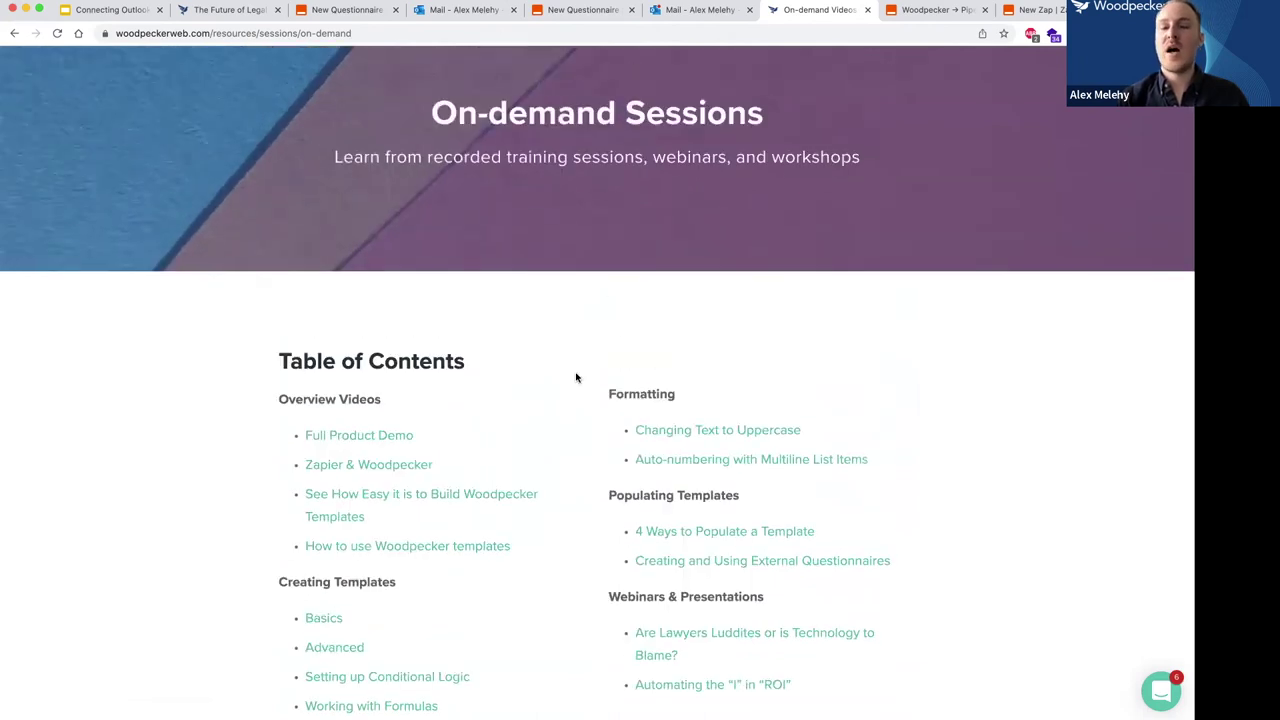
pyautogui.scroll(-3, 576, 377)
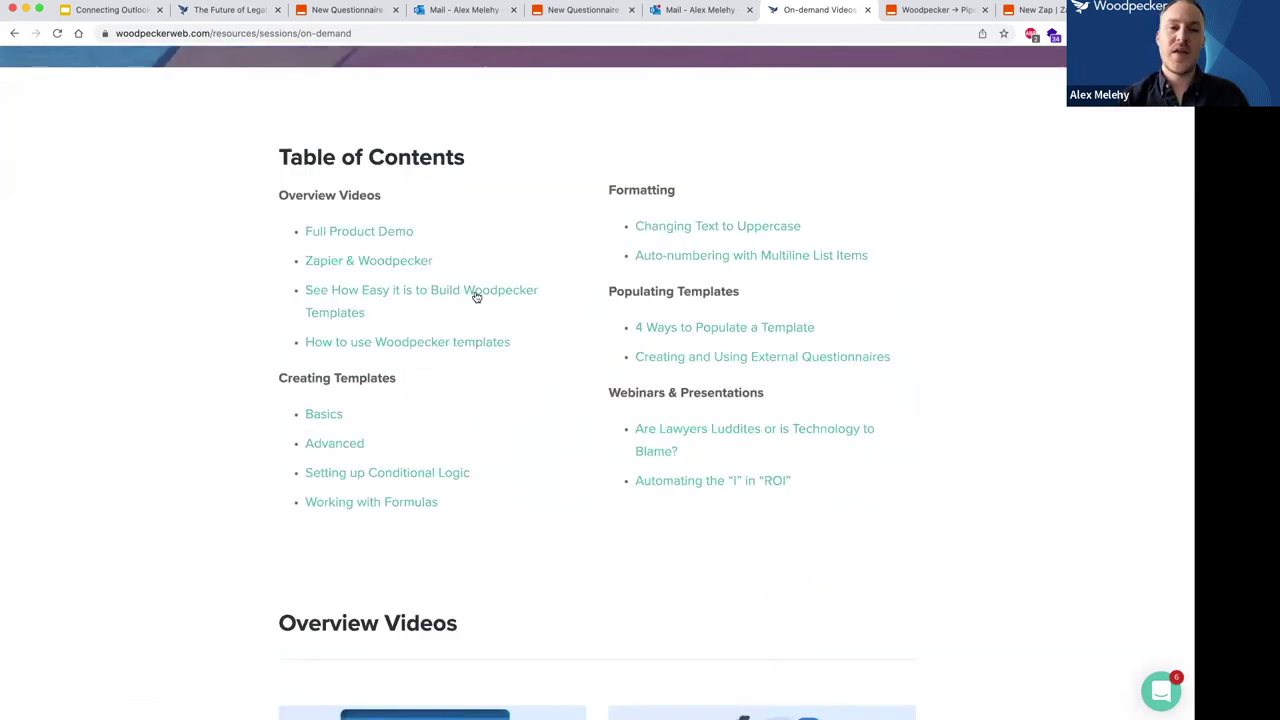
pyautogui.scroll(4, 474, 291)
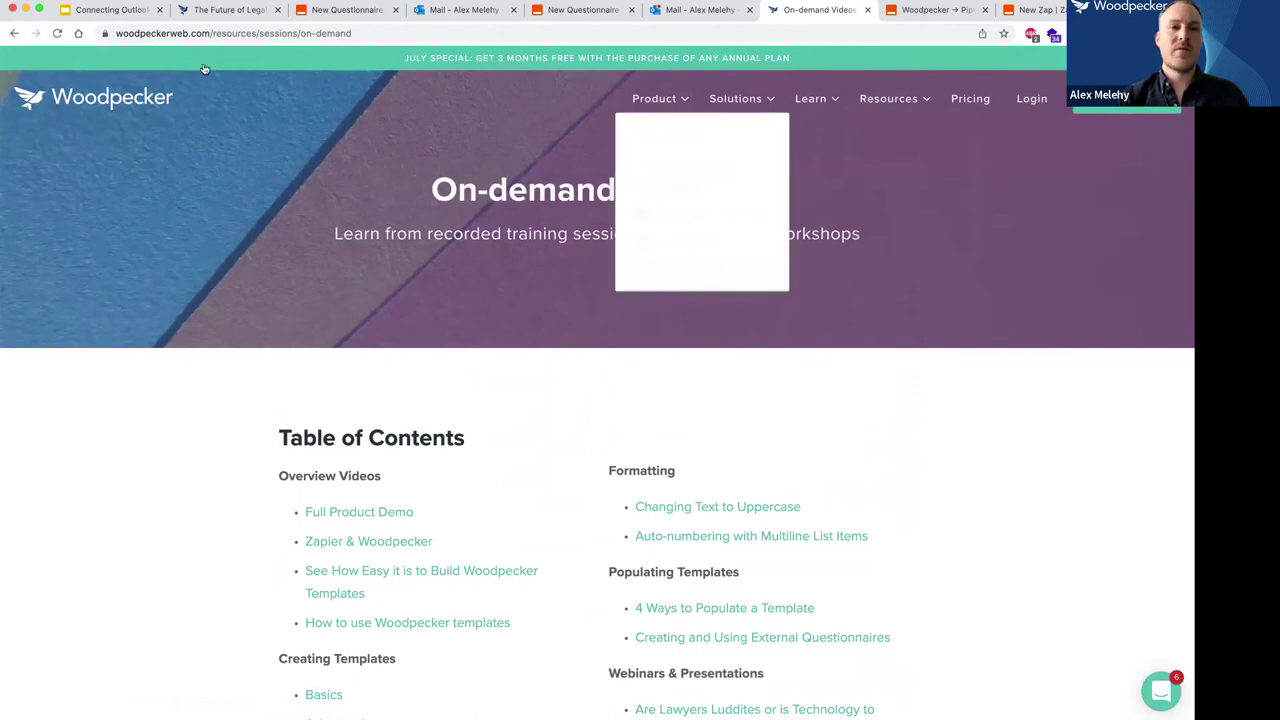
pyautogui.click(96, 12)
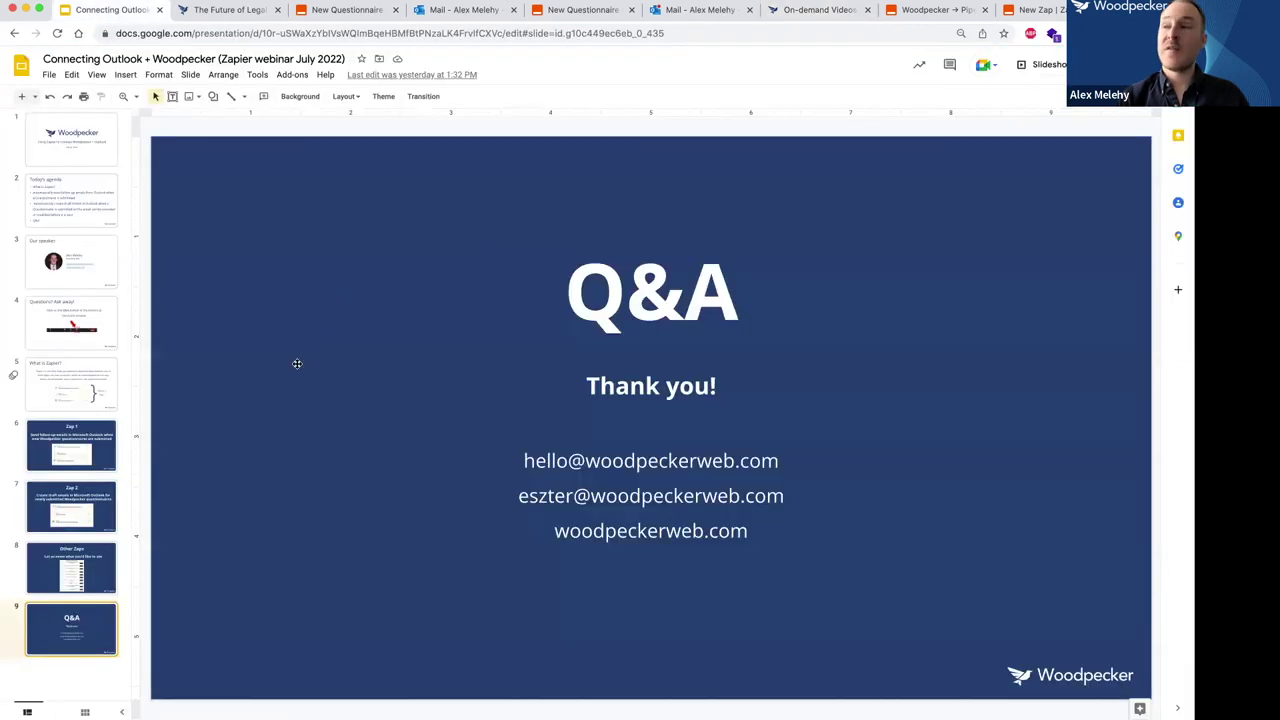